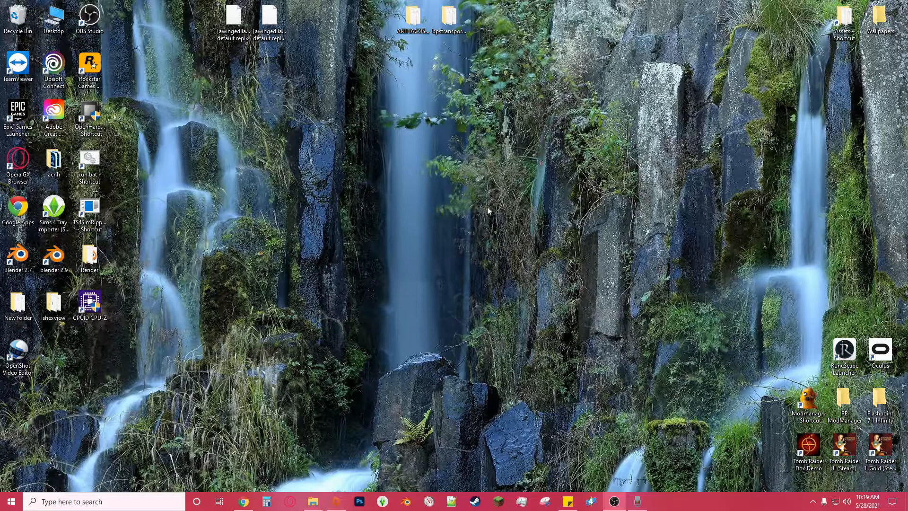
Step: Open Sims 4 Tray Importer, look over its list of saved items, and close it
double_click(53, 212)
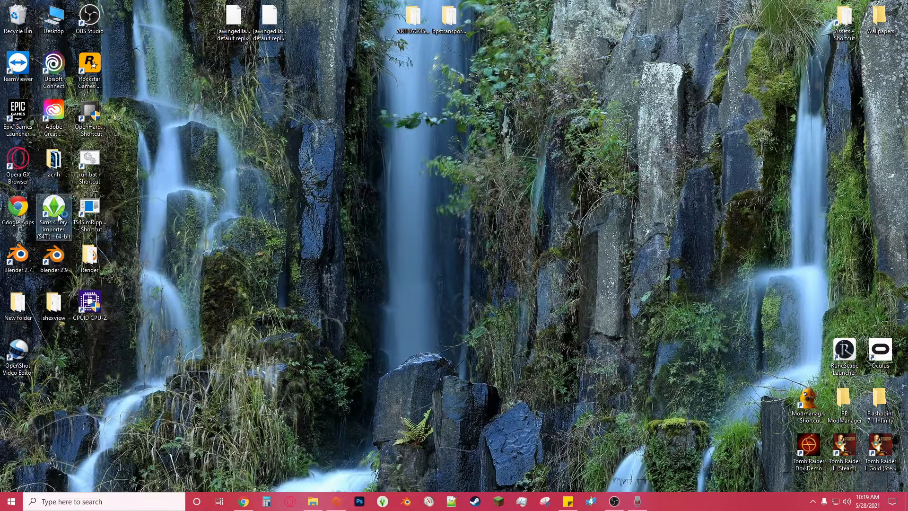
click(517, 205)
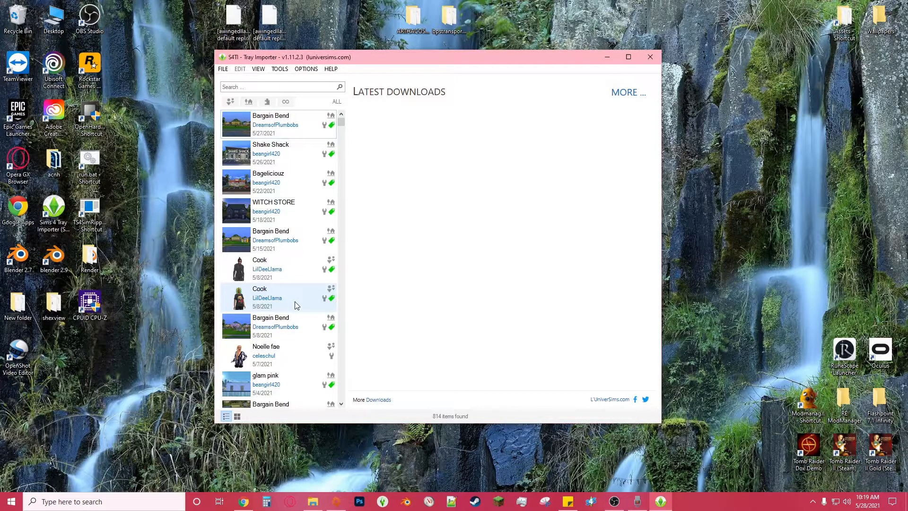
drag(319, 430, 341, 232)
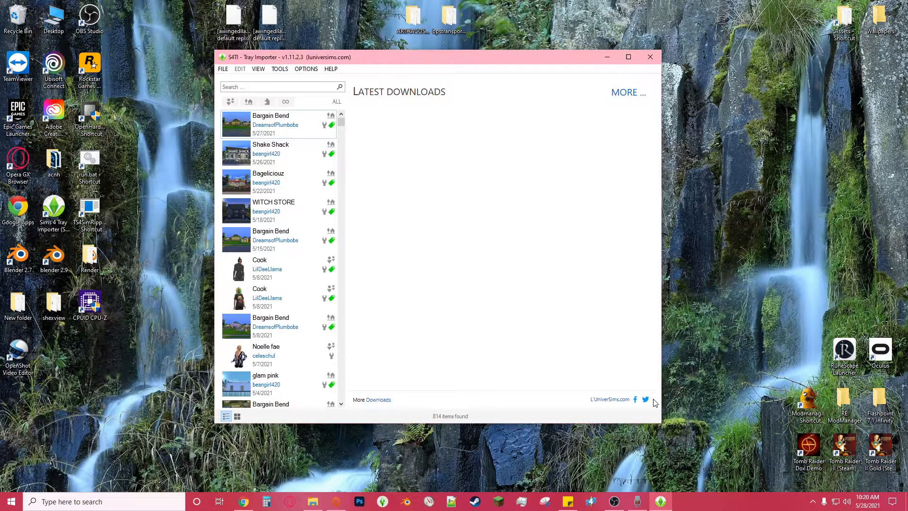
click(651, 57)
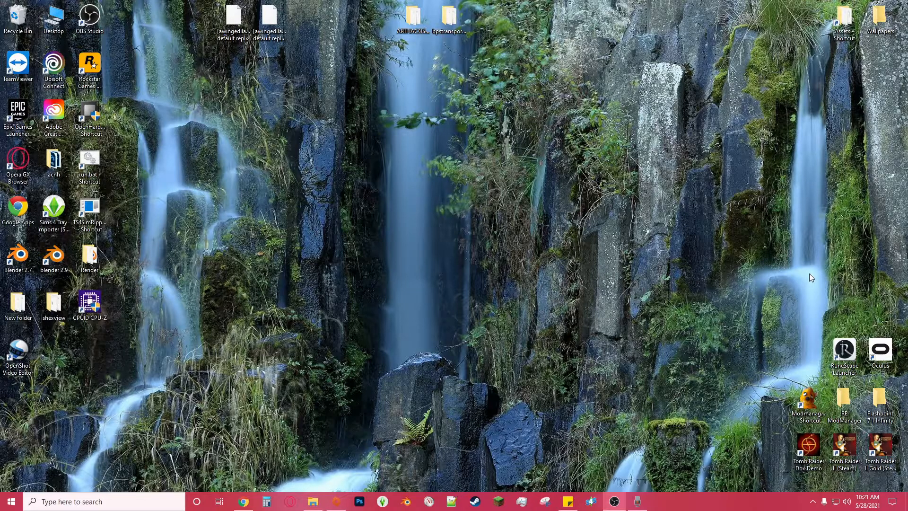
Step: View the Packages folder inside Render > Props, return to Props, and minimize the folder window
double_click(86, 261)
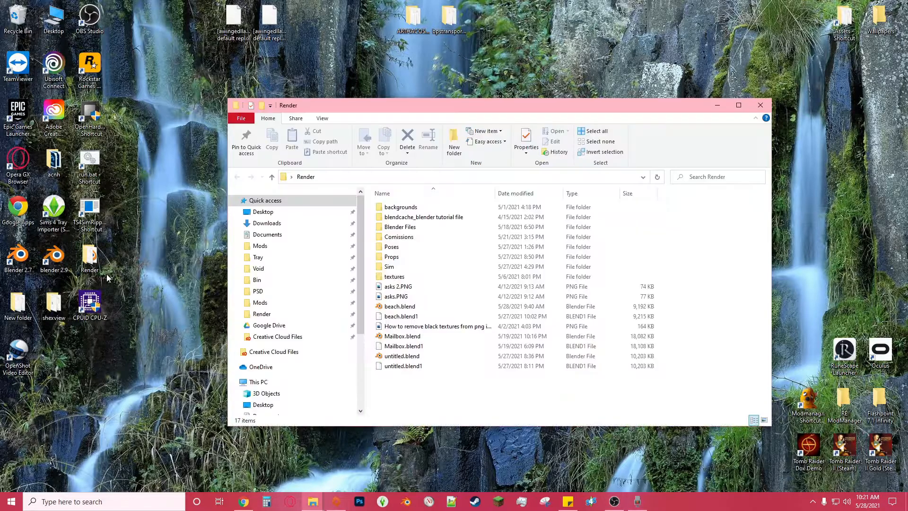
double_click(407, 257)
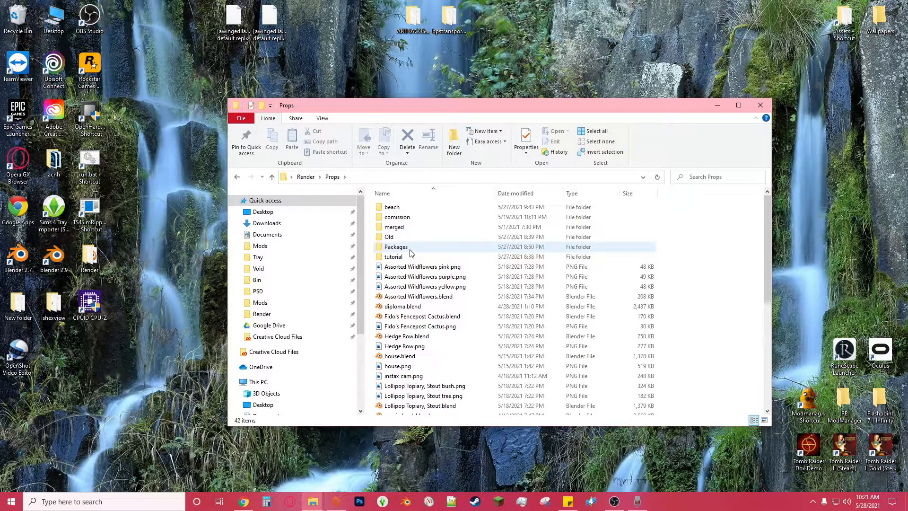
double_click(410, 250)
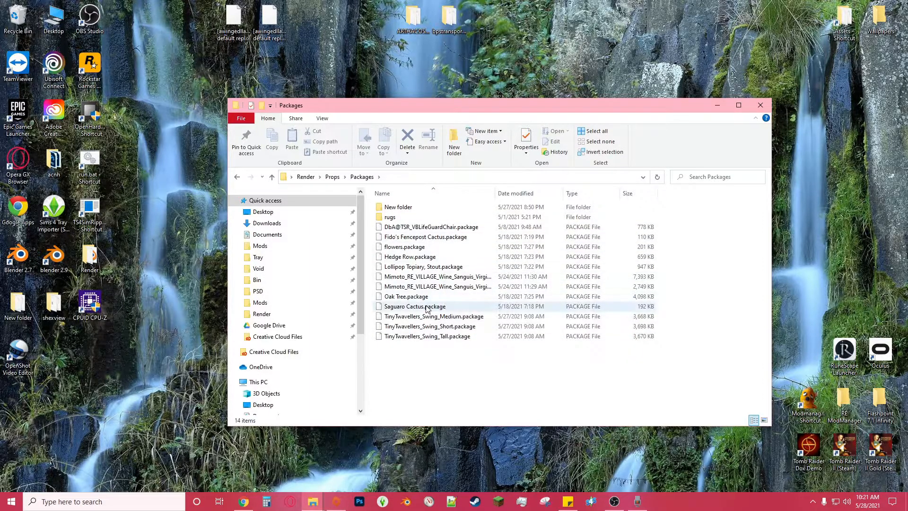
click(332, 176)
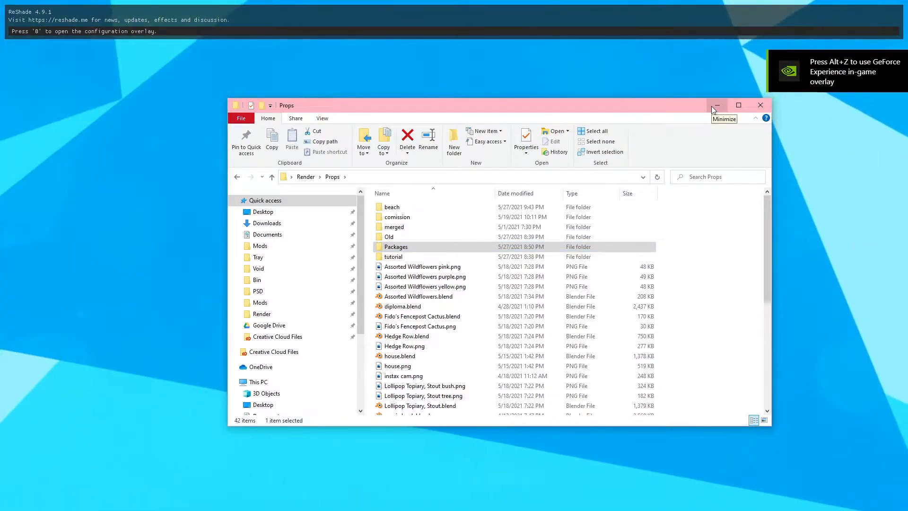
click(716, 103)
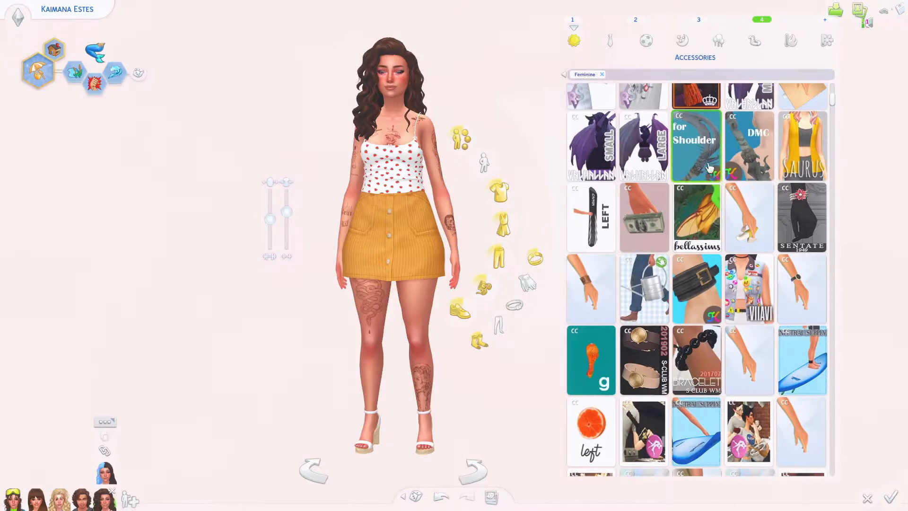
Step: Browse the feminine accessories in Create a Sim and put the kiru hanging lantern on the Sim
scroll(707, 177, down, 10)
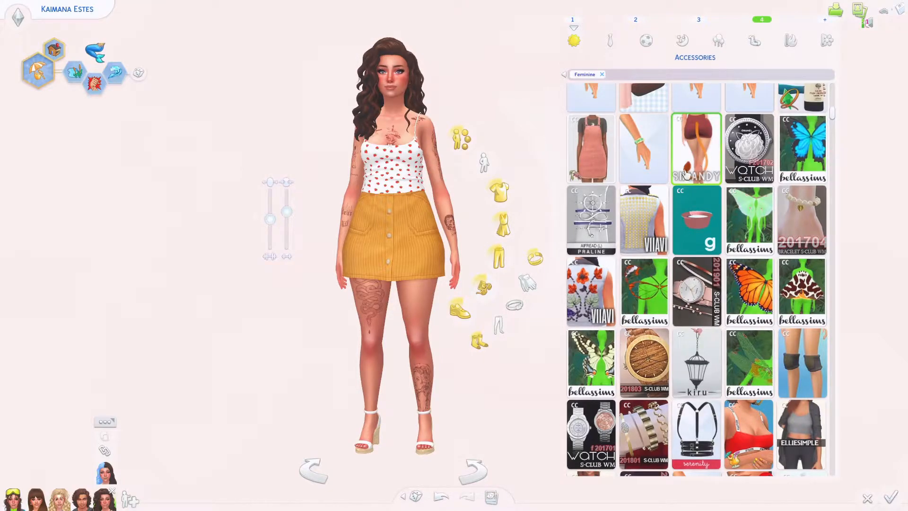
scroll(698, 339, down, 2)
click(697, 256)
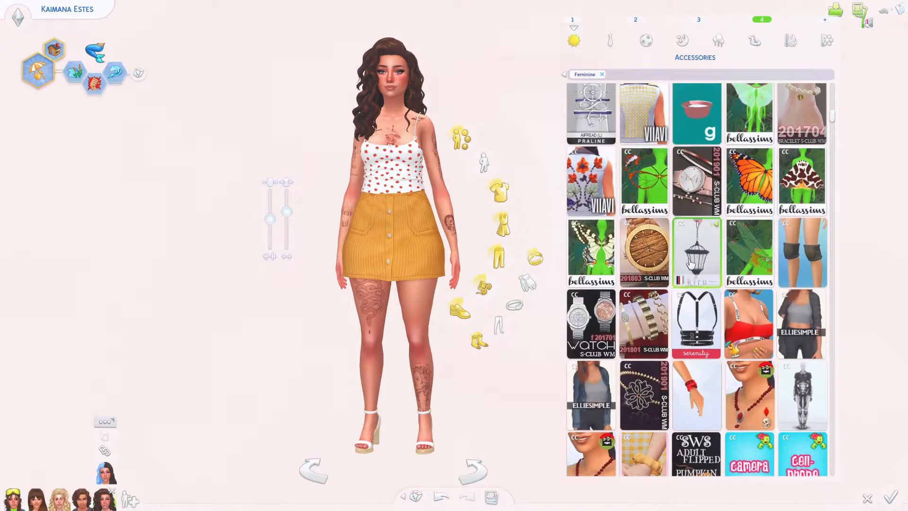
mouse_move(696, 269)
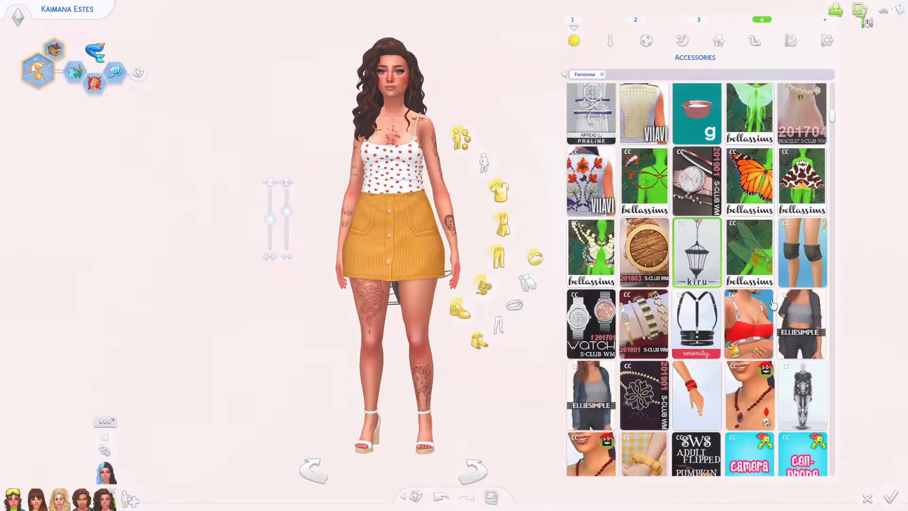
scroll(750, 322, down, 10)
scroll(750, 323, down, 10)
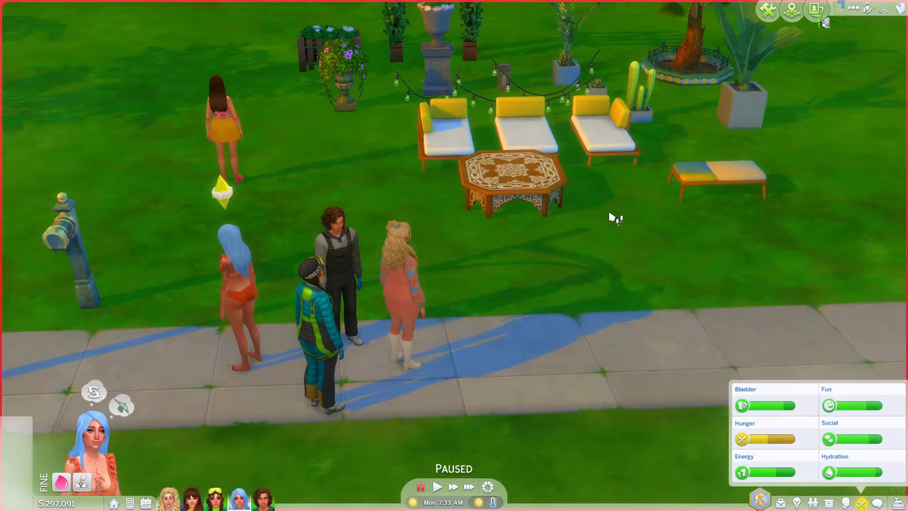
Step: Enter build mode with the placed outdoor objects and save the whole Bargain Bend lot to the library
right_drag(615, 206, 535, 312)
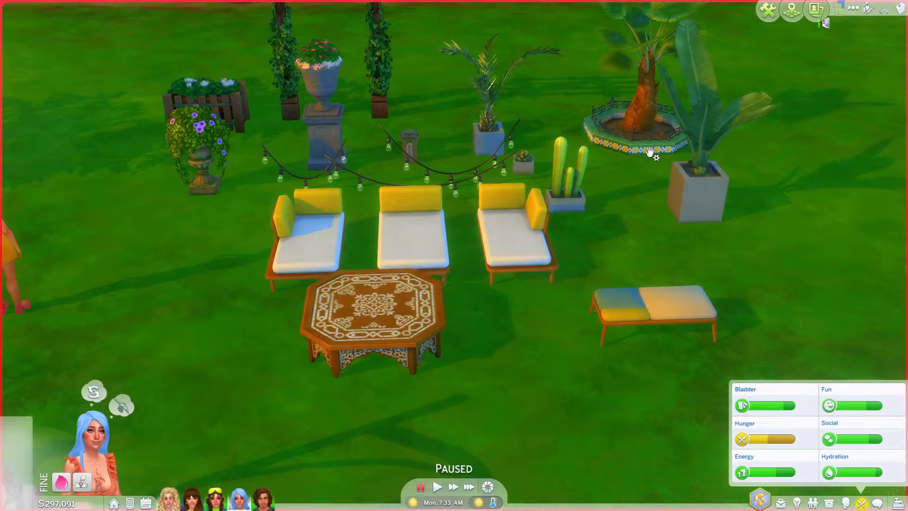
right_drag(487, 417, 434, 429)
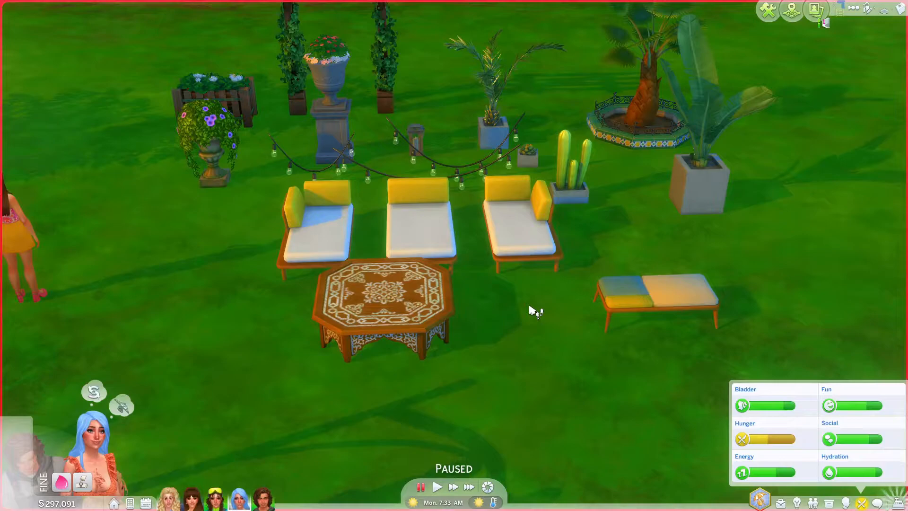
click(762, 14)
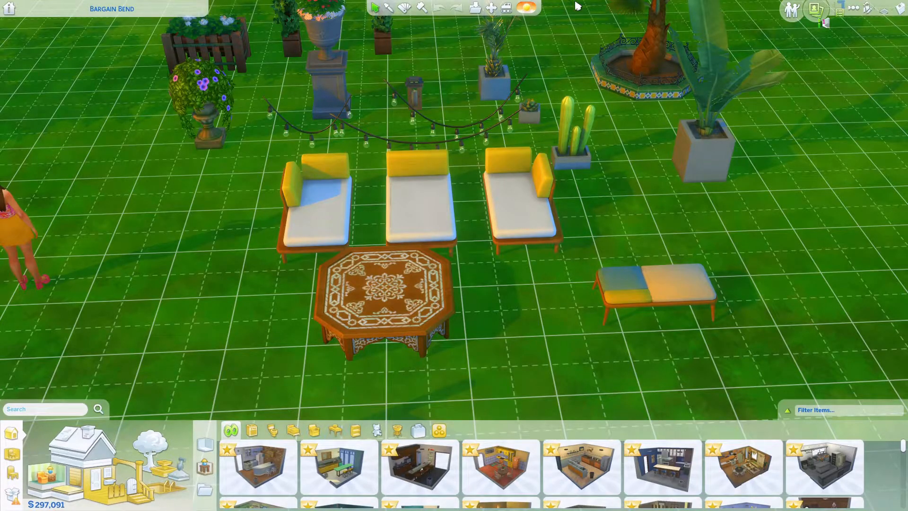
click(476, 10)
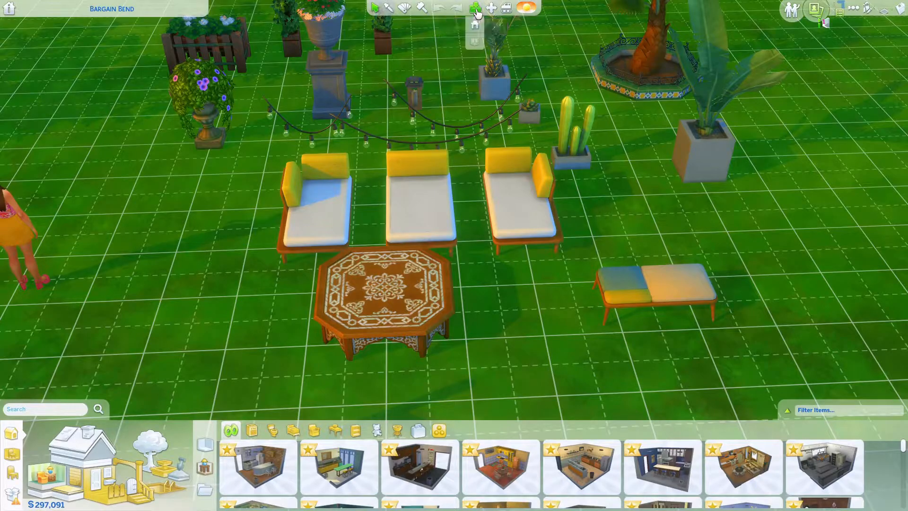
click(475, 27)
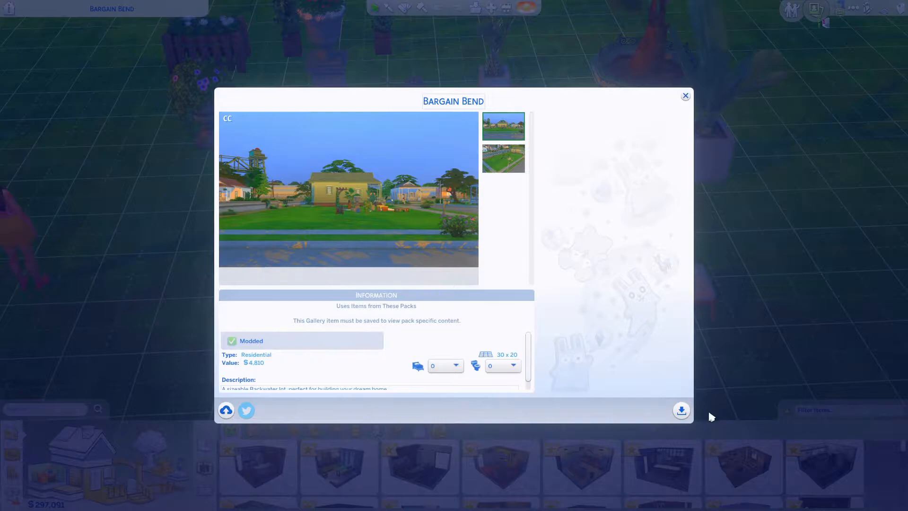
click(681, 410)
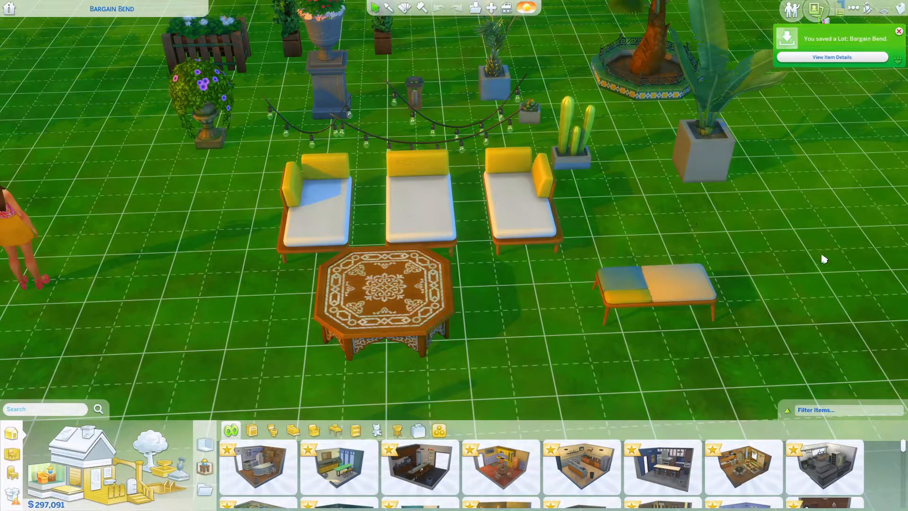
click(900, 33)
right_drag(538, 361, 730, 203)
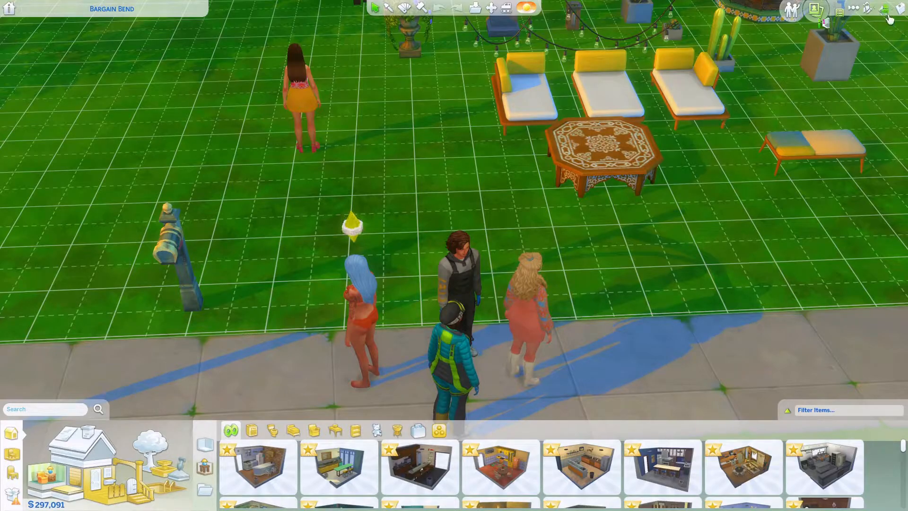
click(901, 11)
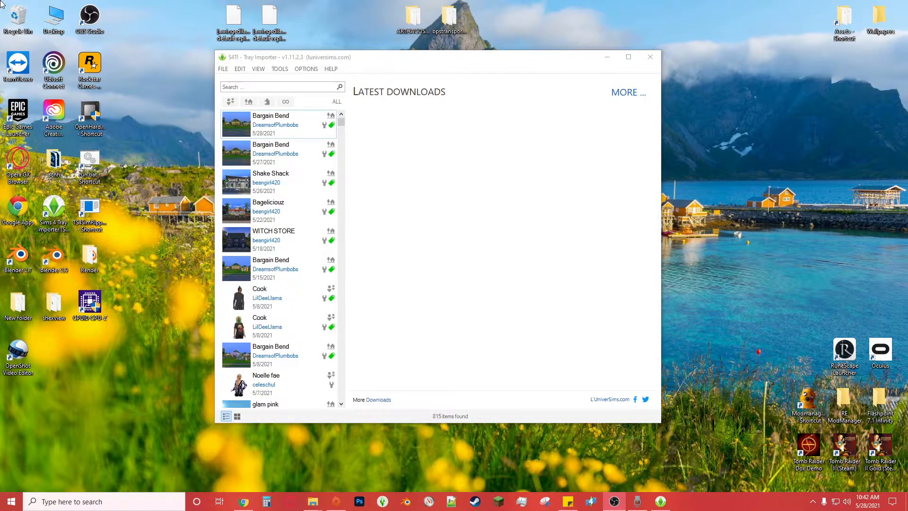
Step: In Tray Importer, show the custom content of the Bargain Bend lot dated 5/28/2021 and preview its first SIXAMcc plant file
click(289, 121)
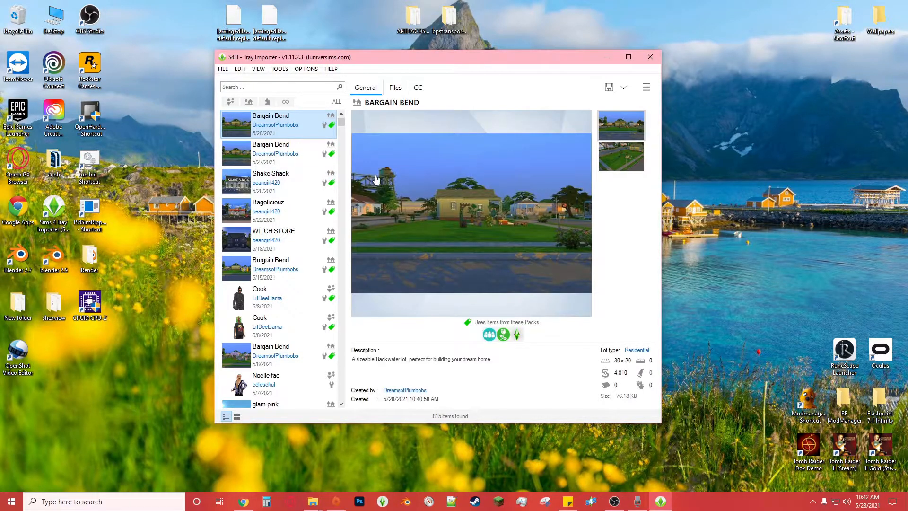
click(418, 88)
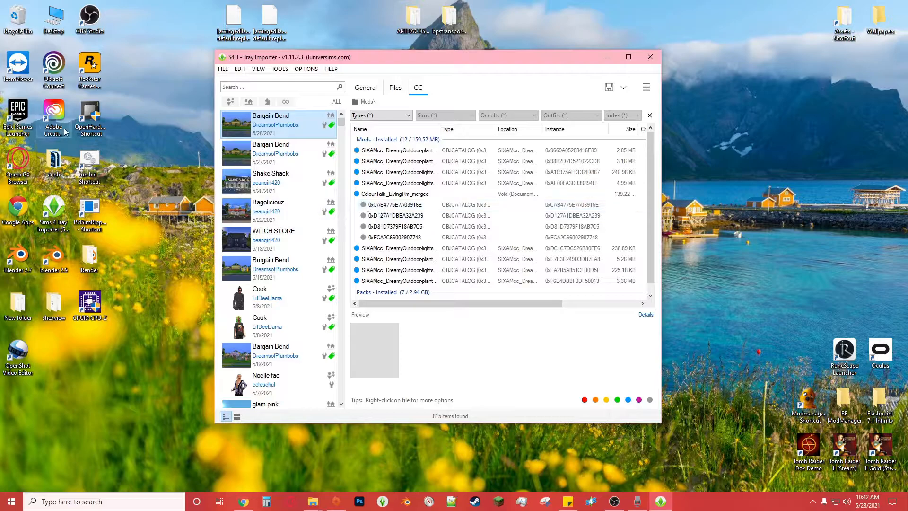
click(373, 153)
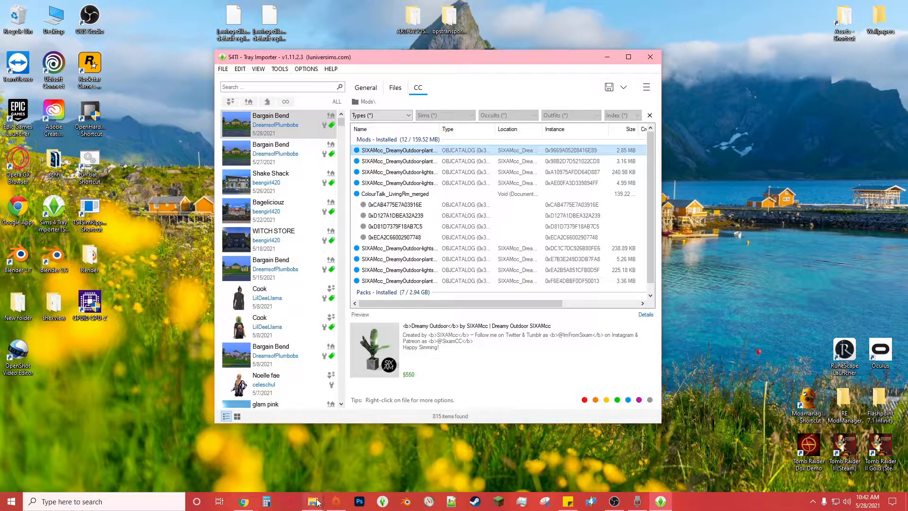
Step: Bring up the Packages folder window and move all its loose package files into New folder
mouse_move(312, 500)
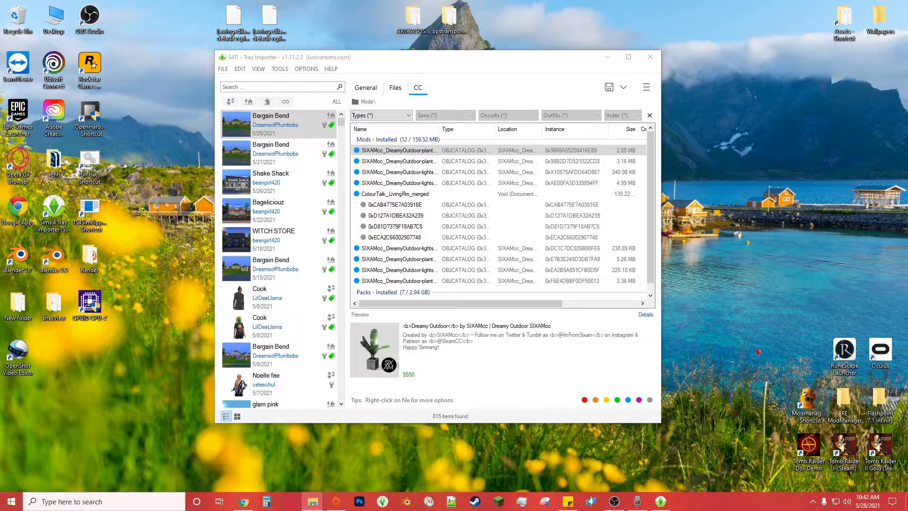
drag(907, 199, 535, 42)
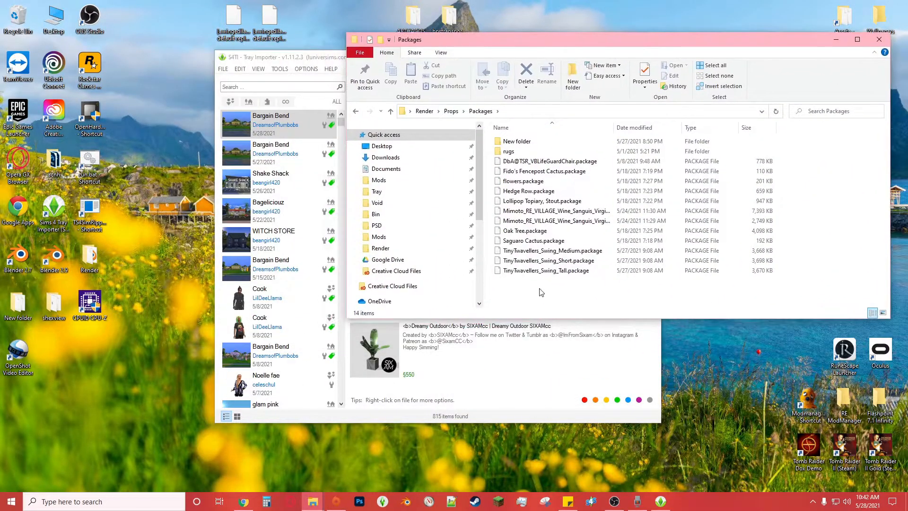
drag(532, 298, 517, 141)
click(553, 242)
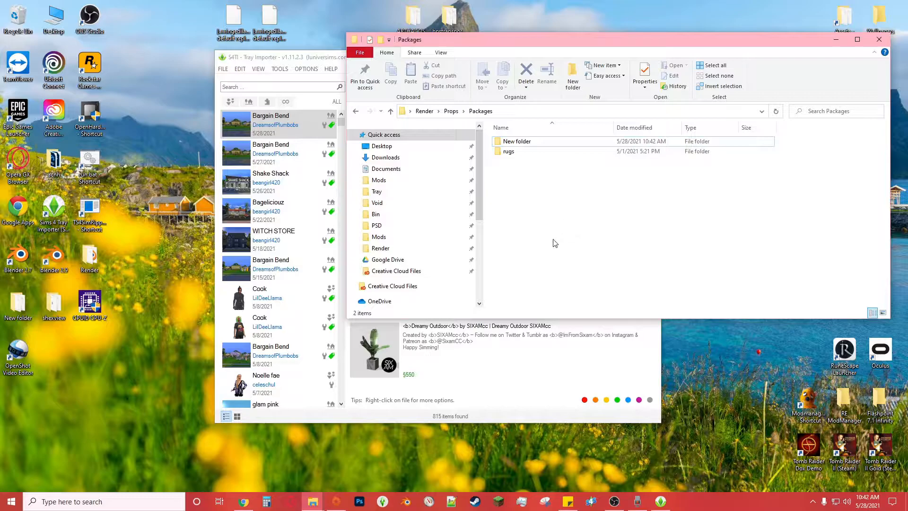
Step: Arrange Tray Importer beside the Packages window and show the folder containing the first SIXAMcc_DreamyOutdoor plant file
click(297, 56)
drag(297, 57, 116, 35)
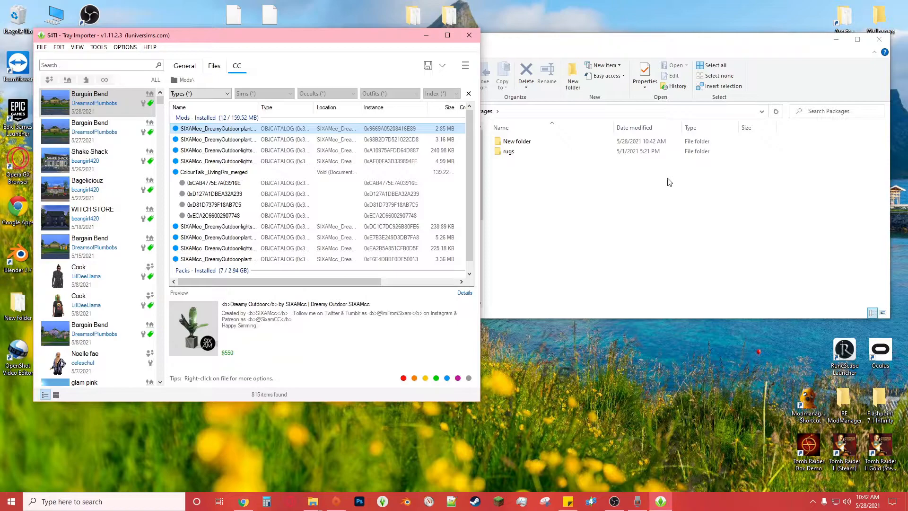
right_click(225, 128)
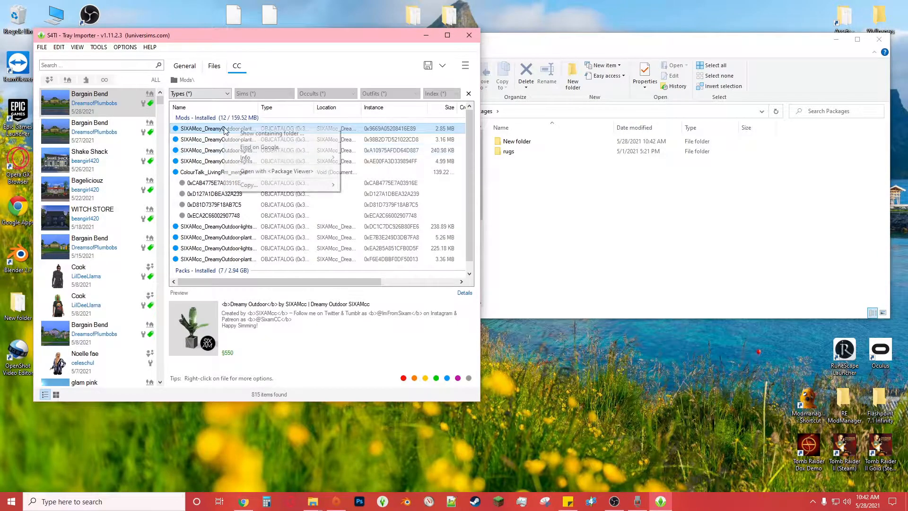
click(293, 134)
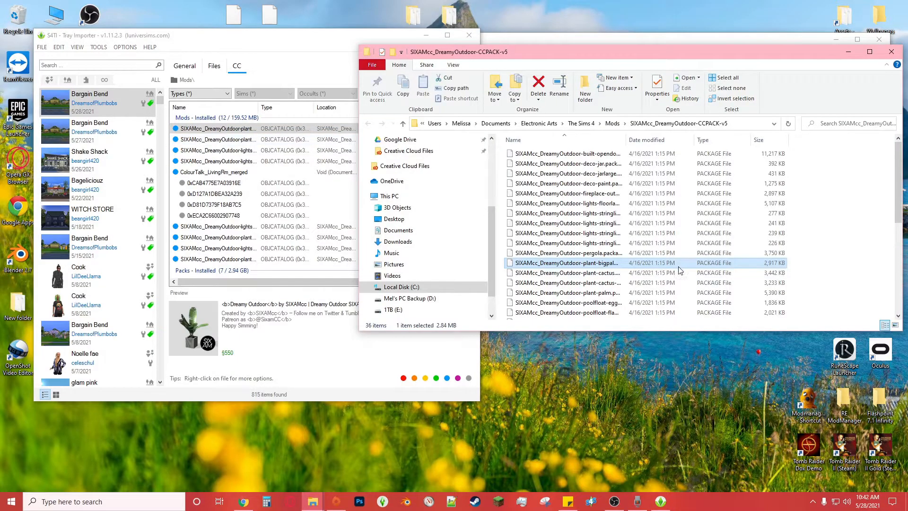
drag(516, 49, 88, 72)
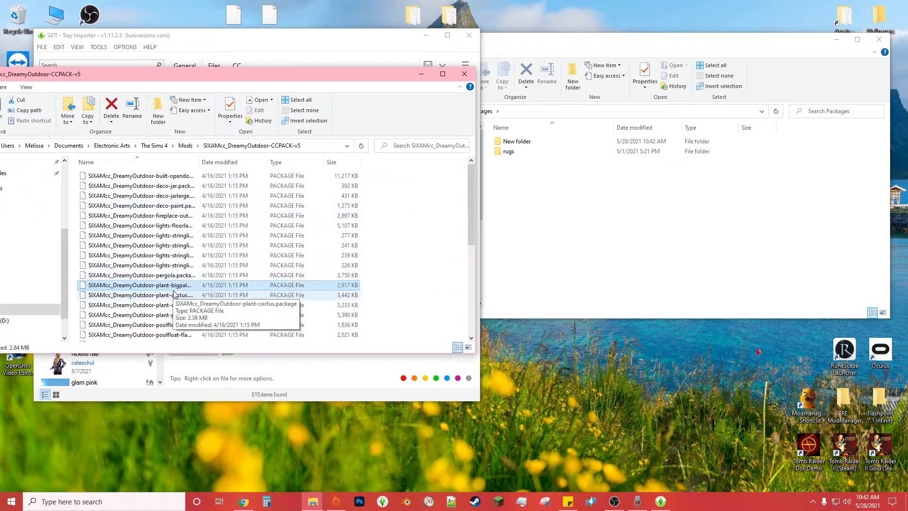
Step: Copy SIXAMcc_DreamyOutdoor-plant-bigpalm.package from the Mods folder into the Packages folder
right_click(188, 285)
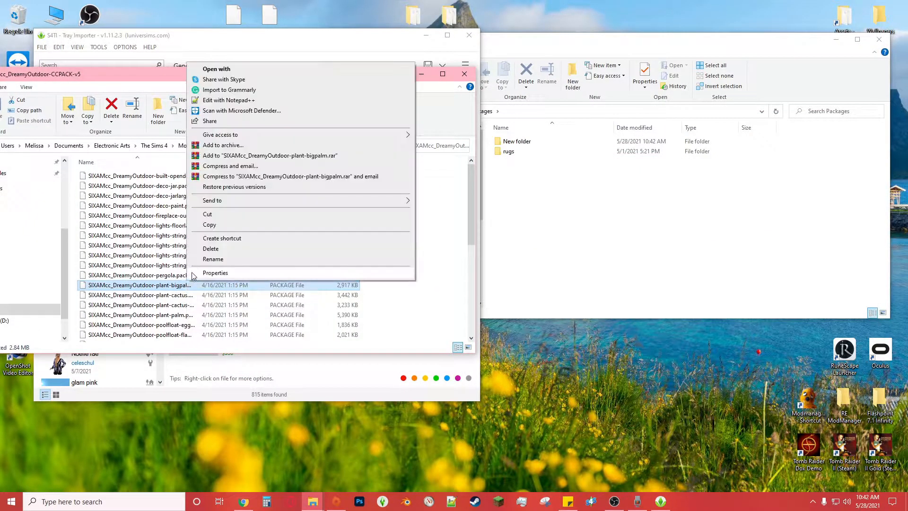
click(222, 225)
right_click(558, 204)
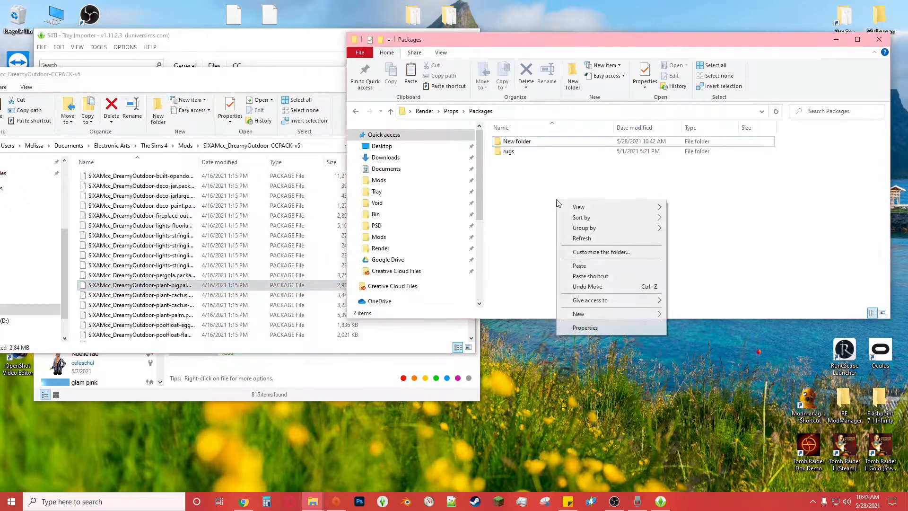
click(586, 267)
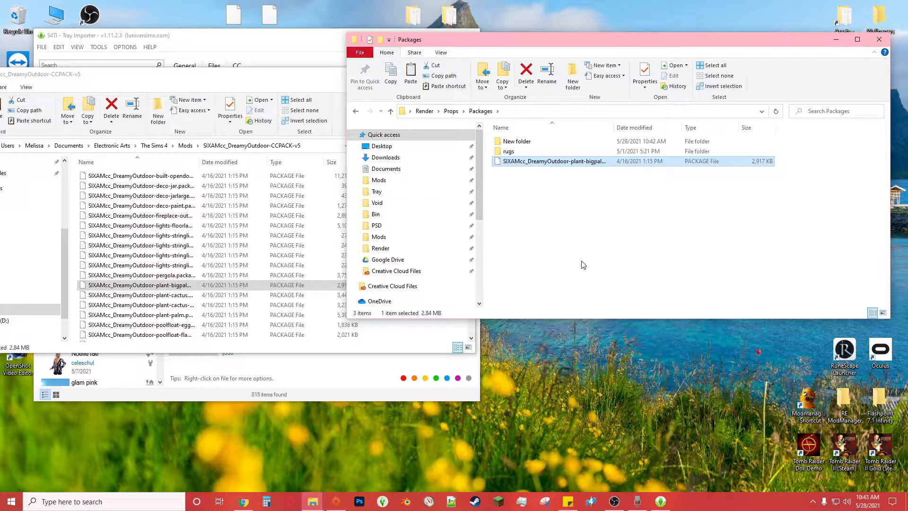
Step: In Tray Importer, select the ColourTalk_LivingRm_merged file and step through the object entries listed under it
click(267, 74)
click(252, 39)
click(244, 172)
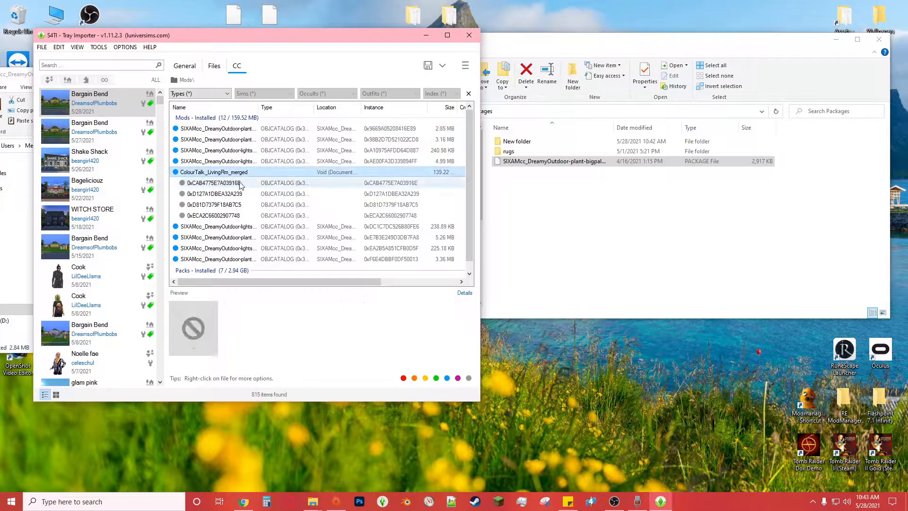
key(Down)
key(Down)
key(Down)
key(Down)
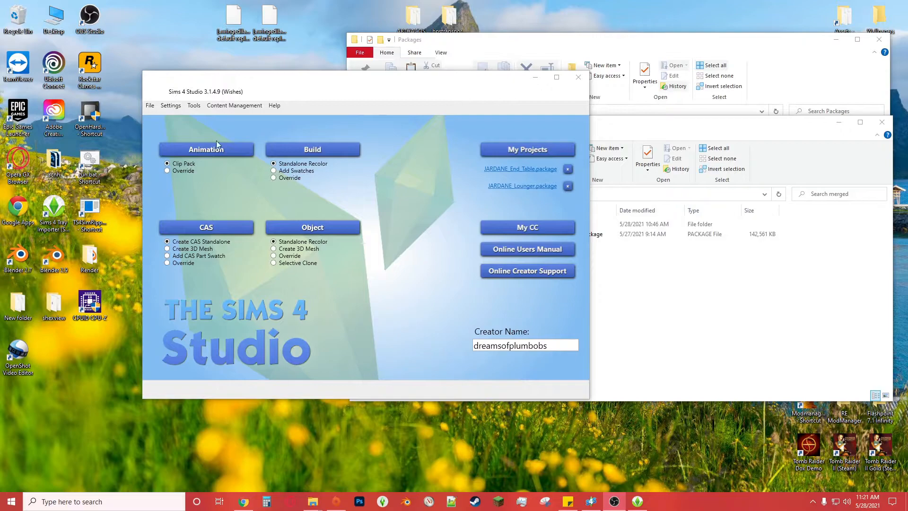
Step: In Sims 4 Studio, un-merge ColourTalk_LivingRm_merged.package from the Props\merged folder into that same folder
click(239, 111)
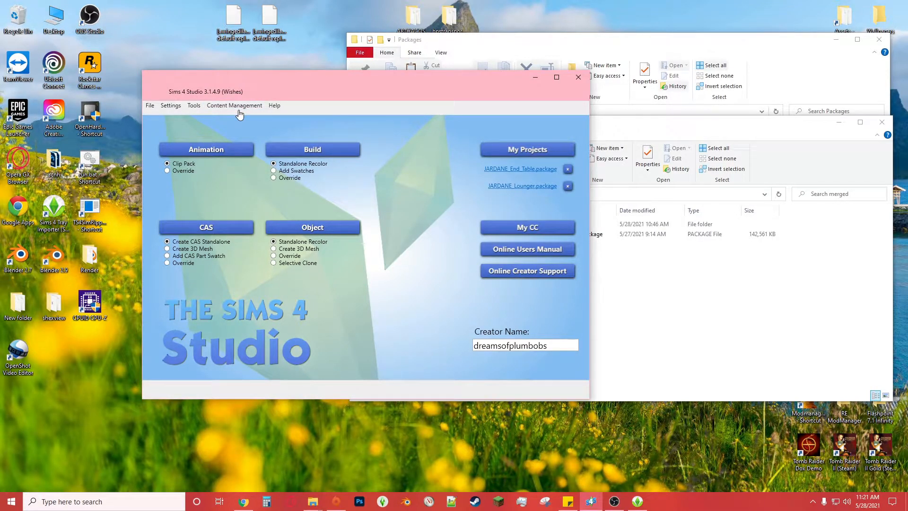
click(239, 107)
click(254, 128)
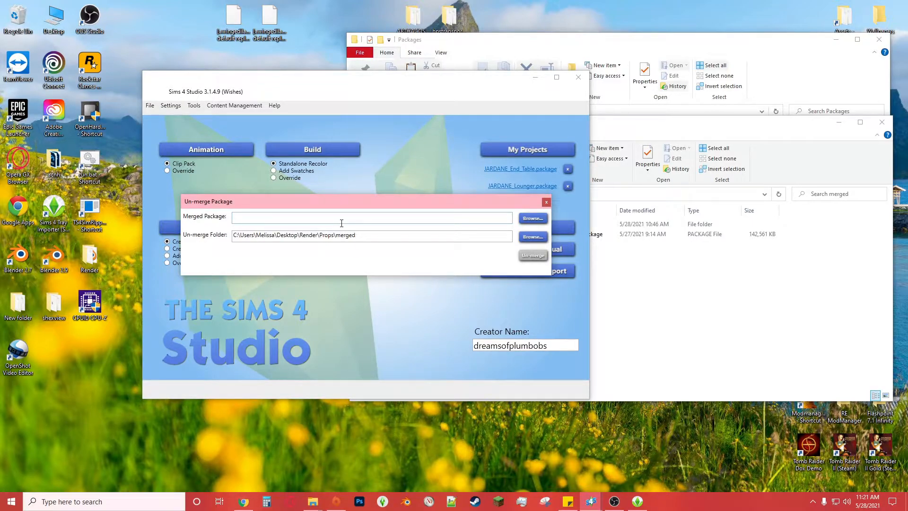
click(533, 218)
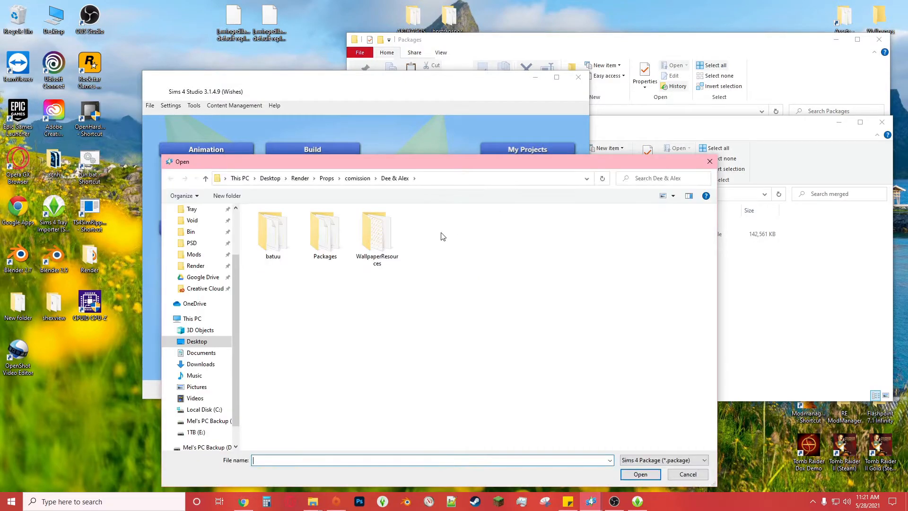
click(326, 179)
double_click(377, 232)
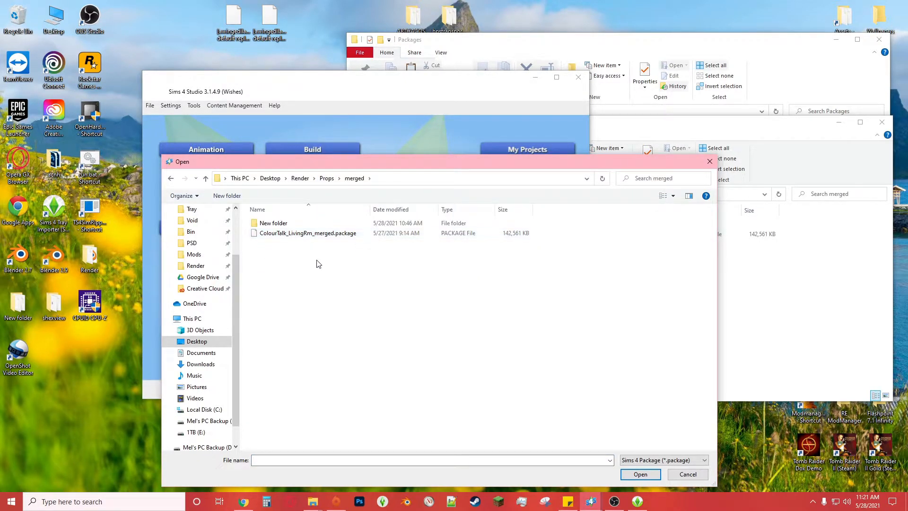
double_click(297, 234)
click(533, 255)
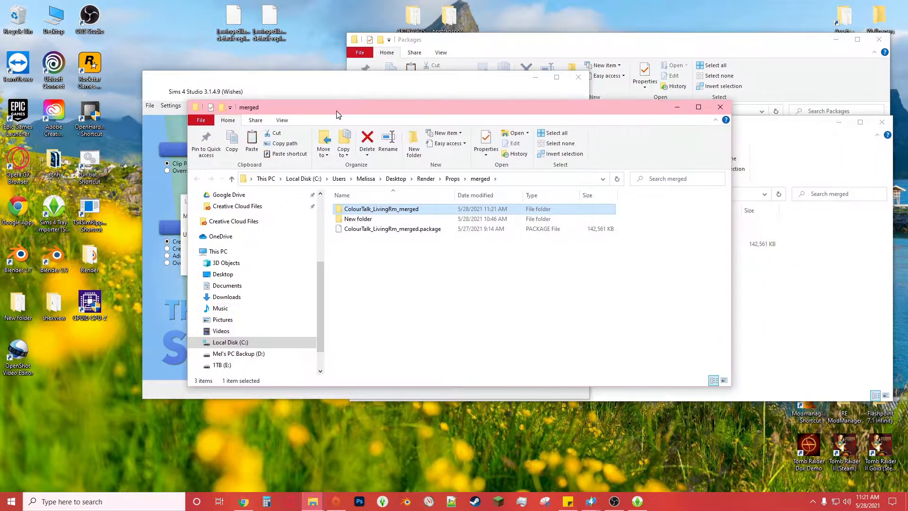
Step: Open the un-merged ColourTalk_LivingRm_merged folder and look through its individual package files
double_click(384, 211)
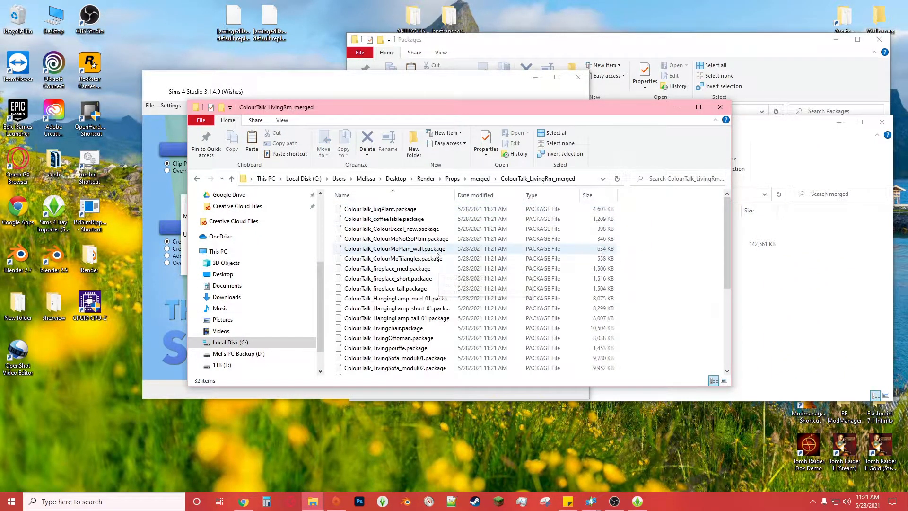
scroll(439, 279, down, 5)
scroll(453, 282, up, 5)
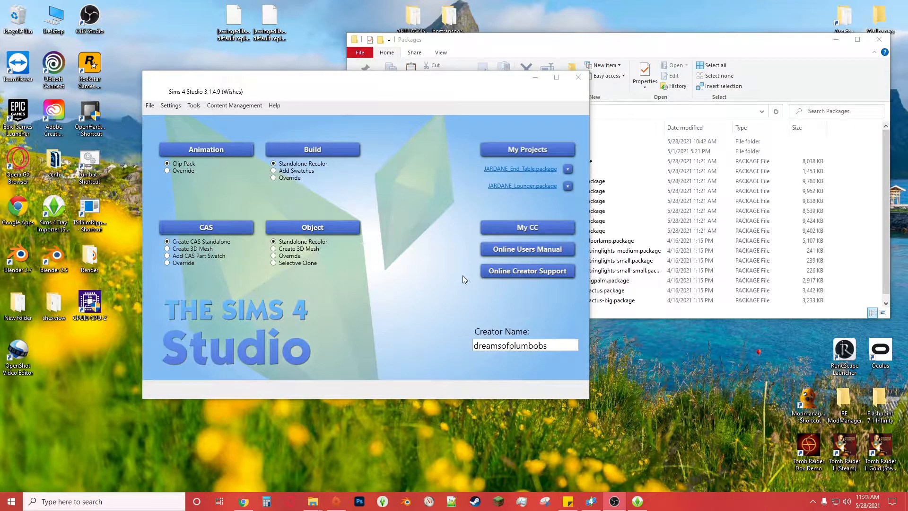
Step: Start a standalone object recolor in Sims 4 Studio and filter the catalog to the Get Together pack
click(291, 231)
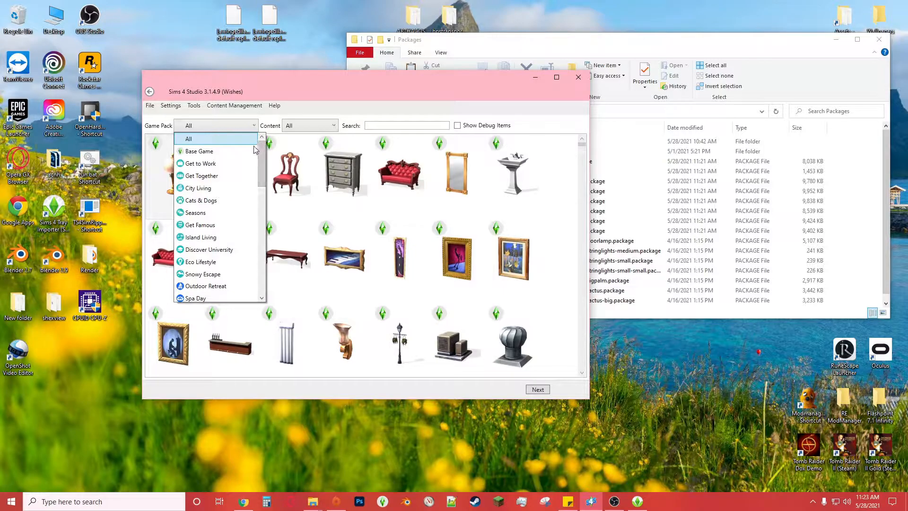
drag(261, 150, 254, 290)
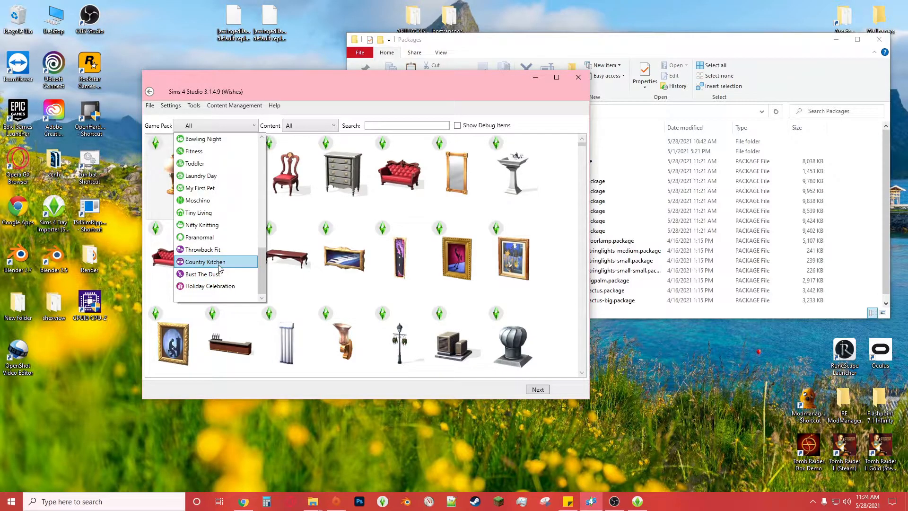
scroll(219, 269, up, 9)
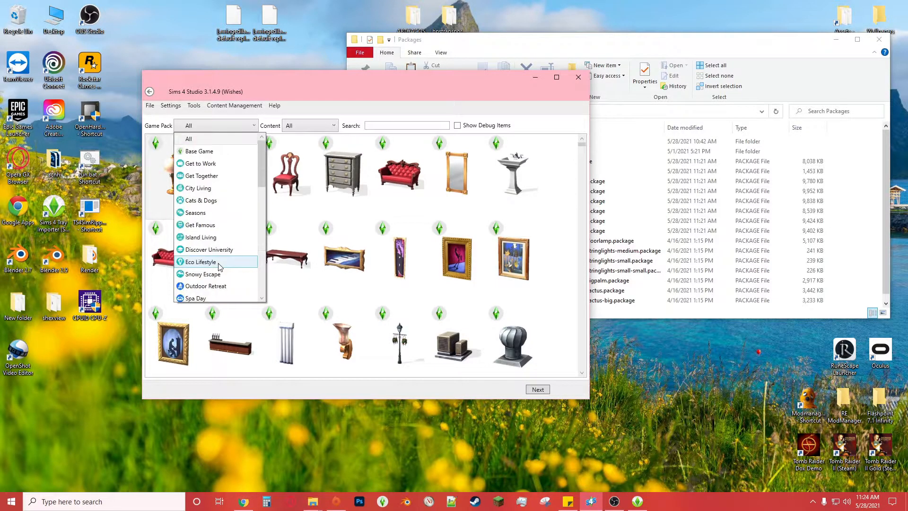
click(225, 176)
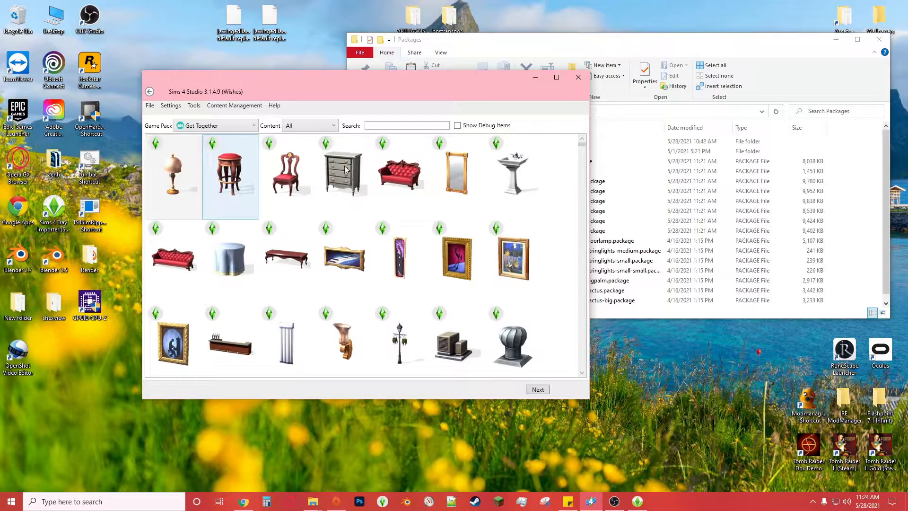
Step: Choose the dark picket-fence flower box from the catalog and save it as flowers.package in the merged folder
scroll(436, 269, down, 8)
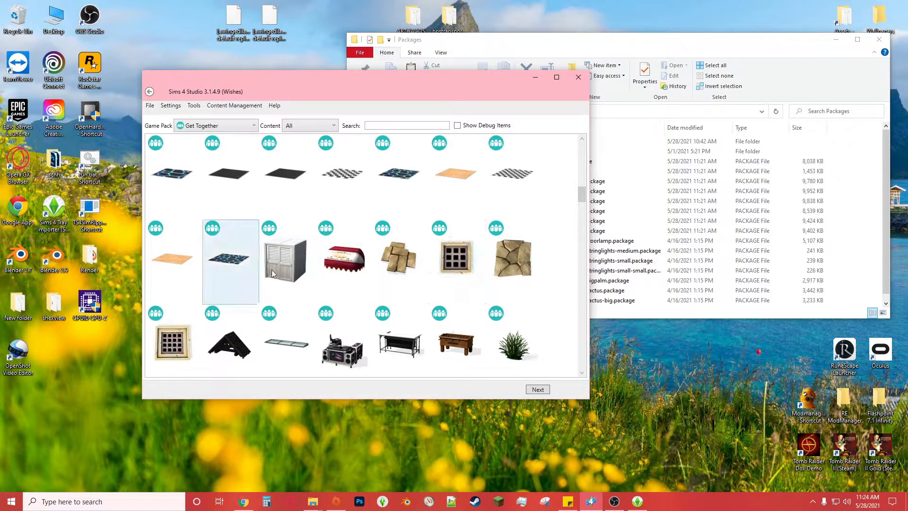
scroll(498, 253, down, 10)
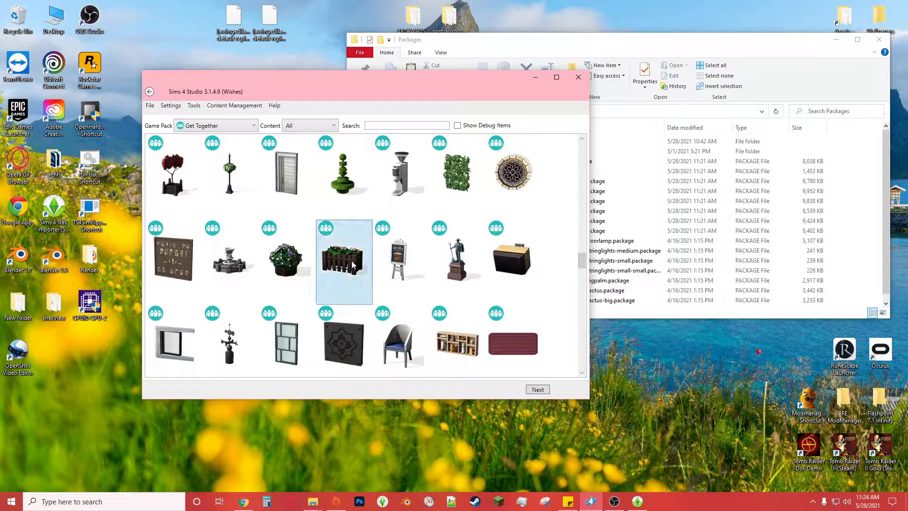
click(348, 262)
click(535, 390)
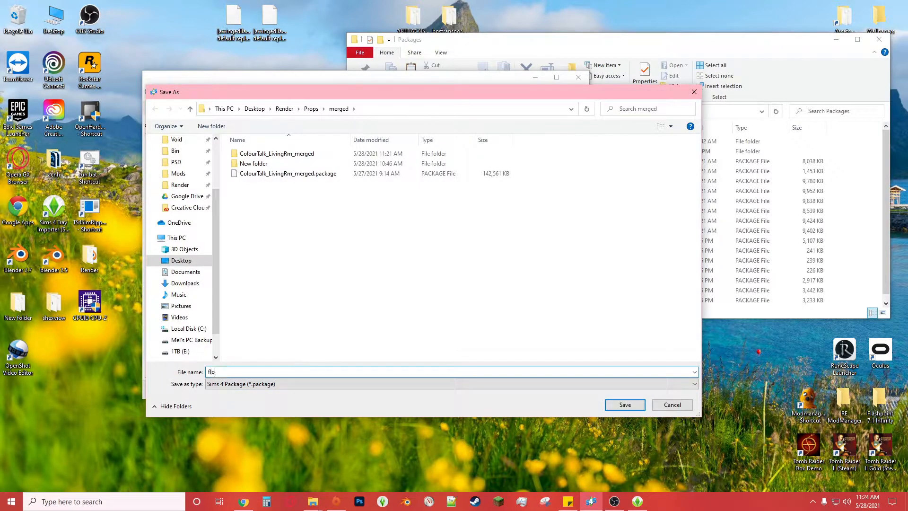
key(Return)
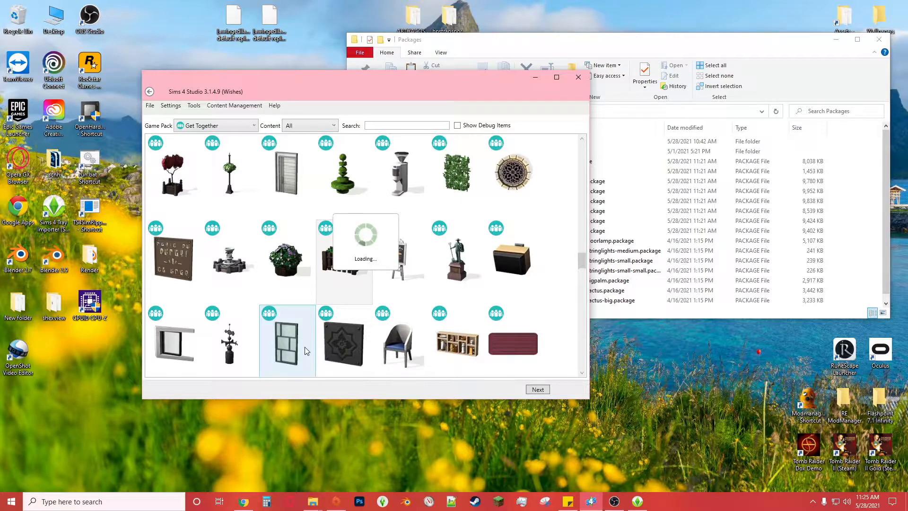
Step: In the Packages window, go up to Props and open the tutorial folder
click(530, 59)
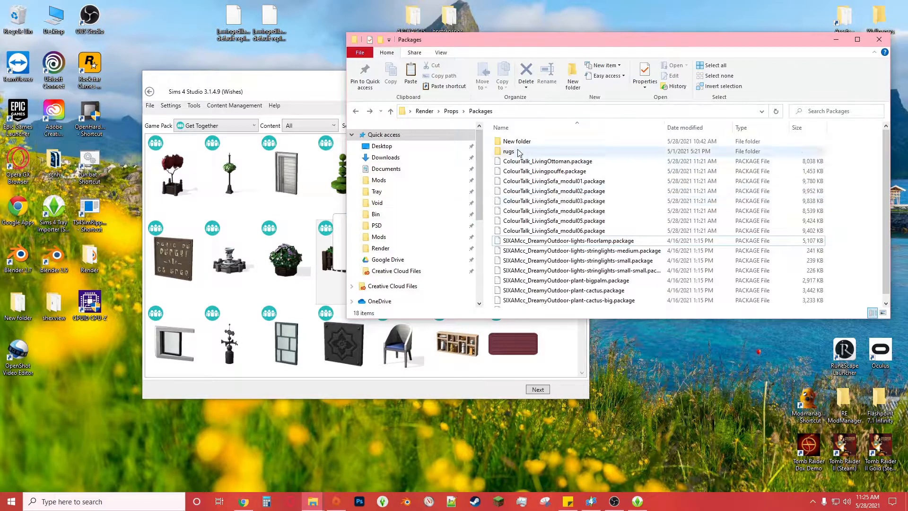
click(451, 110)
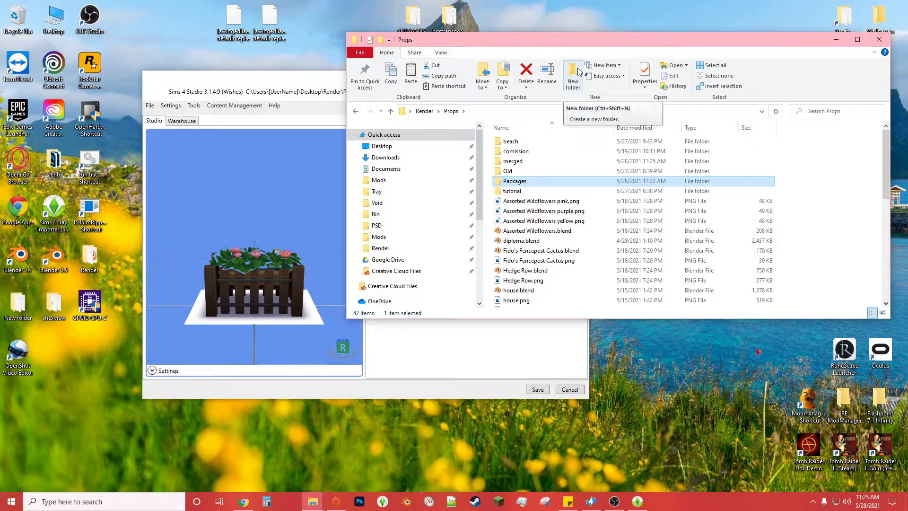
double_click(531, 192)
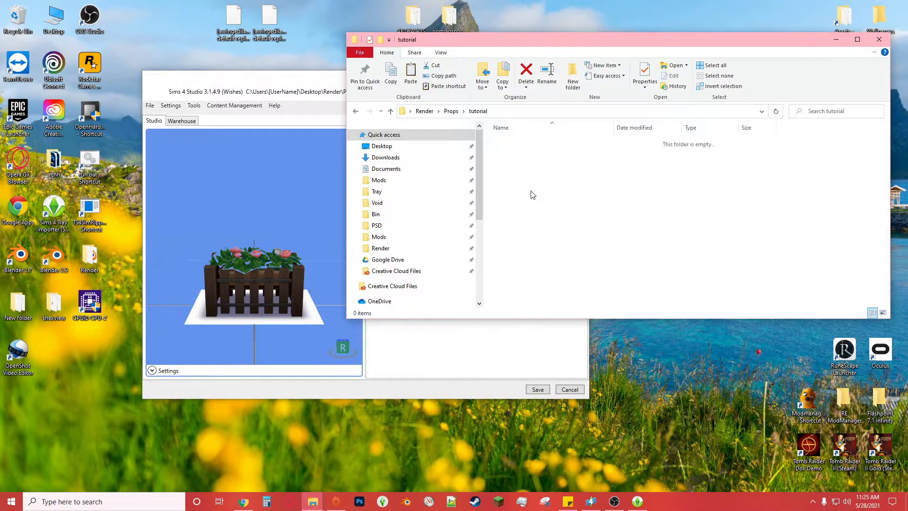
Step: In Sims 4 Studio, turn the flower box preview and copy its catalog name, Tom's Flower Box
click(220, 83)
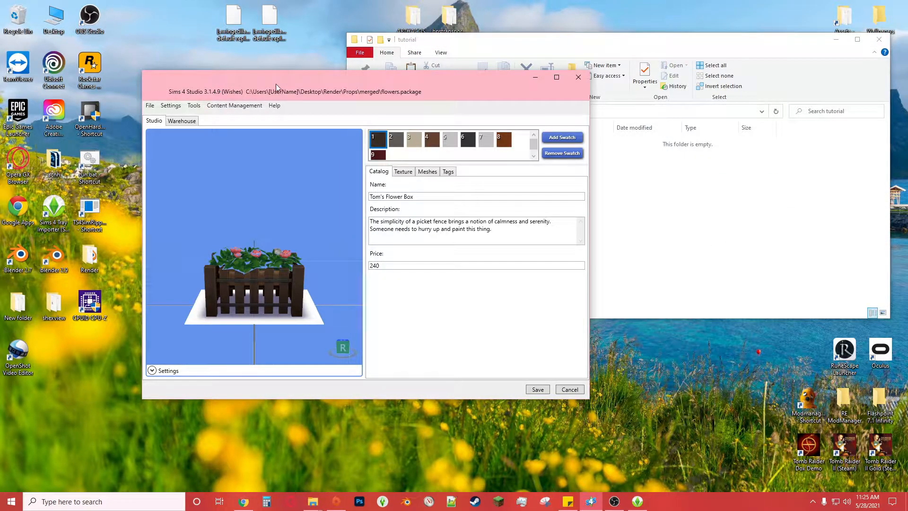
drag(275, 88, 240, 82)
mouse_move(279, 243)
mouse_down()
mouse_move(251, 210)
mouse_move(273, 260)
mouse_move(261, 318)
mouse_move(294, 260)
mouse_move(276, 155)
mouse_move(265, 254)
mouse_up()
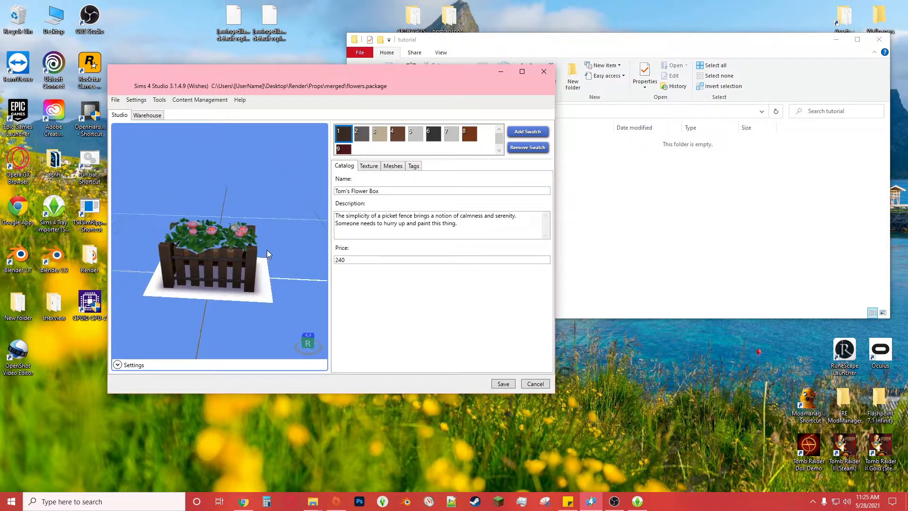
drag(370, 191, 391, 188)
triple_click(391, 189)
right_click(350, 189)
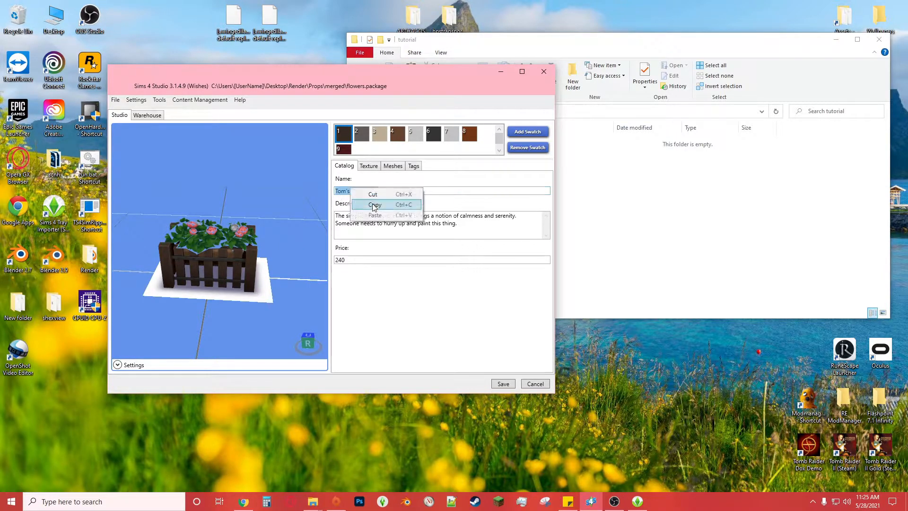
click(390, 204)
click(668, 233)
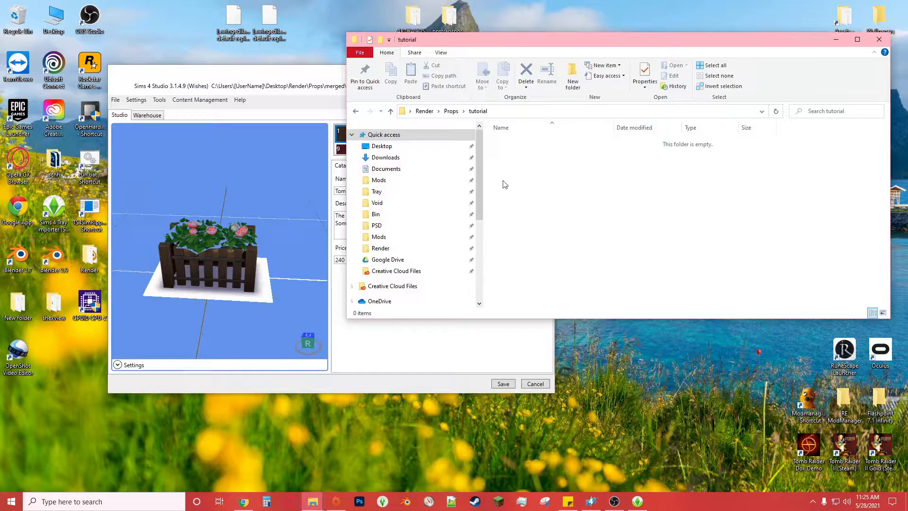
click(443, 358)
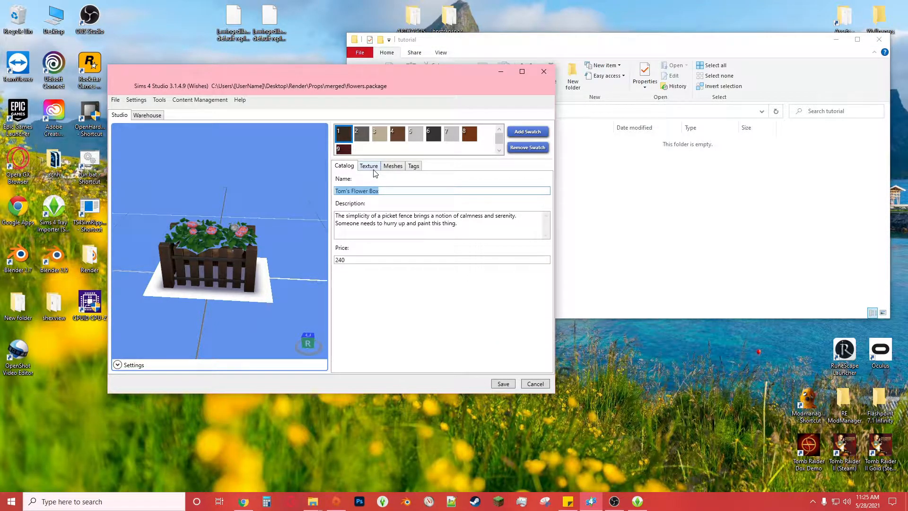
Step: Export the flower box's texture as the PNG image Tom's Flower Box into the merged folder, using the copied name
click(371, 168)
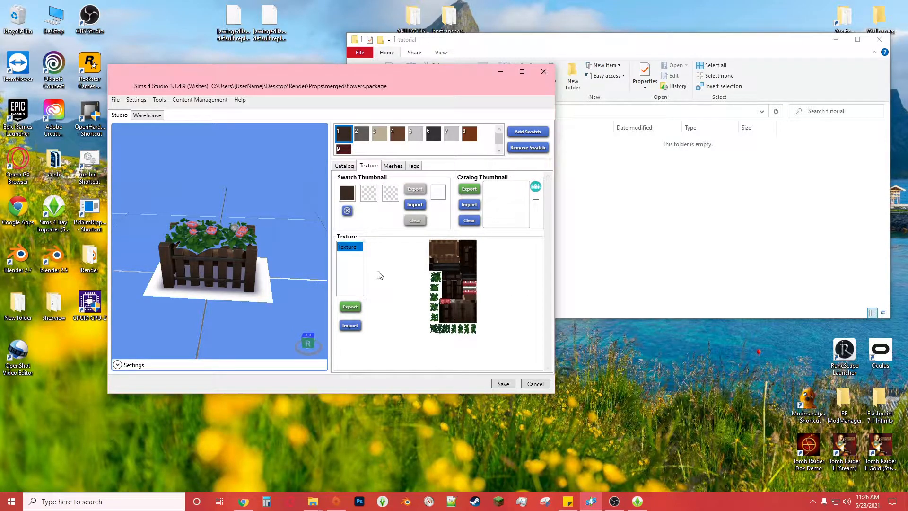
click(350, 308)
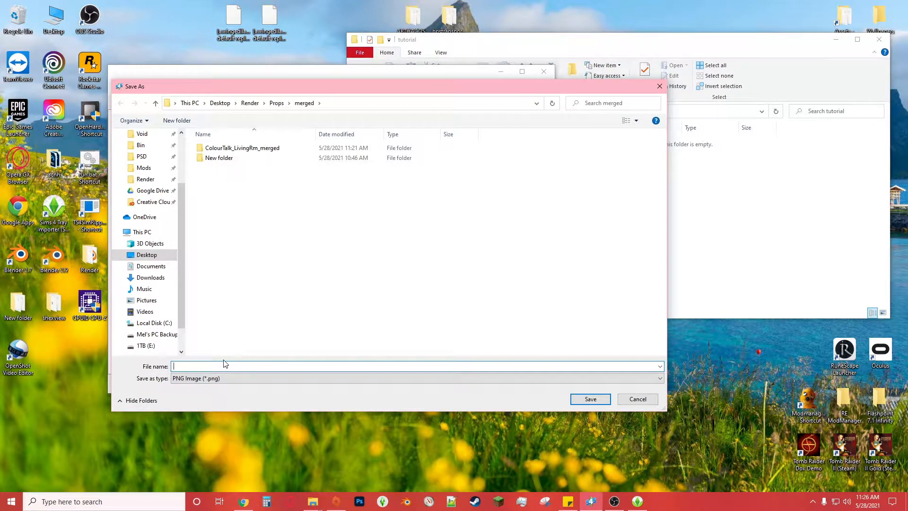
key(ctrl+v)
click(582, 398)
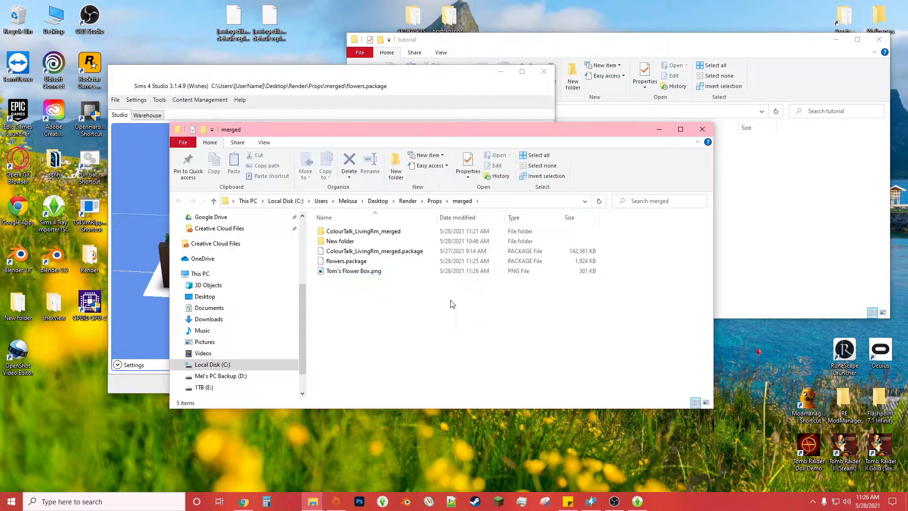
click(387, 92)
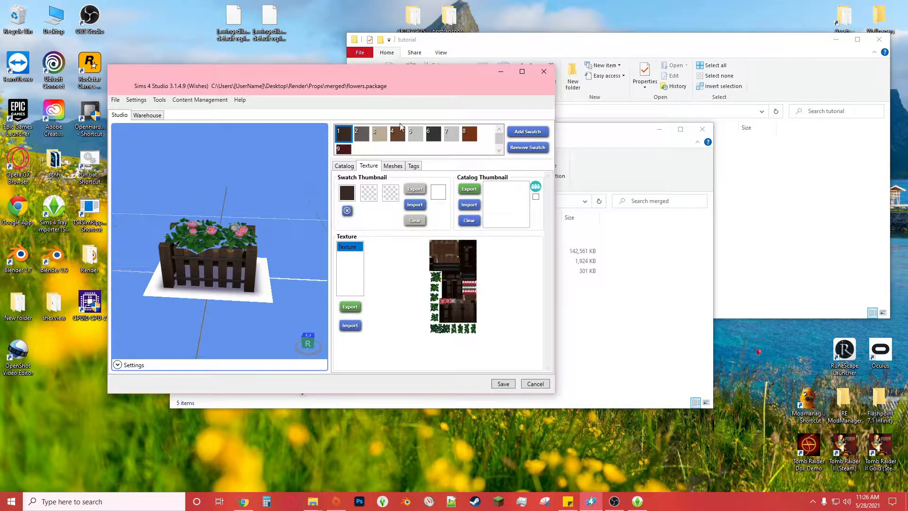
Step: Export the flower box's LOD 0 (High) mesh as the Blender file Tom's Flower Box into the merged folder
click(393, 168)
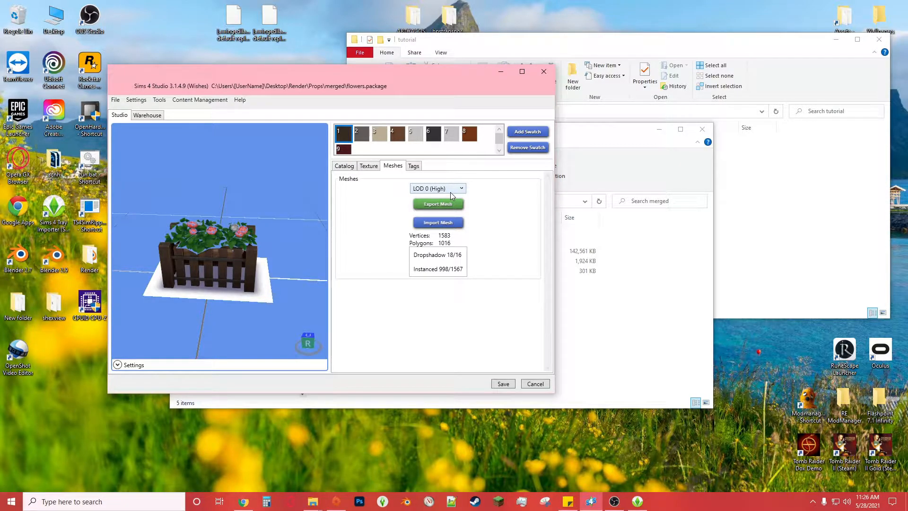
click(443, 203)
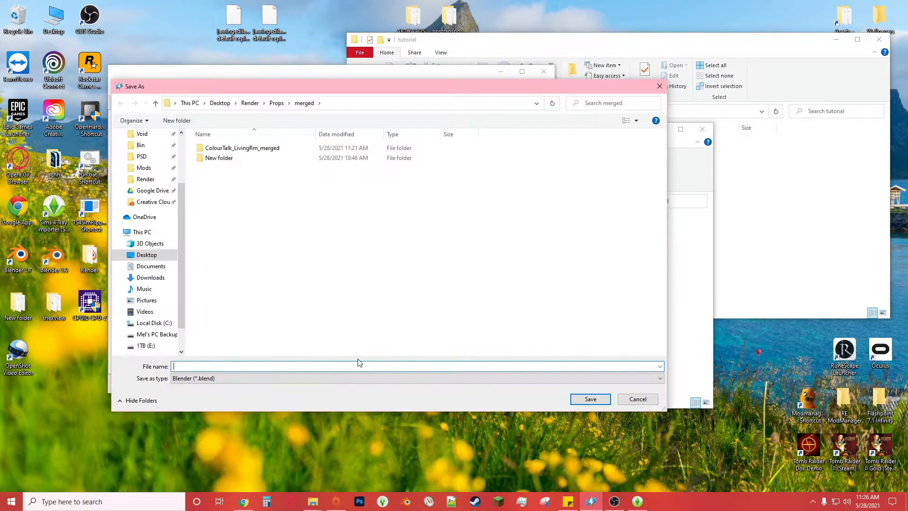
key(ctrl+v)
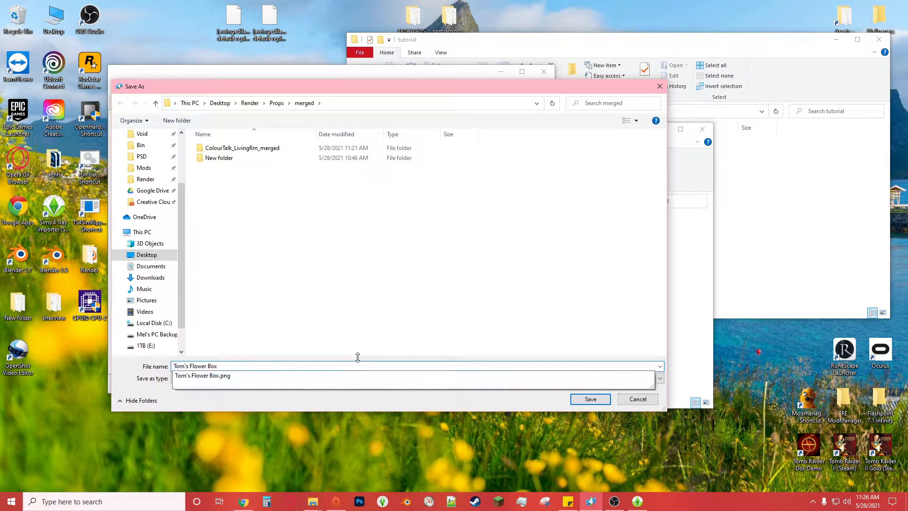
click(590, 398)
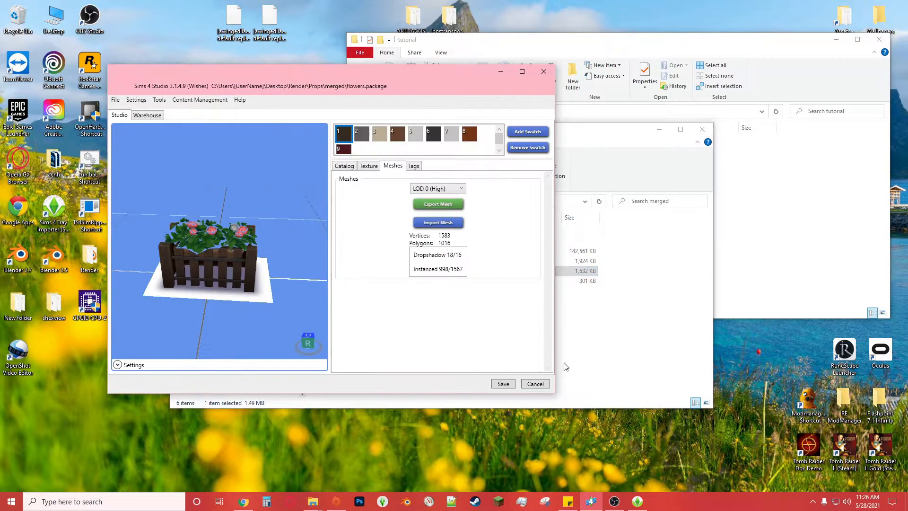
Step: Leave the flower box project for the standalone object recolor catalog and bring the merged folder window forward
click(535, 384)
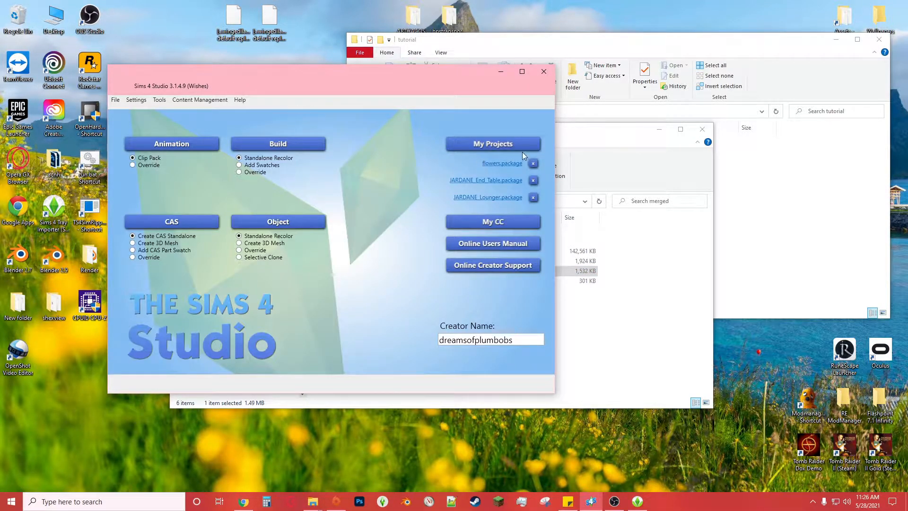
click(278, 222)
click(663, 350)
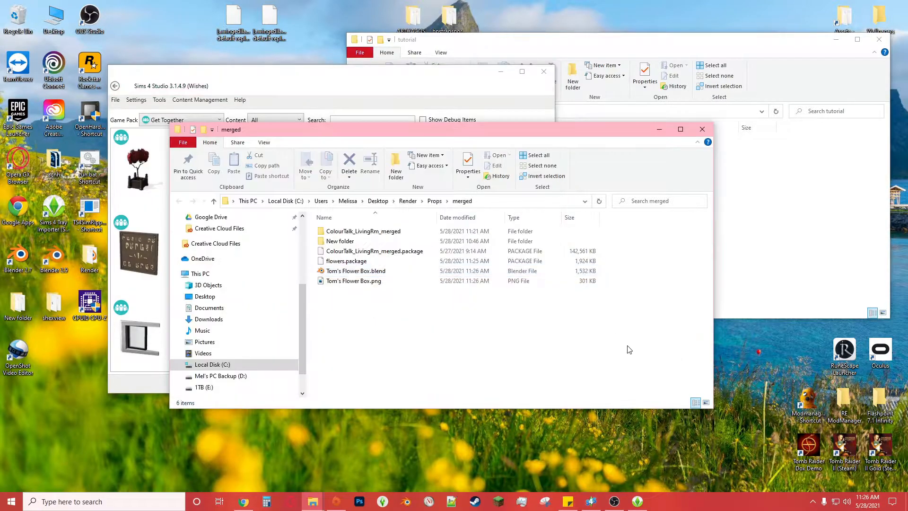
Step: Rename flowers.package in the merged folder to Tom's Flower Box.package, using the copied catalog name
click(364, 261)
click(370, 164)
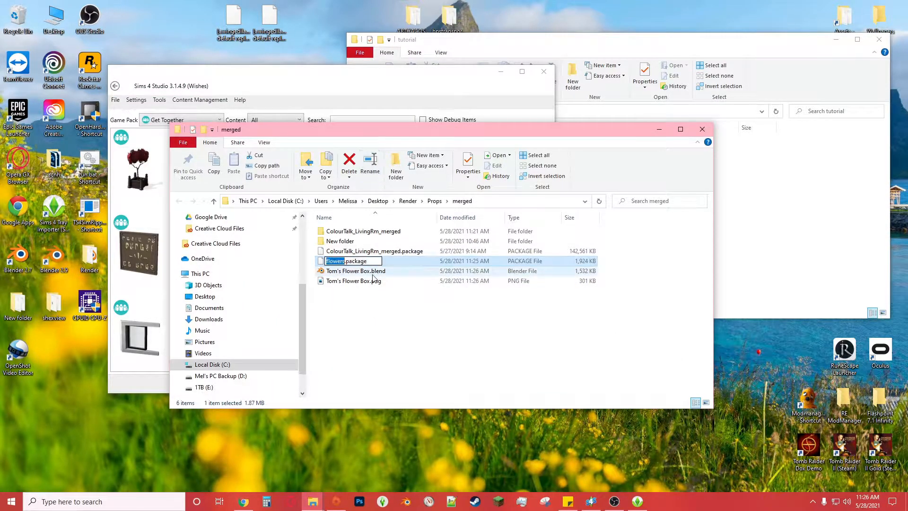
key(ctrl+v)
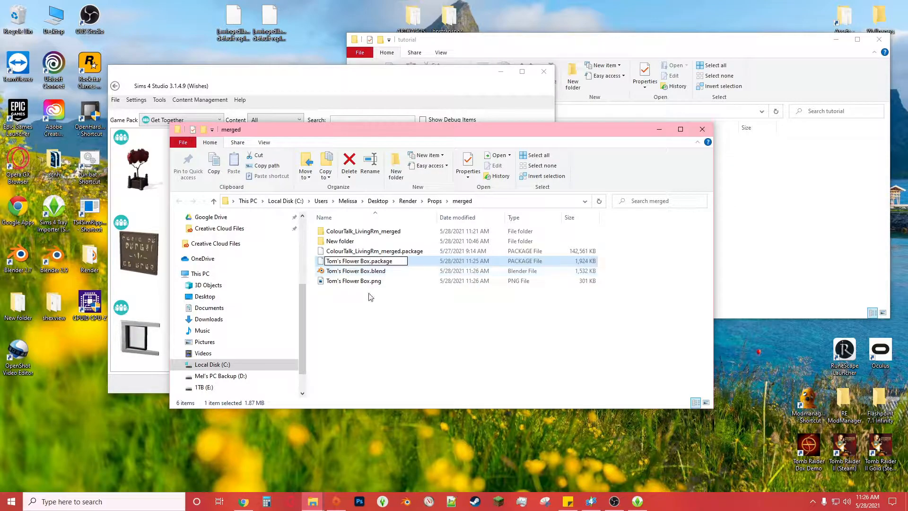
click(383, 311)
click(382, 311)
Step: Return to Sims 4 Studio and look through the Get Together objects in the catalog from end to end
click(316, 104)
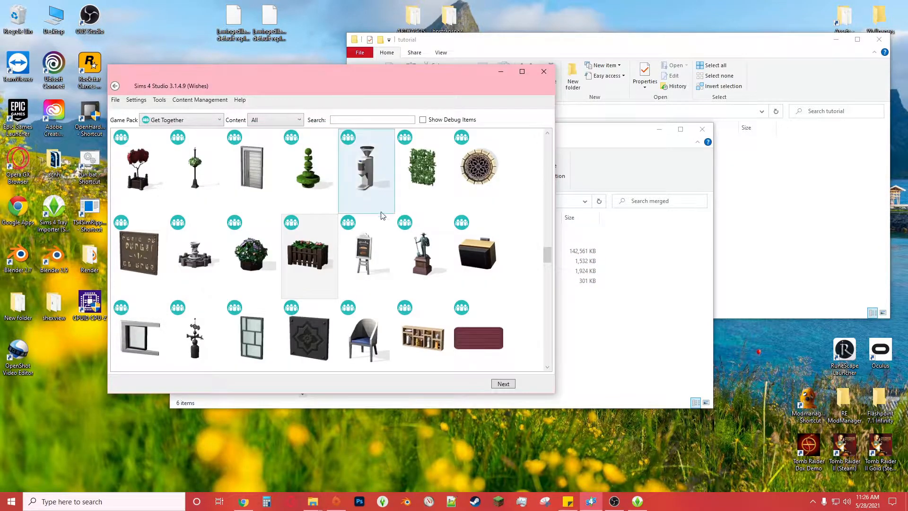
scroll(397, 242, down, 3)
scroll(397, 242, down, 3)
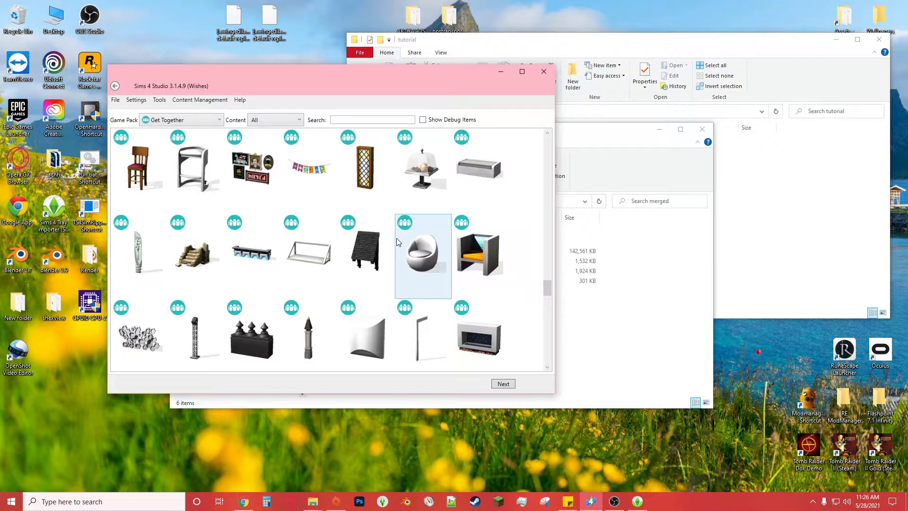
scroll(394, 241, down, 5)
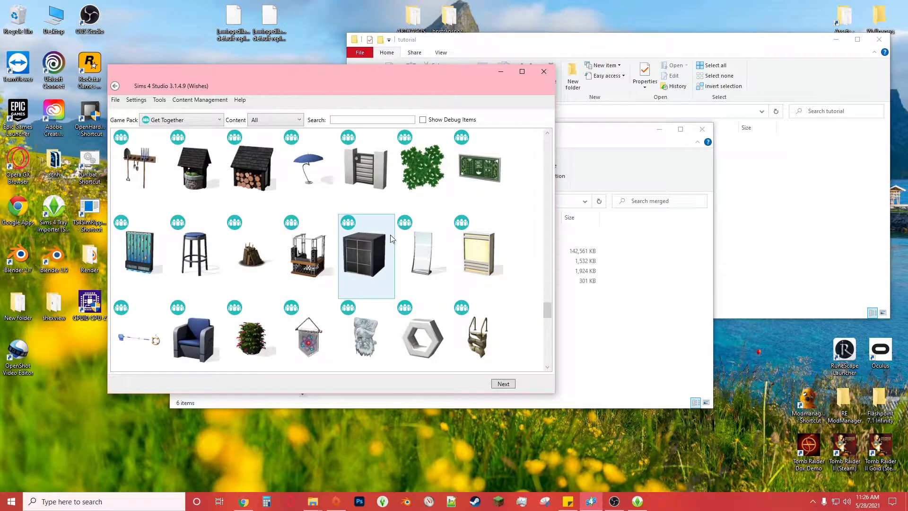
scroll(391, 238, down, 3)
scroll(391, 238, down, 5)
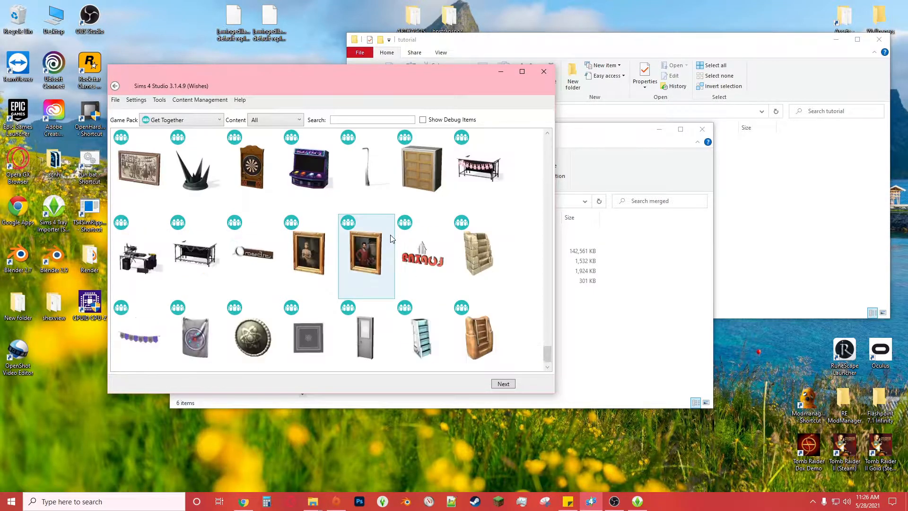
scroll(390, 238, down, 1)
scroll(390, 235, up, 8)
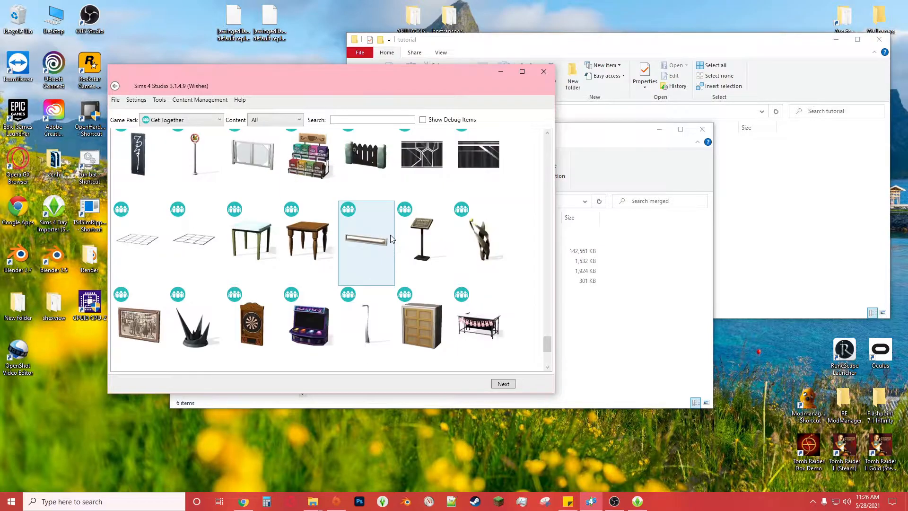
scroll(391, 238, up, 6)
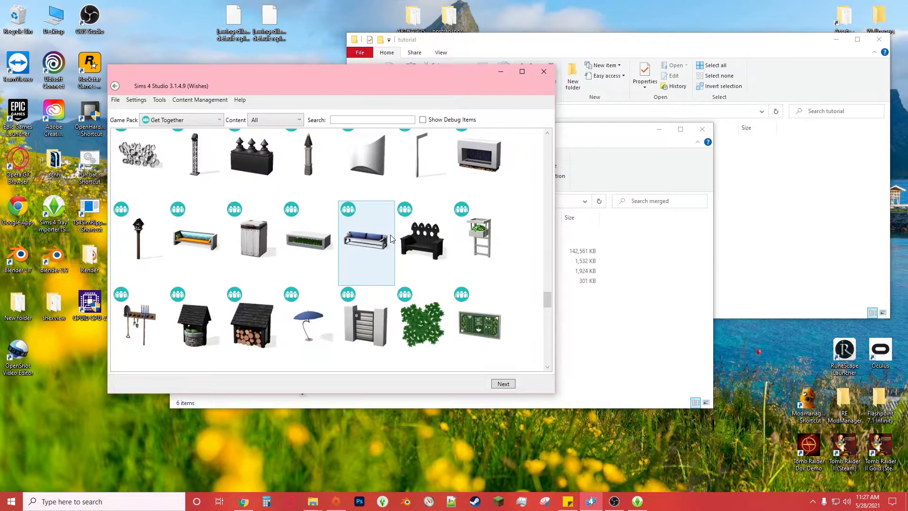
scroll(388, 237, up, 5)
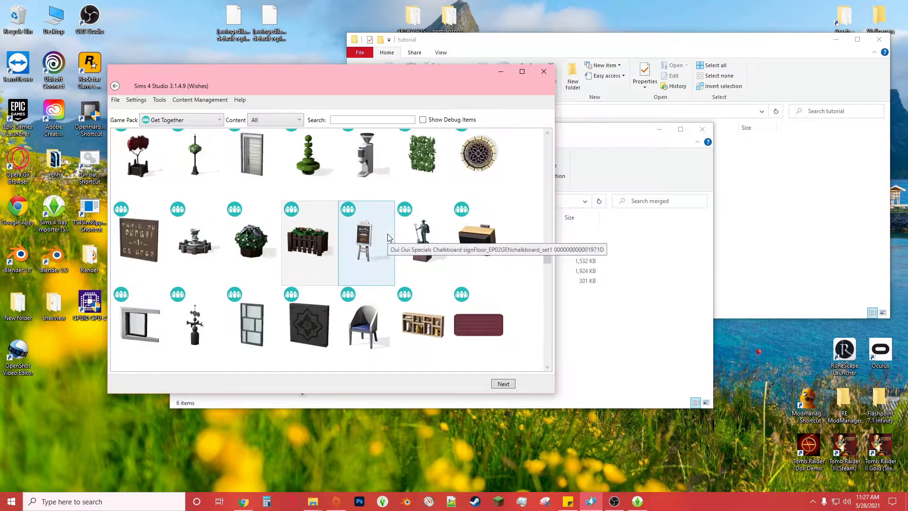
scroll(389, 237, up, 10)
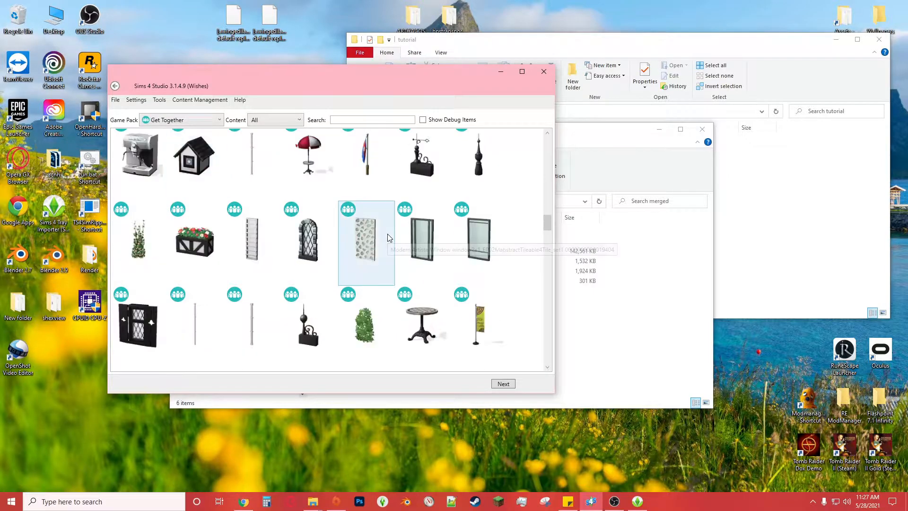
scroll(389, 238, up, 3)
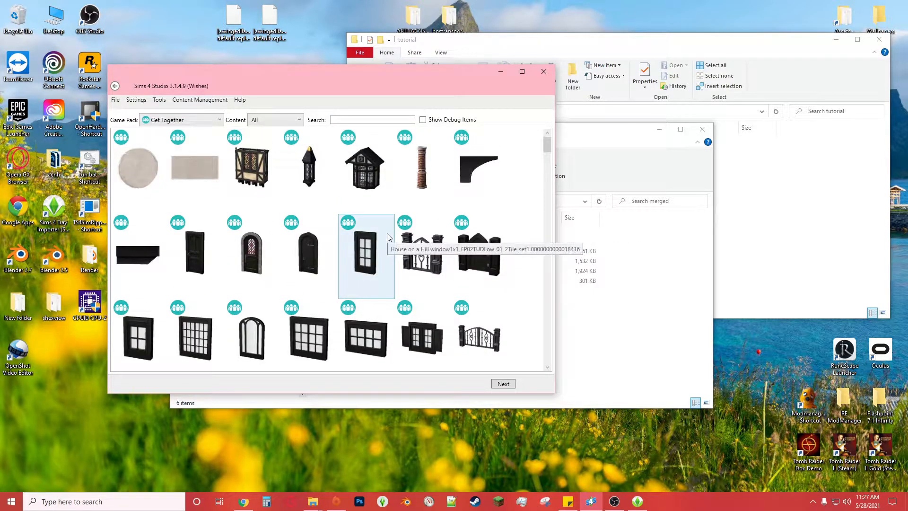
click(208, 119)
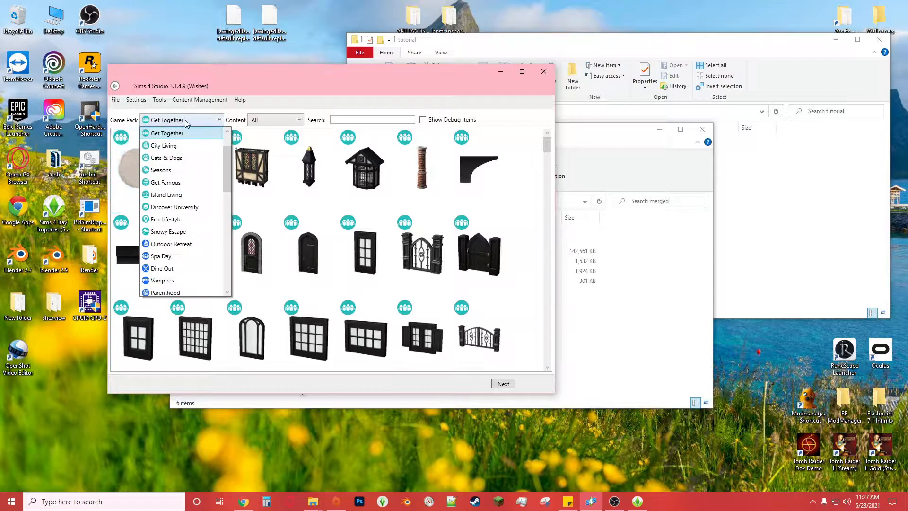
click(279, 75)
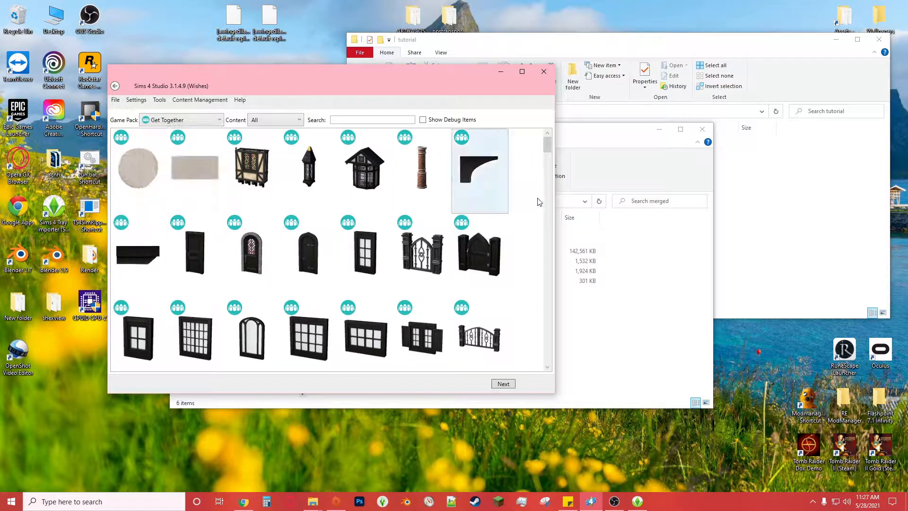
click(602, 326)
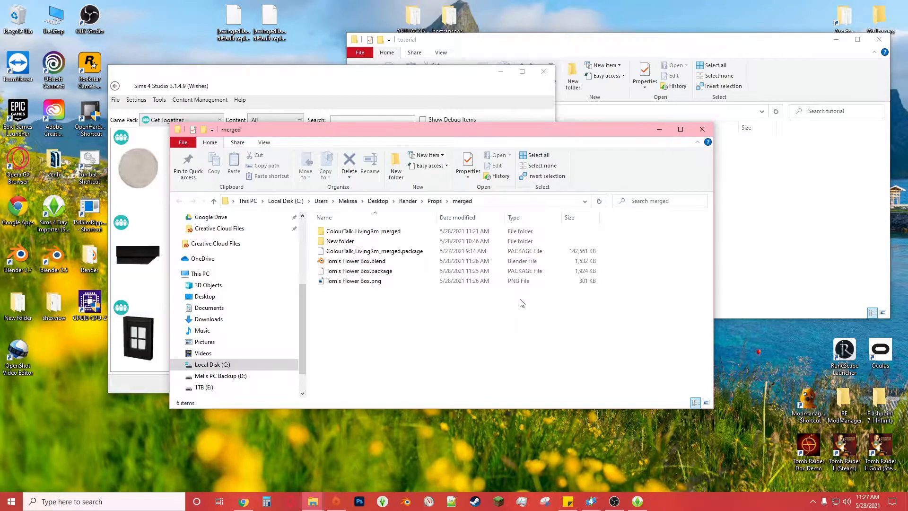
click(251, 82)
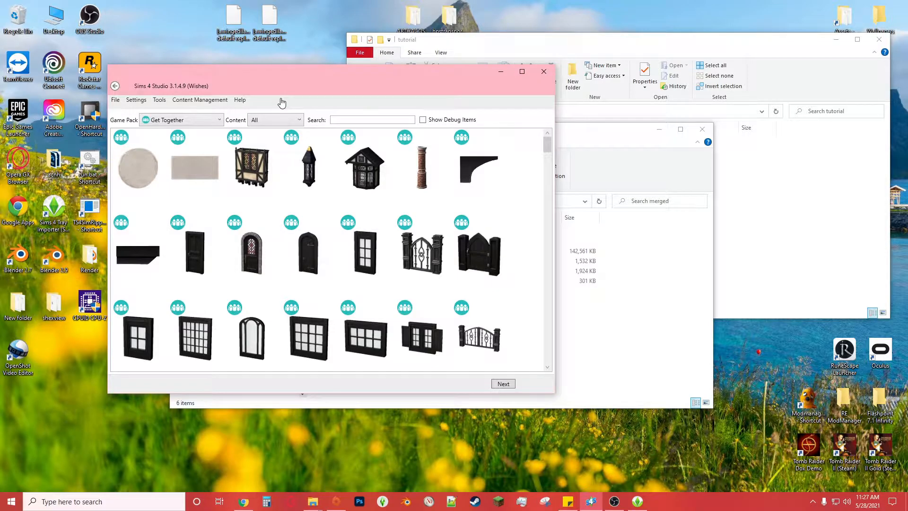
scroll(407, 216, down, 15)
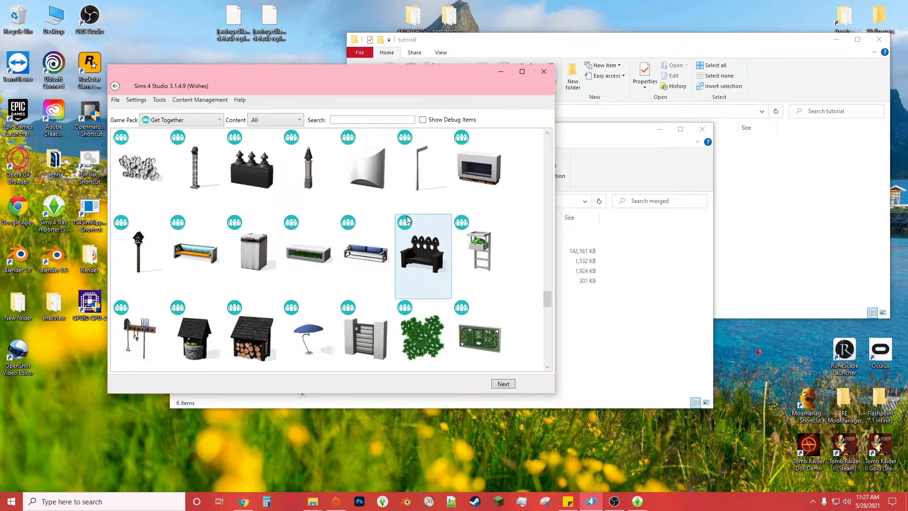
scroll(406, 219, up, 15)
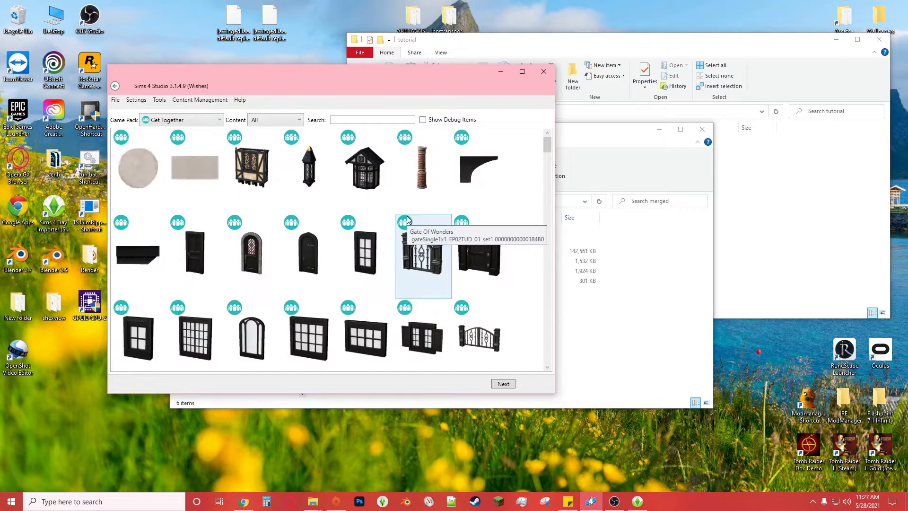
Step: Show objects from all game packs in the catalog and search for "tree"
click(180, 120)
scroll(165, 136, up, 3)
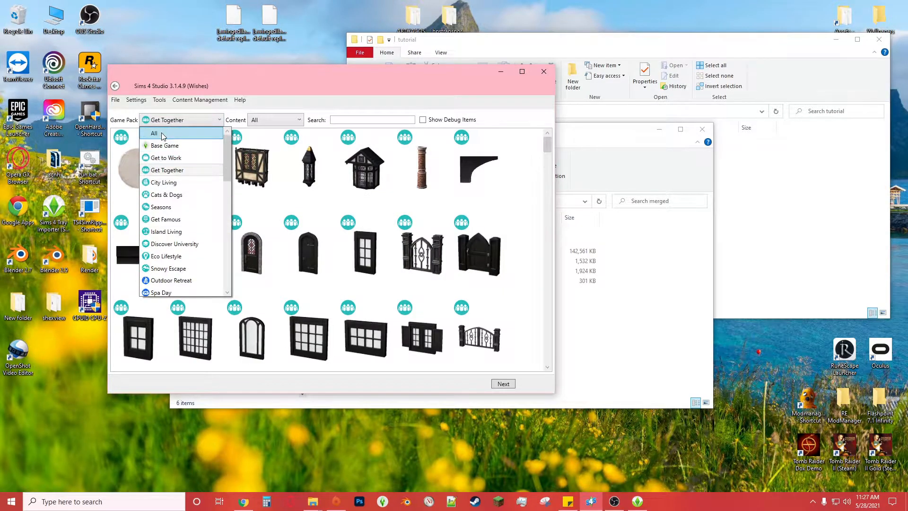
click(163, 136)
click(387, 120)
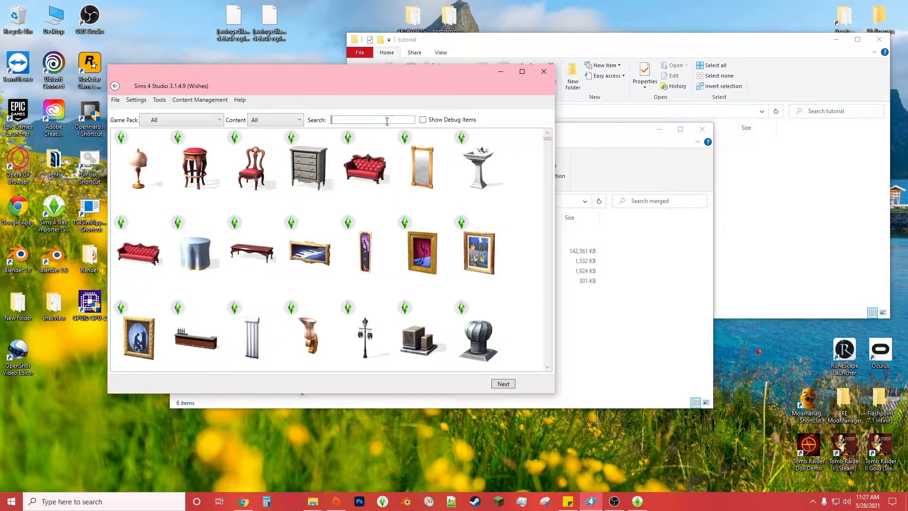
text(tree)
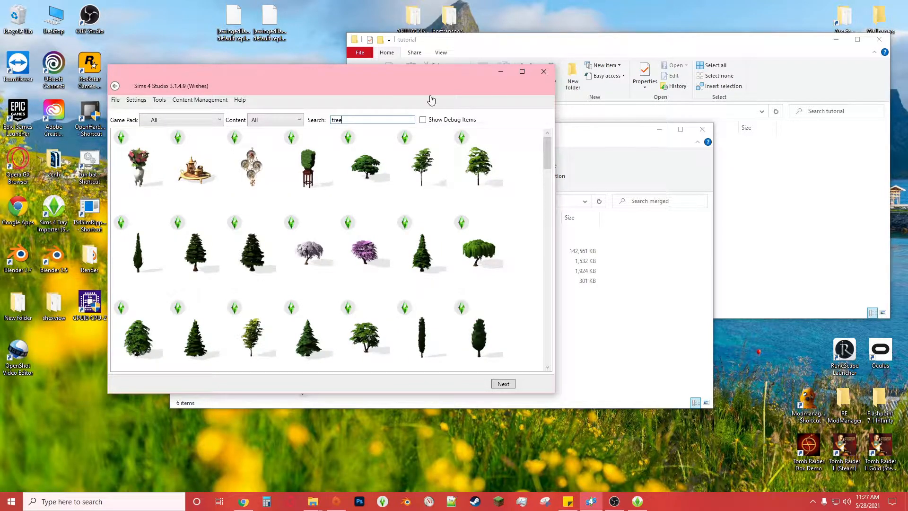
Step: Choose the base game oak tree from the tree results and save it as the package oak tree in the merged folder
scroll(378, 205, down, 5)
scroll(402, 227, down, 3)
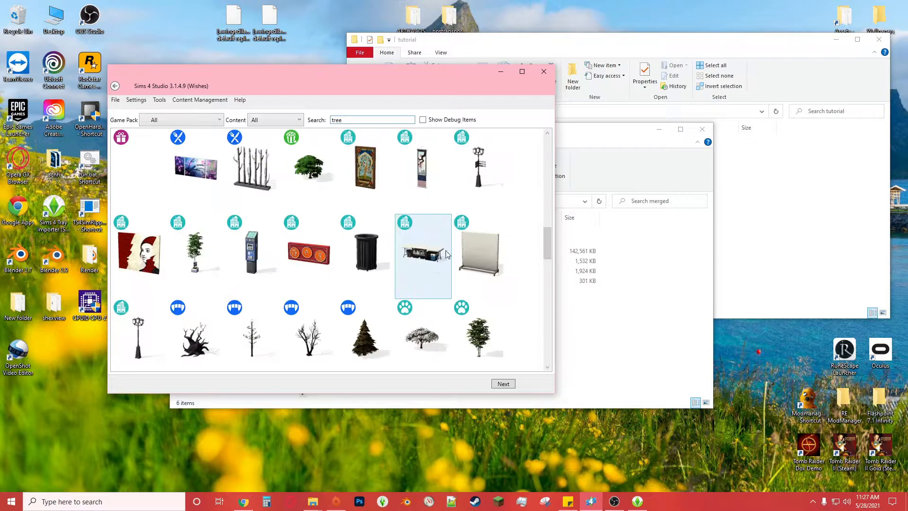
scroll(453, 308, up, 8)
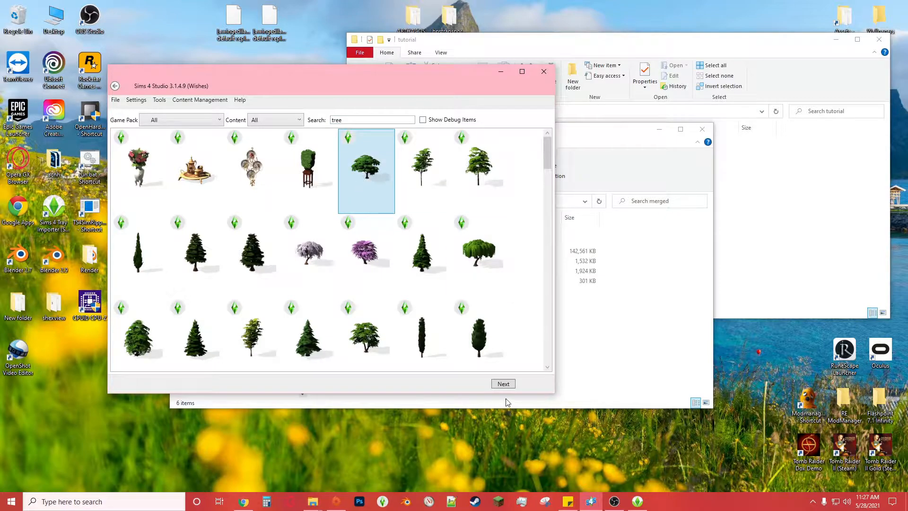
click(503, 384)
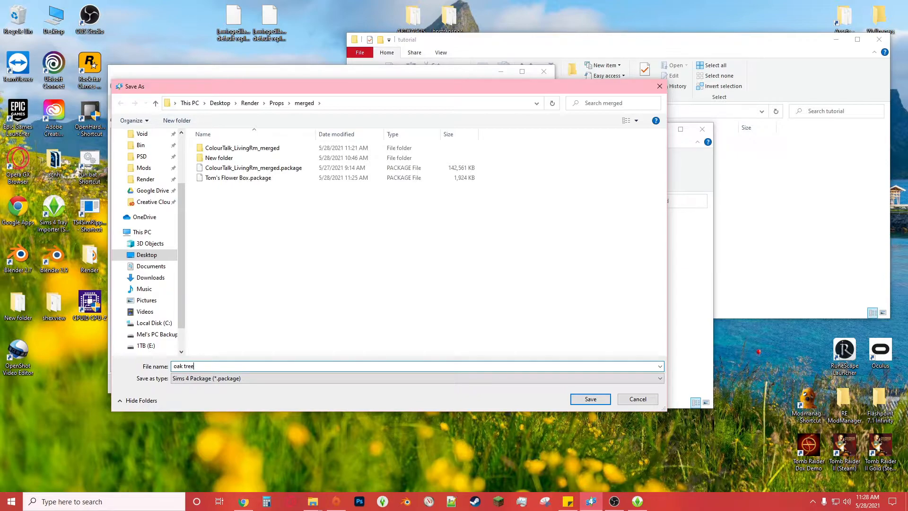
key(Return)
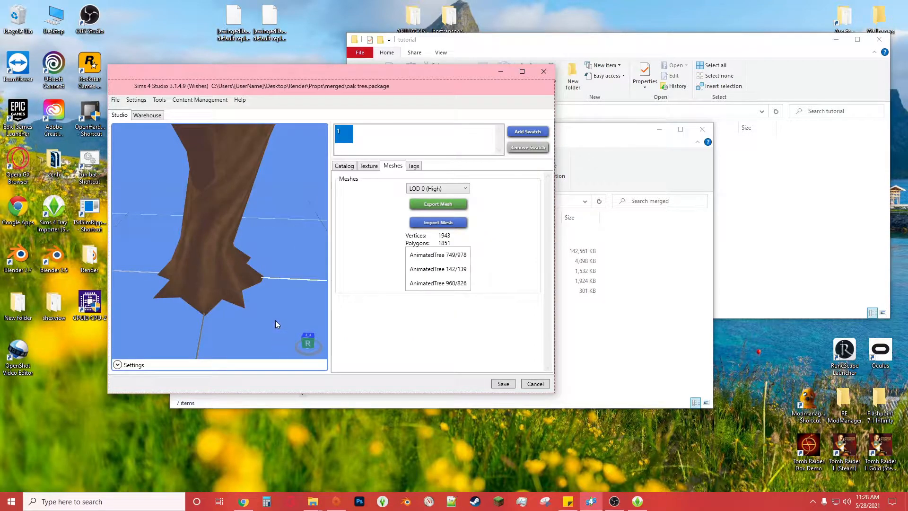
Step: Examine the oak tree's separate trunk, branch and leaf textures, and compare them with the tree preview and its mesh parts
click(350, 166)
click(374, 168)
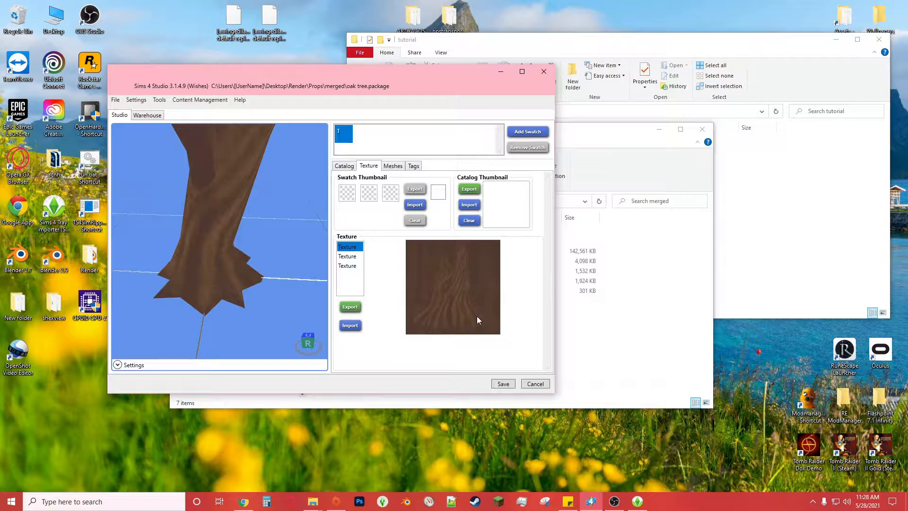
click(349, 257)
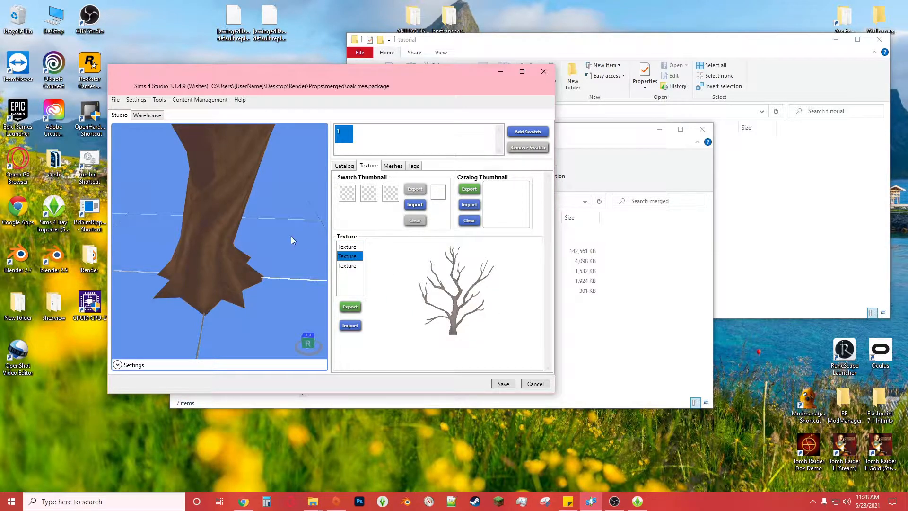
scroll(260, 216, down, 6)
drag(265, 222, 288, 174)
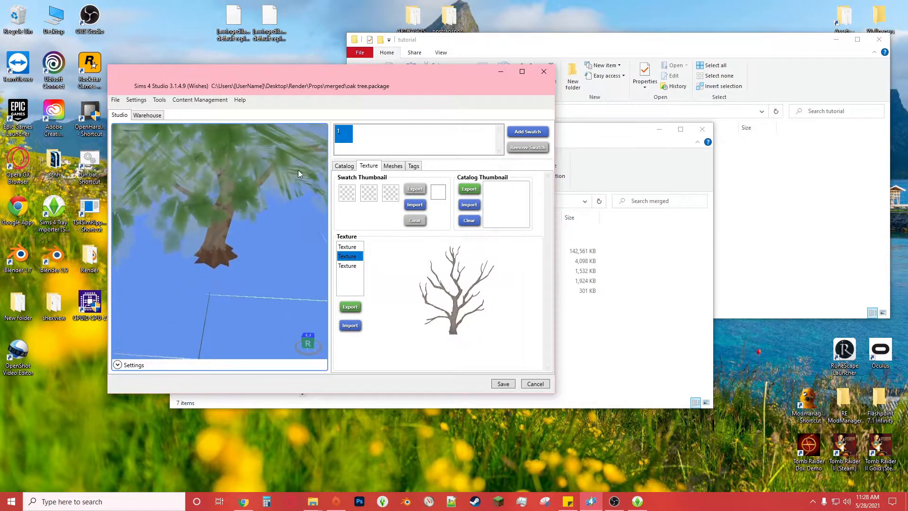
click(348, 265)
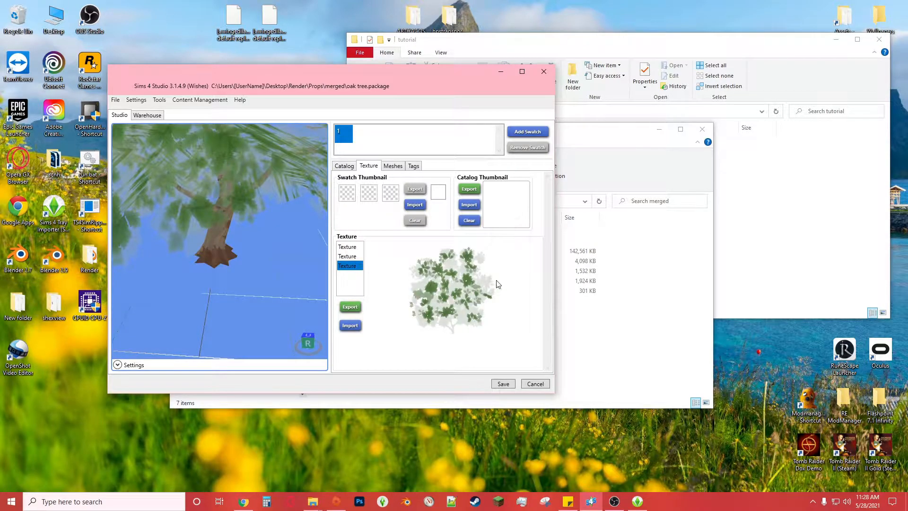
click(354, 246)
click(388, 168)
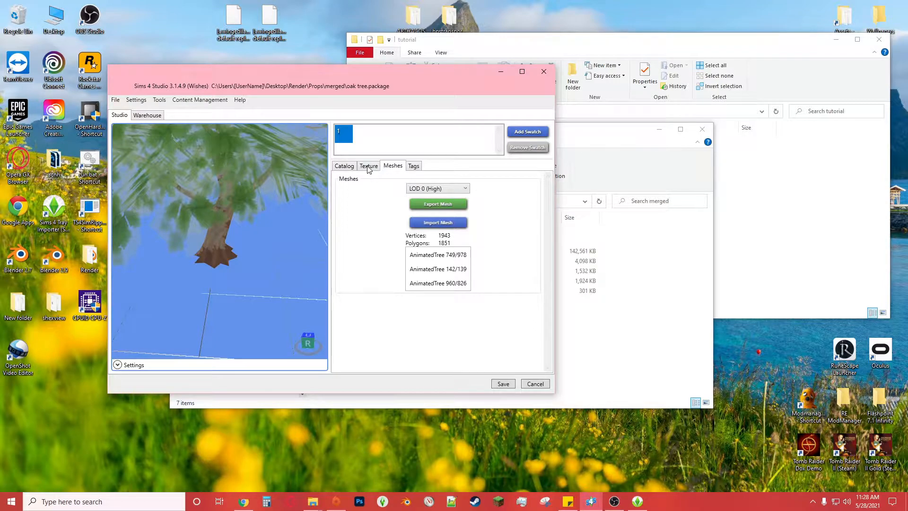
click(369, 167)
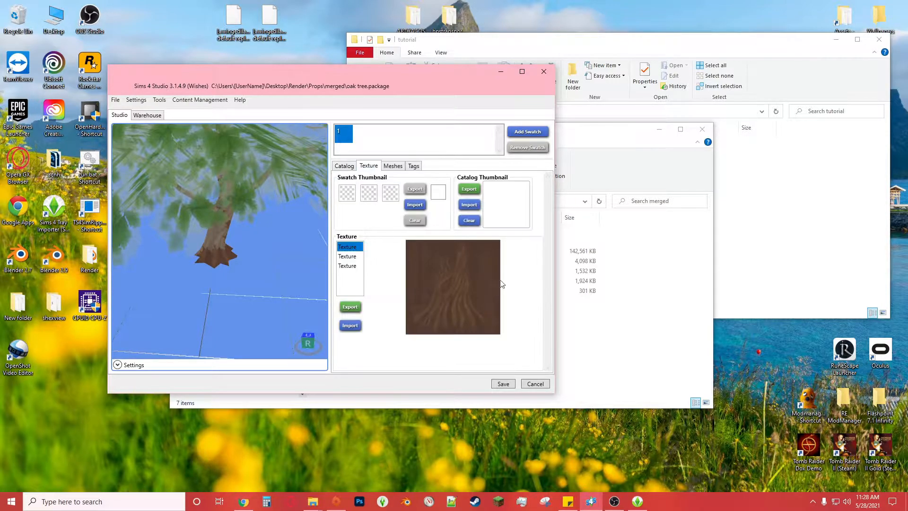
Step: Export the oak tree's trunk texture as the PNG image oak tree (base) into the merged folder
click(349, 304)
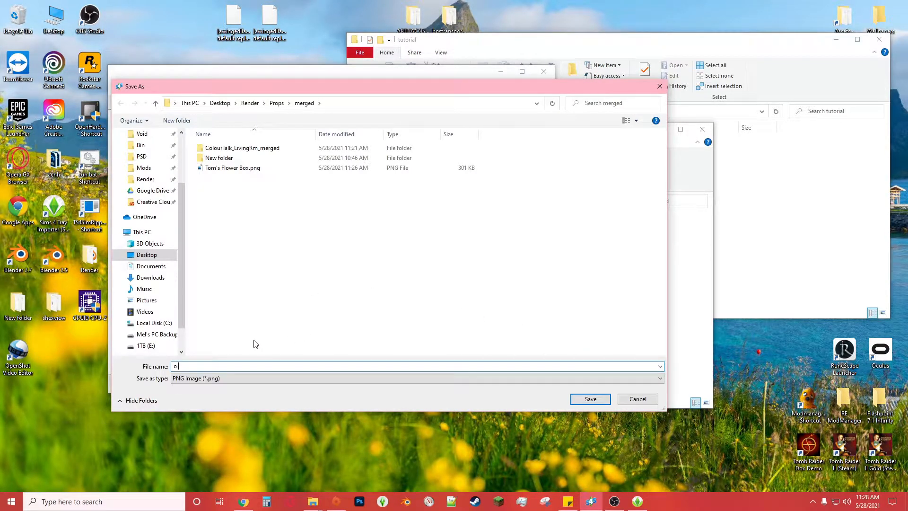
text(o a)
key(BackSpace)
key(BackSpace)
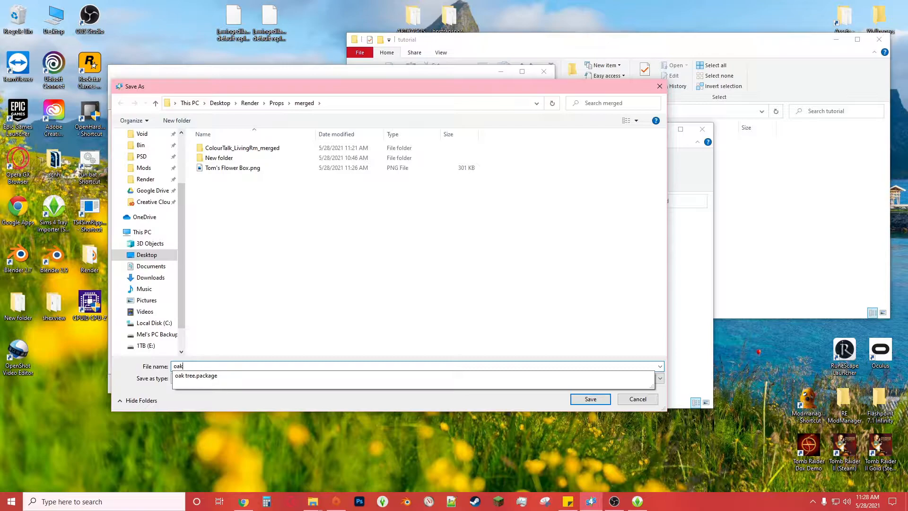
text(ak tree (base)
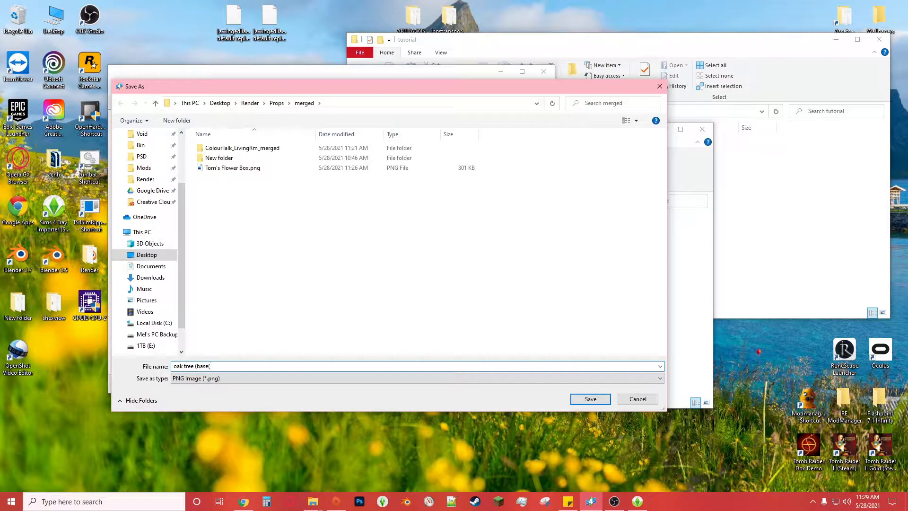
click(589, 398)
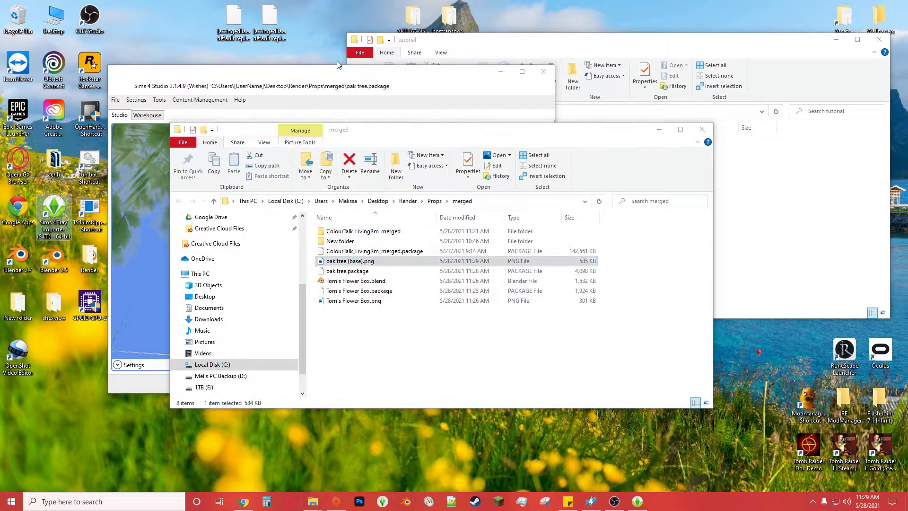
Step: Export the oak tree's branch texture as the PNG image oak tree (branches) into the merged folder
click(345, 256)
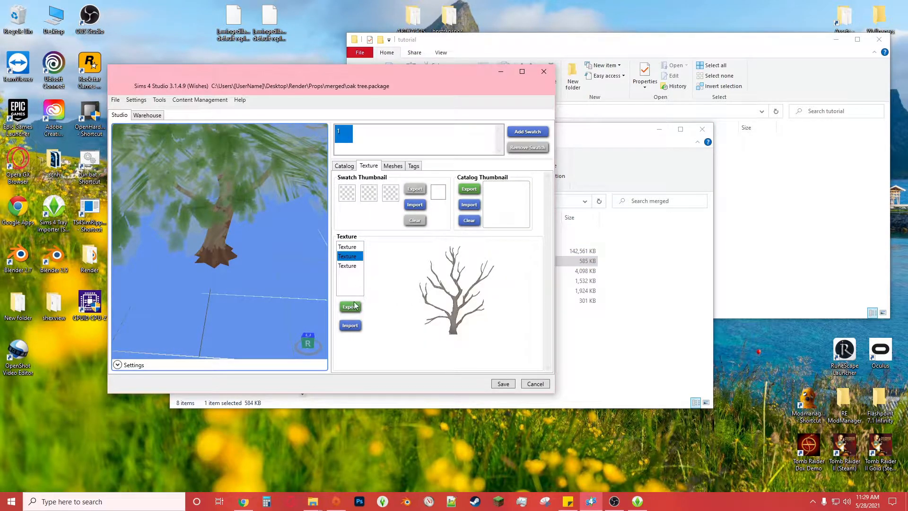
click(350, 306)
click(323, 156)
click(197, 366)
click(196, 366)
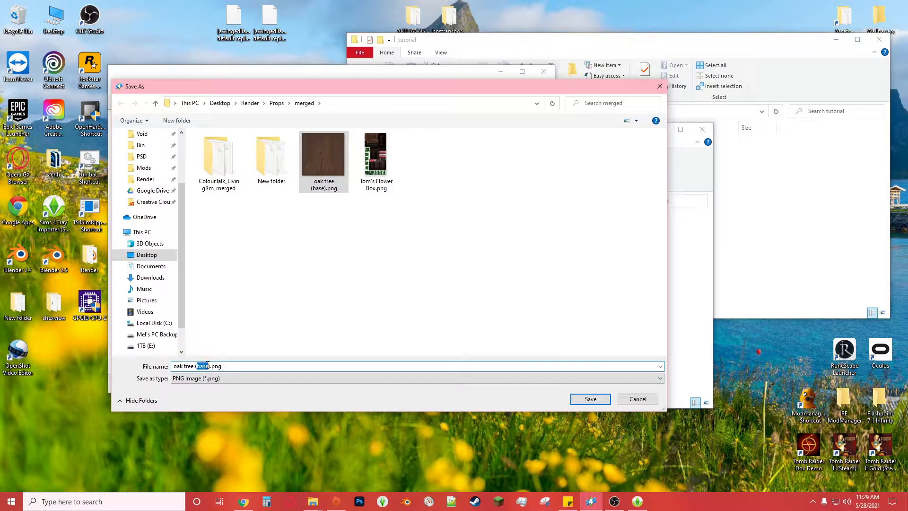
text(br)
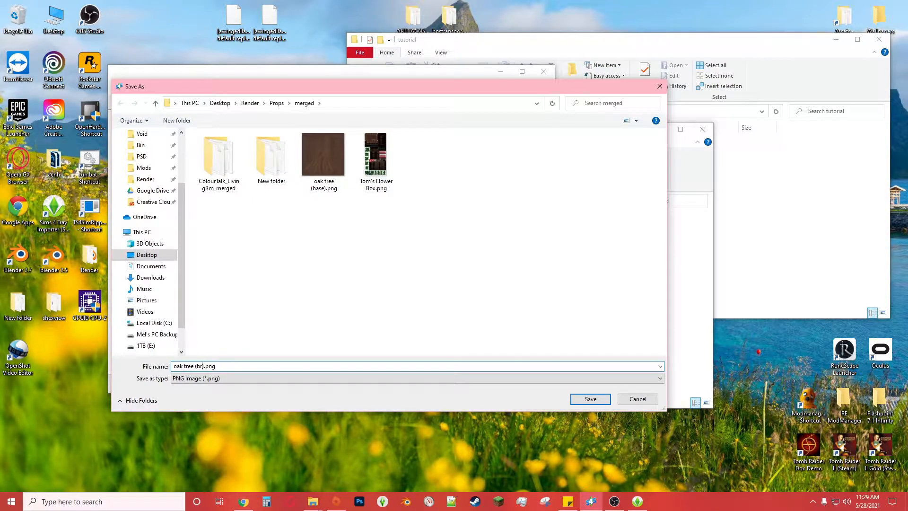
text(anches)
click(575, 401)
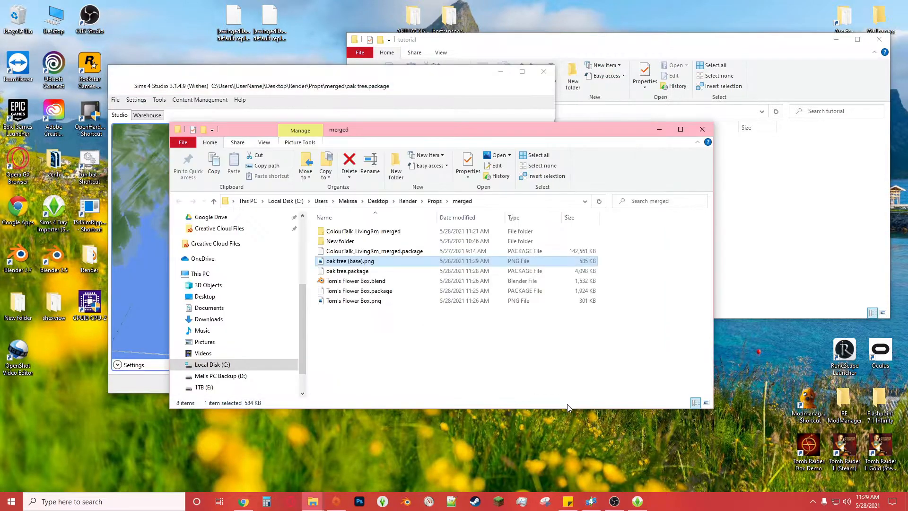
Step: Export the oak tree's leaf texture as the PNG image oak tree (leaves) into the merged folder
click(296, 78)
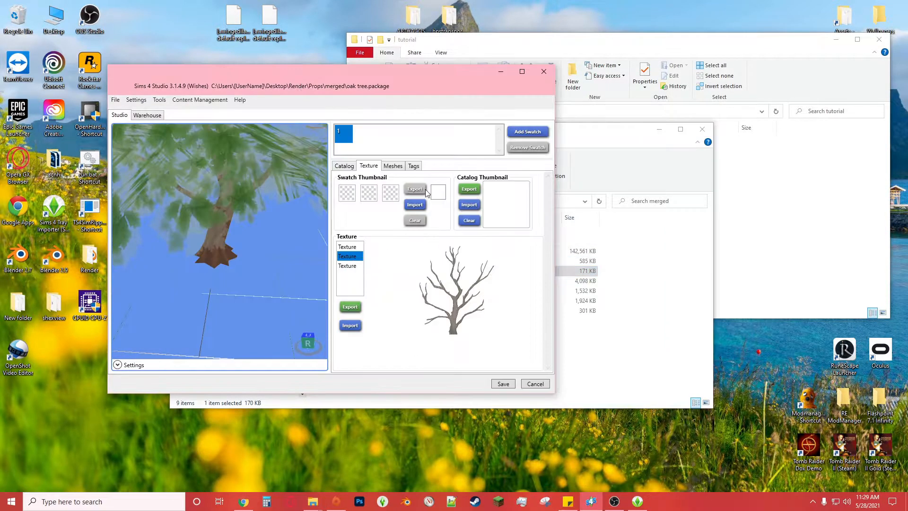
click(347, 266)
click(350, 307)
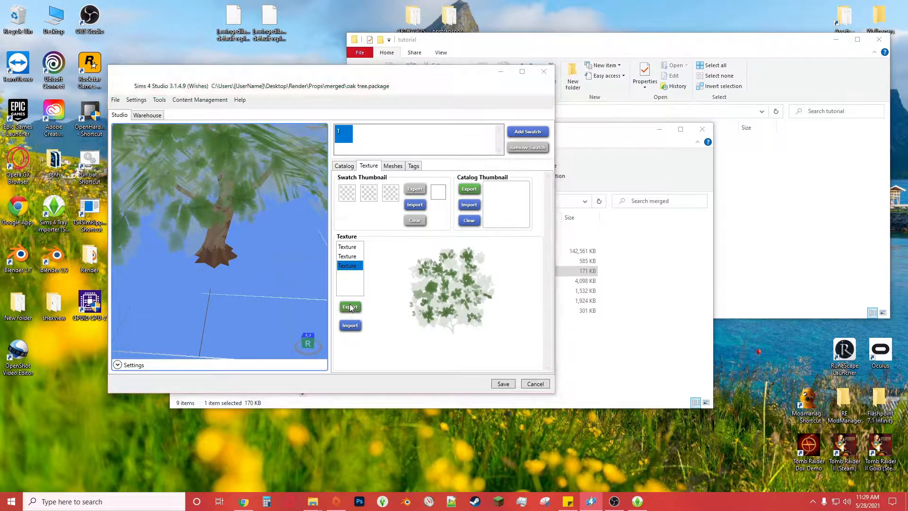
click(376, 175)
click(233, 366)
drag(198, 366, 221, 365)
click(198, 366)
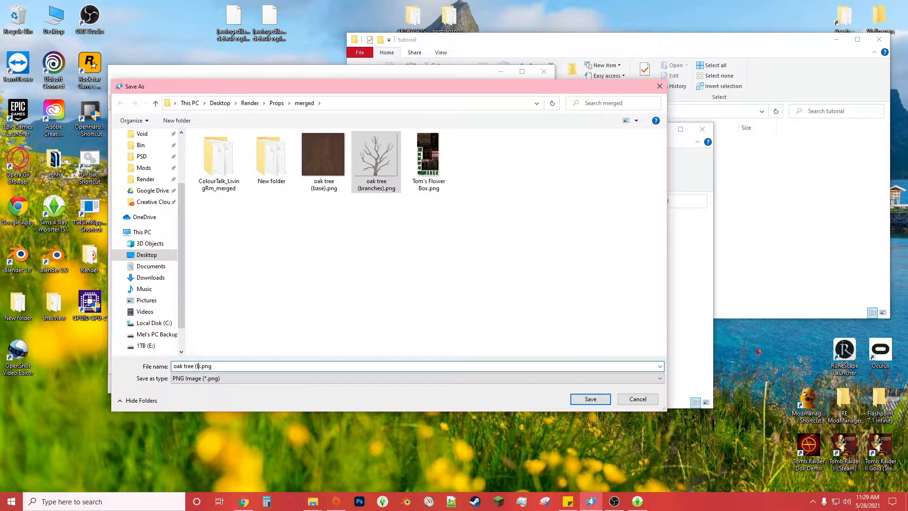
text(leaves)
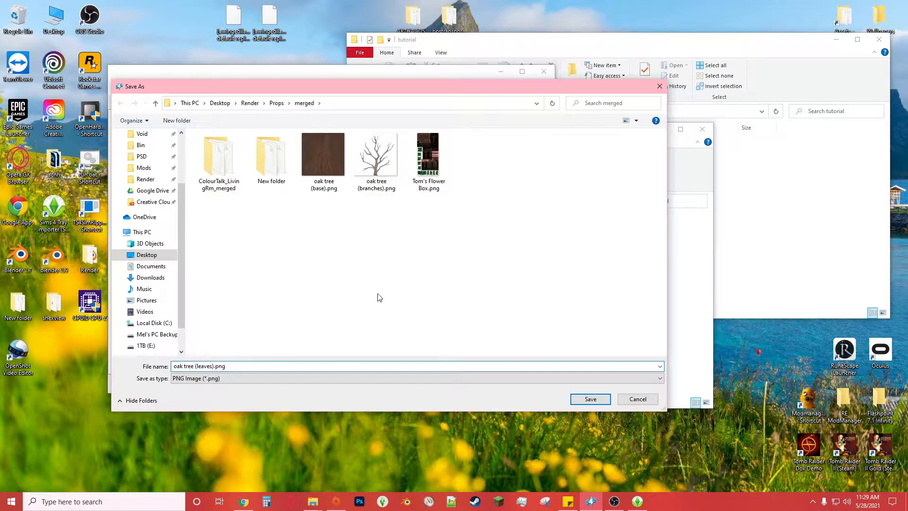
click(588, 397)
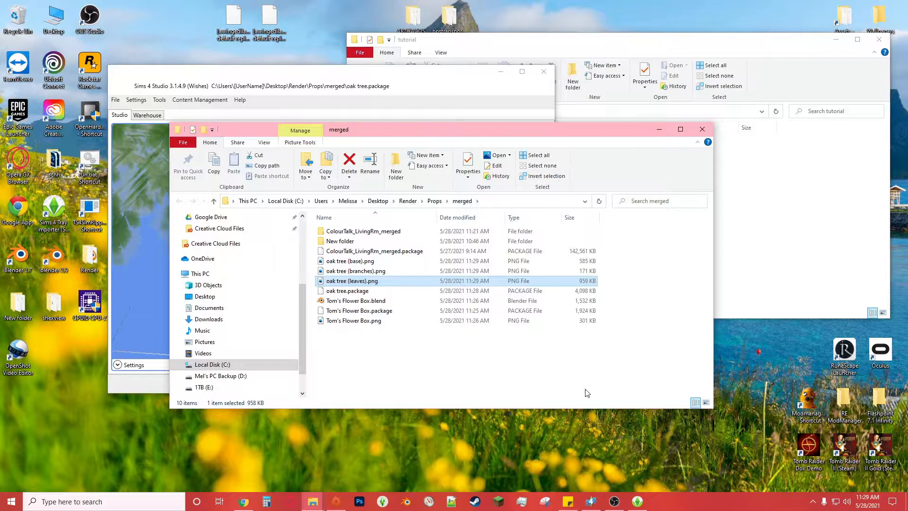
Step: Close the oak tree project and open ColourTalk_LivingOttoman.package from the Packages folder inside Props
click(357, 79)
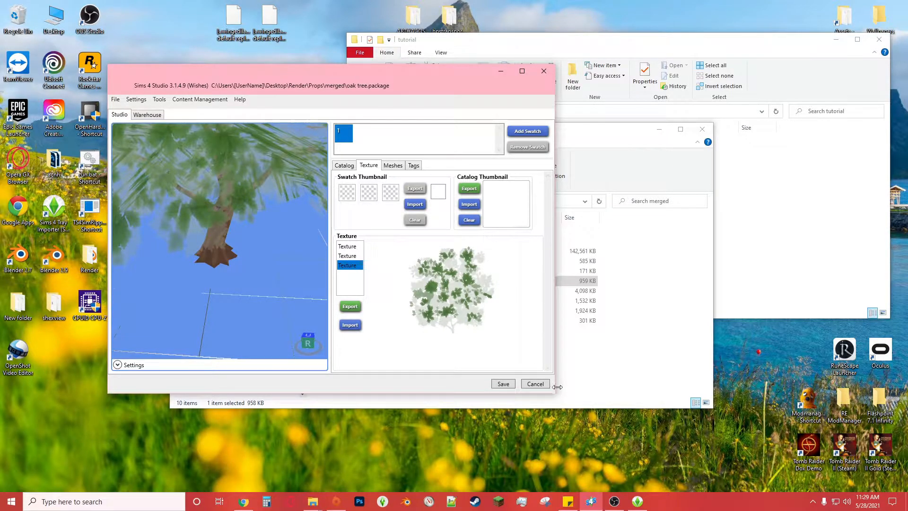
click(535, 384)
click(480, 146)
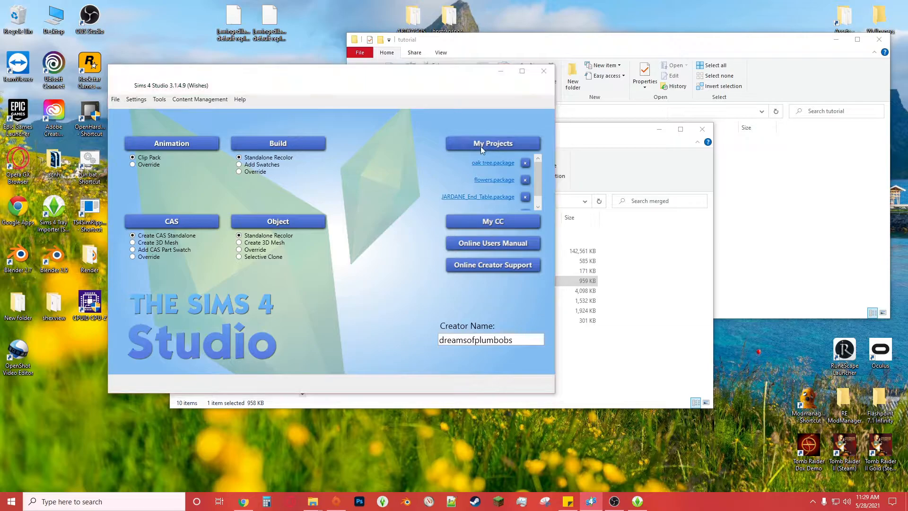
drag(359, 89, 381, 298)
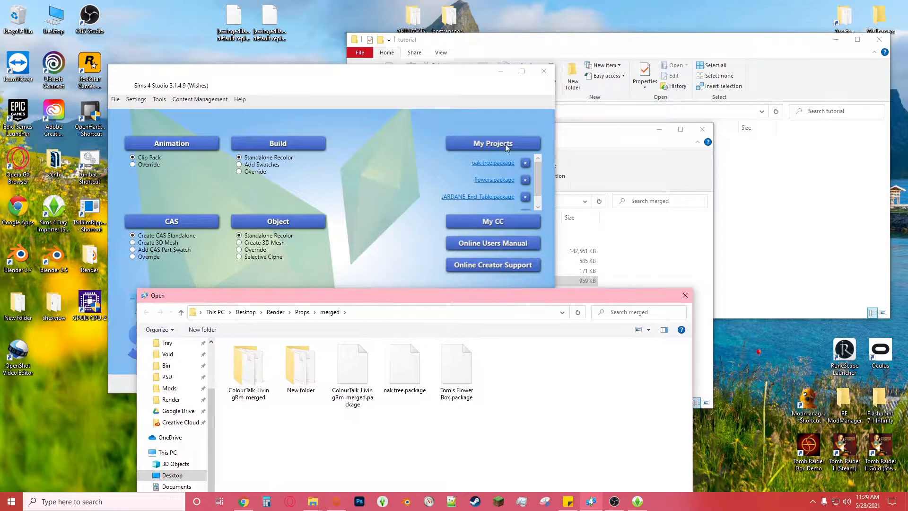
drag(481, 295, 473, 80)
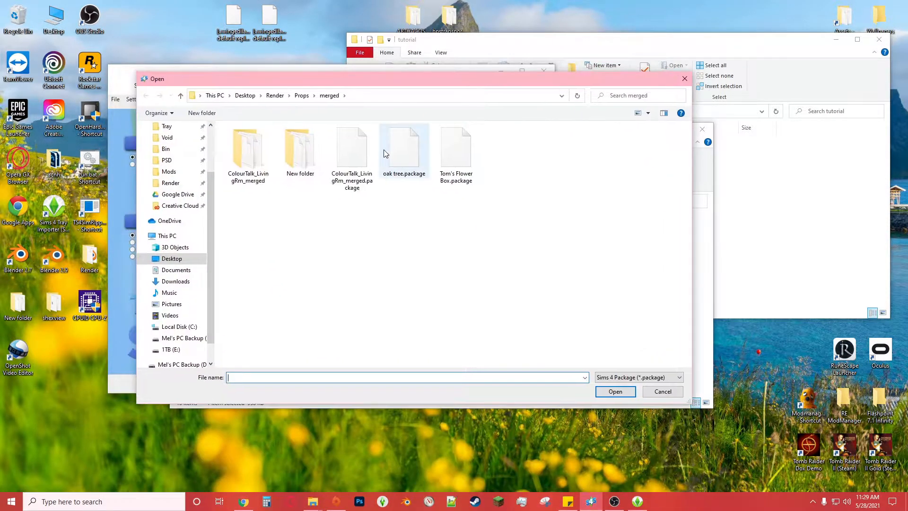
click(302, 95)
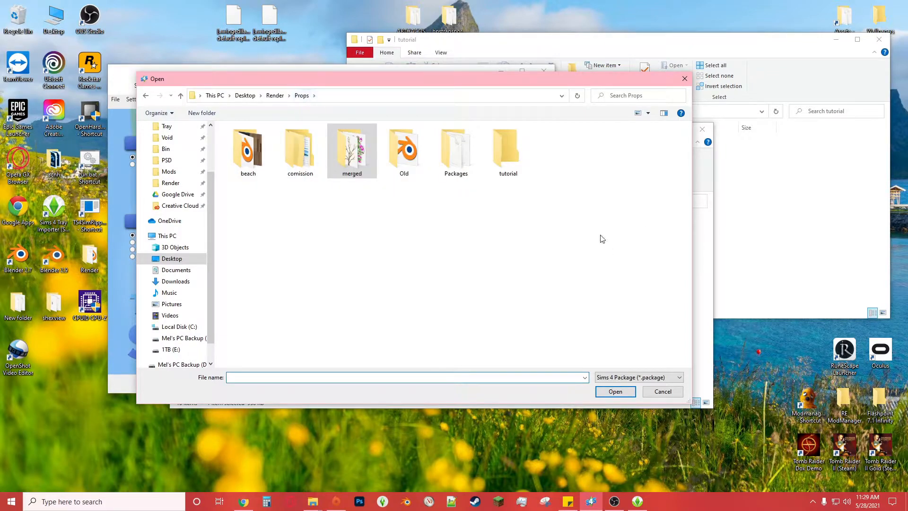
double_click(455, 164)
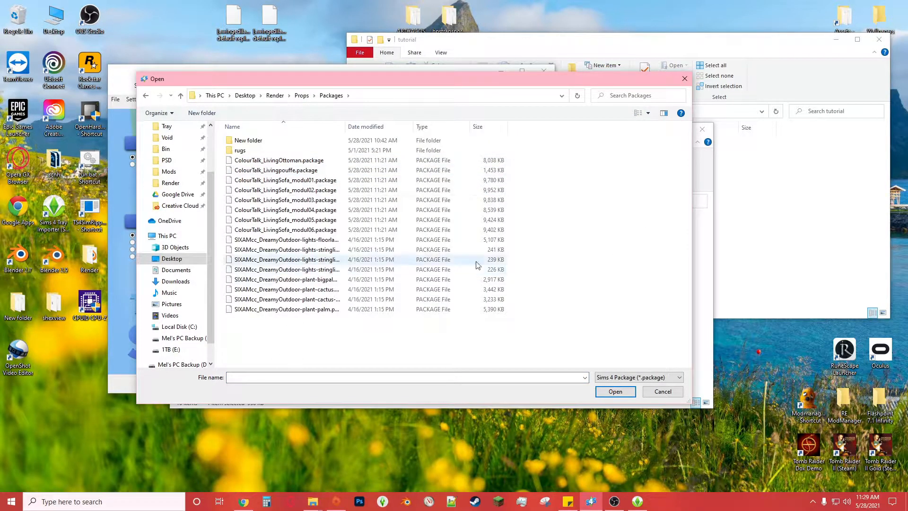
double_click(299, 163)
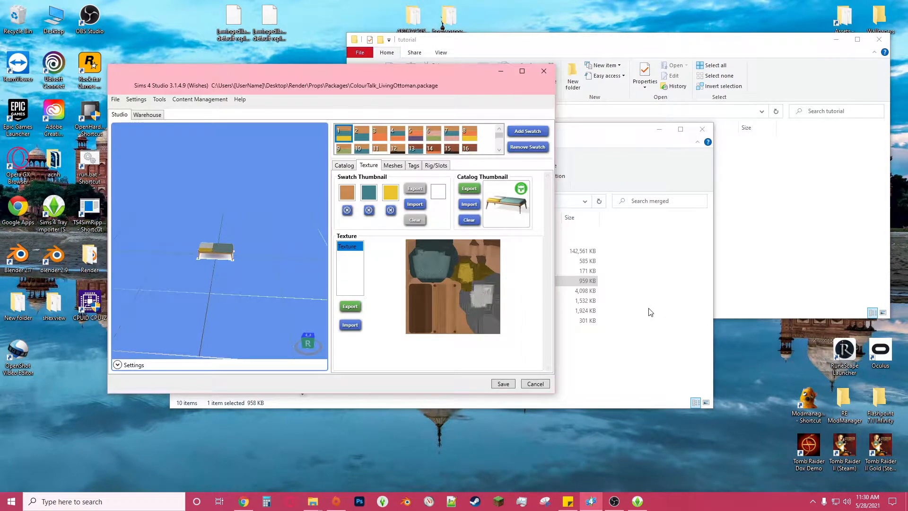
Step: Preview the ottoman and copy its catalog name, Colours of the Ottoman, for use as the export file name
scroll(200, 360, up, 5)
scroll(199, 361, up, 3)
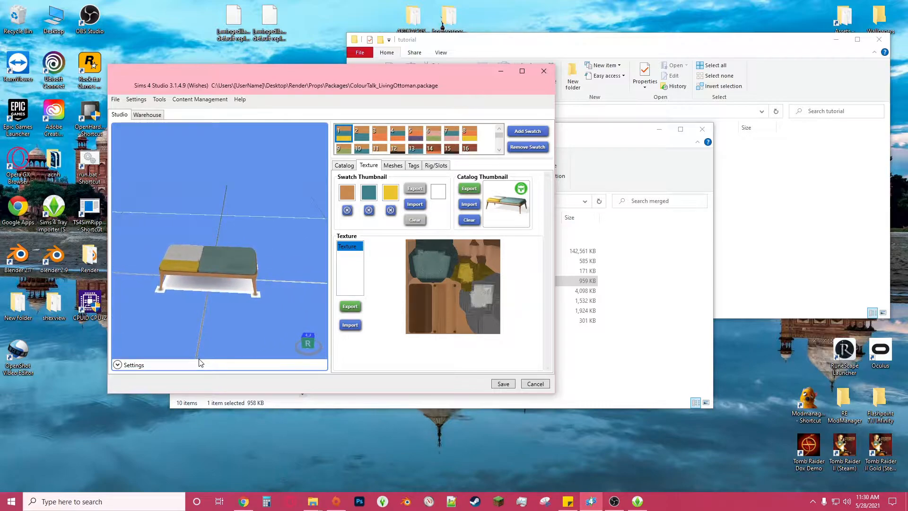
scroll(126, 326, up, 4)
right_drag(239, 299, 310, 234)
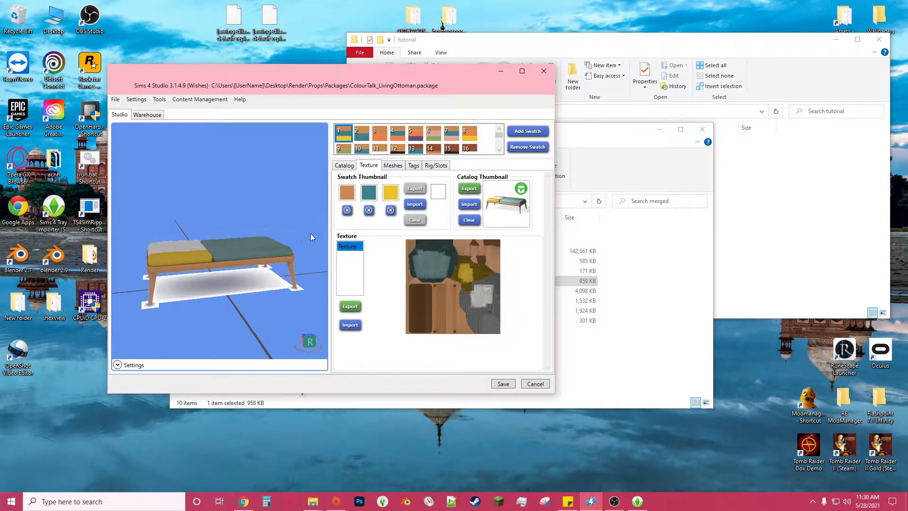
click(350, 306)
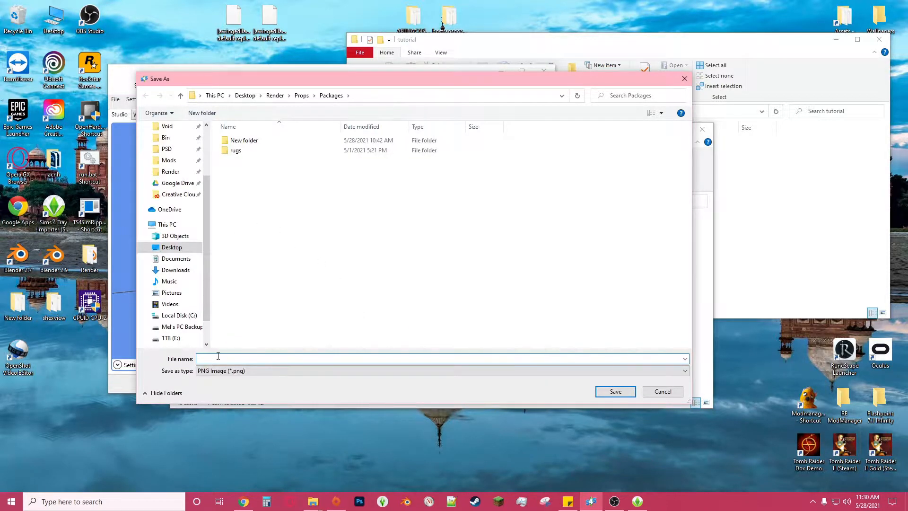
click(662, 390)
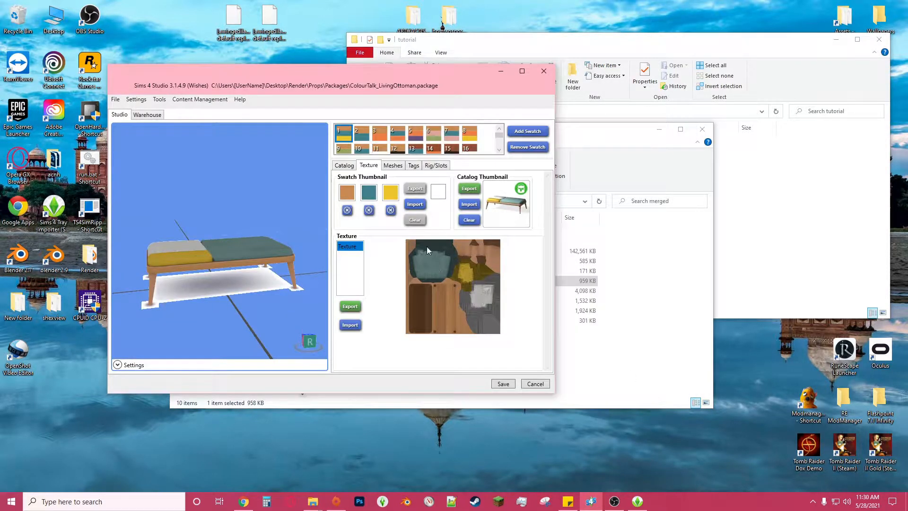
click(344, 165)
drag(396, 190, 331, 195)
right_click(355, 191)
click(371, 205)
Step: Export the ottoman's texture as the PNG image Colours of the Ottoman into the Packages folder
click(369, 165)
click(349, 308)
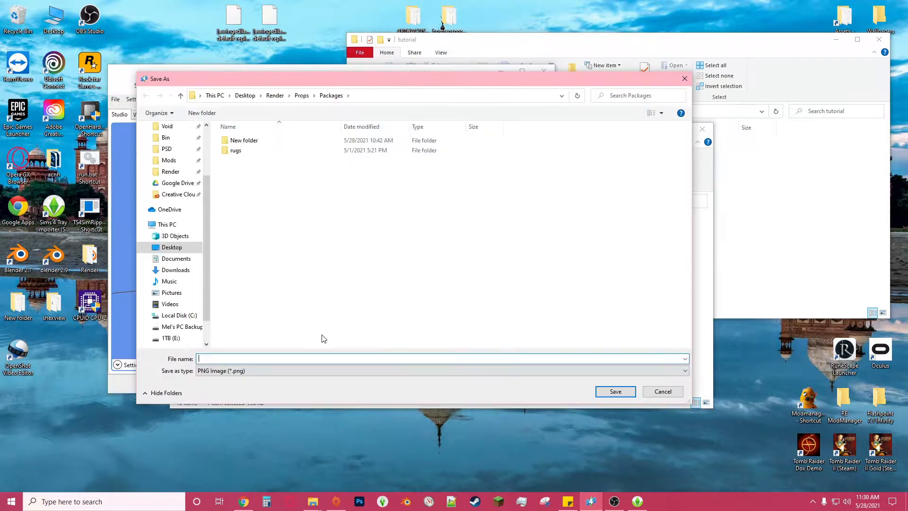
key(ctrl+v)
key(Return)
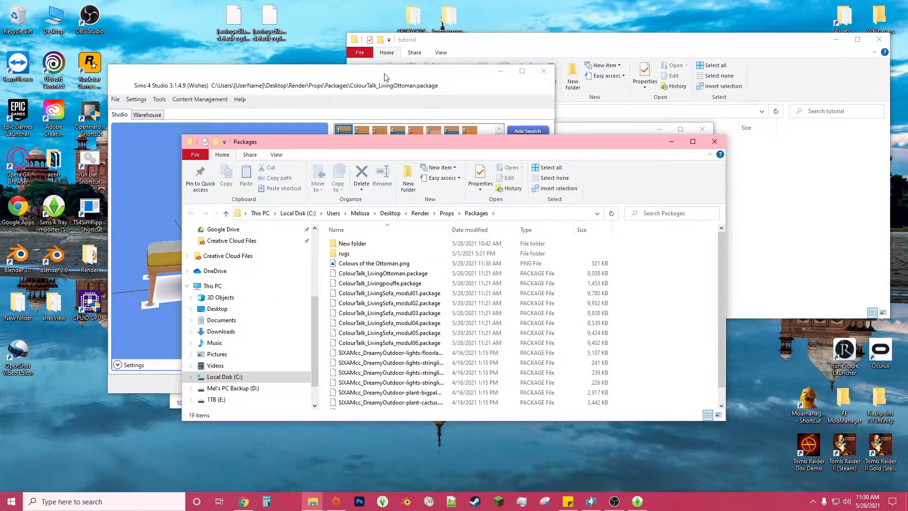
Step: Export the ottoman's LOD 0 (High) mesh as the Blender file Colours of the Ottoman into the Packages folder
click(380, 172)
click(393, 166)
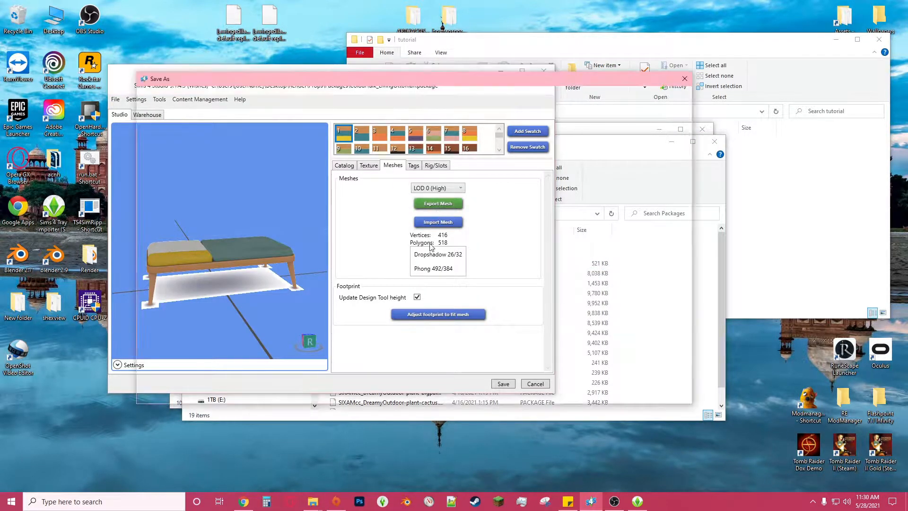
click(439, 201)
key(ctrl+v)
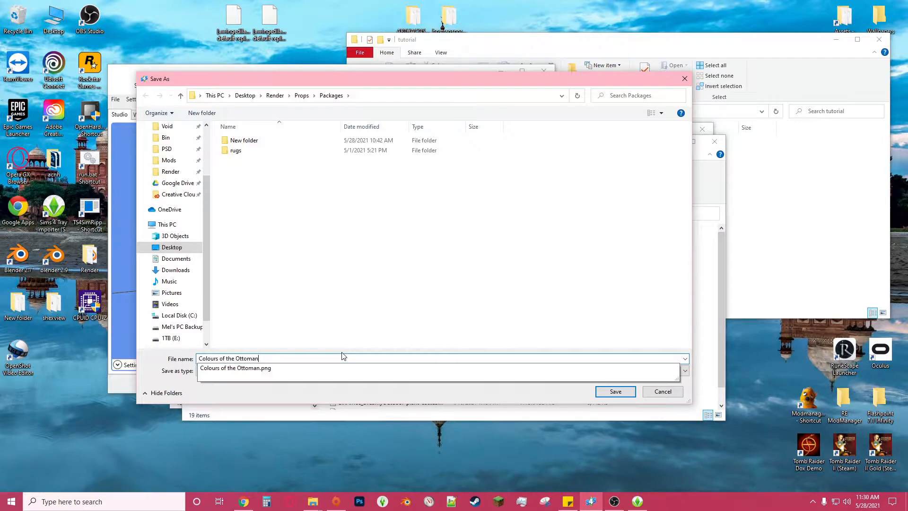
key(Return)
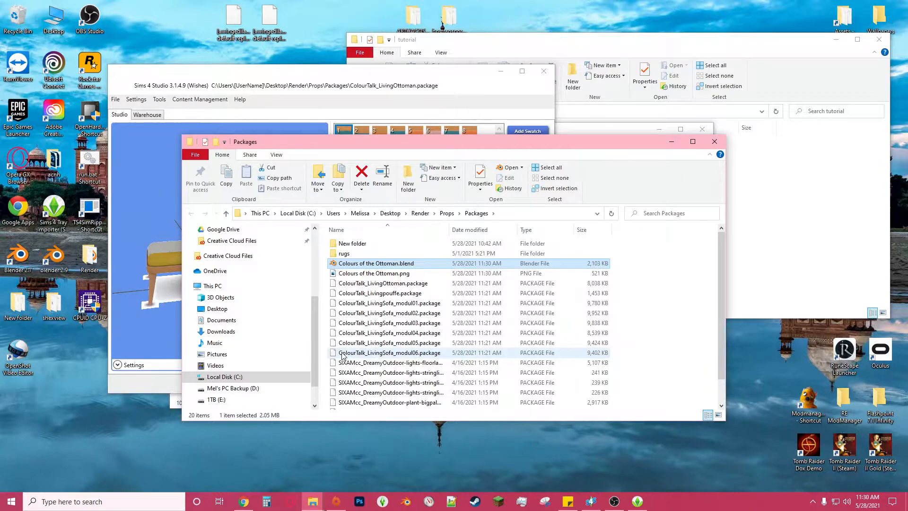
Step: Move the Colours of the Ottoman Blender and PNG files from Packages up to the Props folder and open that folder
mouse_move(353, 263)
mouse_down()
mouse_move(340, 257)
mouse_move(349, 271)
mouse_up()
key(ctrl+z)
drag(349, 271, 441, 215)
click(441, 214)
Step: Look through the Props folder for the two Colours of the Ottoman files and move them into the tutorial folder
scroll(346, 293, down, 8)
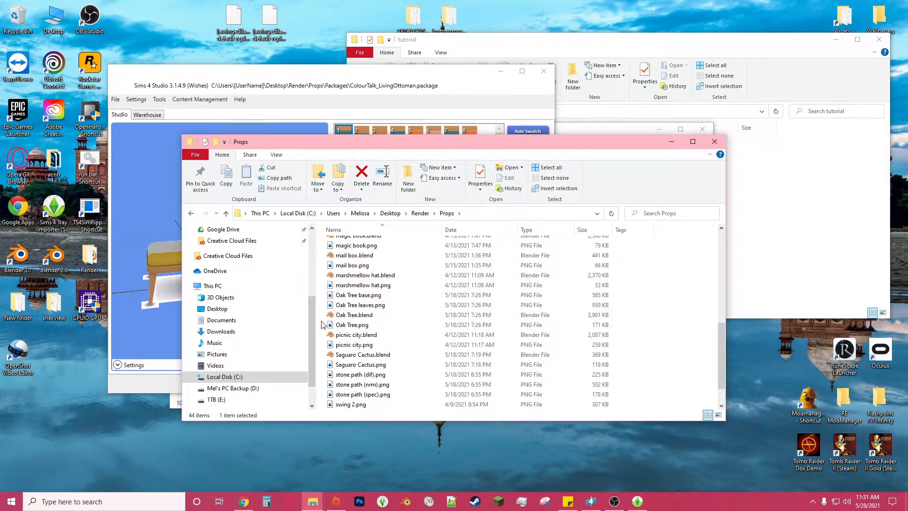
click(321, 325)
scroll(358, 306, up, 1)
scroll(360, 300, down, 2)
scroll(368, 339, up, 5)
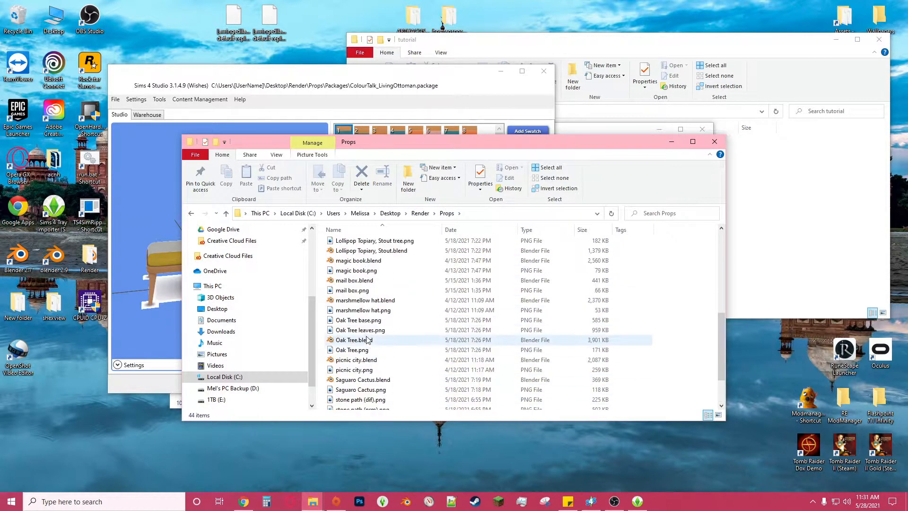
scroll(361, 310, up, 2)
drag(322, 277, 352, 290)
scroll(373, 312, up, 1)
drag(378, 319, 437, 458)
Step: Create a folder named Packages inside the existing Packages folder in Props
double_click(356, 253)
click(408, 177)
text(Packages)
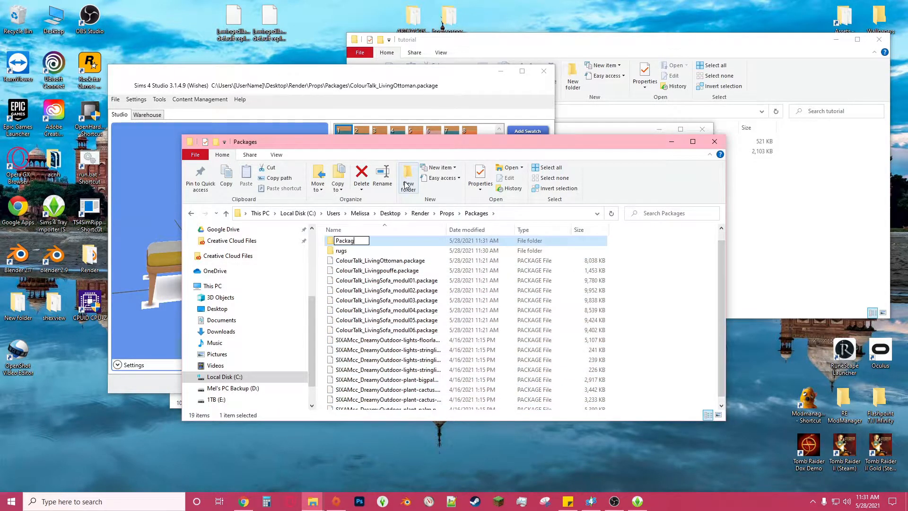
click(404, 255)
Step: Gather the package files into the newly created Packages folder
double_click(373, 300)
drag(323, 260, 433, 390)
scroll(367, 312, up, 1)
key(ctrl+z)
drag(379, 313, 425, 306)
drag(373, 284, 349, 254)
Step: Open the tutorial folder from Props, clear Sims 4 Studio out of view, and move the desktop's Packages folder into tutorial
click(447, 214)
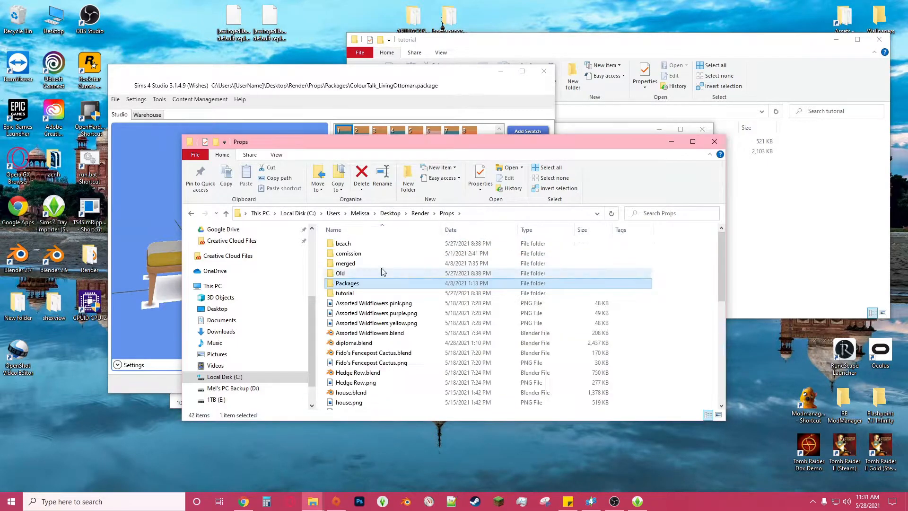
double_click(346, 293)
drag(228, 72, 498, 501)
drag(334, 142, 503, 231)
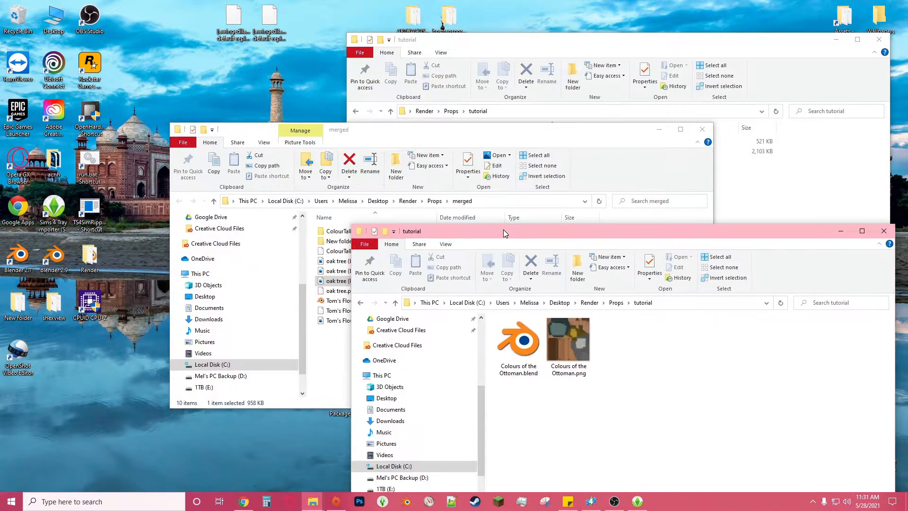
drag(396, 134, 440, 68)
click(529, 411)
drag(330, 399, 657, 405)
Step: Move all oak tree and Tom's Flower Box files from the merged folder into the tutorial folder
click(690, 64)
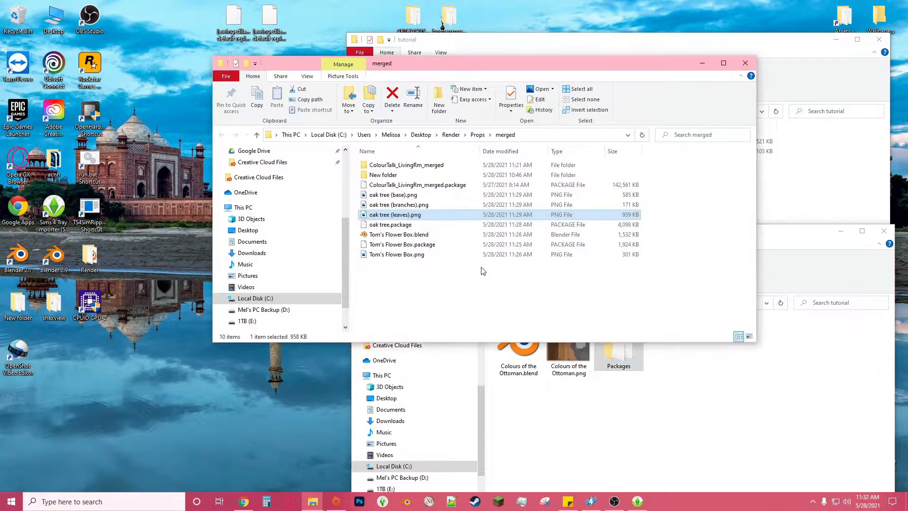
drag(423, 64, 290, 16)
drag(265, 230, 246, 145)
drag(262, 186, 628, 366)
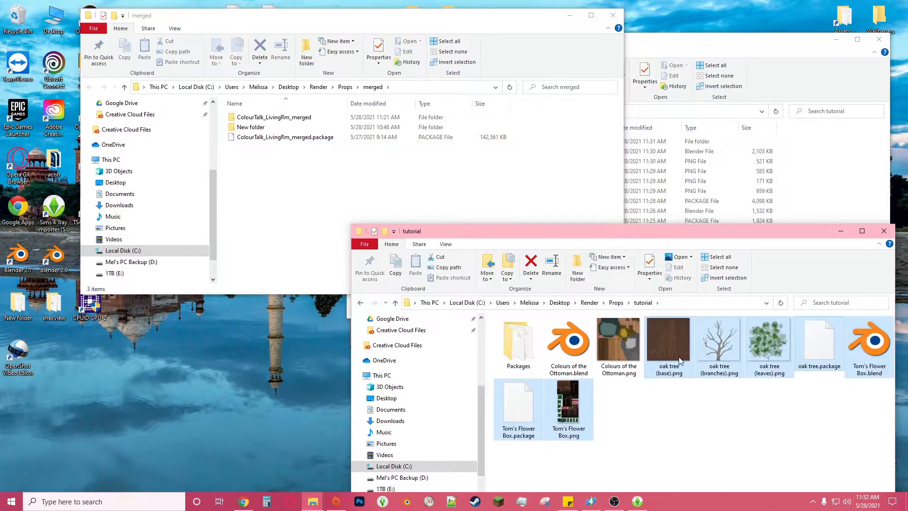
Step: Browse the Props folders to Old and peacy props, and examine how the stored packages, meshes and textures are named
click(346, 87)
click(318, 87)
double_click(255, 147)
double_click(256, 147)
double_click(271, 137)
scroll(279, 130, down, 1)
scroll(289, 208, down, 3)
scroll(284, 208, up, 4)
scroll(274, 190, down, 14)
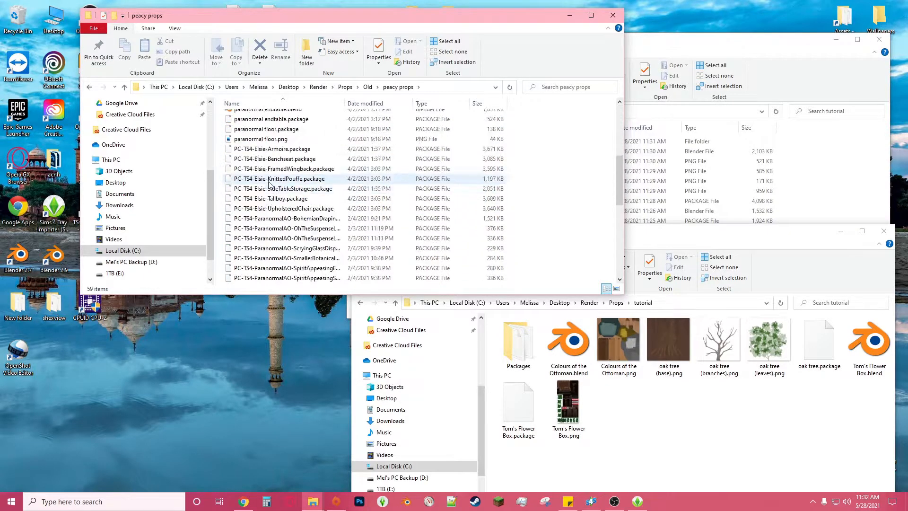
Step: Open the room props folder inside Old, show its files as extra large icons, and look through the prop textures
click(367, 87)
double_click(284, 155)
scroll(279, 167, down, 17)
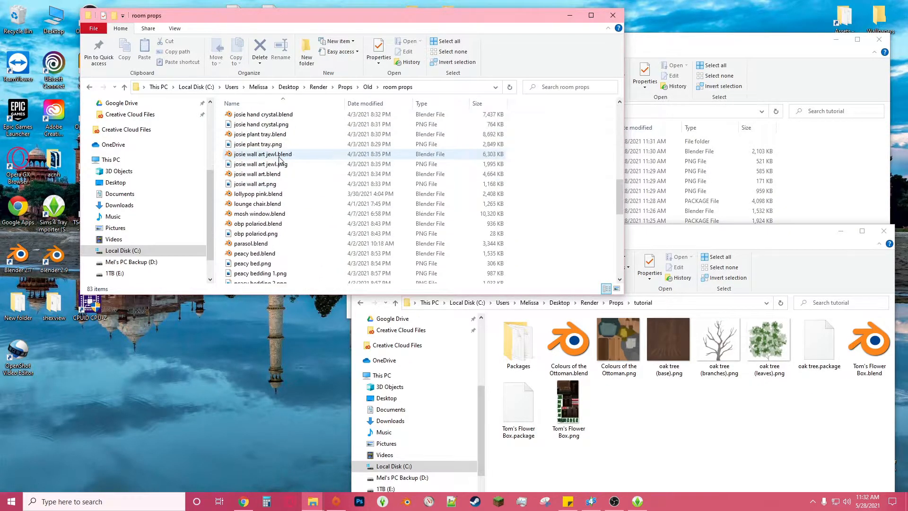
click(175, 29)
click(191, 42)
drag(620, 110, 611, 249)
scroll(609, 231, down, 10)
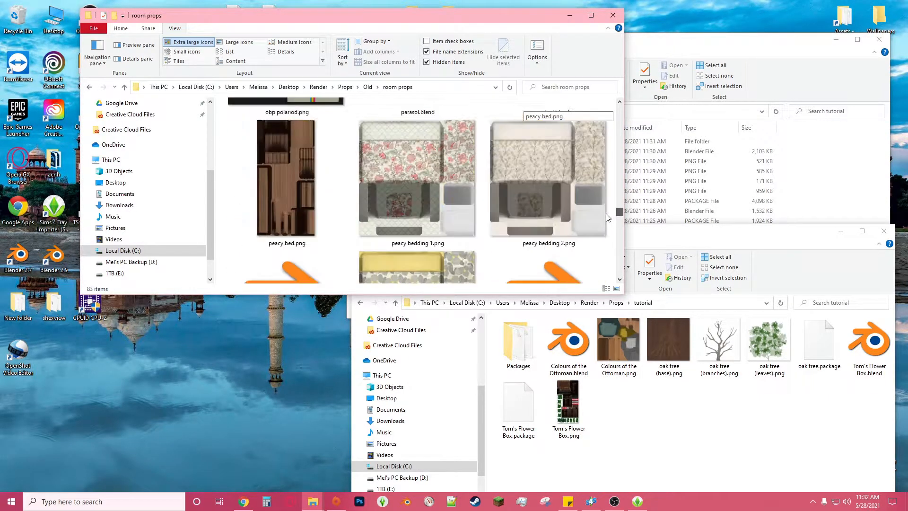
Step: Leave room props, open New folder (2) inside Old, and show its files as extra large icons
scroll(545, 232, up, 10)
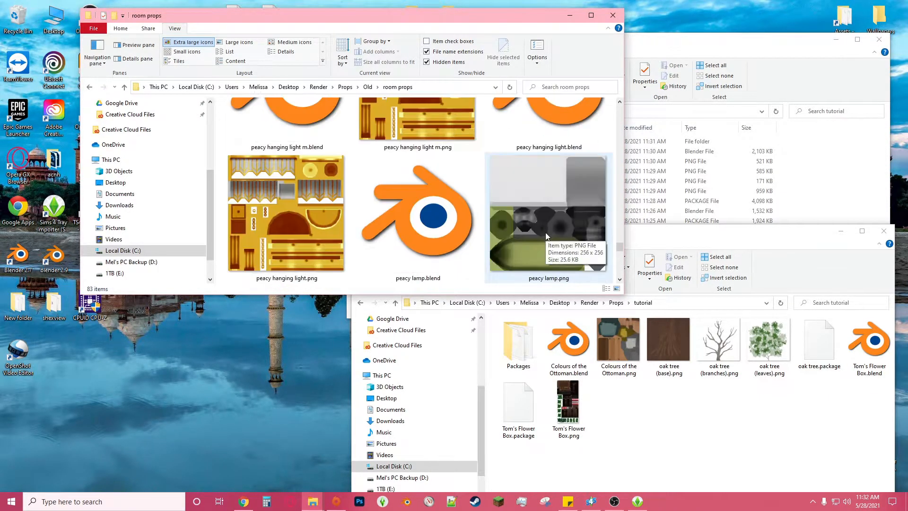
key(alt+Left)
double_click(287, 132)
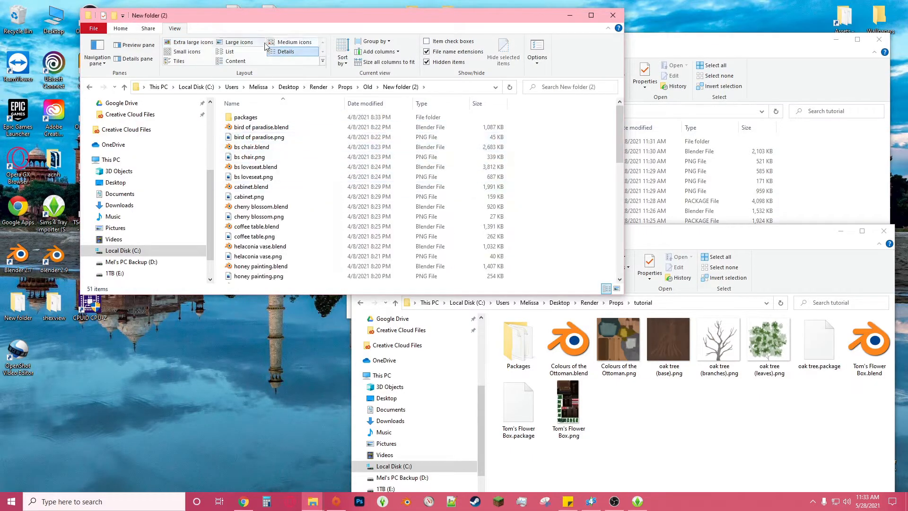
ctrl+scroll(392, 137, up, 5)
Step: Copy bird of paradise.blend and bird of paradise.png into the tutorial folder, and put the source window away
click(429, 169)
ctrl+click(548, 201)
right_click(548, 200)
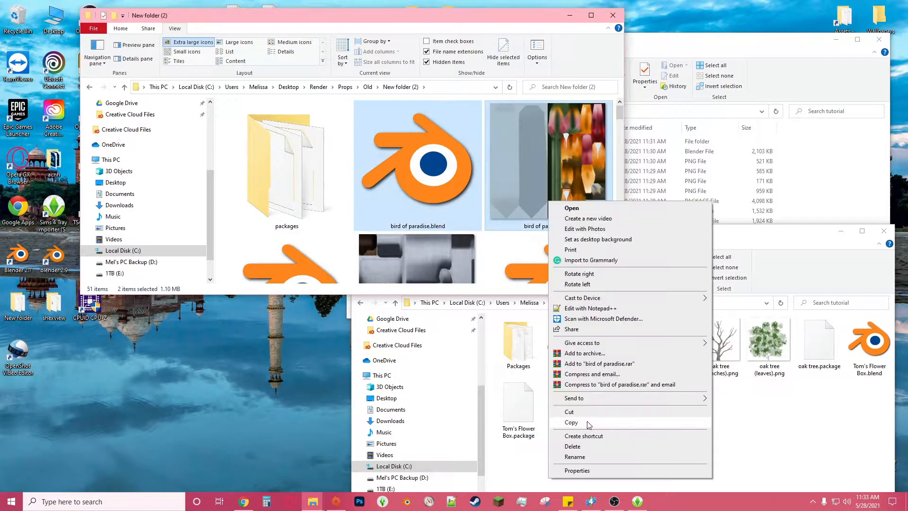
click(587, 423)
click(767, 448)
key(ctrl+v)
click(767, 448)
click(570, 16)
Step: Switch to Sims 4 Studio, filter the object catalog to the Get Together pack, clear the tree search, and browse its objects
click(591, 501)
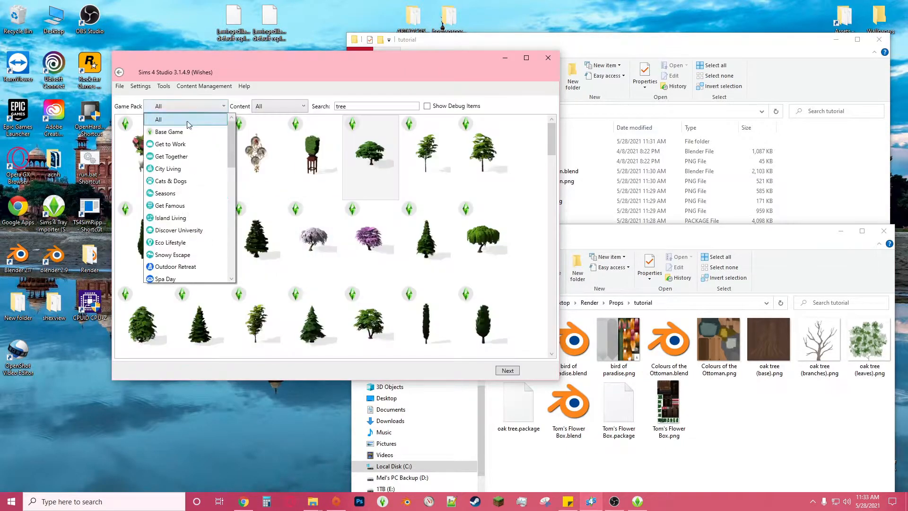
click(184, 159)
key(BackSpace)
key(BackSpace)
key(BackSpace)
key(BackSpace)
scroll(250, 180, down, 10)
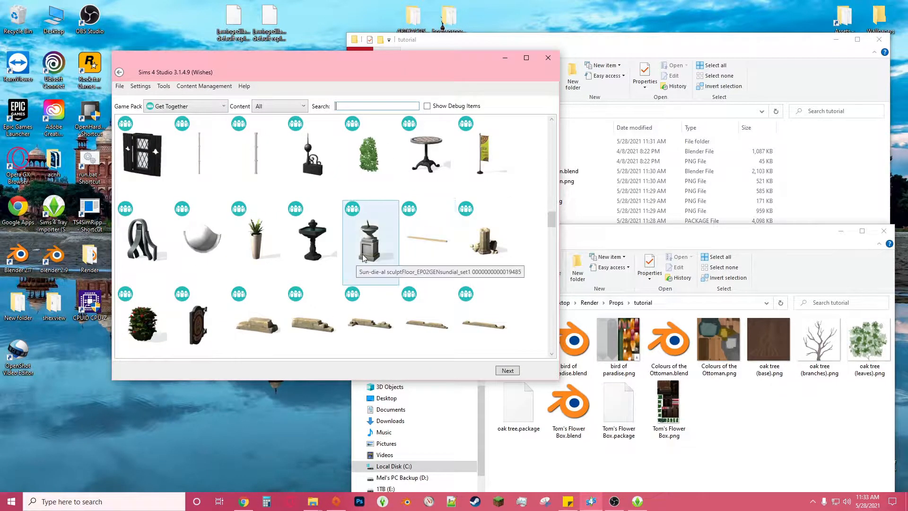
scroll(363, 258, down, 7)
Step: Create a project from the ivy-covered pergola and save it as patio in the tutorial folder's Packages subfolder
click(203, 163)
click(505, 370)
text(pati)
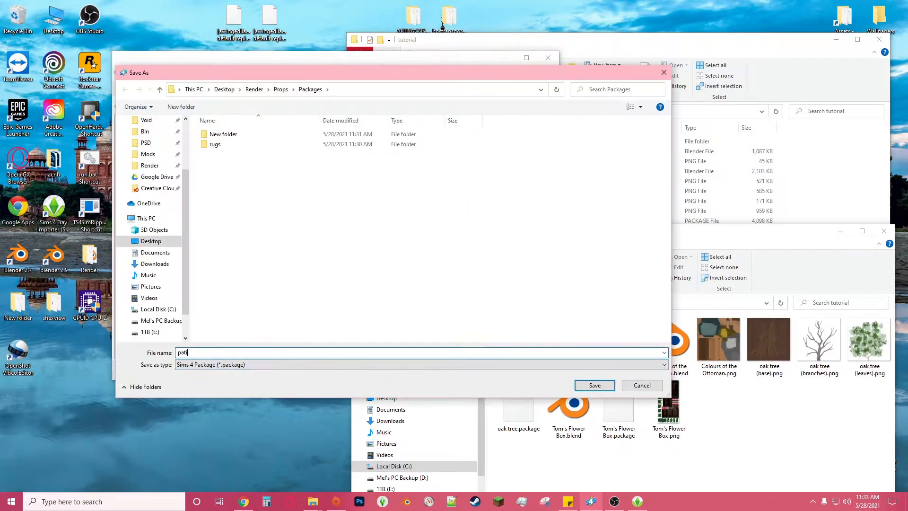
click(279, 90)
double_click(483, 147)
double_click(222, 145)
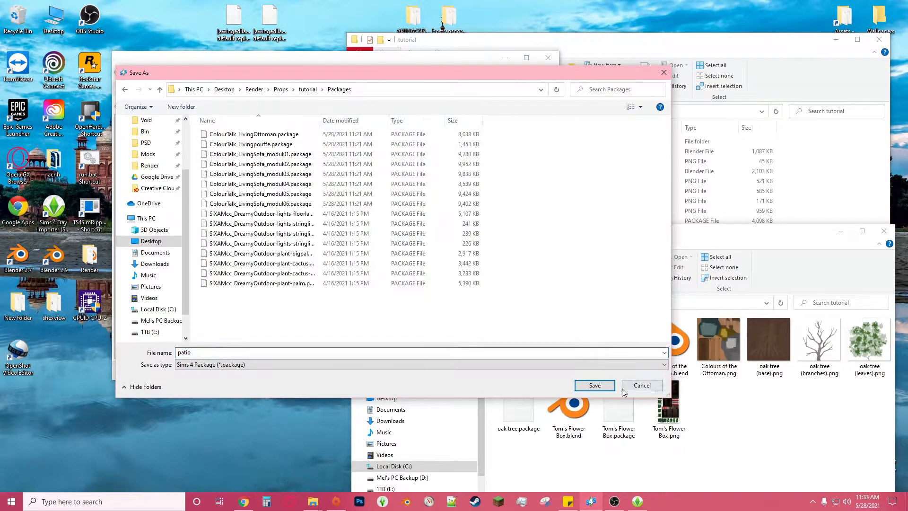
click(601, 385)
Step: Move oak tree.package and Tom's Flower Box.package into the tutorial folder's Packages subfolder
click(665, 449)
click(519, 408)
ctrl+click(618, 407)
drag(619, 408, 519, 344)
Step: Return to the patio project in Sims 4 Studio and copy the pergola's catalog name
click(591, 501)
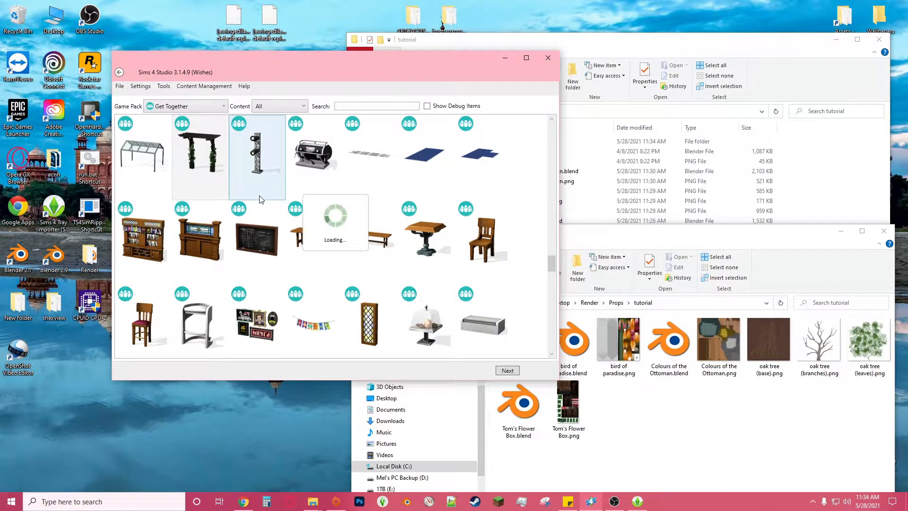
click(348, 152)
drag(397, 176, 342, 180)
Step: Select the pergola's fourth swatch and export its texture to the tutorial folder as Straight Trellin'
click(372, 151)
scroll(273, 209, down, 5)
scroll(273, 208, down, 3)
click(417, 122)
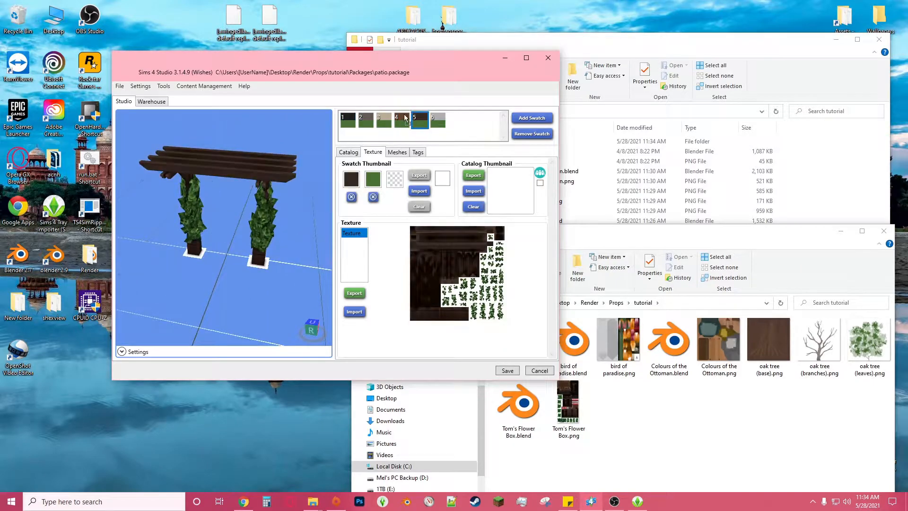
click(401, 121)
click(355, 293)
key(ctrl+v)
click(307, 89)
click(598, 387)
Step: Export the pergola's mesh to the tutorial folder as Straight Trellin'
click(398, 153)
click(421, 206)
key(ctrl+v)
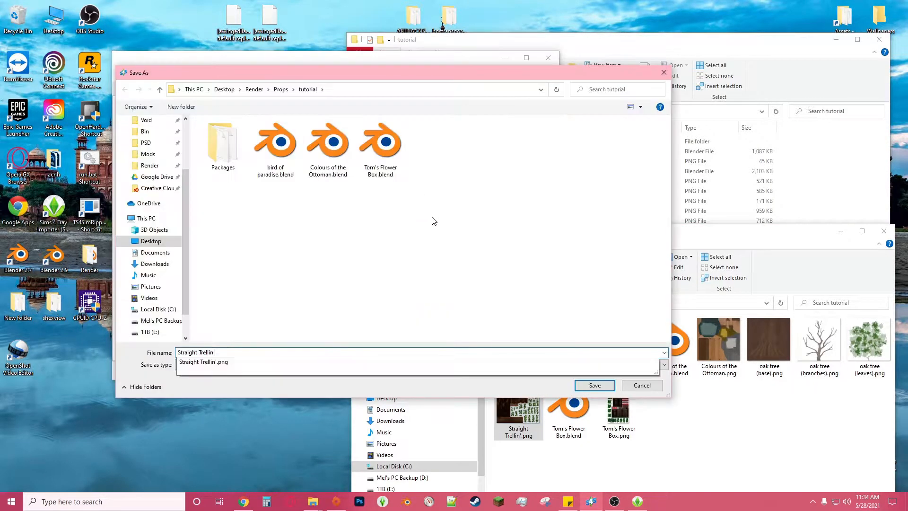
click(595, 385)
Step: Open the tutorial folder's Packages subfolder and rename patio.package as Straight Trellin'
double_click(516, 350)
click(522, 422)
click(551, 269)
key(ctrl+v)
key(Return)
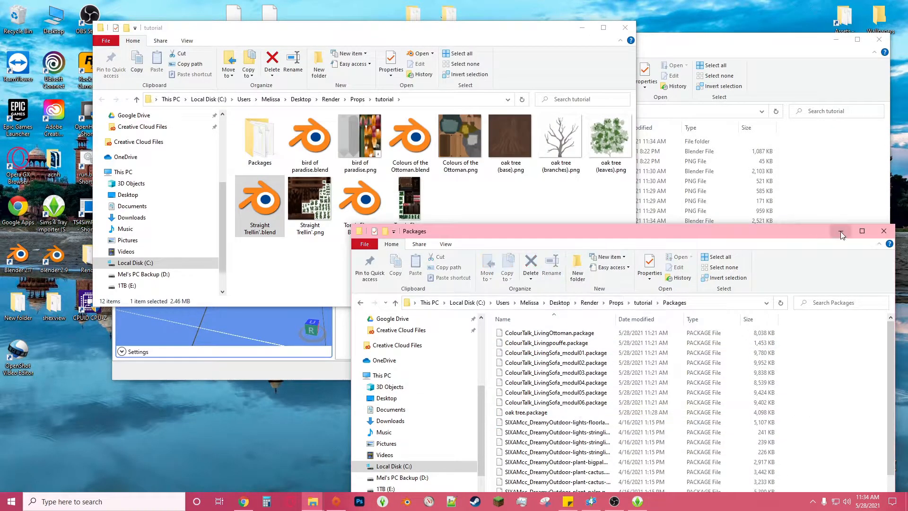
Step: Close the spare tutorial window, rearrange the open windows, and return Sims 4 Studio to its object catalog
click(851, 85)
click(879, 39)
drag(473, 27, 754, 26)
click(331, 72)
click(119, 72)
scroll(325, 185, down, 7)
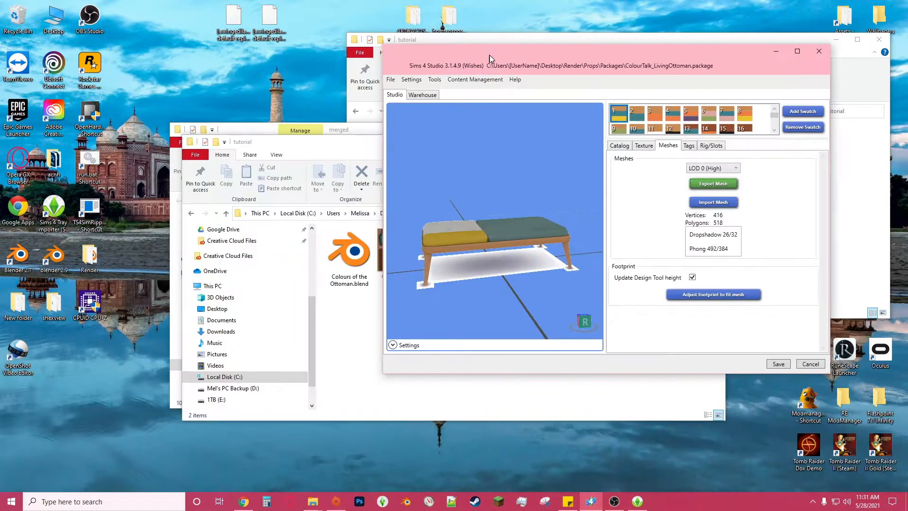
drag(489, 55, 529, 508)
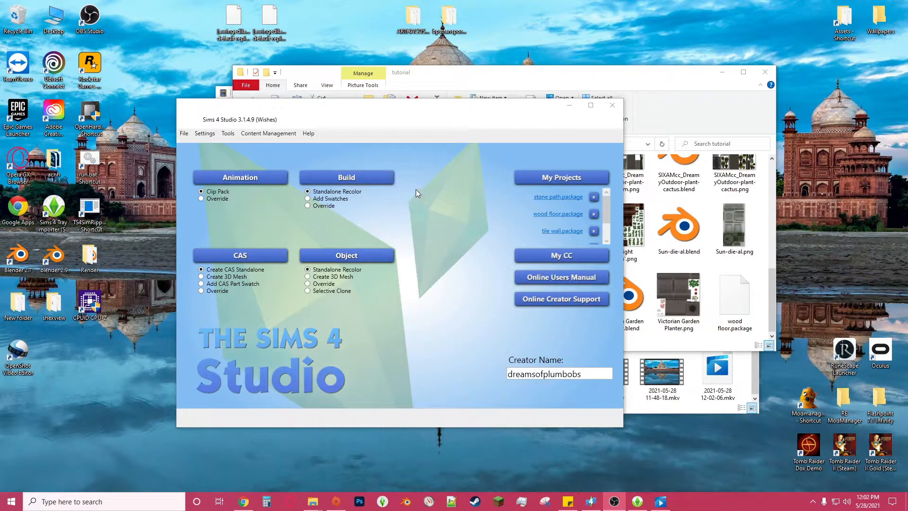
Step: Create a standalone build recolor from the cobbled grass terrain, save it over stone path.package in tutorial, and close the project
click(352, 178)
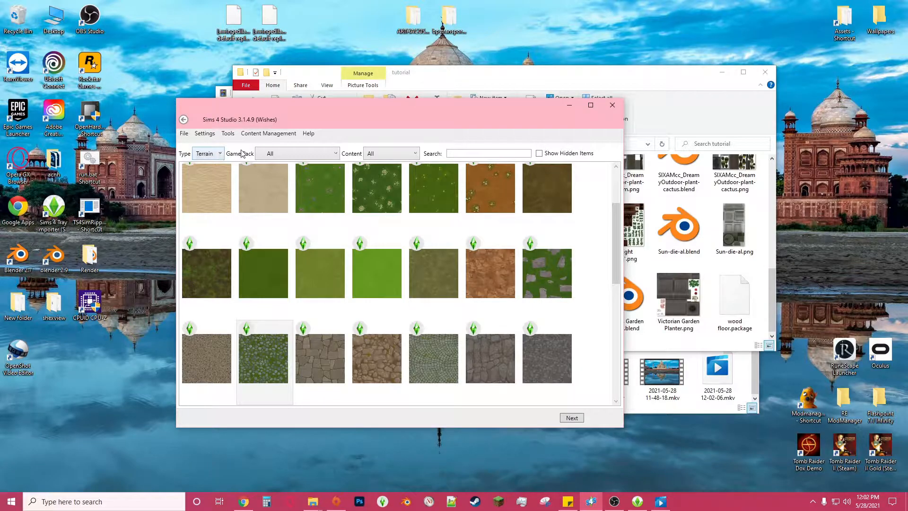
scroll(319, 284, up, 2)
scroll(321, 280, down, 20)
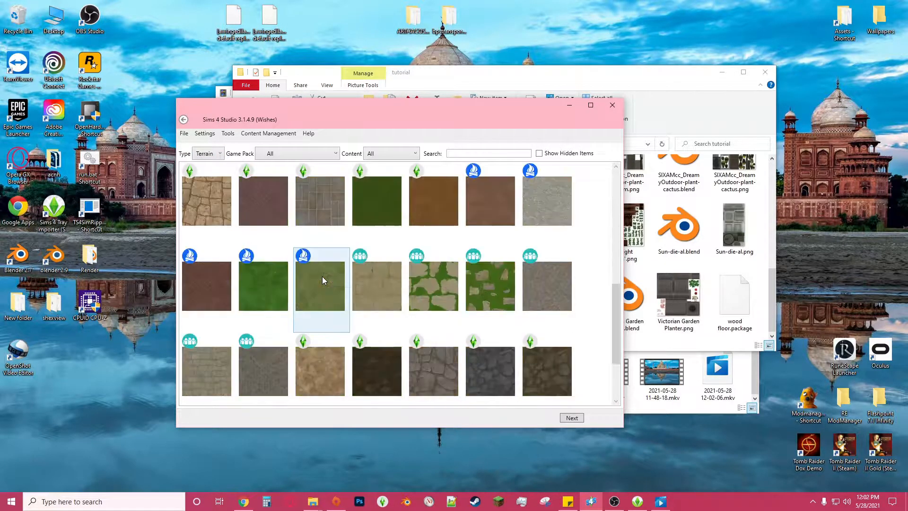
scroll(243, 234, up, 15)
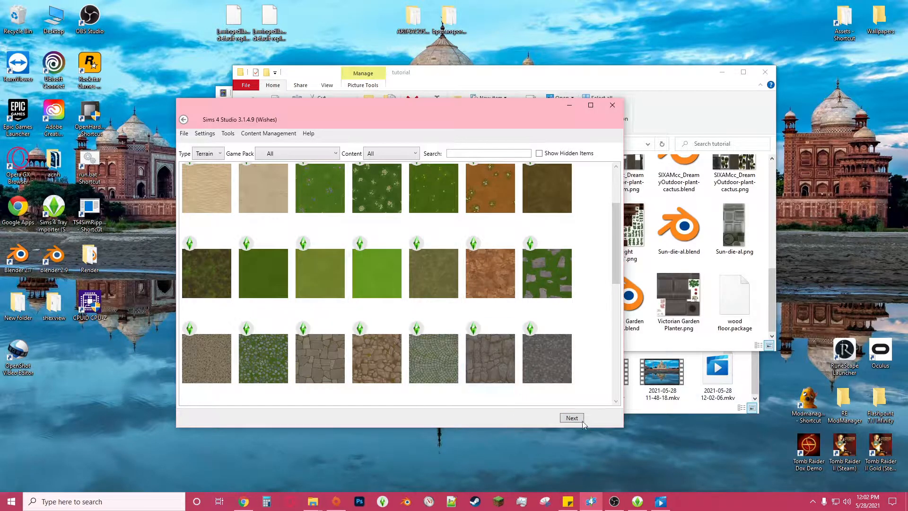
click(271, 350)
click(567, 419)
click(340, 192)
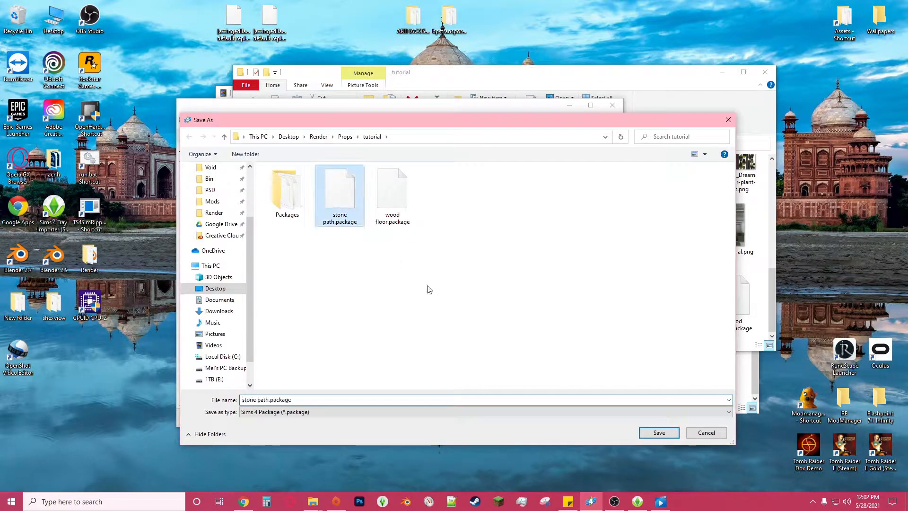
click(658, 432)
click(480, 283)
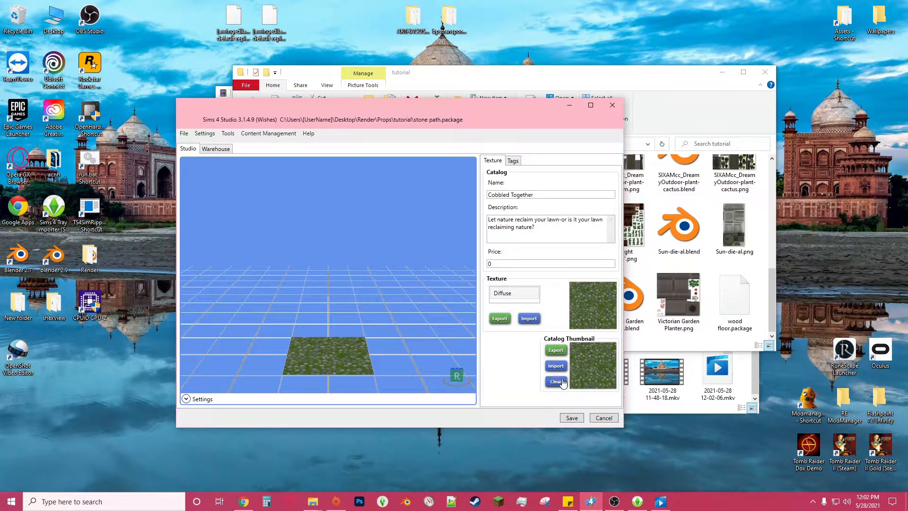
click(603, 418)
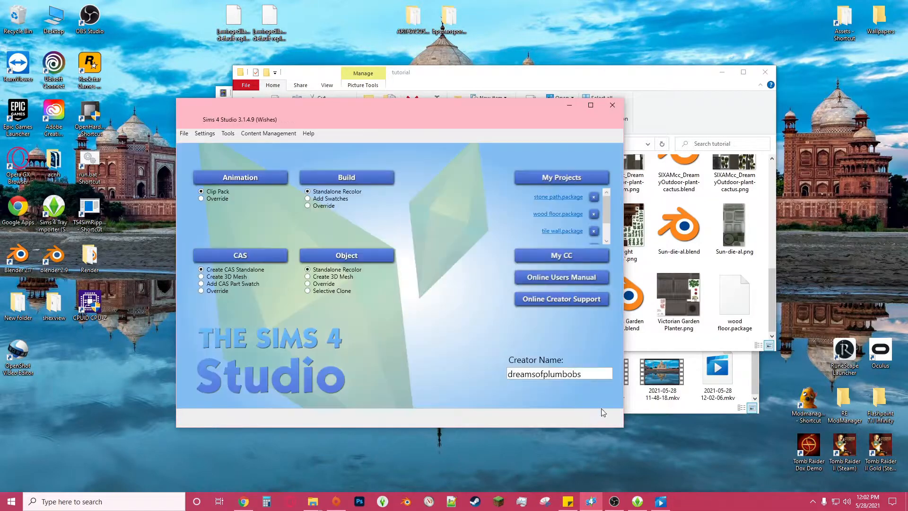
Step: Start a standalone build recolor of type Wall using the light grey brick wall covering
click(352, 178)
click(207, 153)
click(216, 173)
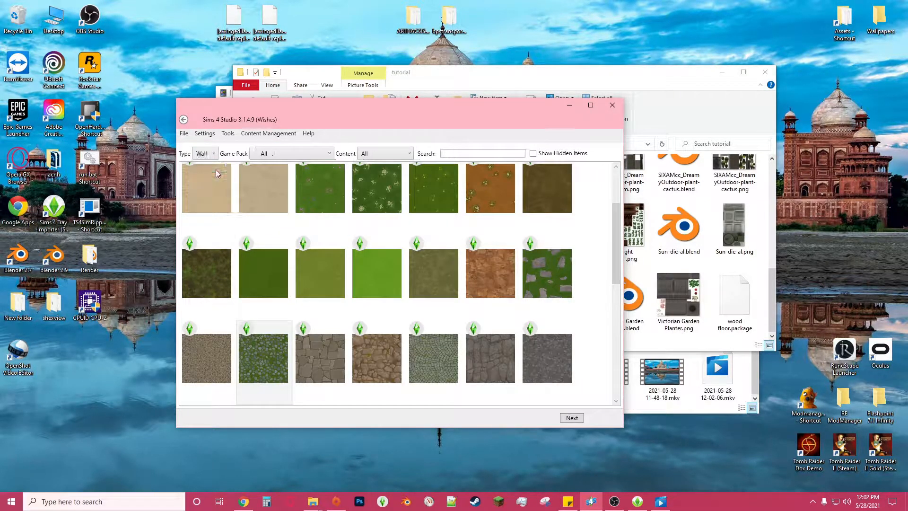
click(286, 224)
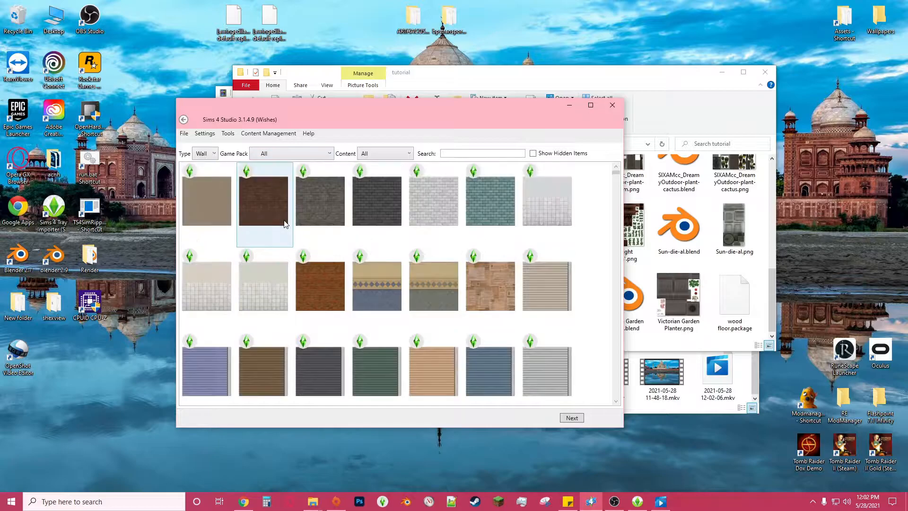
click(424, 216)
click(571, 417)
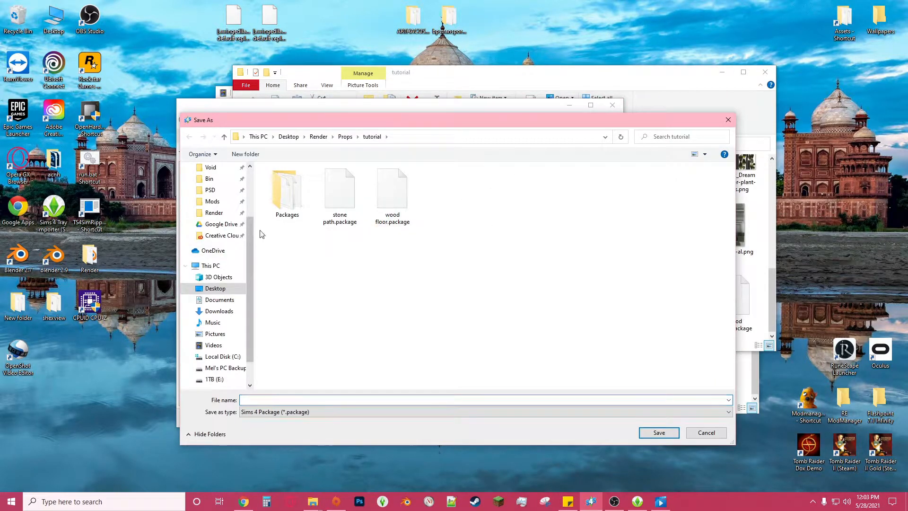
Step: Save the wall project as tile wall in the tutorial folder
double_click(287, 191)
key(alt+Left)
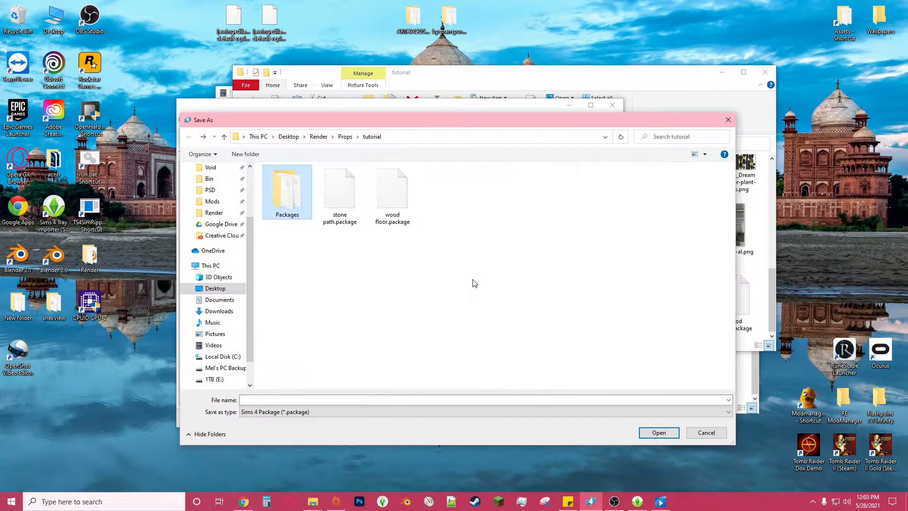
click(362, 398)
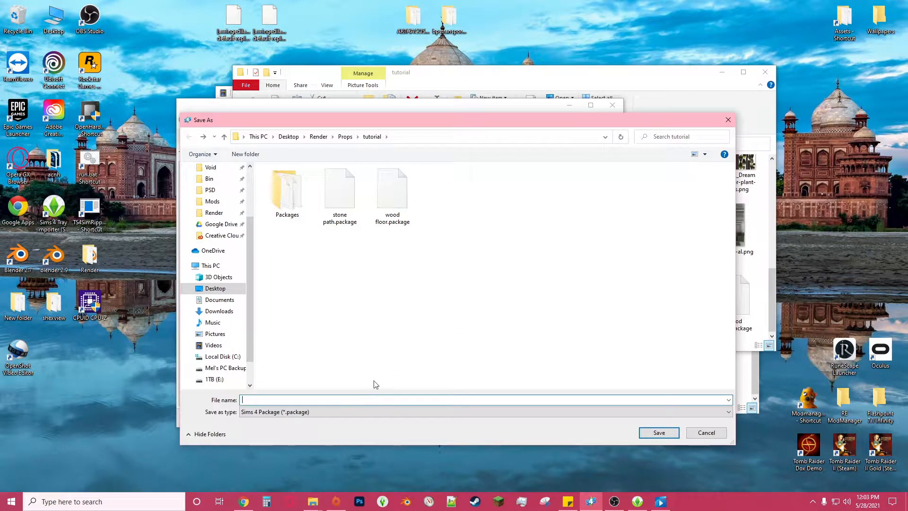
text(b)
key(BackSpace)
text(tile wall)
key(Return)
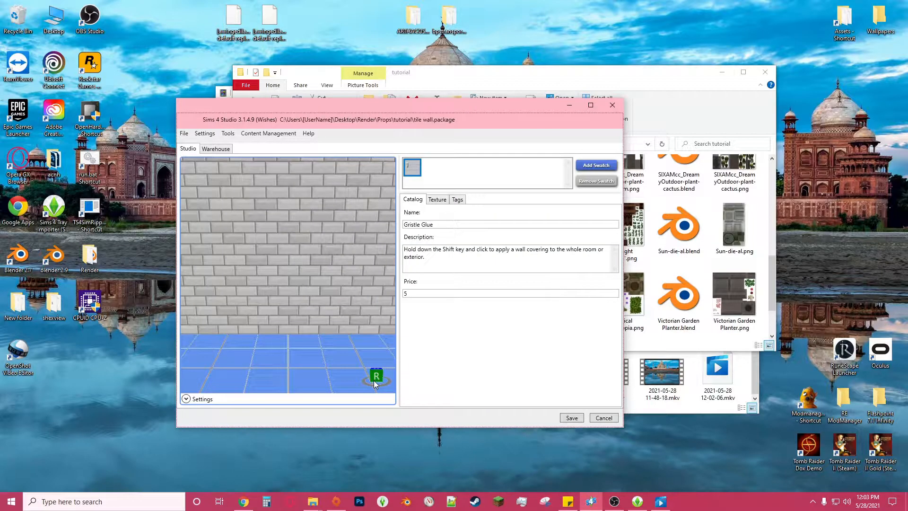
Step: Show the tile wall's textures, bring all three wall heights into the preview, and select the Tall texture
click(434, 200)
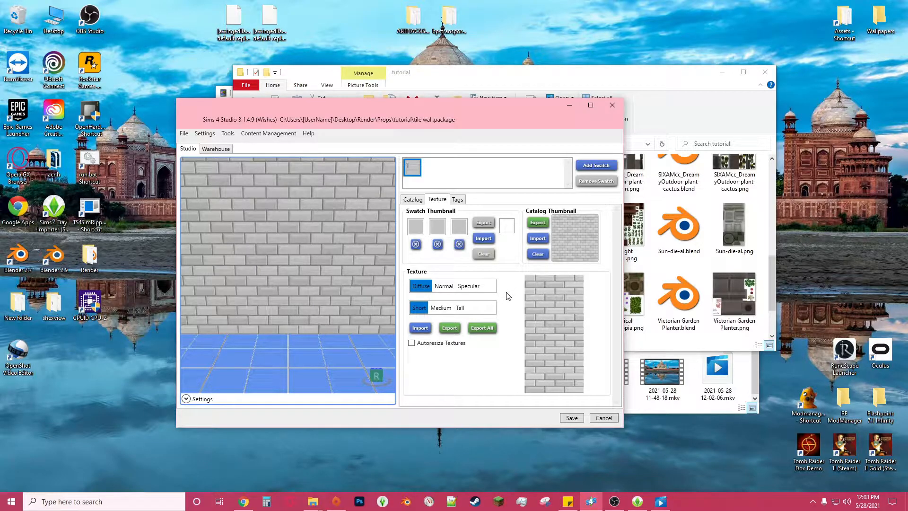
scroll(285, 270, down, 5)
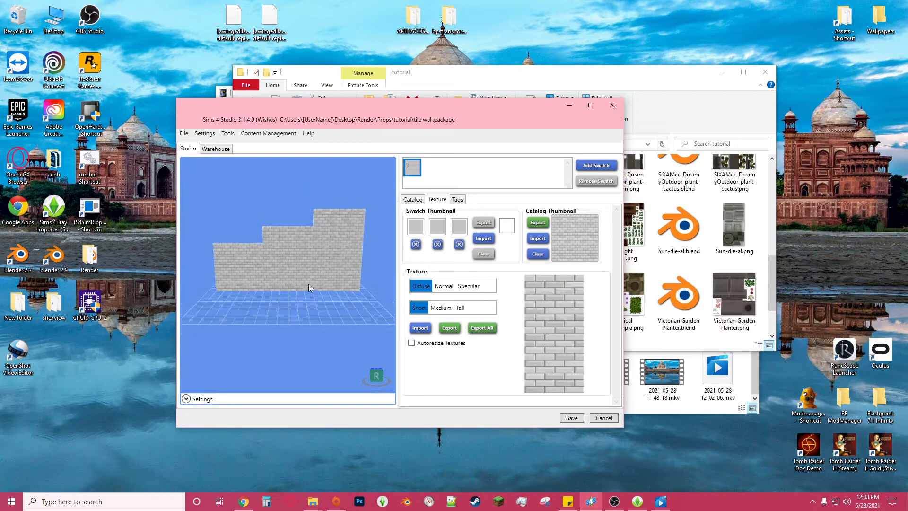
scroll(312, 282, up, 2)
click(461, 308)
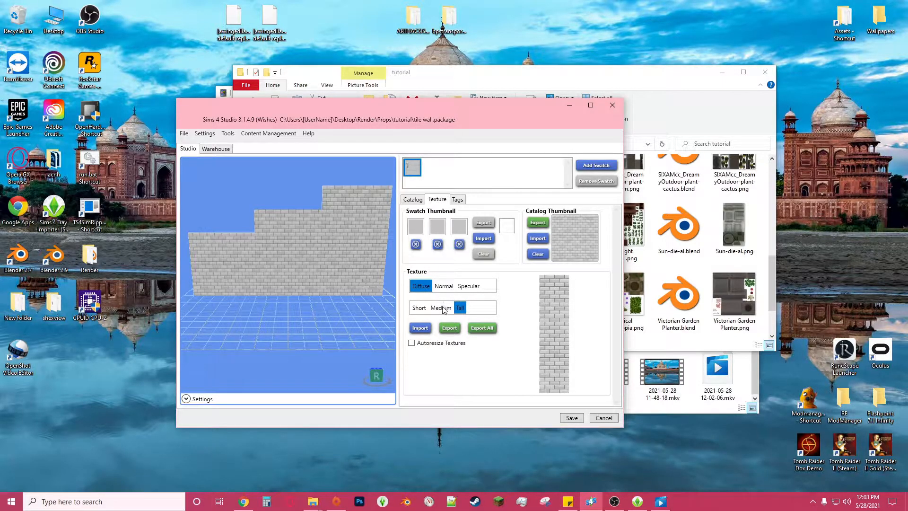
Step: Examine the exported Gristle Glue diffuse, normal and specular images in the tutorial folder alongside the wall's Normal texture
click(633, 81)
scroll(448, 299, up, 5)
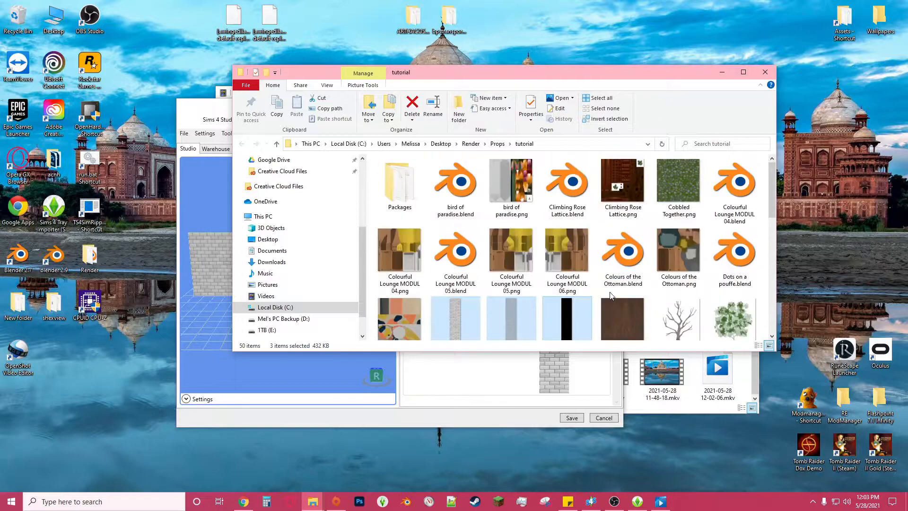
scroll(448, 298, down, 2)
click(469, 258)
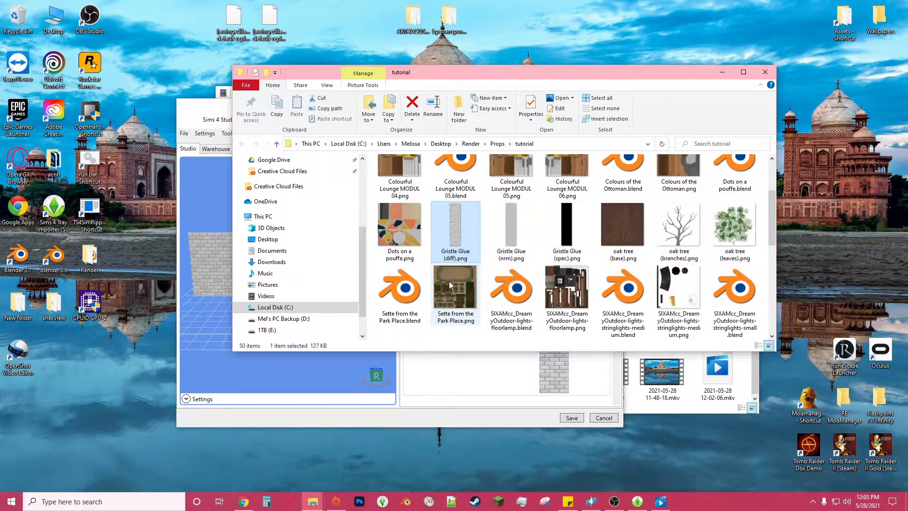
drag(452, 66, 433, 16)
drag(525, 24, 529, 346)
click(447, 290)
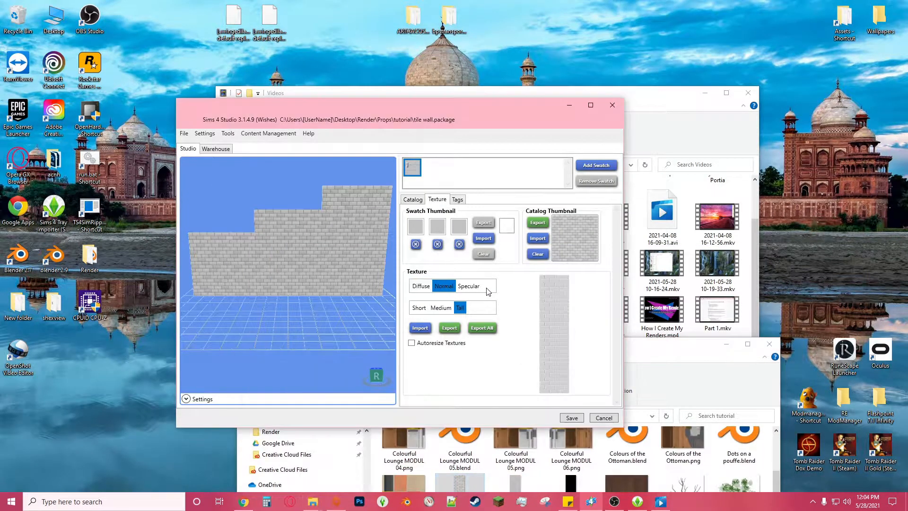
drag(629, 343, 642, 28)
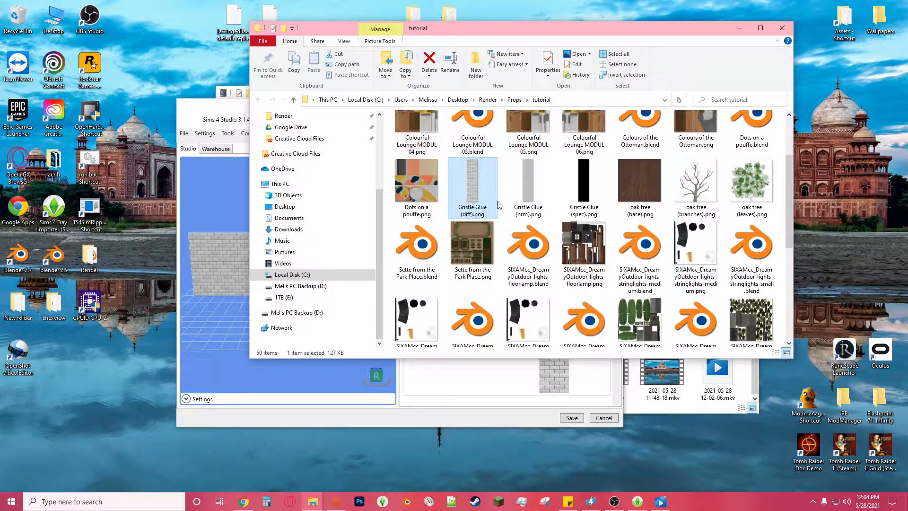
Step: Close the tile wall project and start a standalone build recolor of type Floor using the dark red herringbone wood
click(593, 425)
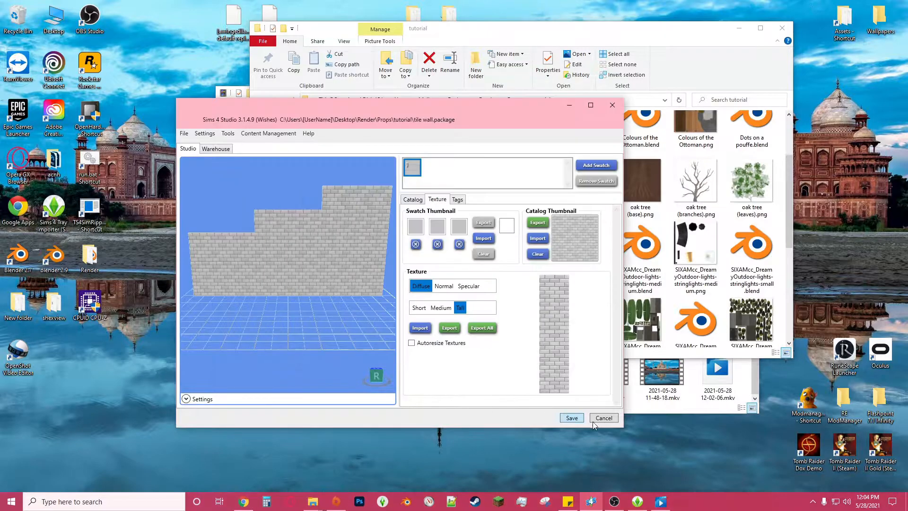
click(603, 419)
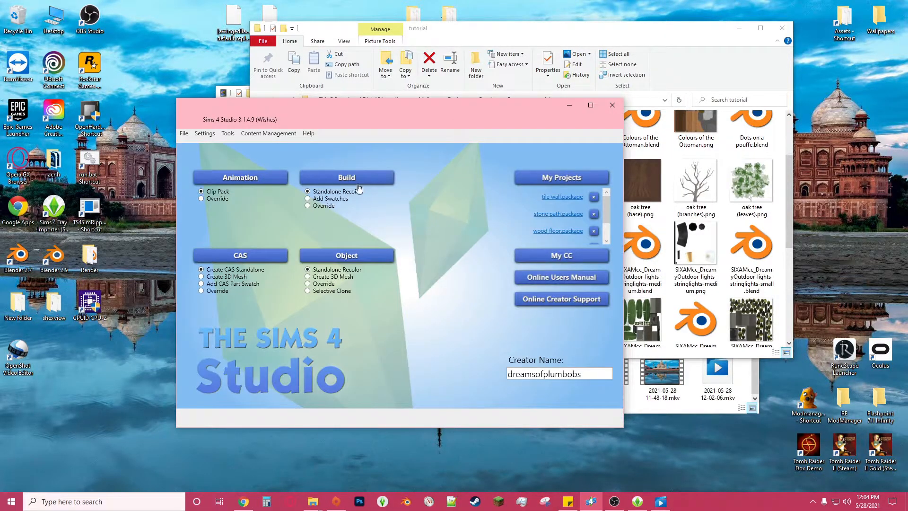
click(339, 181)
click(213, 154)
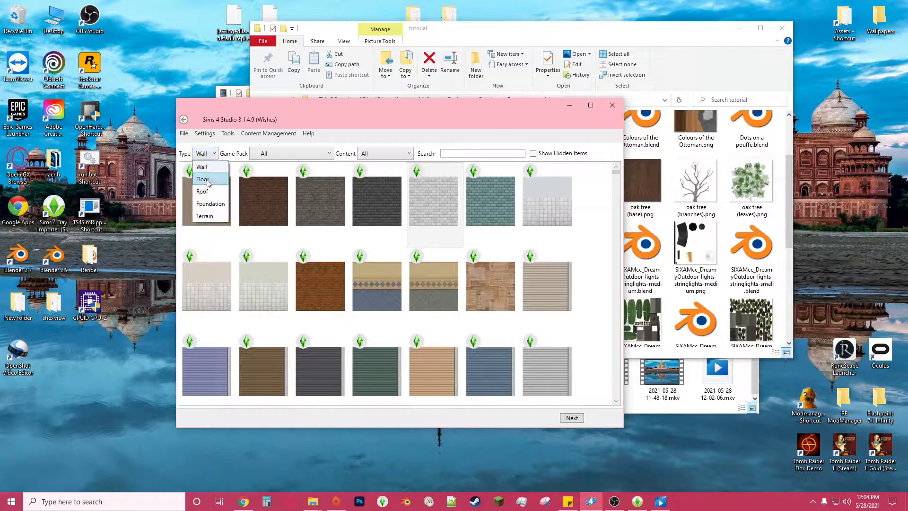
click(203, 179)
click(273, 201)
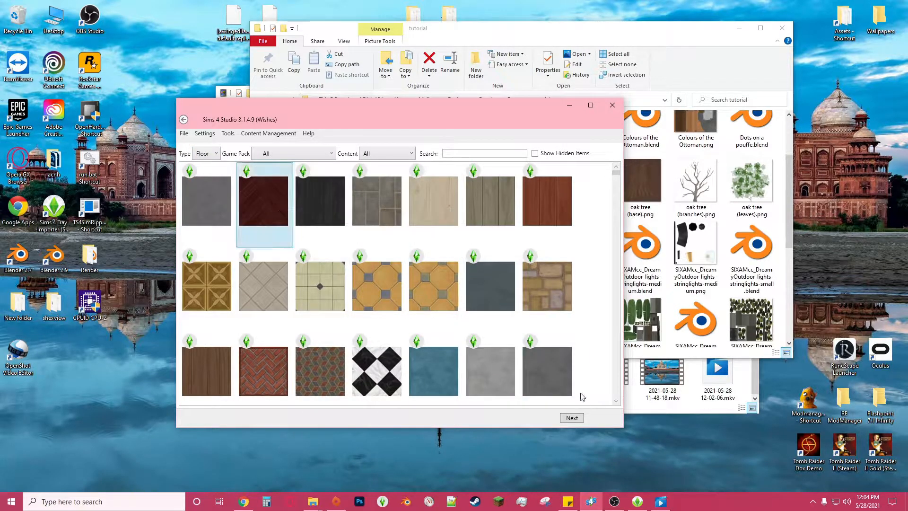
click(571, 417)
Step: Save the floor project over wood floor.package in the tutorial folder and show its Specular texture
click(444, 194)
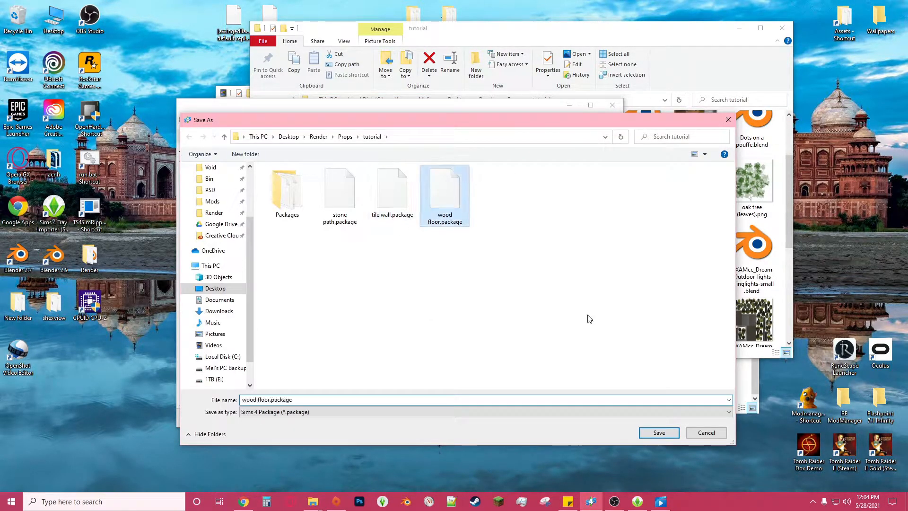
click(649, 430)
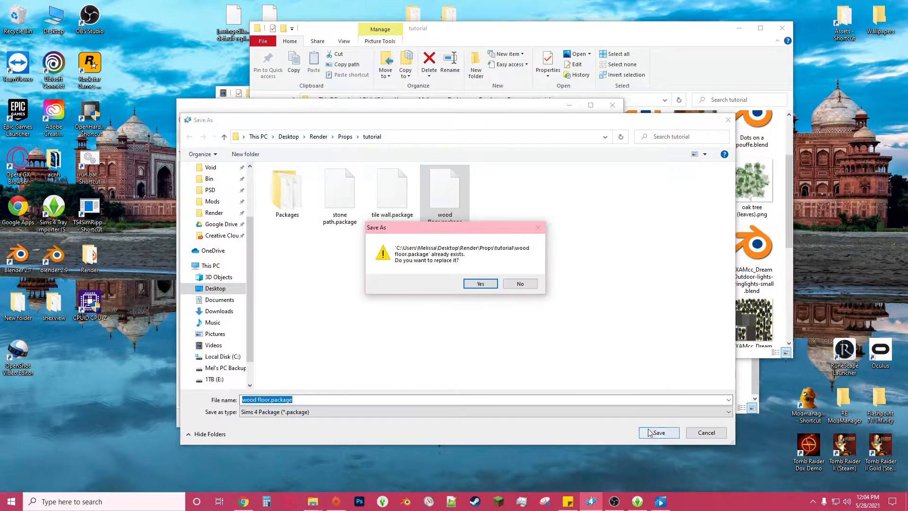
click(480, 283)
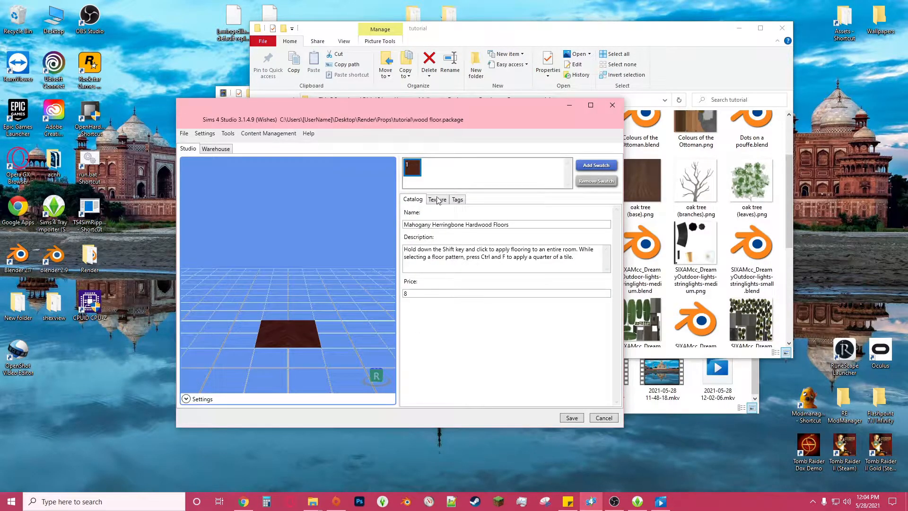
click(438, 199)
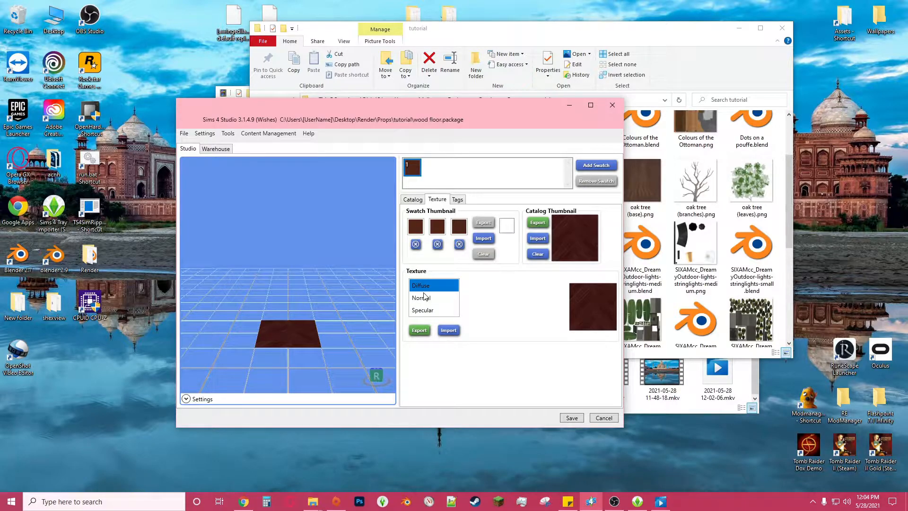
click(423, 310)
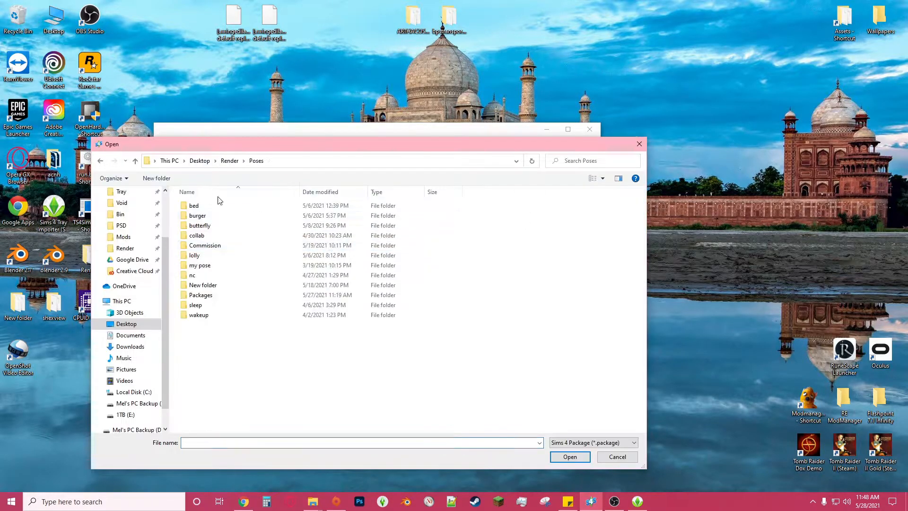
Step: Browse to the Packages folder inside Poses for opening a package, and search the Mods folder for honeyssims4
double_click(208, 294)
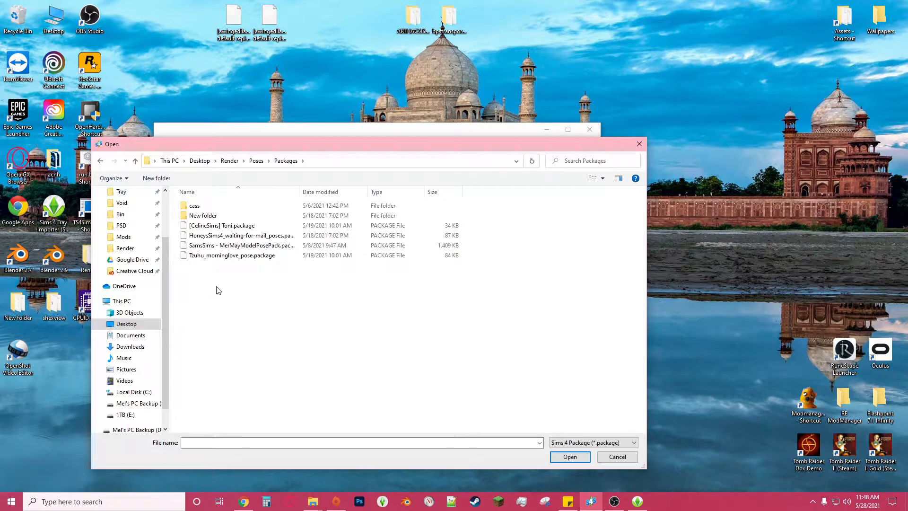
click(313, 501)
click(382, 262)
click(812, 194)
text(honeysims4)
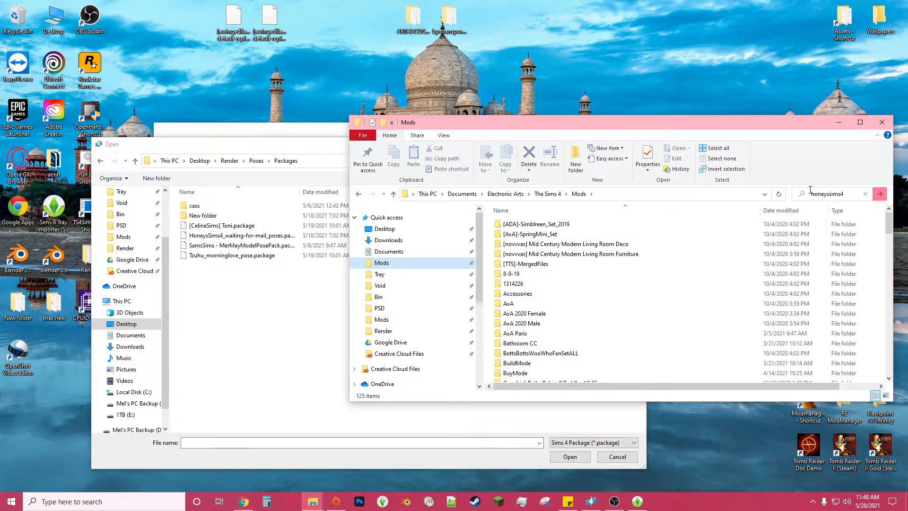
scroll(613, 353, down, 7)
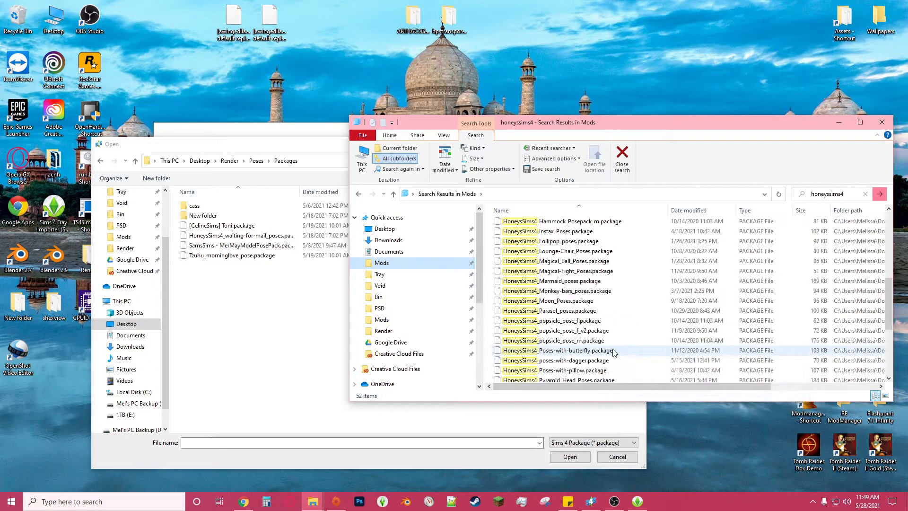
scroll(610, 341, up, 5)
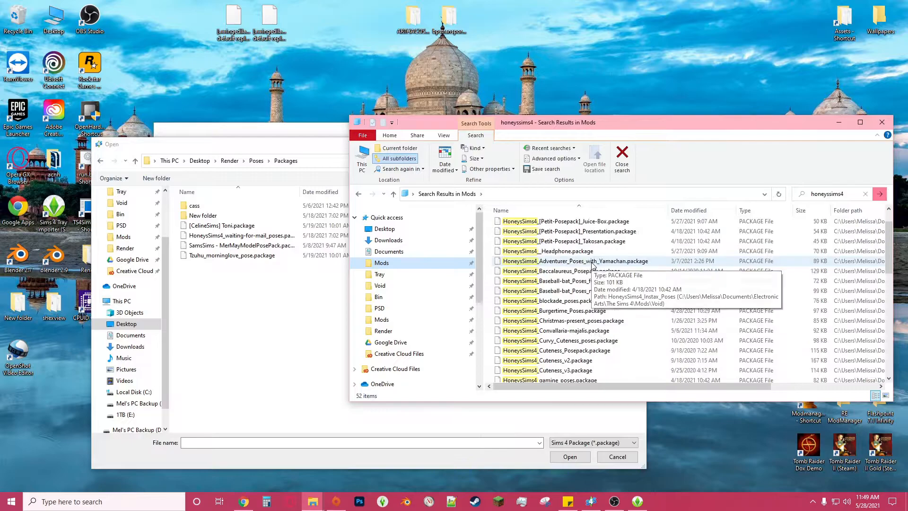
scroll(601, 265, up, 3)
Step: Copy HoneysSims4_[Petit-Posepack]_Juice-Box.package into the Poses Packages folder and open it in Sims 4 Studio
right_click(617, 257)
click(645, 420)
right_click(253, 267)
click(293, 323)
double_click(241, 235)
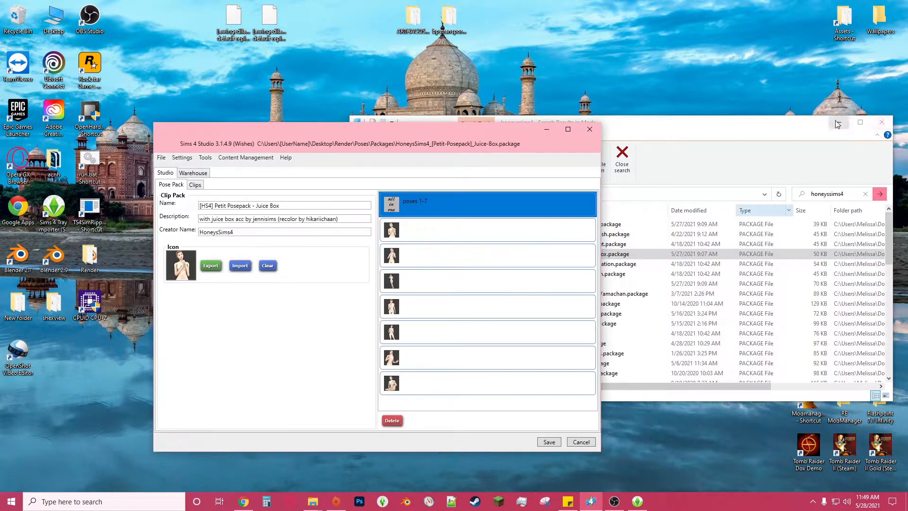
click(836, 124)
Step: Export the F001 pose clip as Juice Box F001.blend into a new folder named tutorial inside Poses
click(195, 185)
click(170, 299)
text(Juice Box F001.blend)
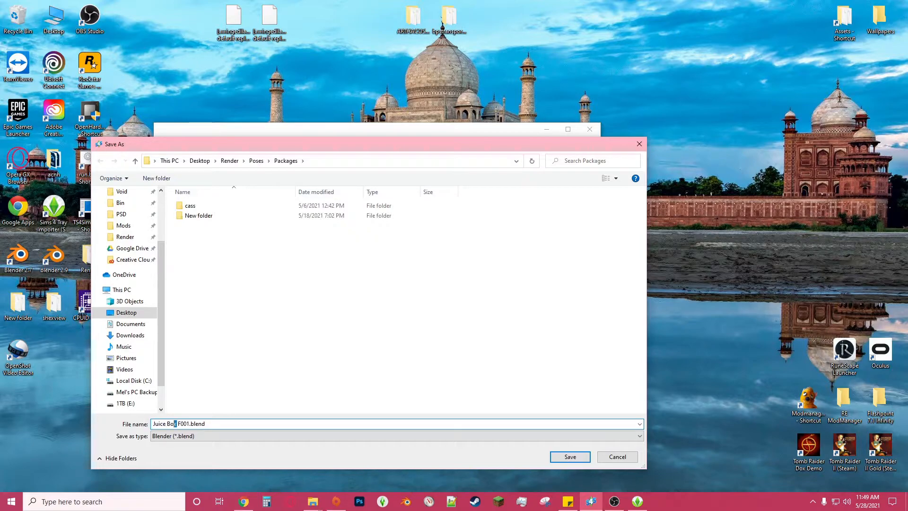
key(alt+Up)
click(167, 178)
text(tutorial)
key(Return)
key(Return)
key(Return)
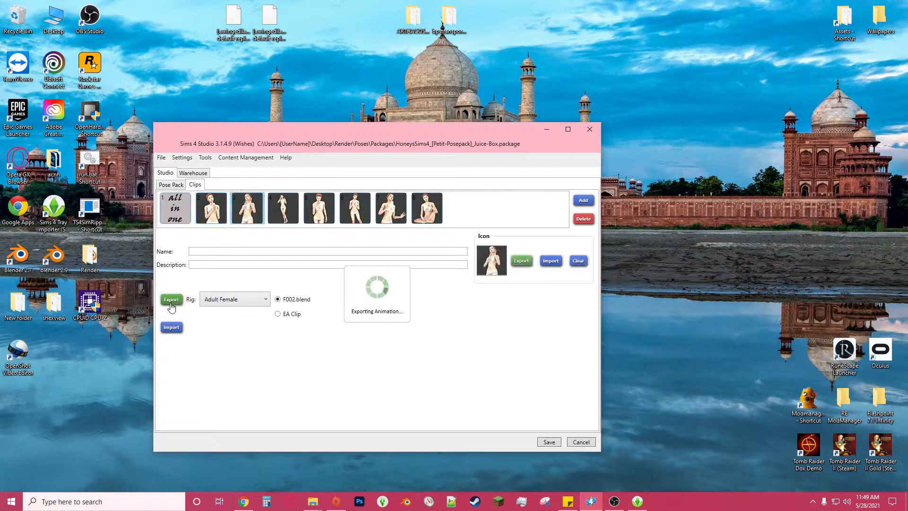
Step: Arrange the pose pack and tutorial folder windows side by side and export the F002 clip as Juice Box F002.blend
drag(194, 131, 71, 41)
drag(303, 72, 571, 22)
drag(313, 131, 180, 56)
click(39, 229)
click(87, 352)
text(Juice Box)
key(Return)
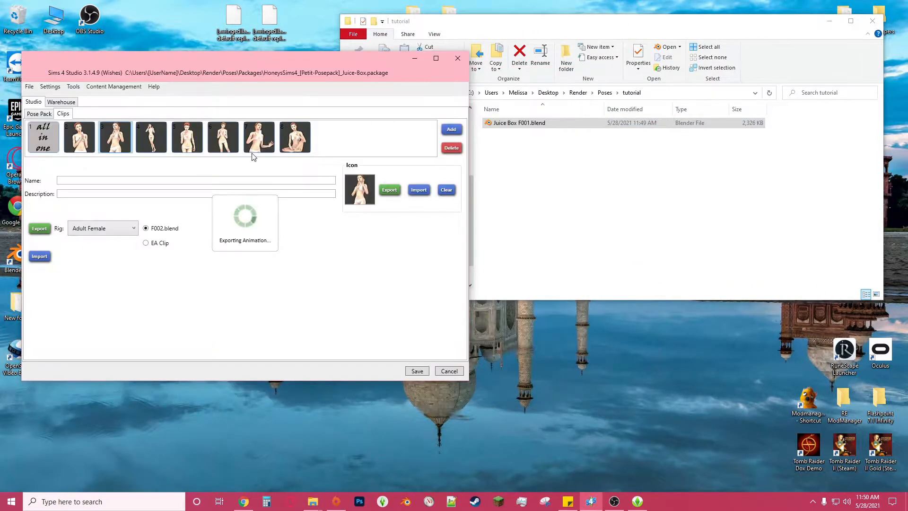
Step: Copy the "Juice Box " prefix from the first exported file's name in the tutorial folder, leaving the file name unedited
click(585, 160)
click(541, 58)
drag(493, 123, 517, 123)
click(538, 163)
click(522, 124)
click(540, 57)
click(518, 123)
key(shift+Left)
key(shift+Left)
key(shift+Left)
key(shift+Left)
key(shift+Left)
key(shift+Left)
key(shift+Left)
key(shift+Left)
key(shift+Left)
key(shift+Left)
click(544, 163)
Step: Export the F003 pose clip to the tutorial folder as Juice Box F003.blend
click(152, 138)
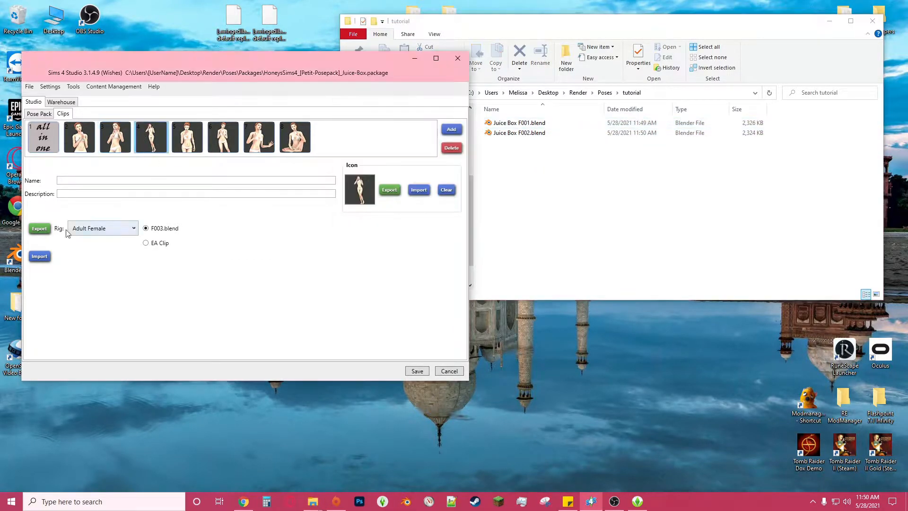
click(39, 229)
click(87, 352)
text(Juice Box)
key(Return)
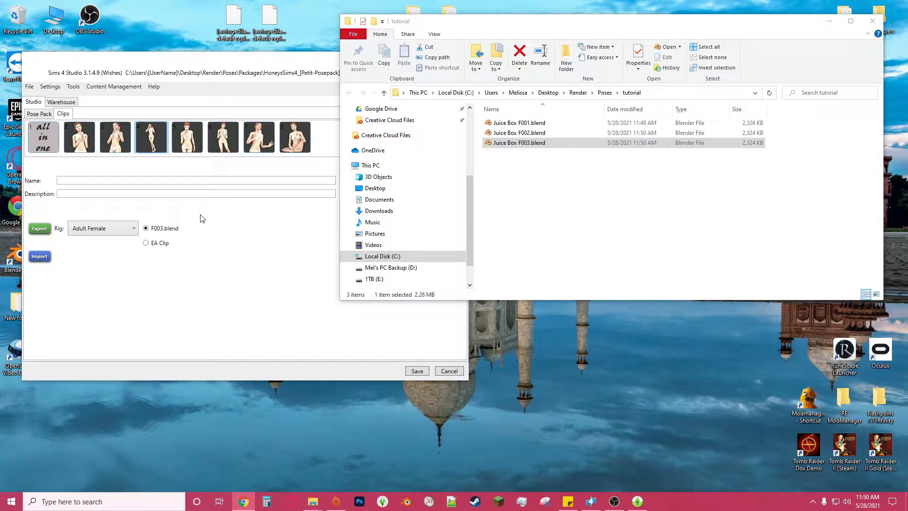
Step: Export the F004 pose clip to the tutorial folder as Juice Box F004.blend
click(188, 138)
click(38, 229)
key(ctrl+v)
key(ctrl+z)
key(Left)
key(ctrl+v)
key(Return)
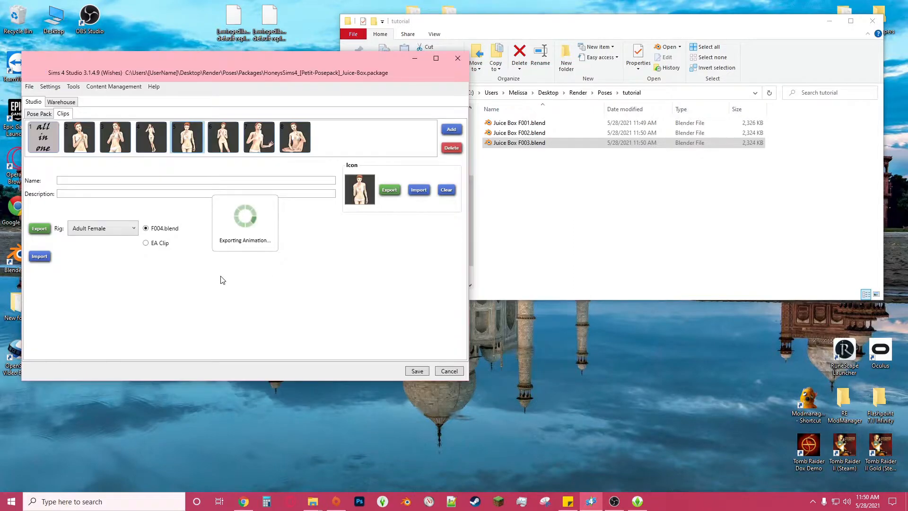
Step: Export the F005 pose clip to the tutorial folder as Juice Box F005.blend
click(223, 137)
click(41, 230)
key(Left)
key(ctrl+v)
key(Return)
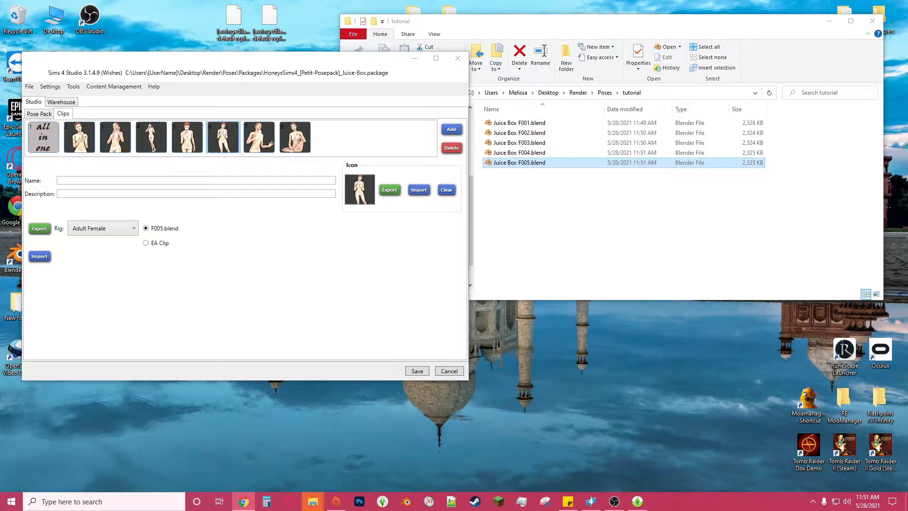
Step: Export the F006 pose clip to the tutorial folder as Juice Box F006.blend
click(259, 137)
click(40, 228)
key(Left)
key(ctrl+v)
key(Return)
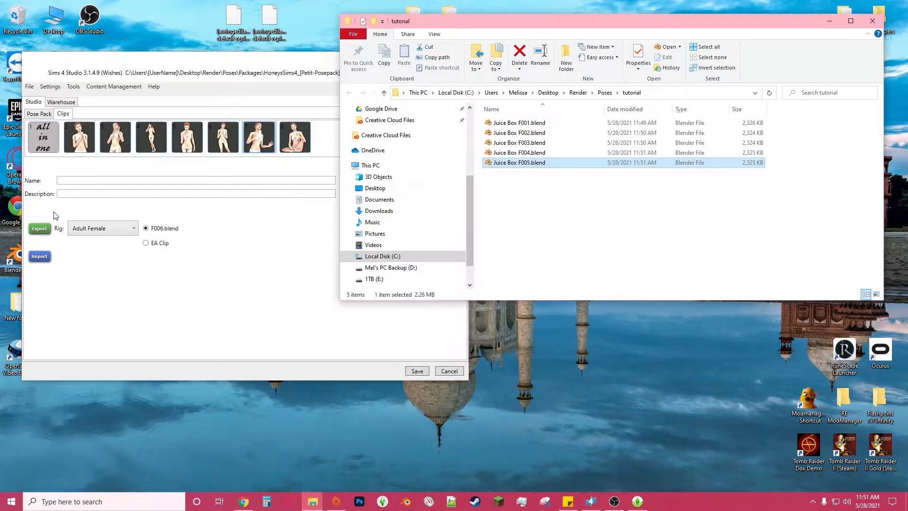
Step: Export the F007 pose clip to the tutorial folder as Juice Box F007.blend
click(295, 138)
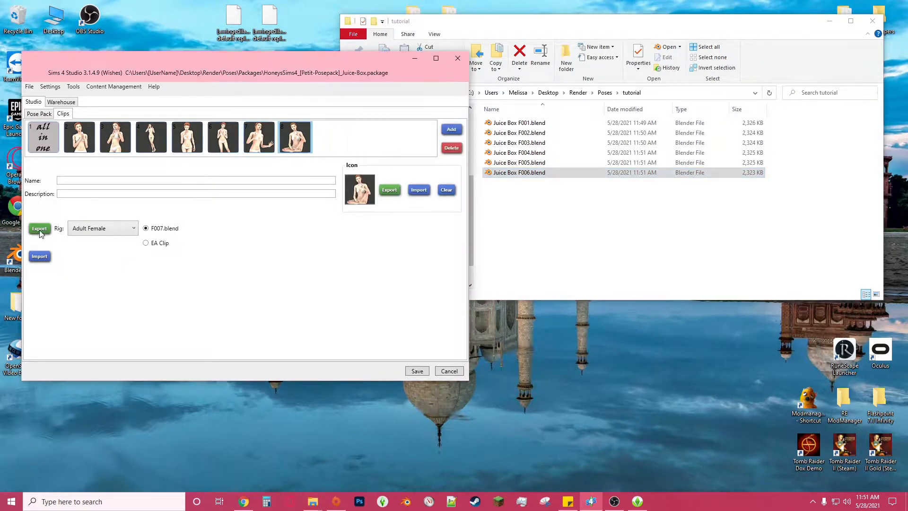
click(40, 228)
key(Left)
key(ctrl+v)
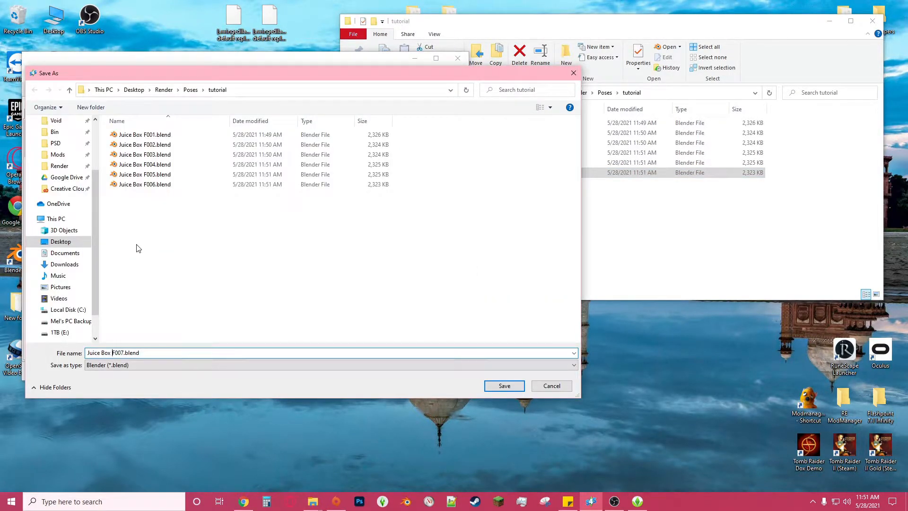
key(Return)
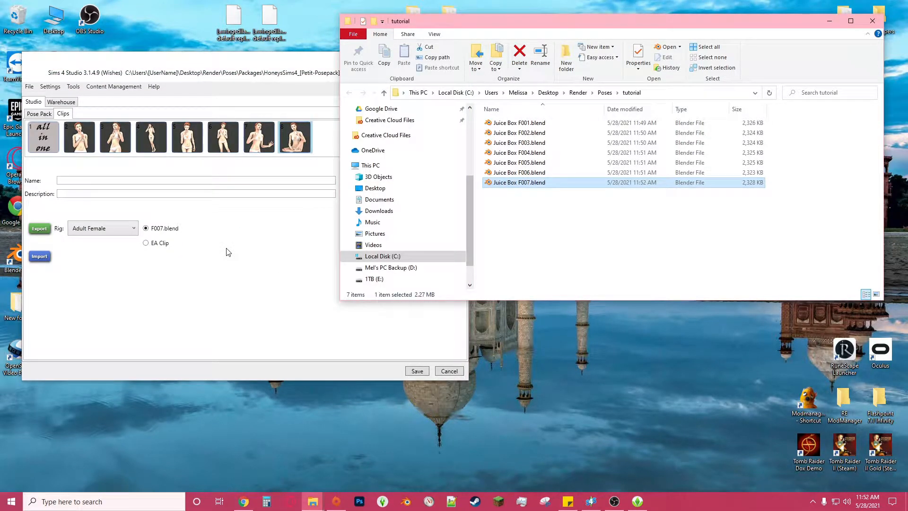
Step: Close the Juice Box pose pack project and minimize the Sims 4 Studio window
click(527, 198)
click(141, 60)
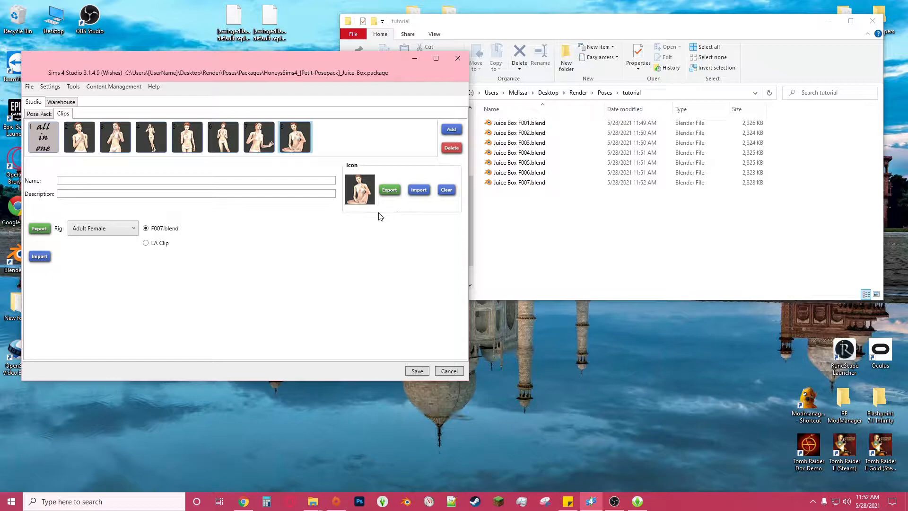
click(449, 371)
click(417, 62)
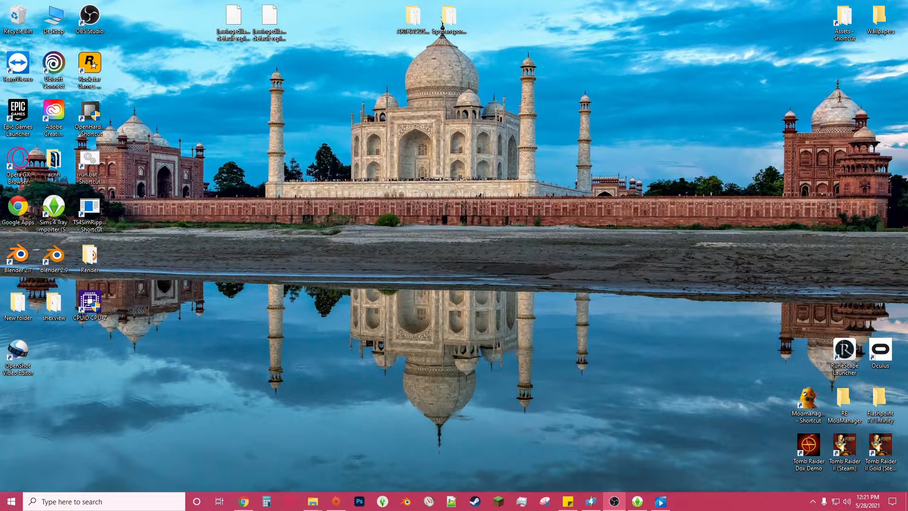
Step: Switch to Blender, dismiss the splash screen and use the default scene with the cube
click(406, 501)
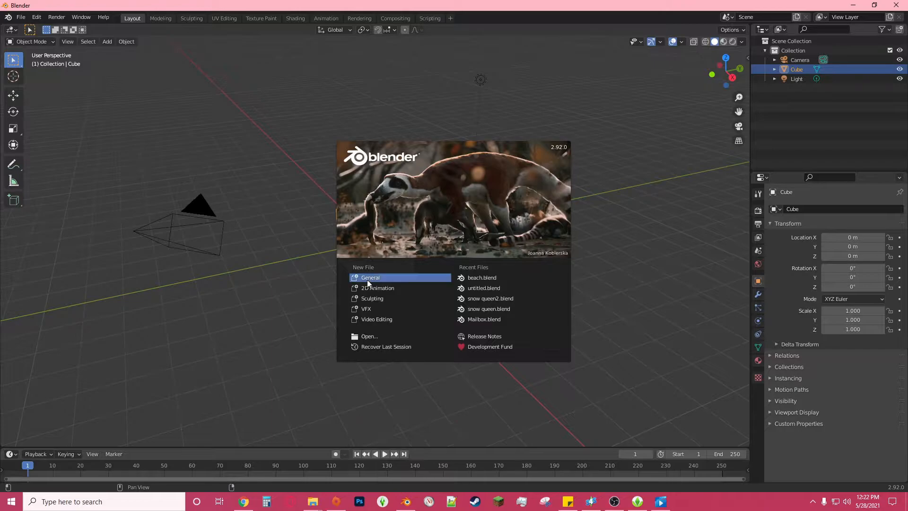
click(328, 258)
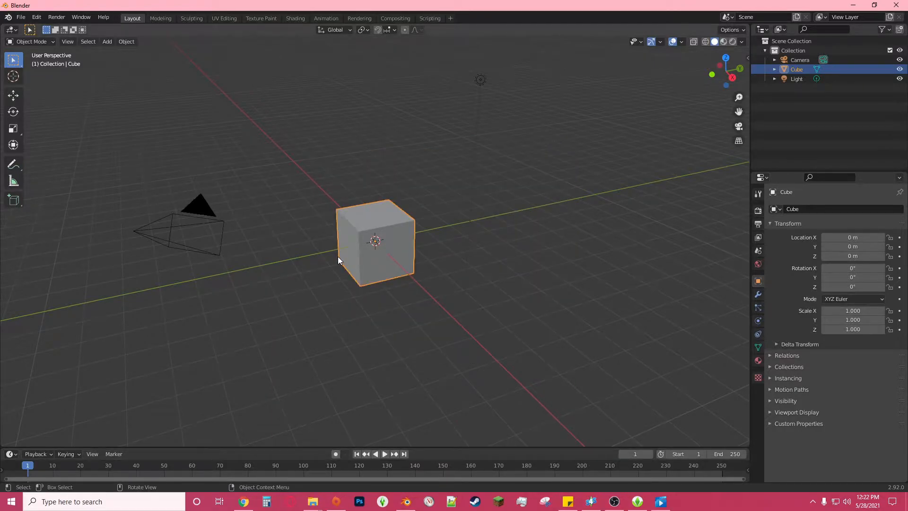
middle_drag(397, 272, 539, 313)
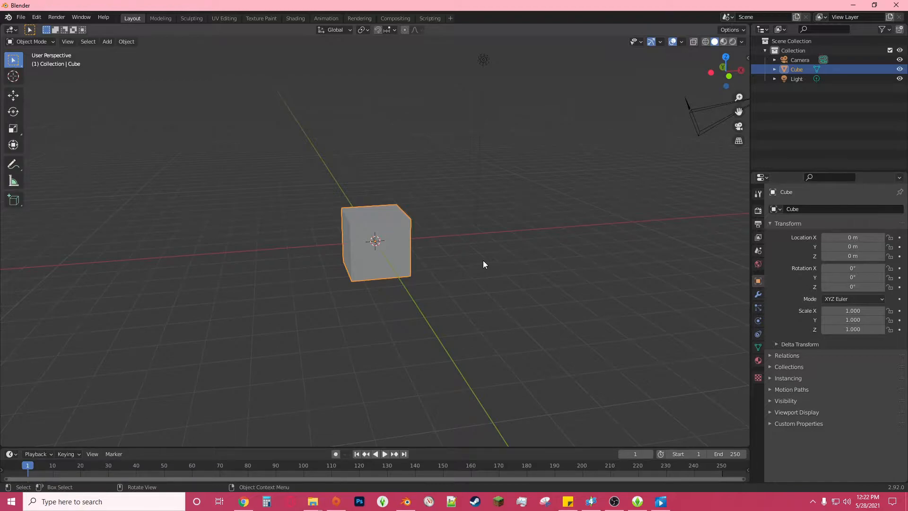
Step: Add two new collections directly under the Scene Collection and order them above the default collection, with Collection 2 first
click(787, 50)
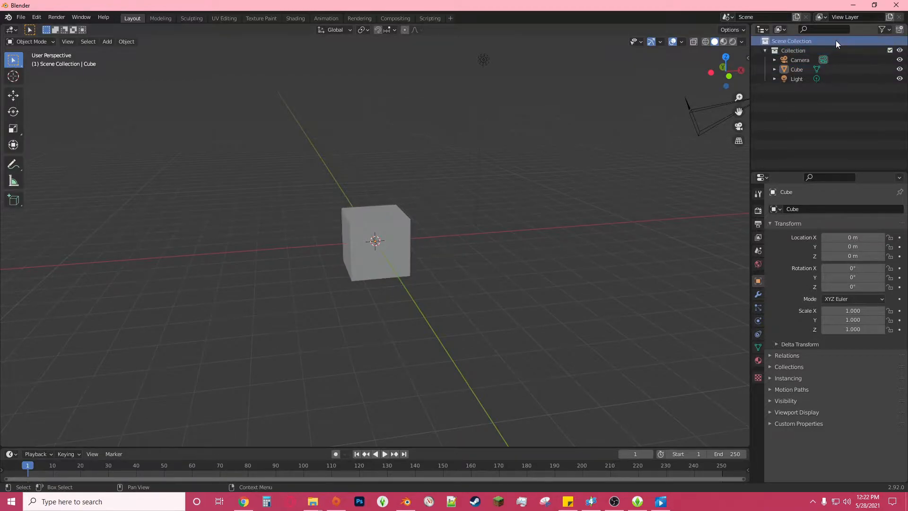
click(900, 30)
click(899, 30)
drag(794, 60, 795, 45)
Step: Rename Collection 2 to Sims and Collection 1 to Props
double_click(799, 50)
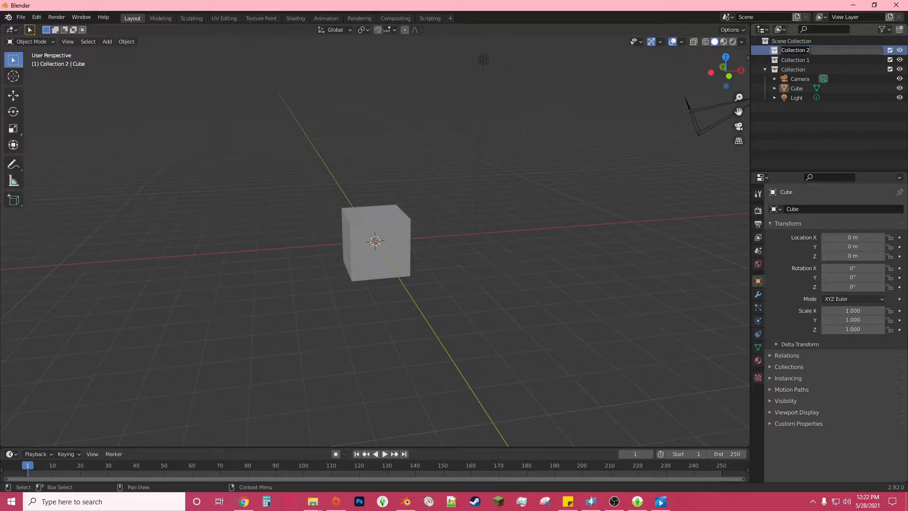
text(Sims)
key(Return)
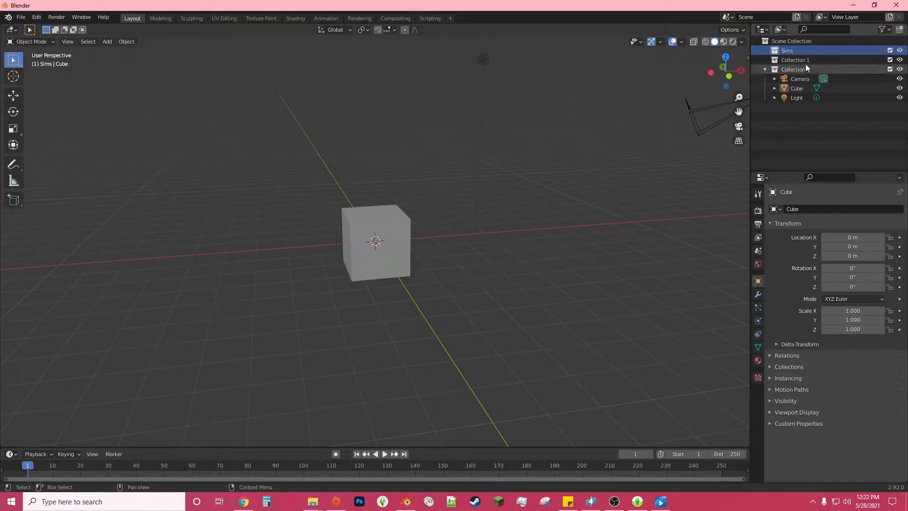
double_click(799, 59)
text(P)
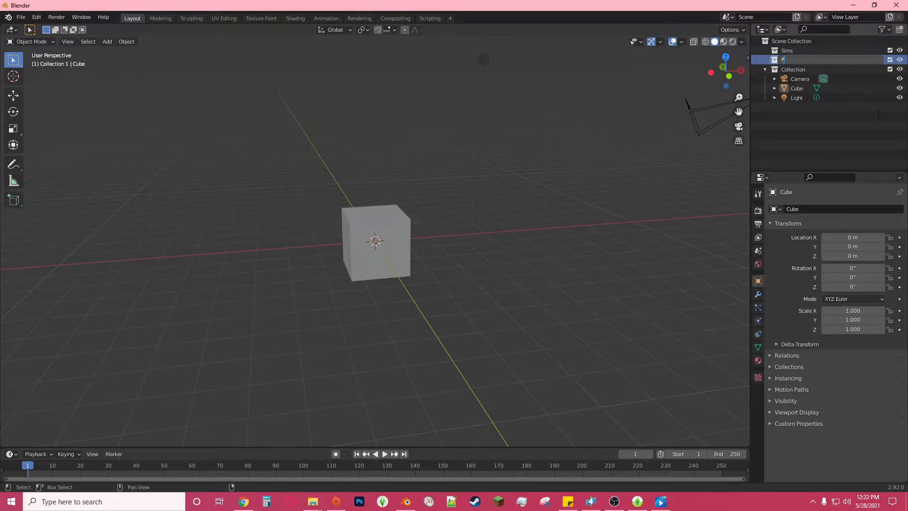
text(rops)
key(Return)
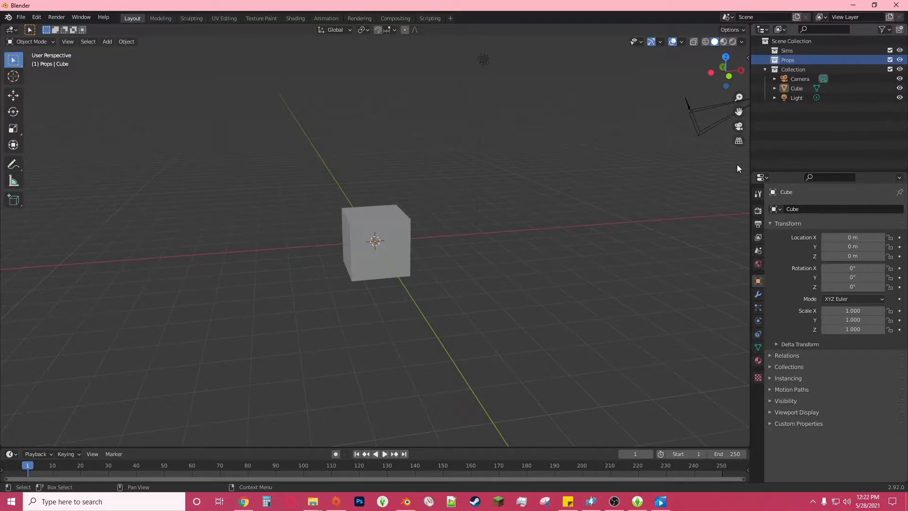
Step: Scale the default cube uniformly to about 37.3 on all three axes
click(803, 138)
click(765, 69)
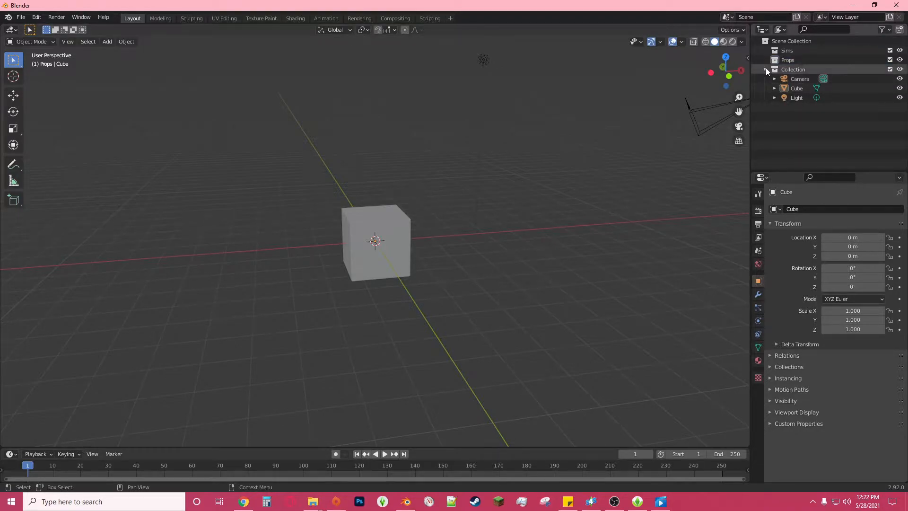
click(793, 59)
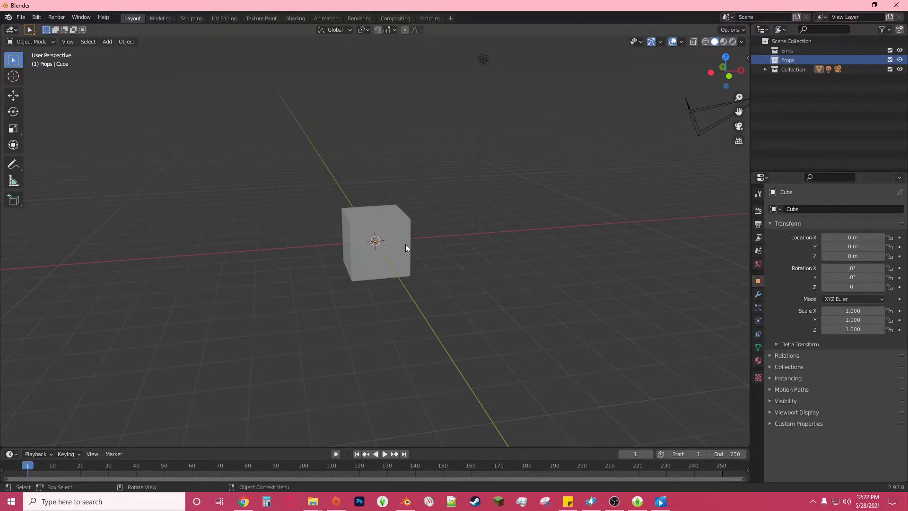
click(14, 128)
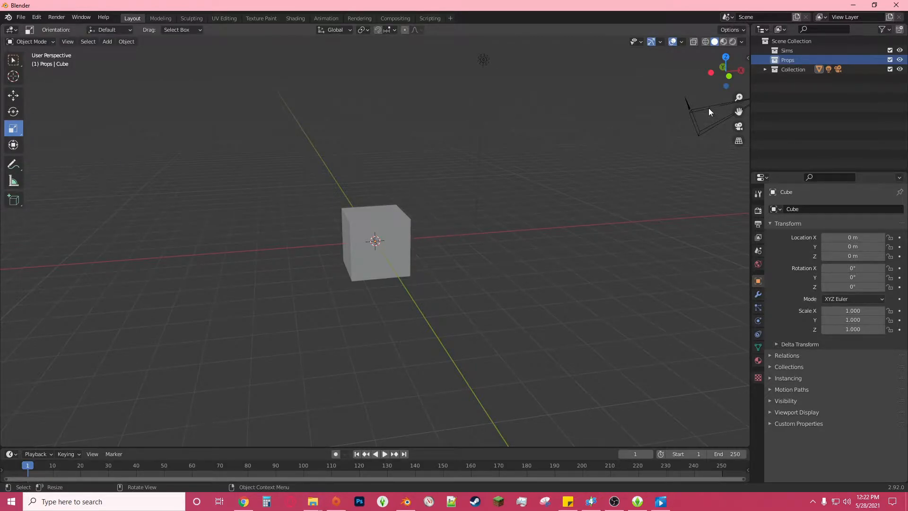
click(764, 69)
click(797, 88)
drag(418, 256, 475, 235)
drag(415, 223, 585, 199)
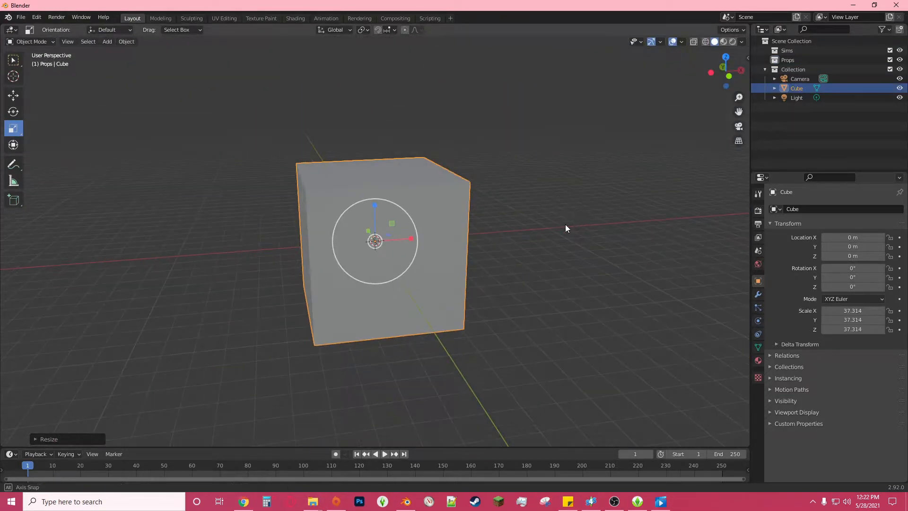
Step: Raise the enlarged cube along Z to a location of about 38.4 m
alt+middle_drag(565, 224, 534, 205)
click(13, 95)
drag(373, 199, 373, 150)
scroll(410, 209, up, 1)
middle_drag(410, 208, 383, 171)
drag(381, 170, 377, 152)
middle_drag(376, 152, 360, 257)
Step: Delete the cube's front face in Edit Mode to open it as a room, and return to Object Mode
click(37, 44)
click(51, 62)
click(398, 125)
click(81, 42)
click(367, 113)
right_click(366, 113)
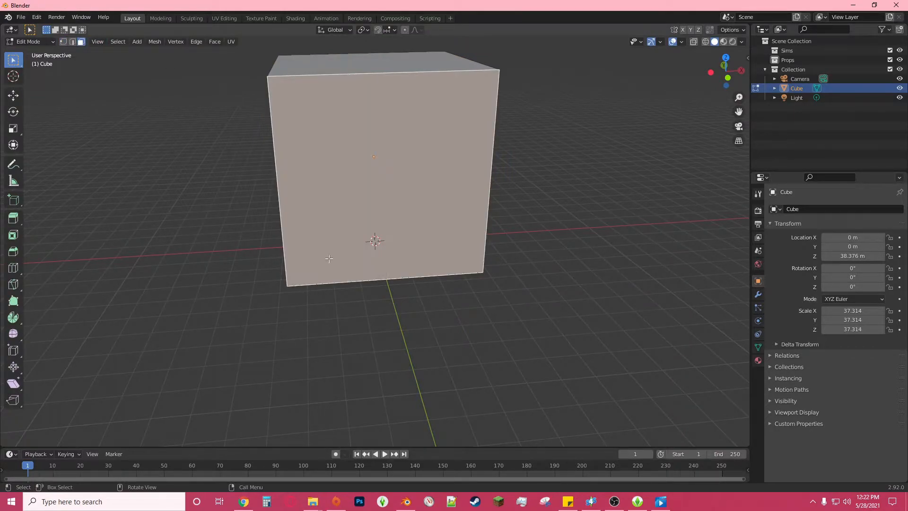
right_click(329, 262)
click(299, 415)
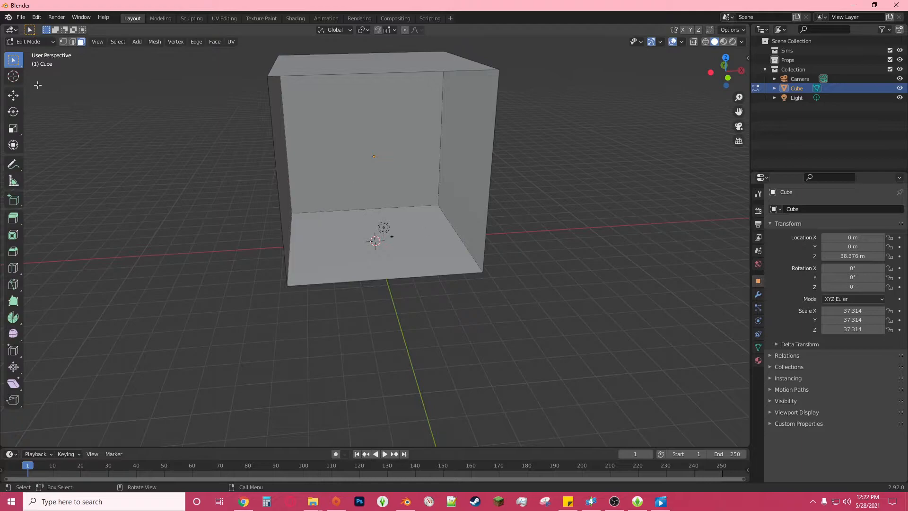
click(28, 42)
click(24, 49)
Step: Collapse the default Collection in the outliner and make Props the active collection
mouse_move(552, 238)
middle_down()
mouse_move(555, 224)
mouse_move(540, 227)
middle_up()
scroll(532, 169, up, 11)
middle_drag(523, 170, 549, 208)
scroll(556, 187, down, 3)
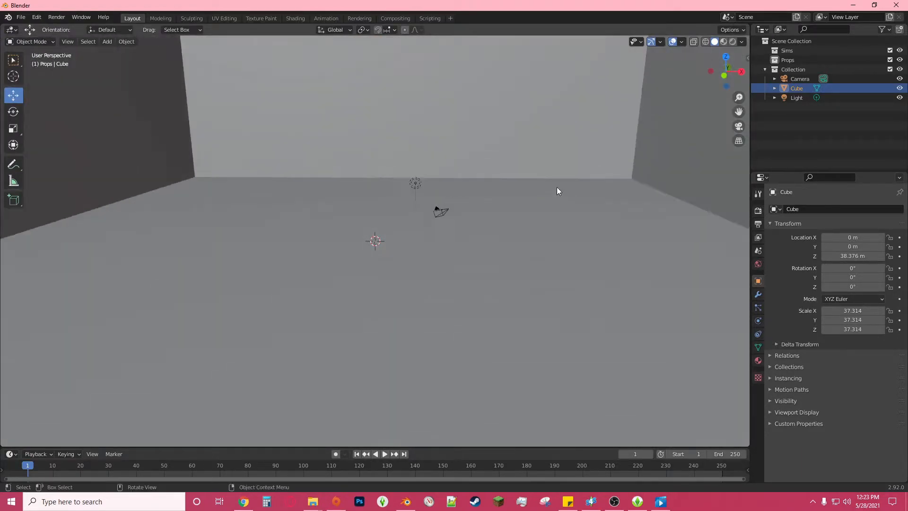
scroll(557, 191, down, 5)
click(764, 69)
click(787, 60)
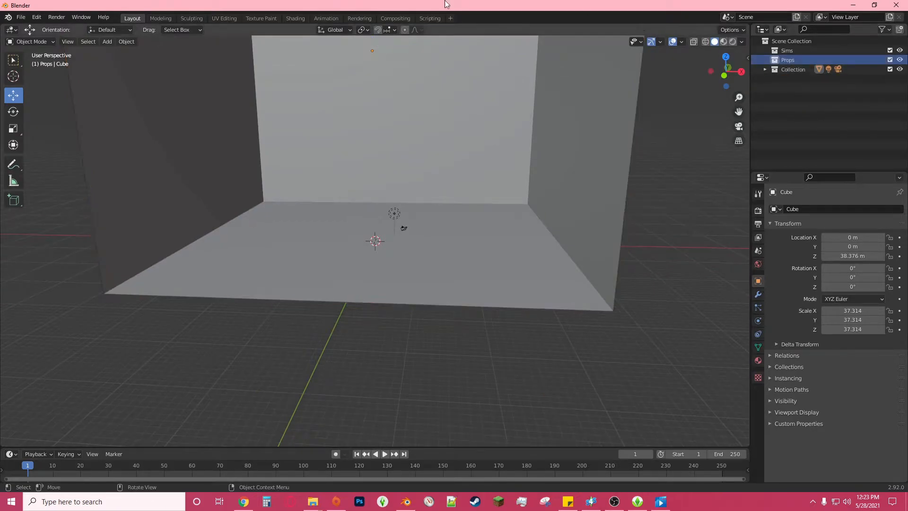
Step: Start appending from another file, list the files by name and browse to the Render\Props folder
click(21, 17)
click(21, 17)
click(46, 123)
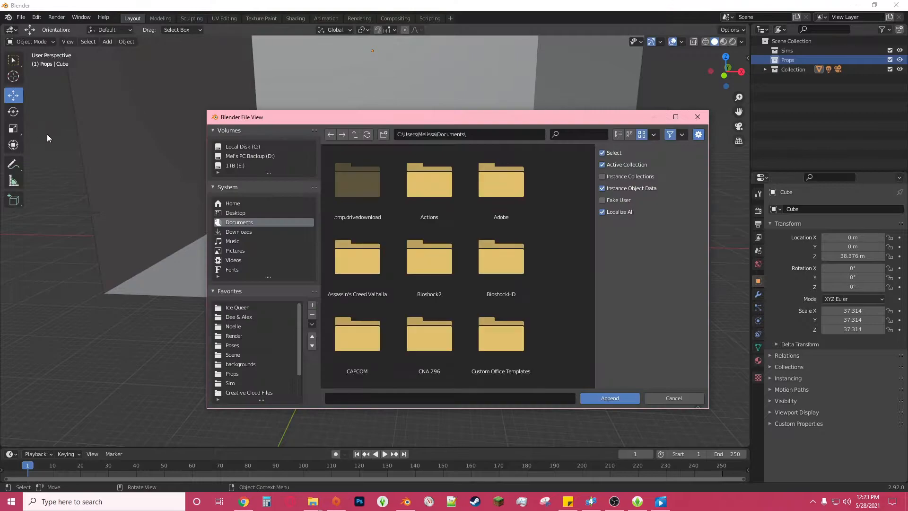
click(618, 135)
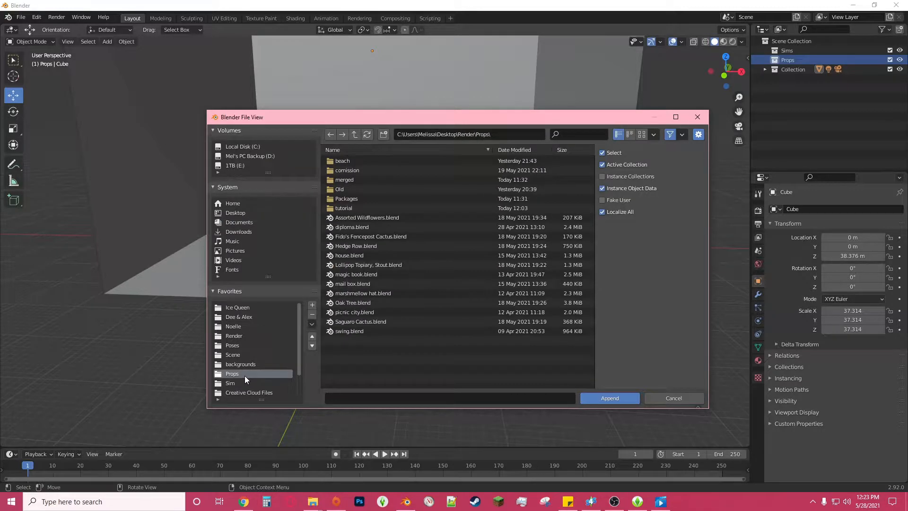
double_click(343, 208)
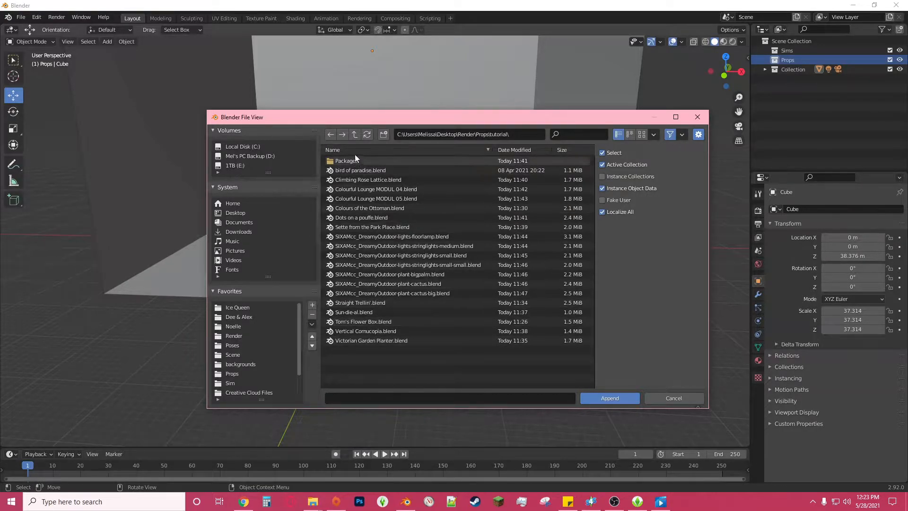
click(354, 133)
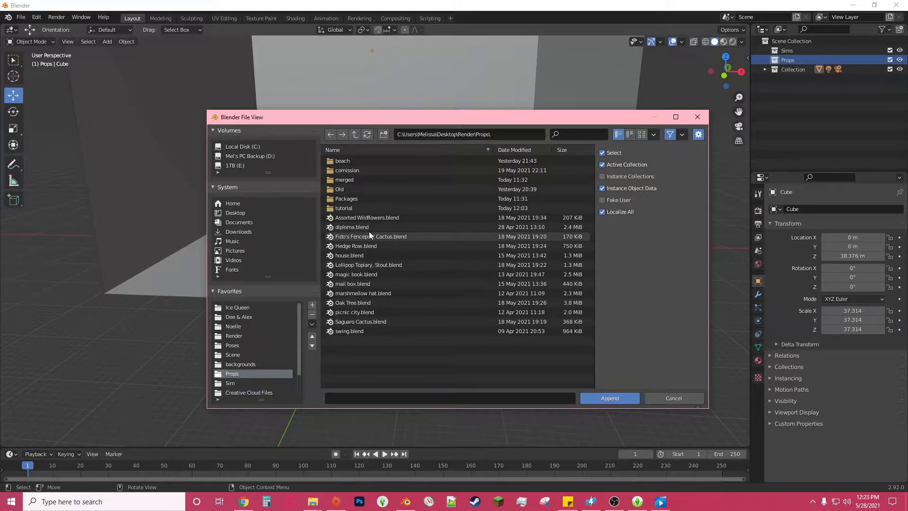
Step: Append the object s4studio_mesh_0 from Oak Tree.blend into the Props collection
double_click(360, 302)
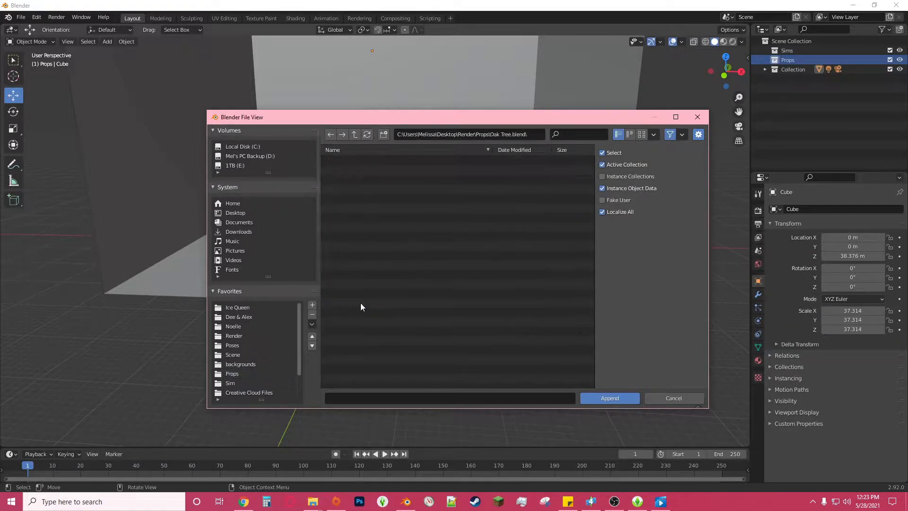
double_click(351, 234)
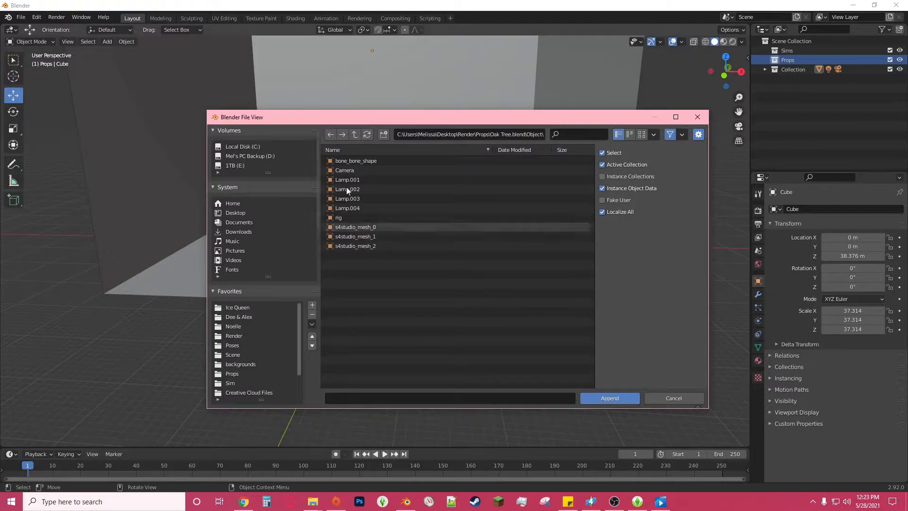
click(354, 134)
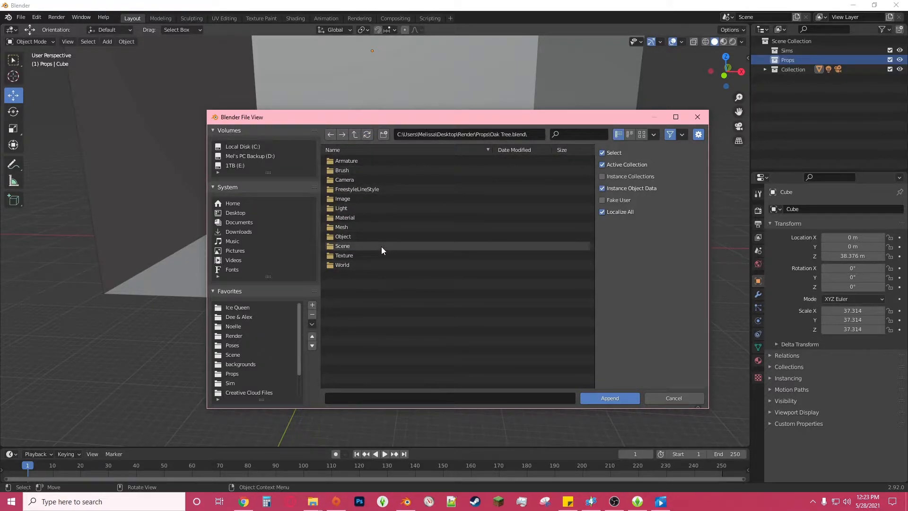
double_click(355, 235)
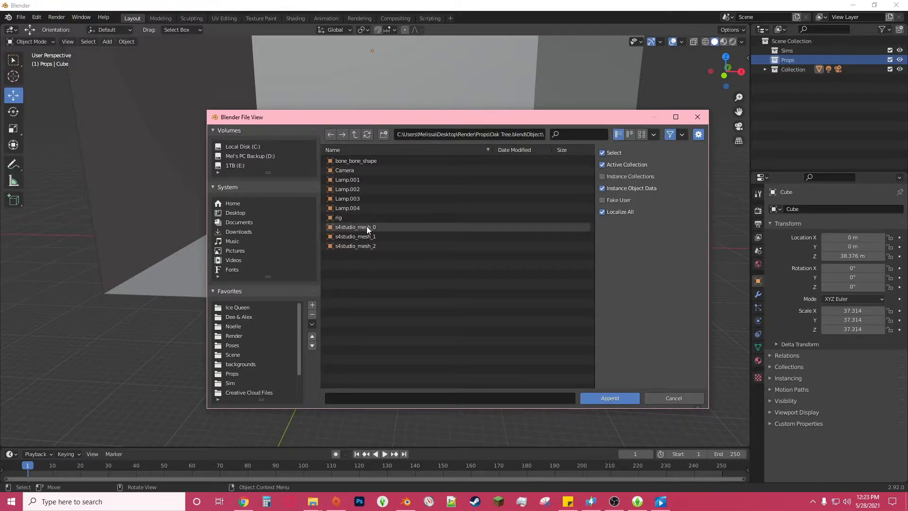
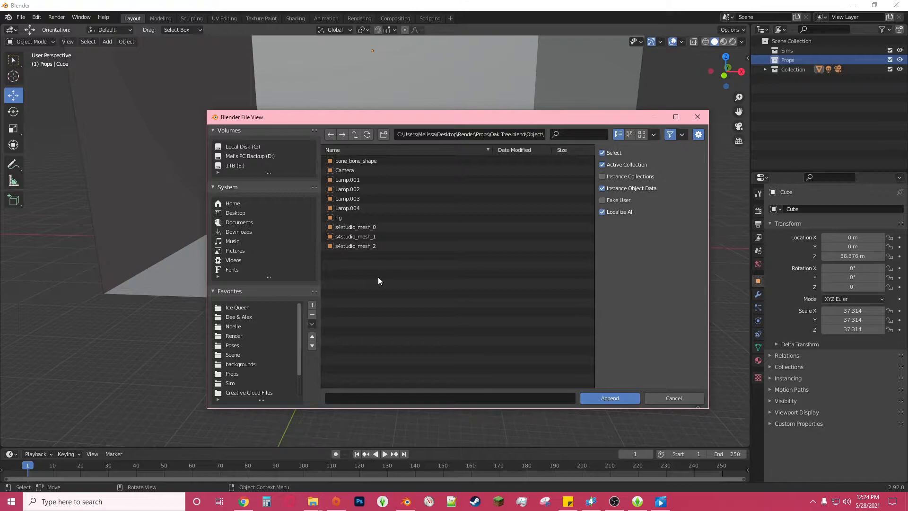
double_click(370, 227)
scroll(543, 221, up, 10)
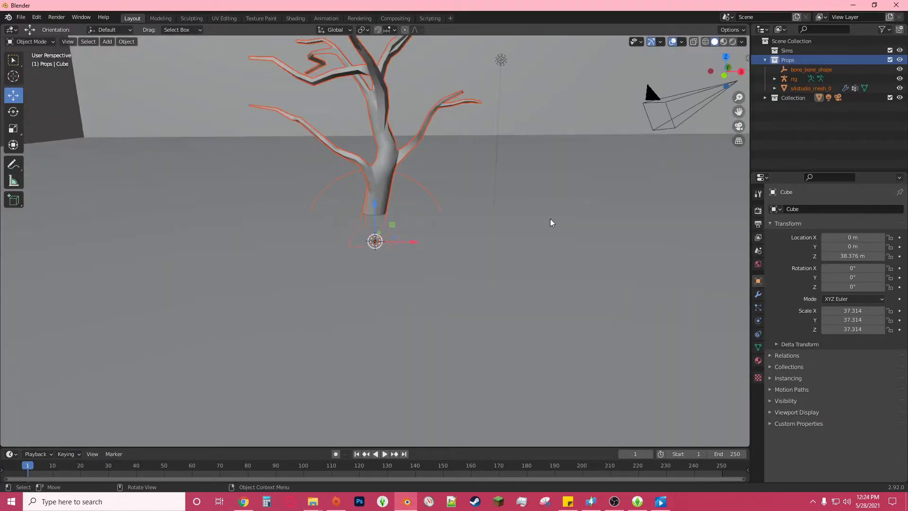
Step: Append the objects s4studio_mesh_1 and s4studio_mesh_2 from Oak Tree.blend into the Props collection
click(20, 17)
click(69, 121)
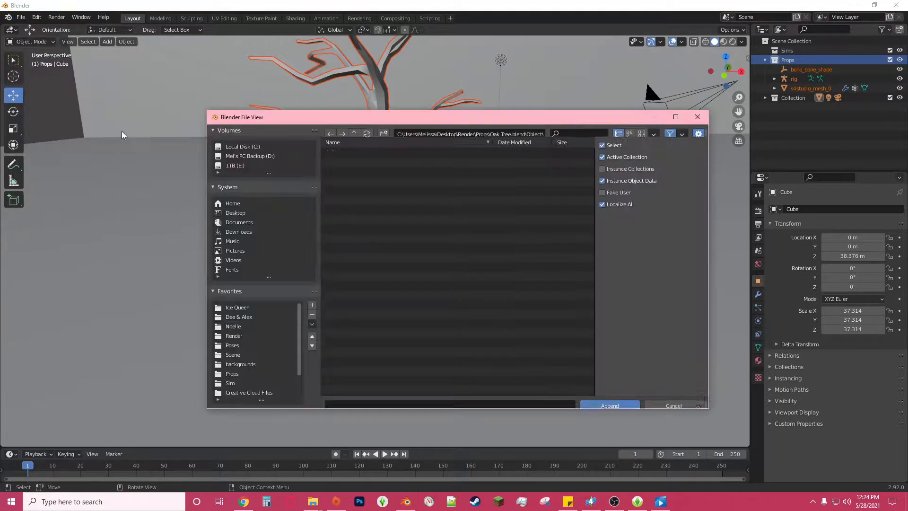
double_click(361, 236)
scroll(355, 198, down, 4)
middle_drag(359, 159, 374, 190)
click(22, 17)
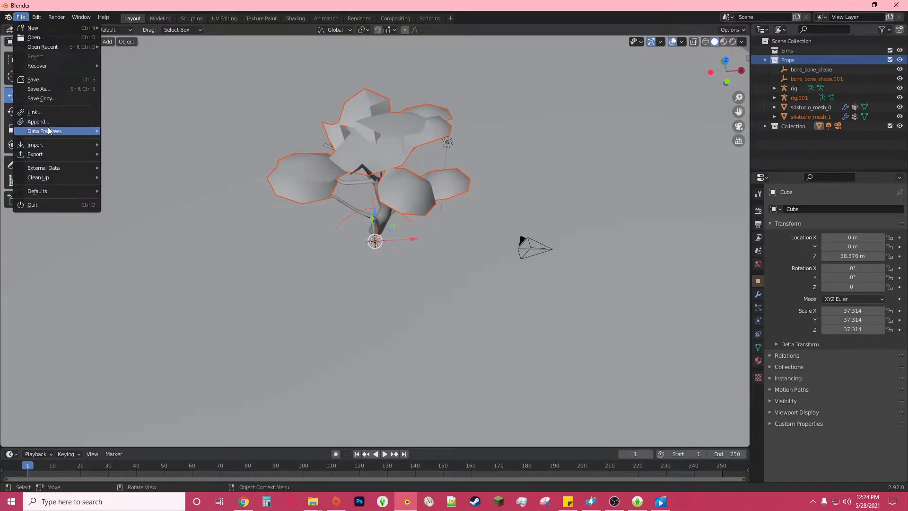
click(69, 121)
double_click(356, 245)
middle_drag(356, 244, 497, 192)
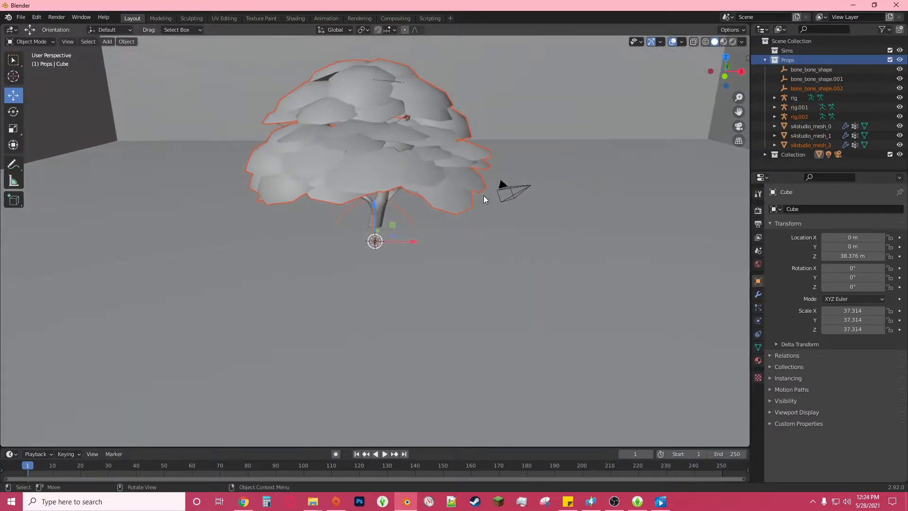
Step: Delete the three bone_bone_shape objects and the three rigs from the Props collection
click(802, 70)
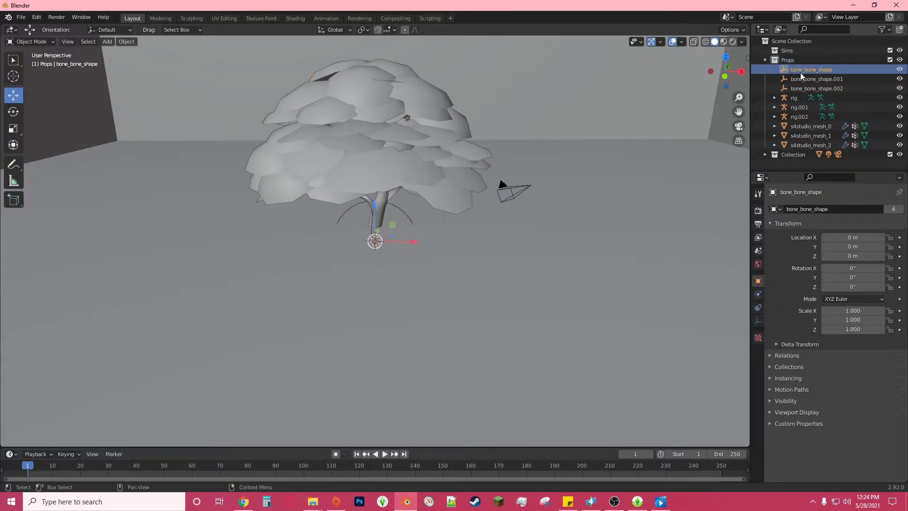
drag(799, 72, 810, 114)
right_click(807, 117)
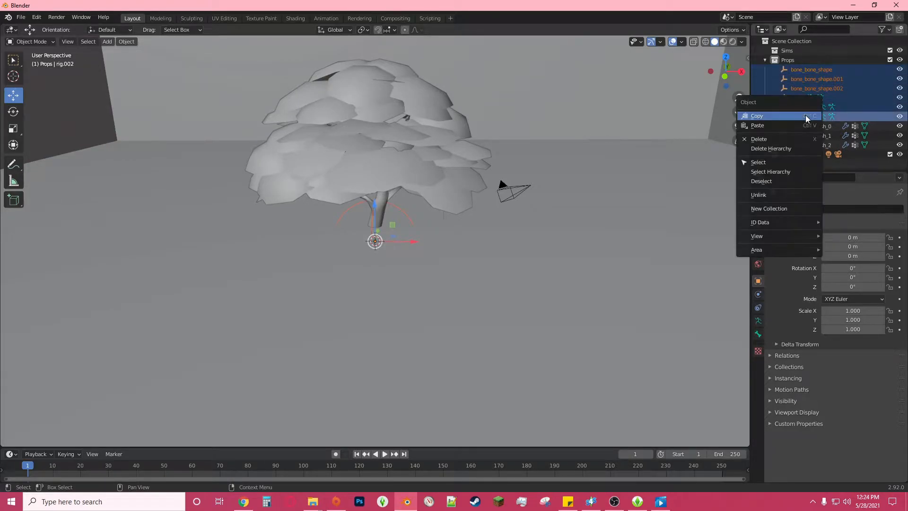
click(780, 139)
Step: Rename the trunk mesh s4studio_mesh_0 to Base
click(801, 70)
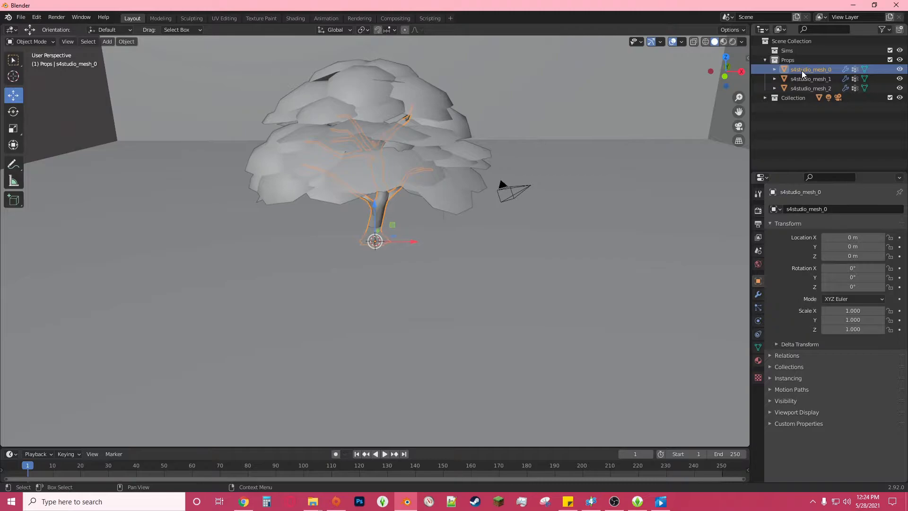
double_click(803, 70)
text(Bsa)
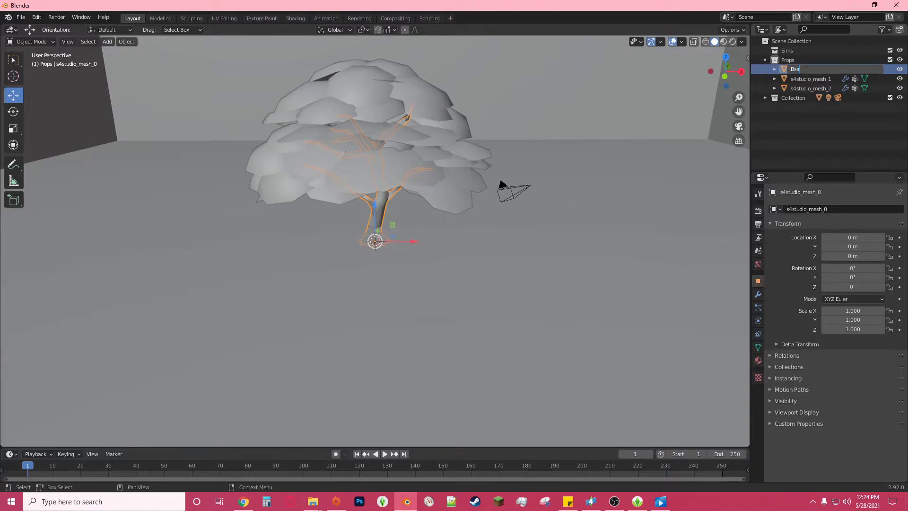
key(BackSpace)
key(BackSpace)
text(ase)
key(Return)
Step: Rename s4studio_mesh_1 to Branches and s4studio_mesh_2 to Leaves
double_click(805, 79)
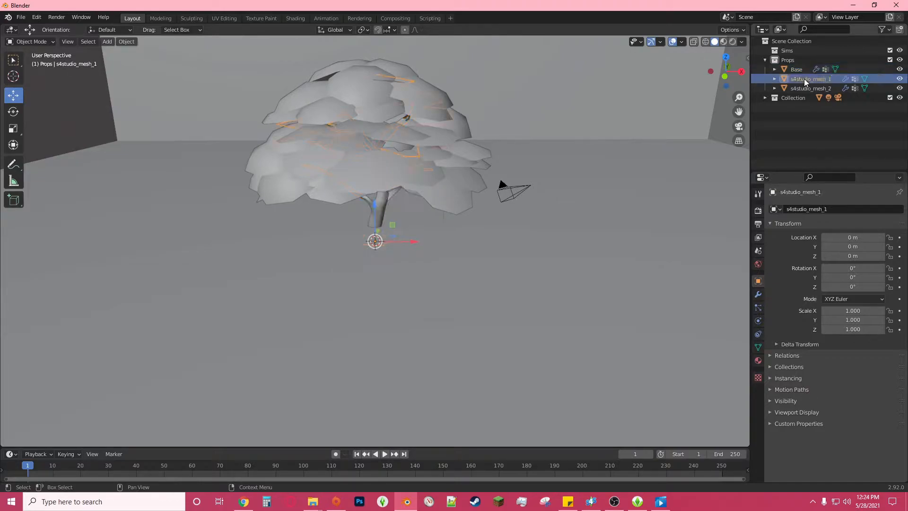
text(B)
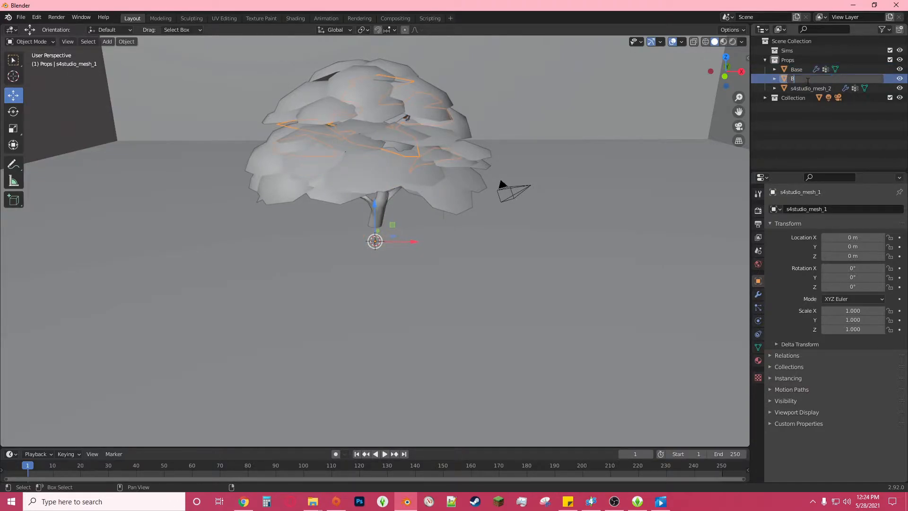
text(ranches)
key(Return)
double_click(810, 88)
text(Leaves)
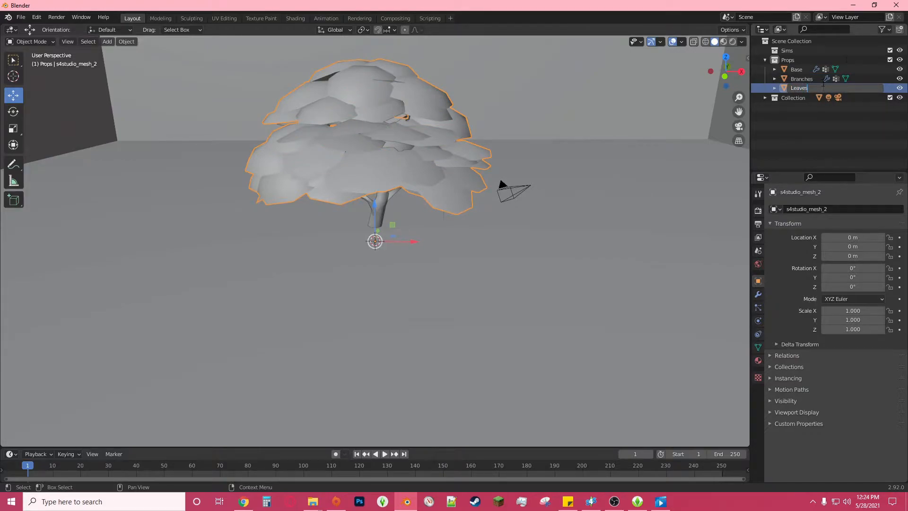
key(Return)
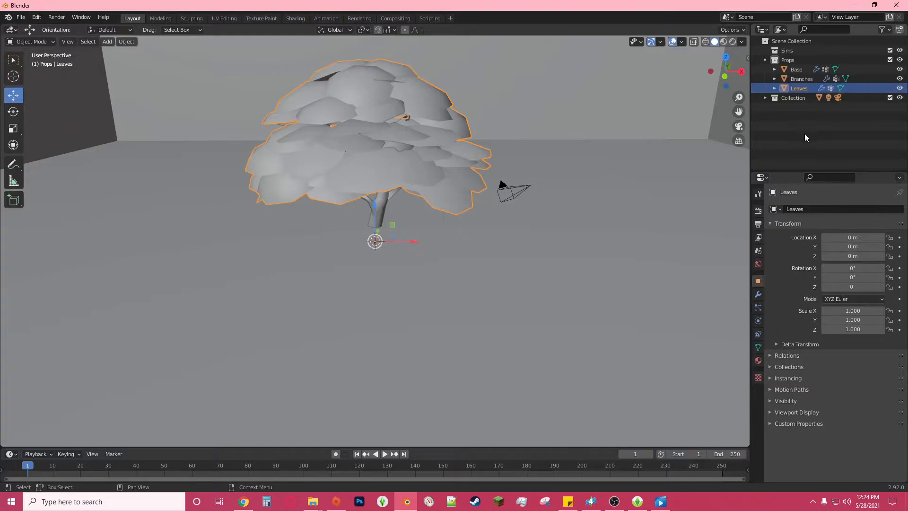
Step: Switch the viewport to Material Preview shading, enlarge the timeline area and change it to the Shader Editor
click(722, 42)
drag(558, 447, 505, 184)
click(11, 189)
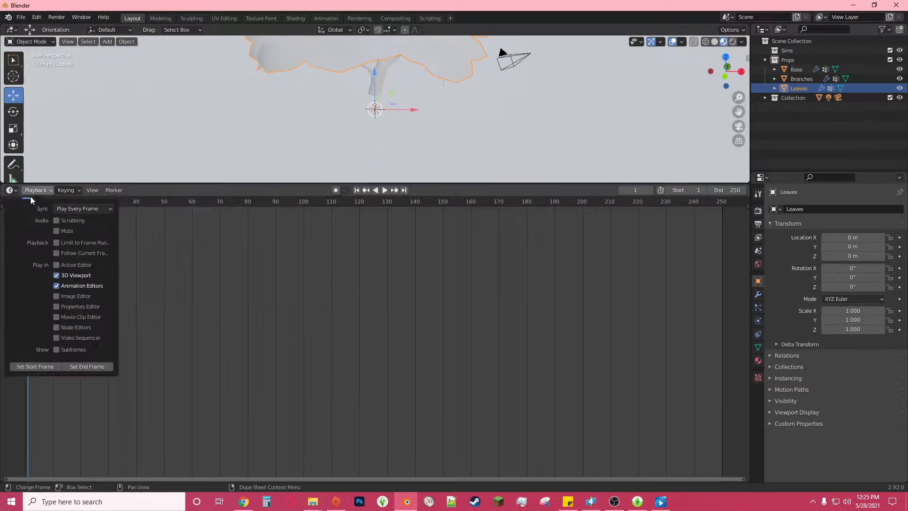
click(12, 190)
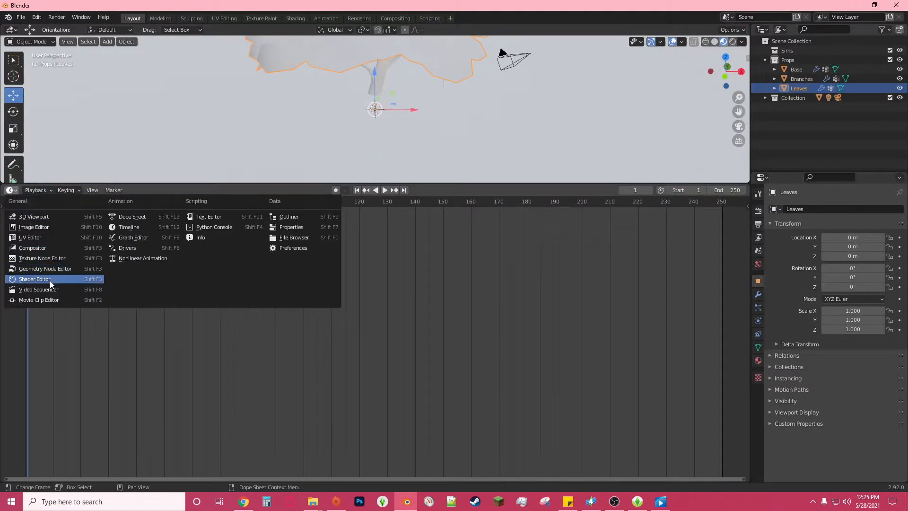
click(50, 279)
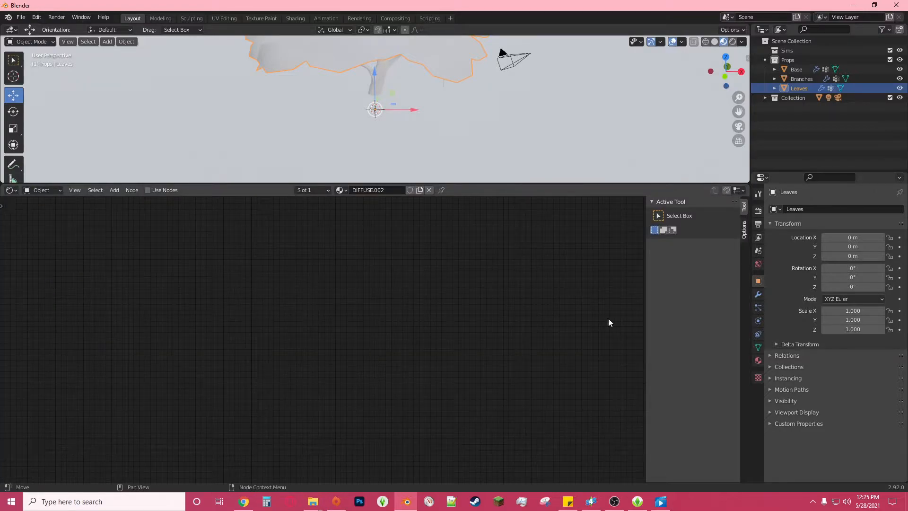
Step: Enable nodes for the Base object's DIFFUSE material and hide the Shader Editor's sidebar
click(798, 71)
click(757, 360)
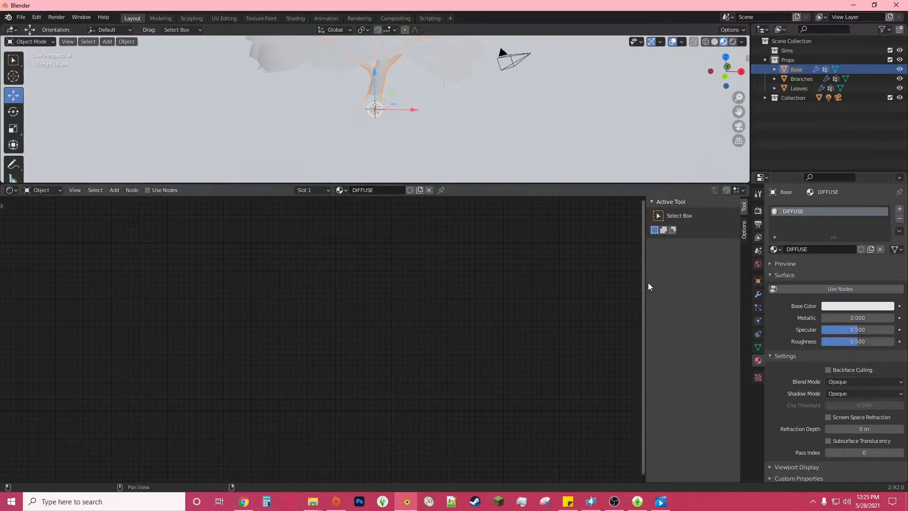
drag(645, 283, 707, 283)
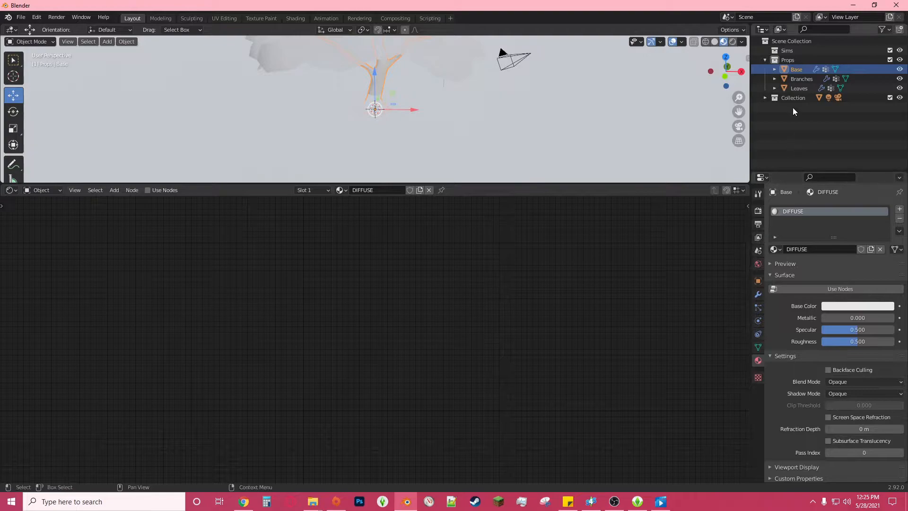
click(830, 288)
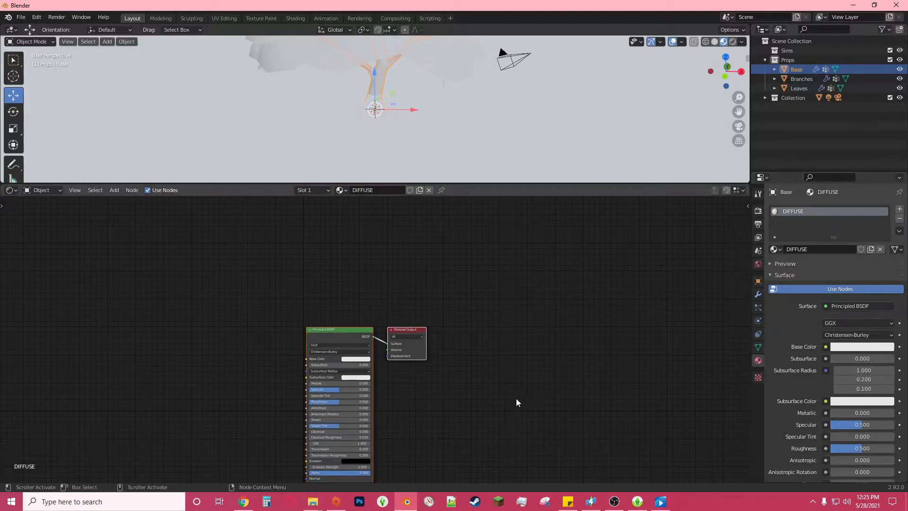
Step: Add an Image Texture to the Base material's Base Color and load Oak Tree base.png from the Props folder
scroll(516, 397, up, 2)
drag(515, 409, 493, 412)
middle_drag(493, 411, 557, 321)
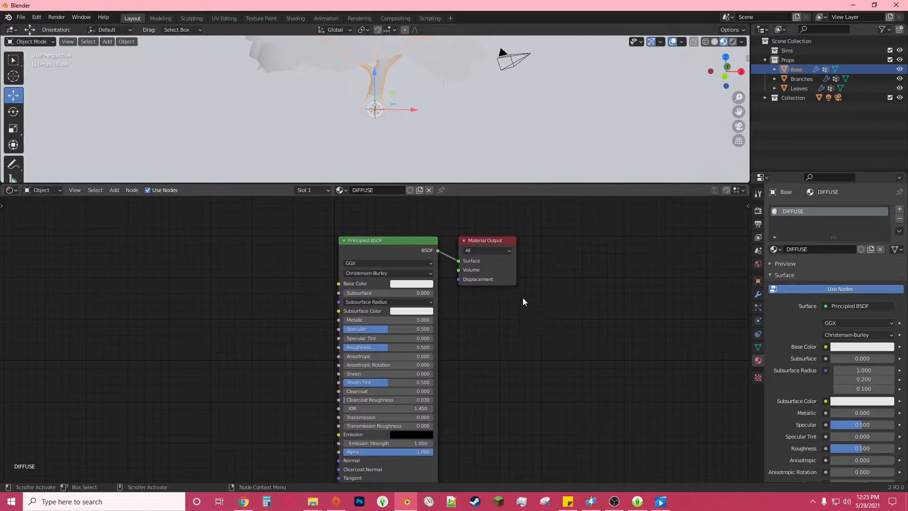
click(826, 347)
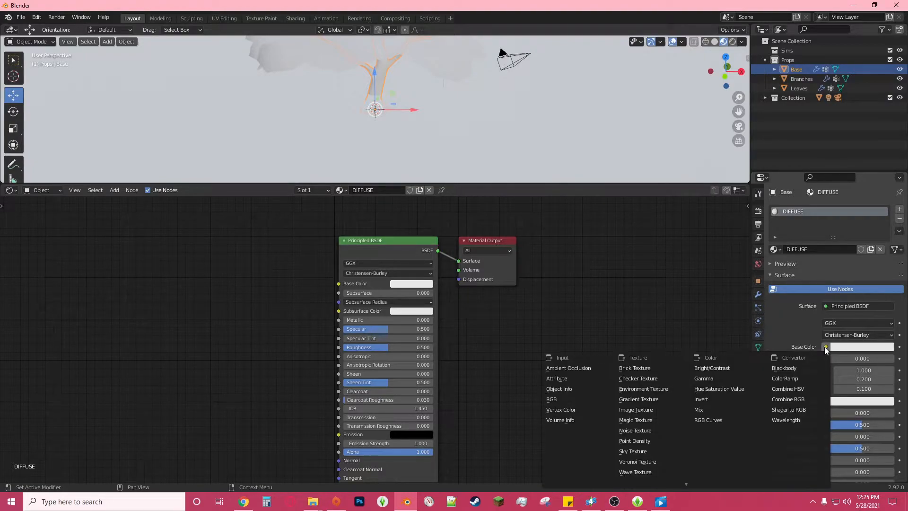
click(647, 410)
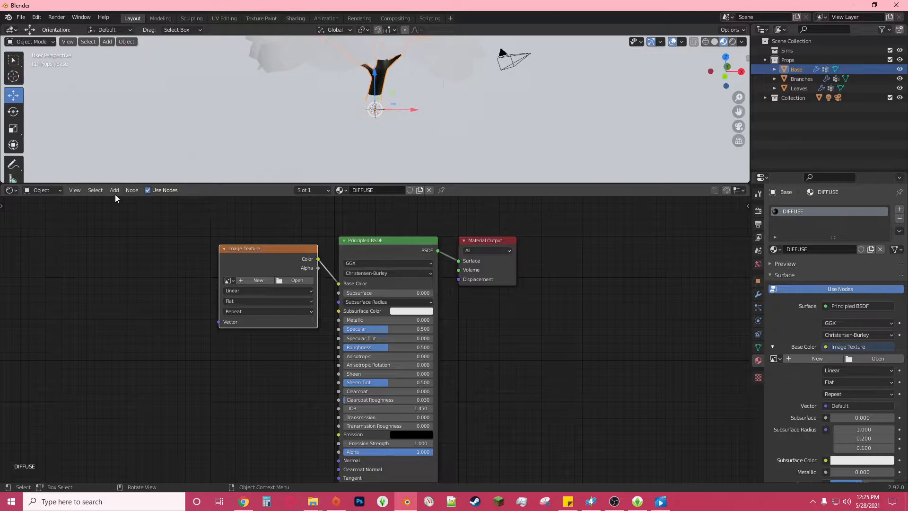
click(306, 280)
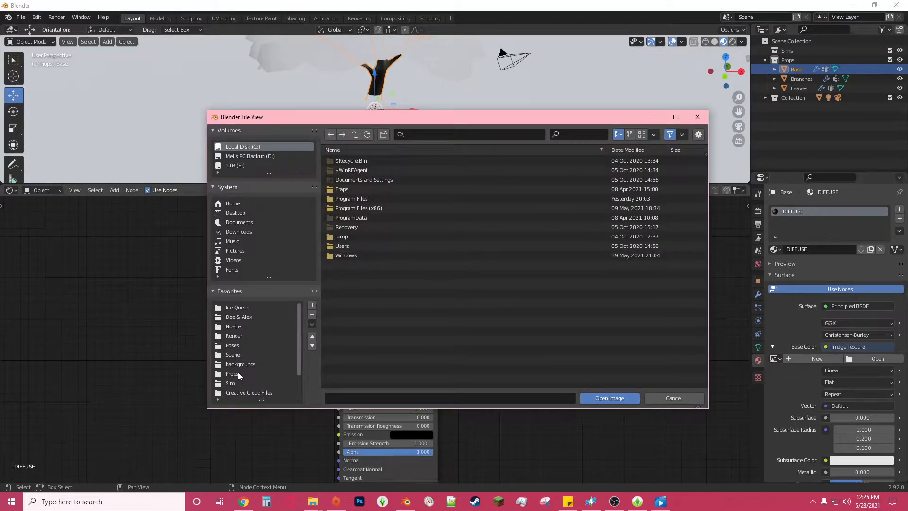
click(232, 374)
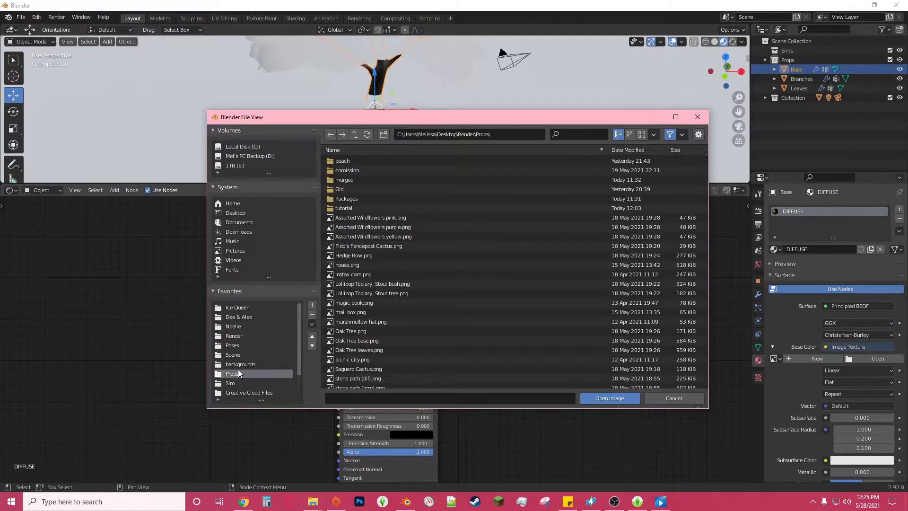
double_click(378, 340)
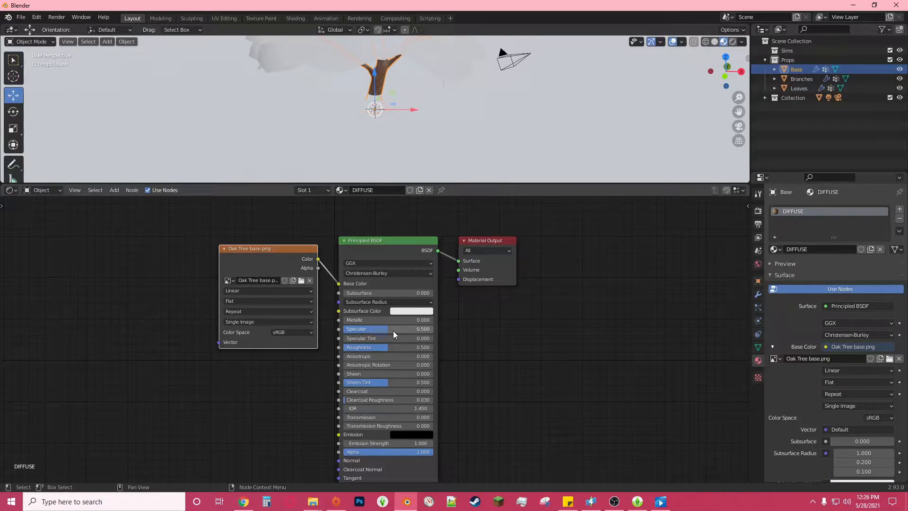
Step: Set the Base material's Specular to 0 and Roughness to 1.0
middle_drag(421, 142, 484, 77)
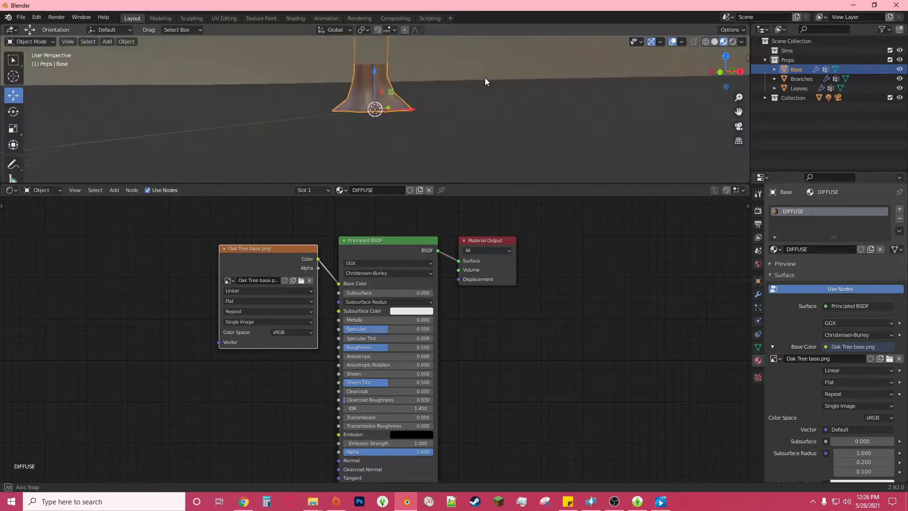
drag(739, 112, 741, 191)
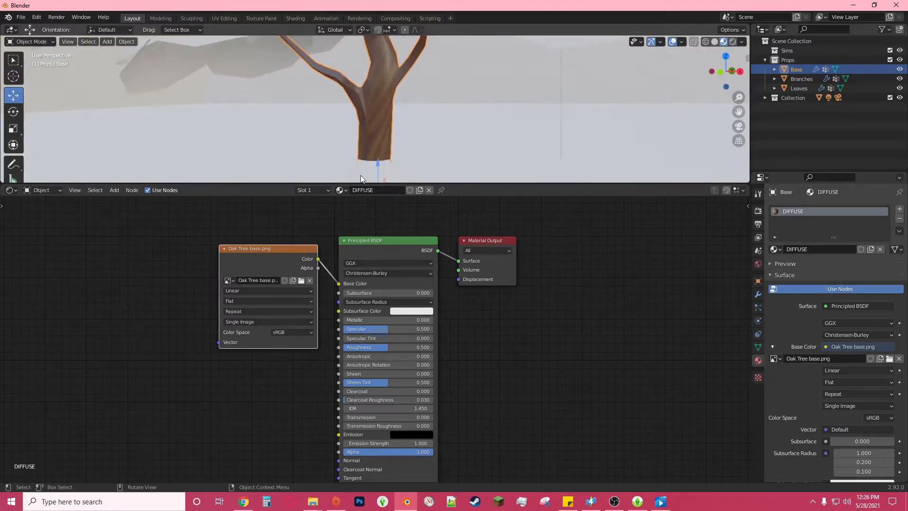
mouse_move(393, 329)
mouse_down()
mouse_move(342, 329)
mouse_move(433, 347)
mouse_up()
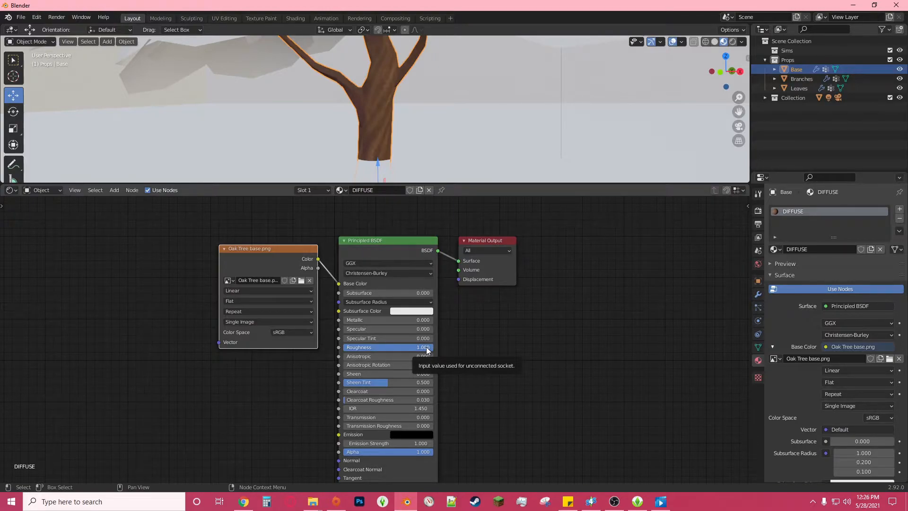
Step: Hide the Leaves mesh and enable nodes for the Branches object's DIFFUSE.001 material
drag(528, 186, 538, 256)
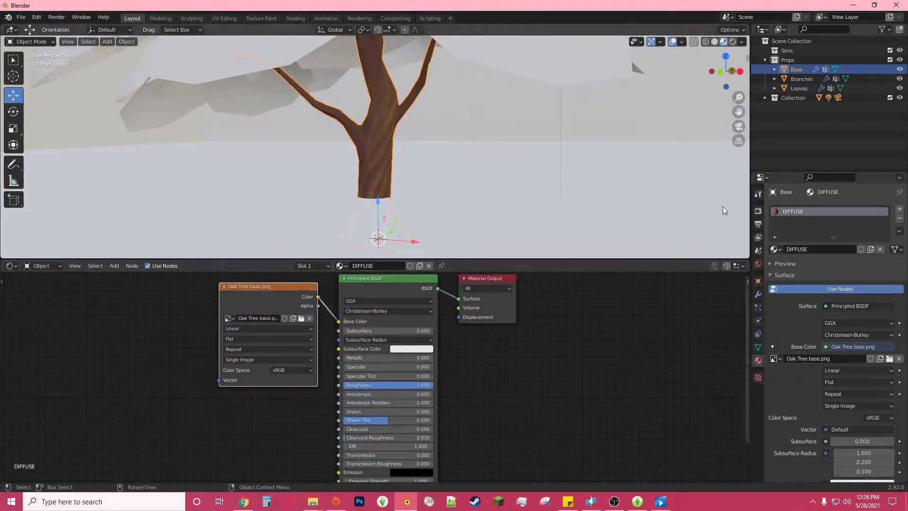
click(799, 80)
click(899, 87)
shift+middle_drag(587, 46, 584, 128)
middle_drag(467, 143, 554, 243)
click(846, 288)
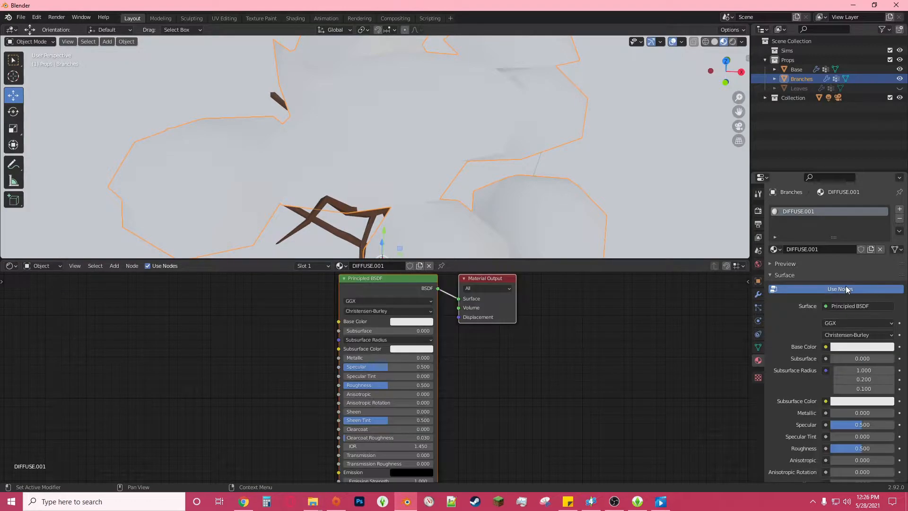
Step: Add an Image Texture to the Branches material's Base Color and insert a Mix Shader between Principled BSDF and Material Output
click(823, 348)
click(652, 410)
middle_drag(563, 372, 540, 384)
scroll(546, 371, down, 1)
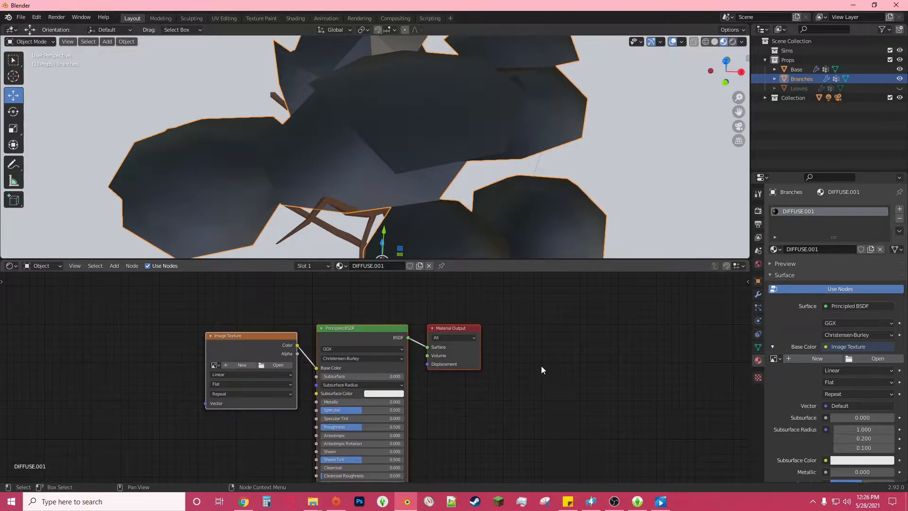
click(114, 266)
click(137, 279)
text(mi)
key(Return)
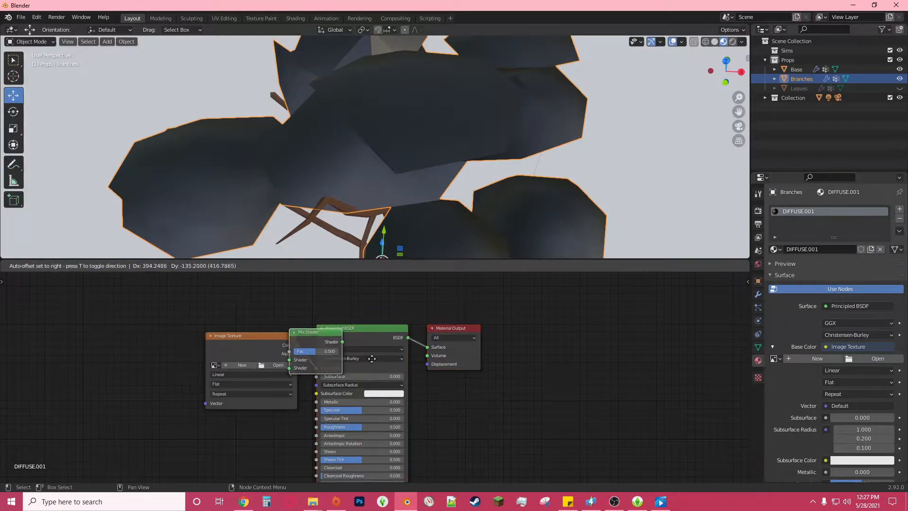
click(470, 350)
Step: Add a Transparent BSDF linked to the Mix Shader's first Shader input and connect the Branches image texture's Alpha to Fac
click(114, 266)
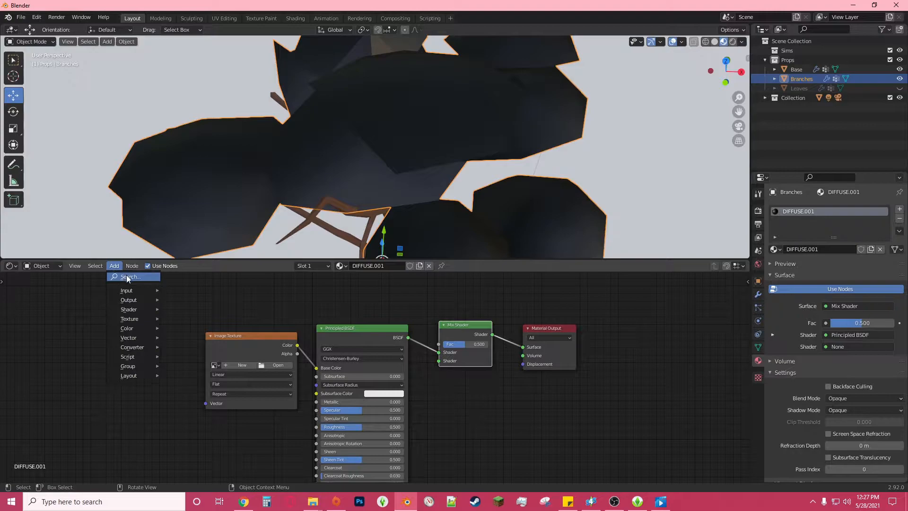
click(138, 279)
text(tra)
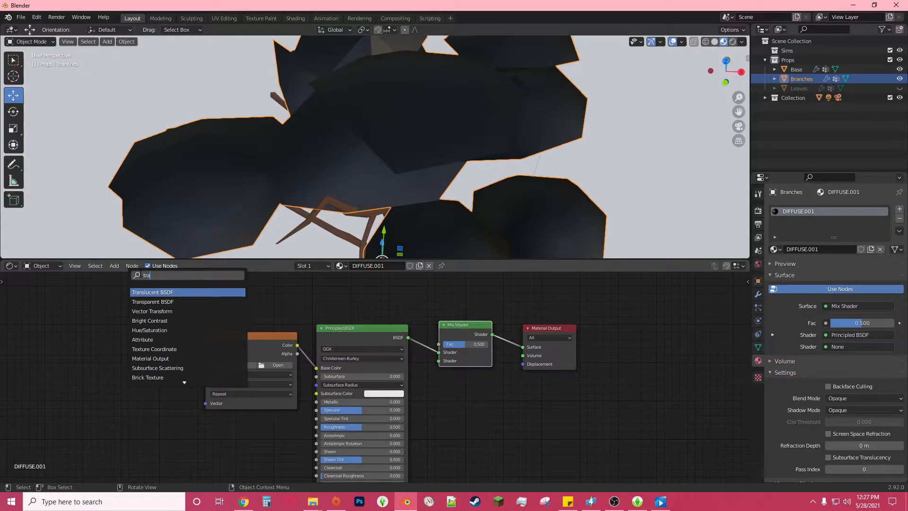
key(Down)
key(Return)
click(441, 307)
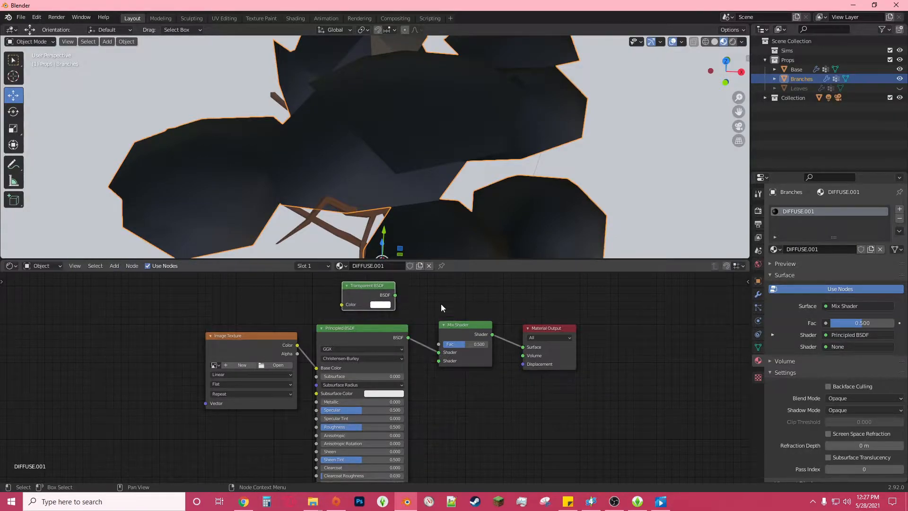
drag(395, 295, 438, 352)
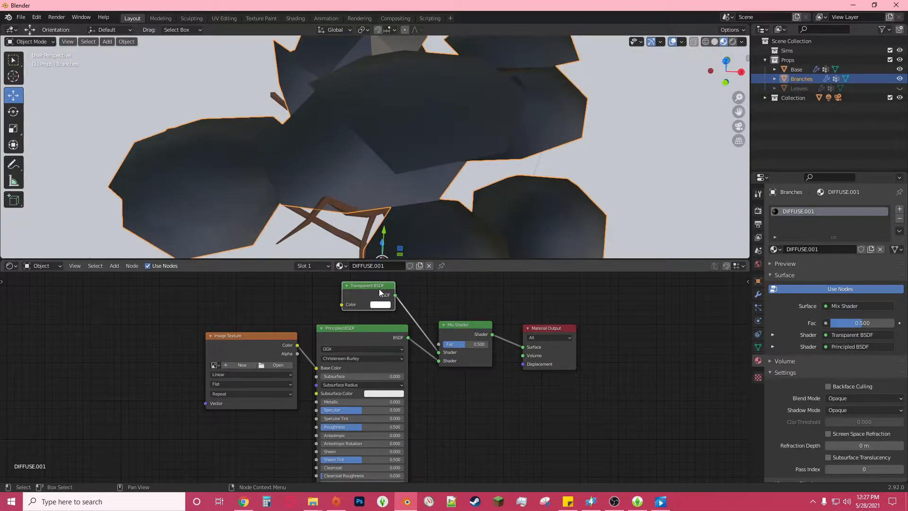
click(442, 355)
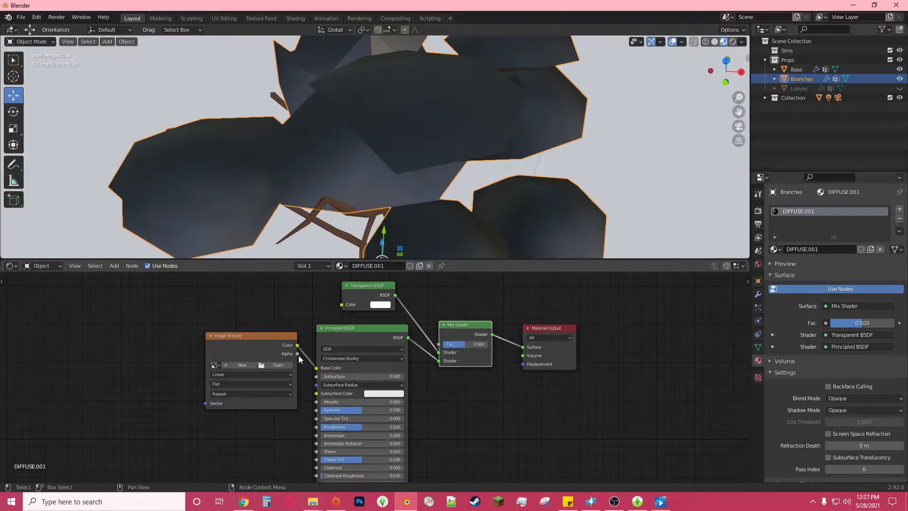
drag(297, 353, 439, 344)
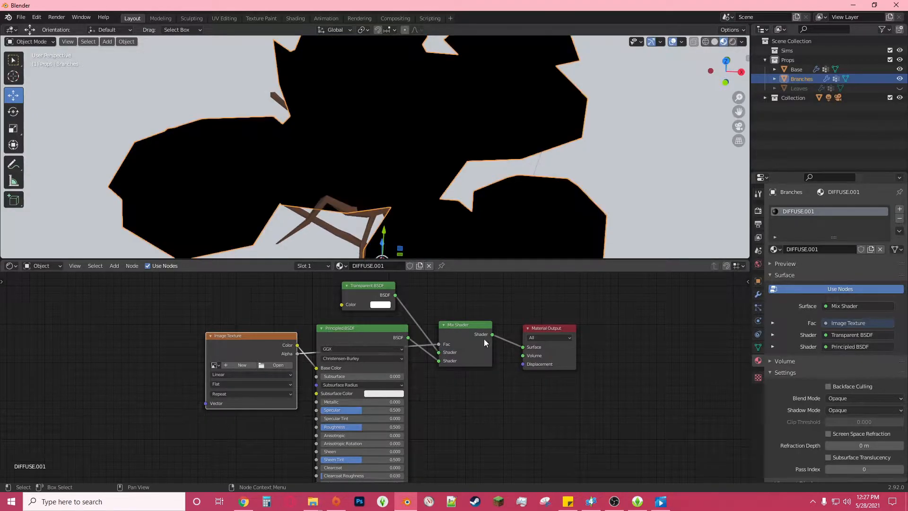
Step: Load Oak Tree leaves.png from the Props folder into the Branches material's Image Texture node
click(277, 365)
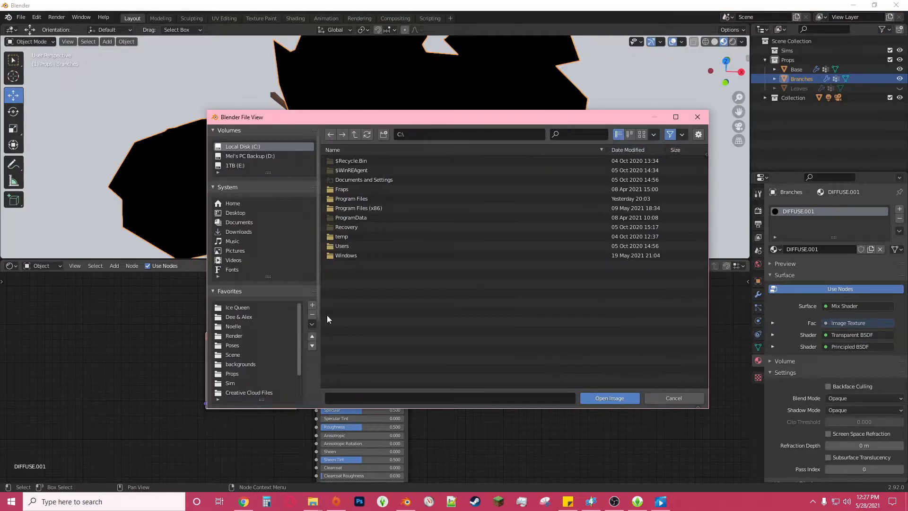
click(240, 376)
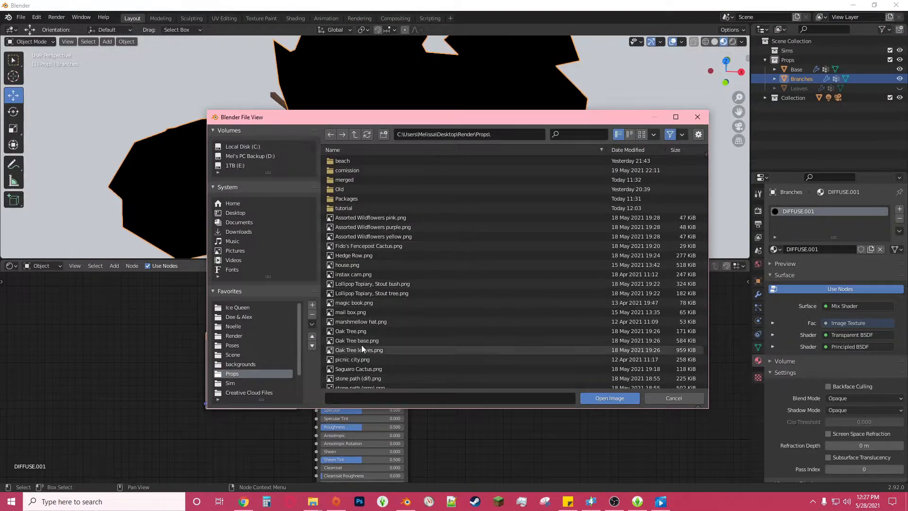
double_click(381, 350)
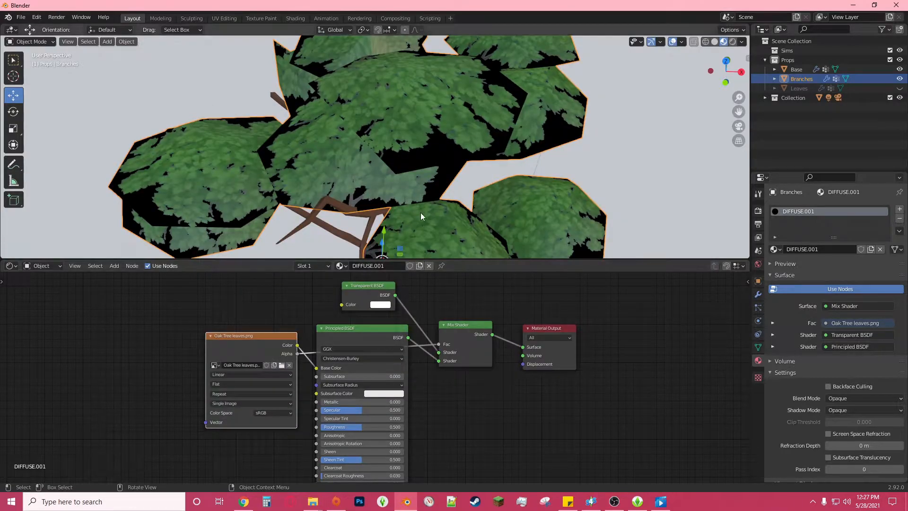
Step: Set the Branches material's Blend Mode and Shadow Mode to Alpha Hashed
click(861, 399)
click(861, 429)
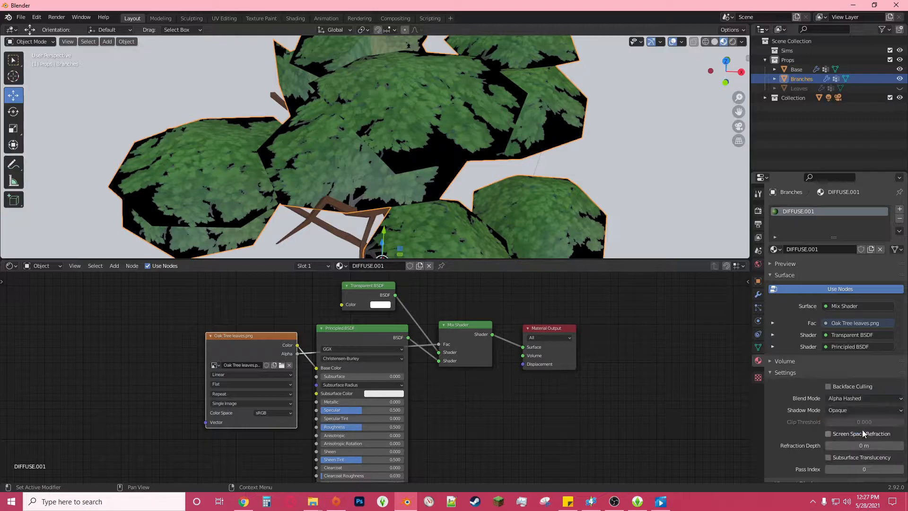
click(861, 411)
click(852, 451)
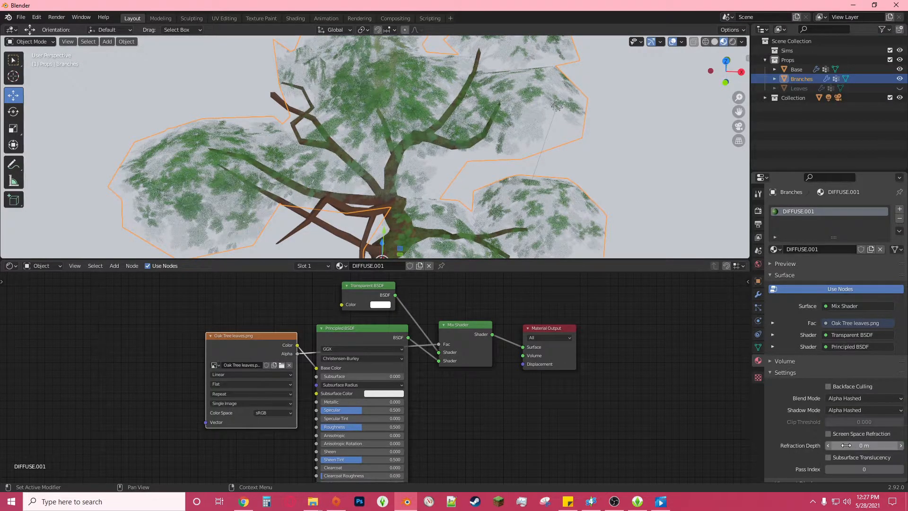
Step: Unhide the Leaves mesh and enable nodes for its DIFFUSE.002 material
drag(583, 261, 577, 471)
middle_drag(552, 408, 560, 327)
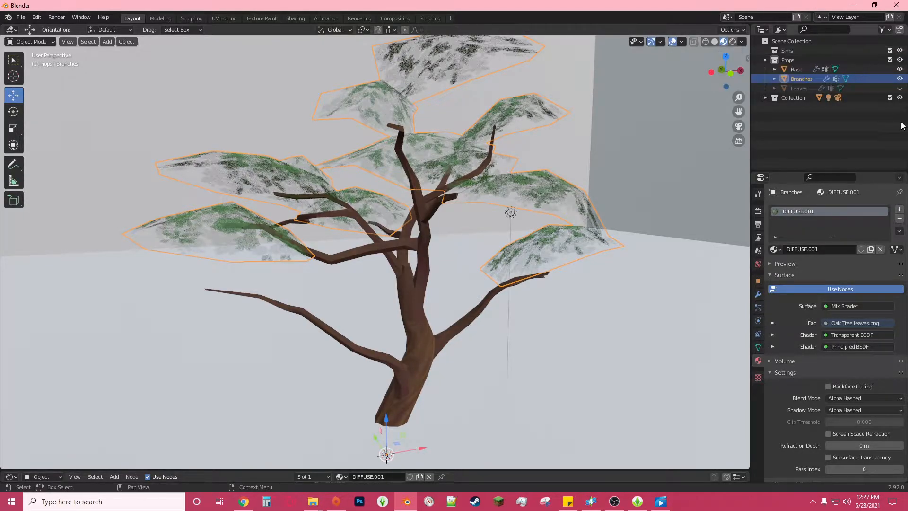
click(899, 88)
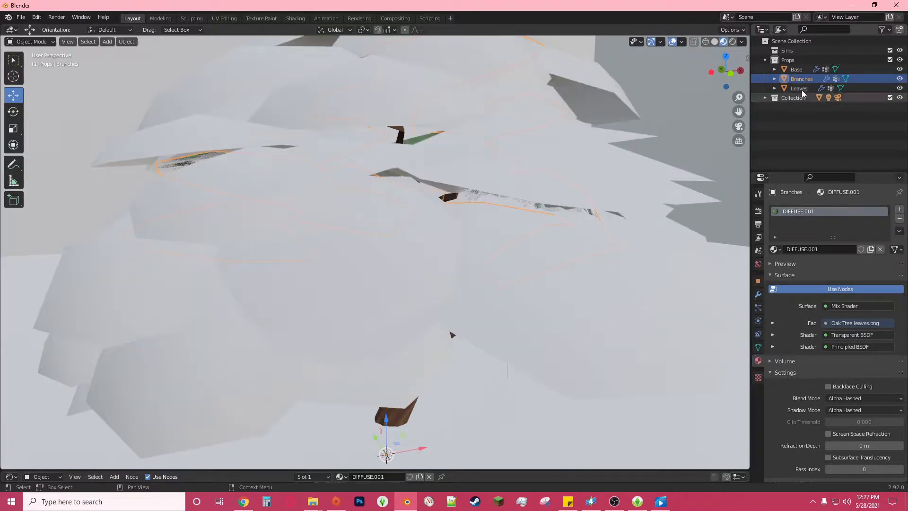
click(800, 89)
drag(595, 471, 603, 162)
click(874, 289)
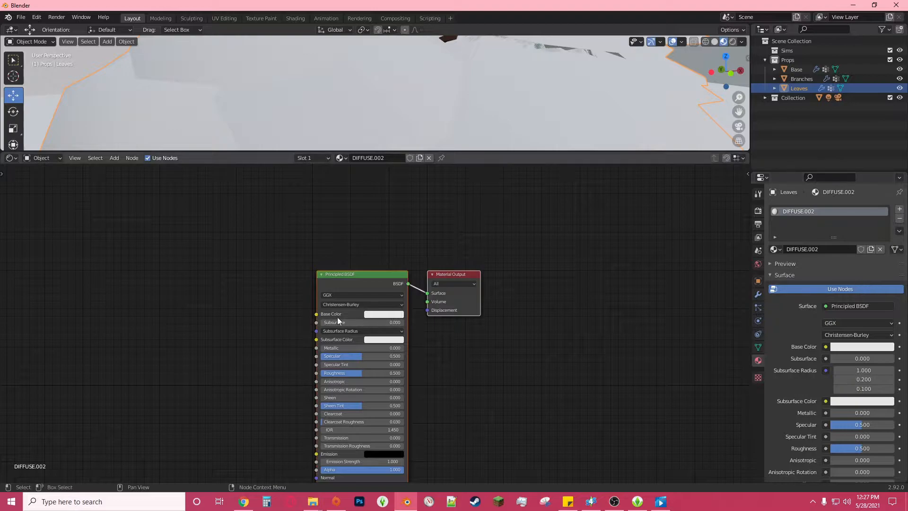
Step: Add an Image Texture to the Leaves material's Base Color and load Oak Tree leaves.png from the Props folder
click(825, 347)
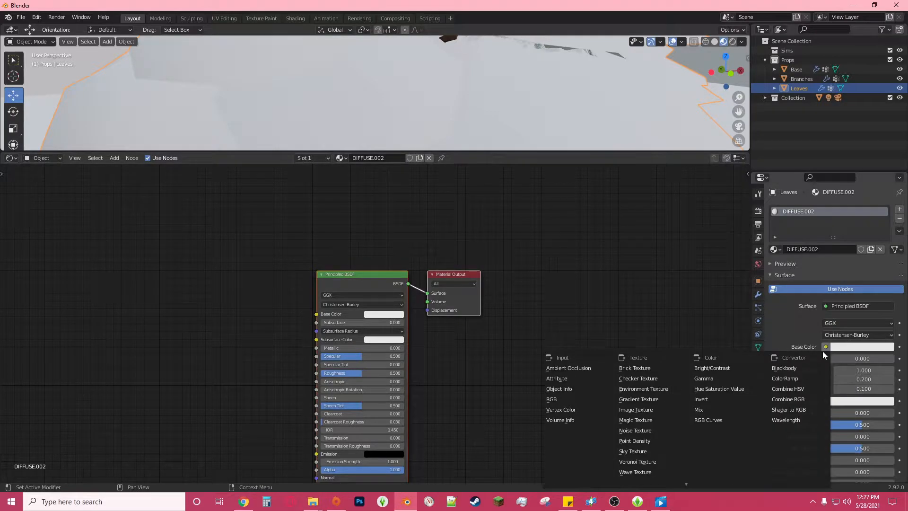
click(650, 399)
click(282, 311)
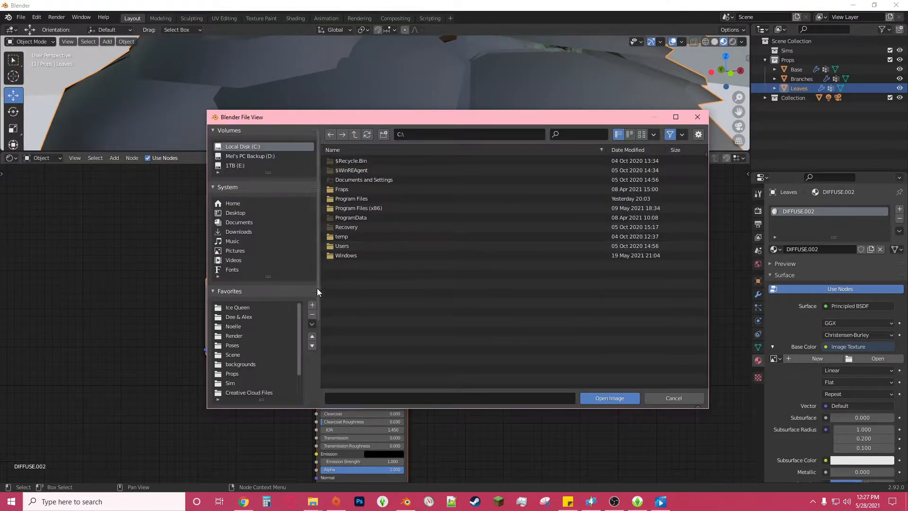
click(242, 373)
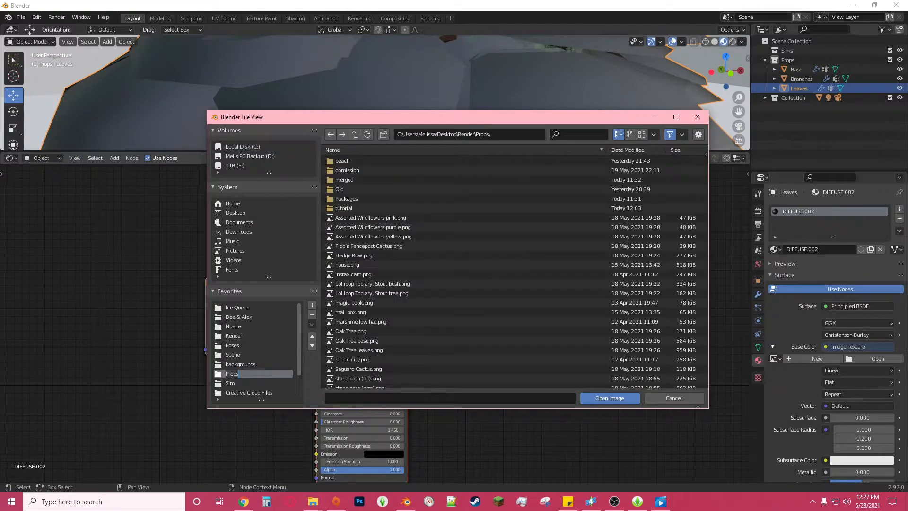
double_click(377, 350)
Step: Insert a Mix Shader between the Principled BSDF and Material Output of the Leaves material
click(114, 157)
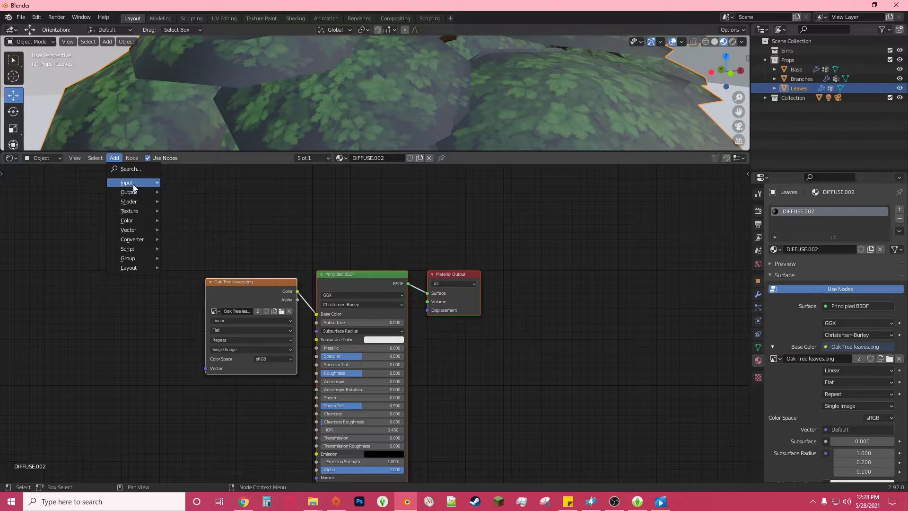
click(133, 168)
text(mi)
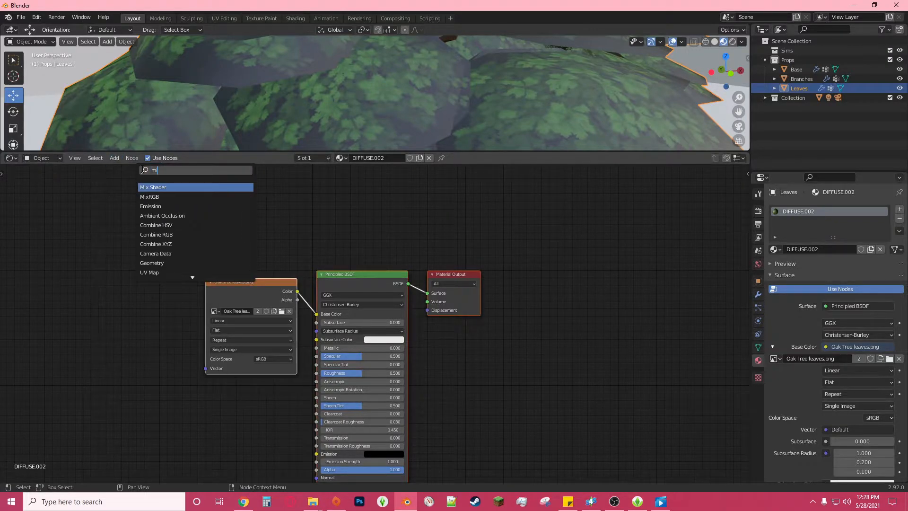
click(186, 189)
click(465, 272)
Step: Add a Transparent BSDF to the Leaves material's first Mix Shader input and connect the leaf texture's Alpha to Fac
click(114, 157)
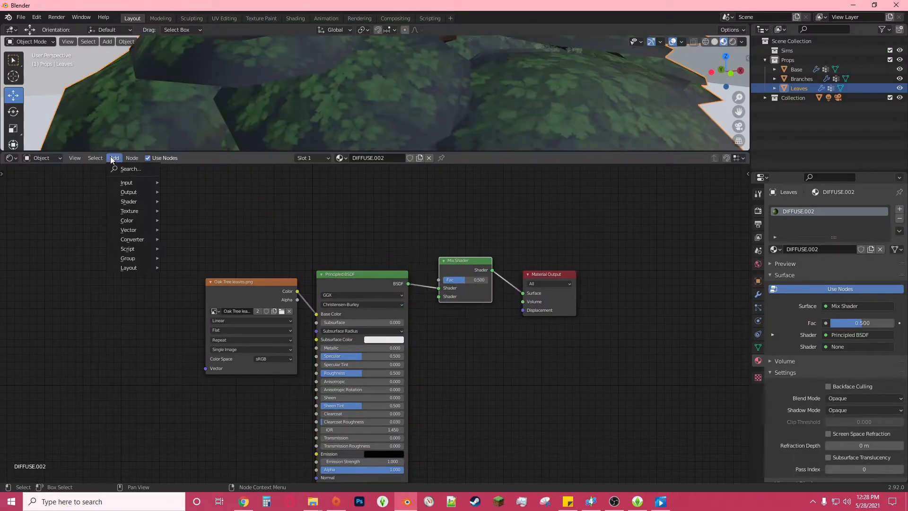
click(134, 169)
text(tra)
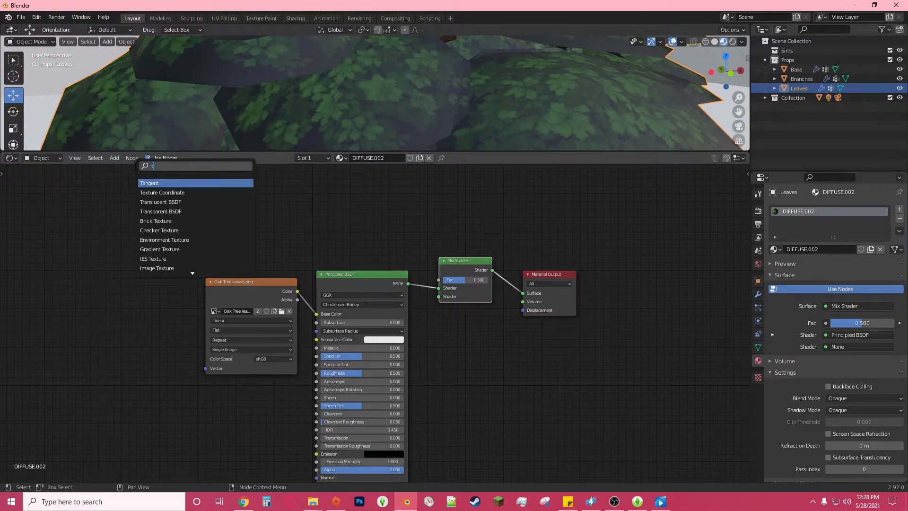
click(160, 193)
click(393, 241)
drag(394, 238, 438, 288)
drag(296, 299, 439, 280)
Step: Set the Leaves material's Blend Mode and Shadow Mode to Alpha Hashed
click(851, 398)
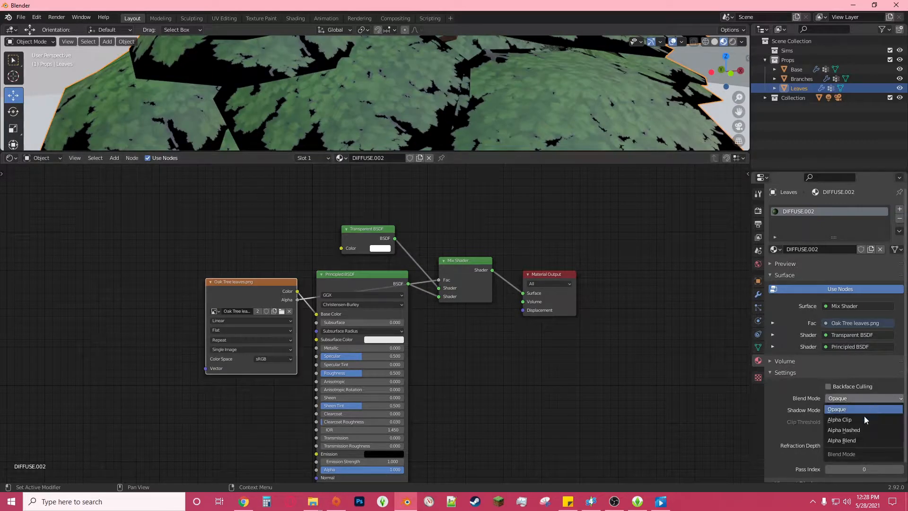
click(855, 415)
click(852, 410)
click(861, 451)
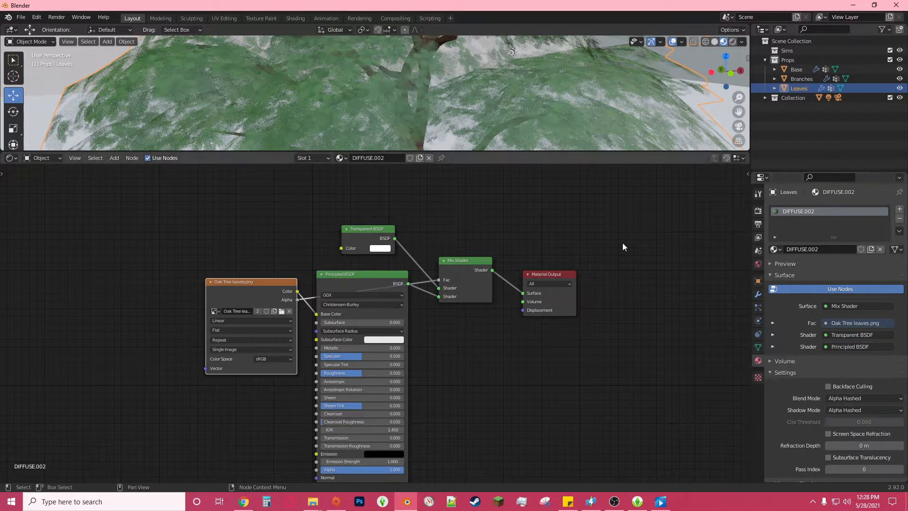
Step: Set Specular to 0 and Roughness to 1 in the Leaves and Branches materials
drag(544, 151, 544, 213)
drag(351, 387, 414, 405)
click(800, 82)
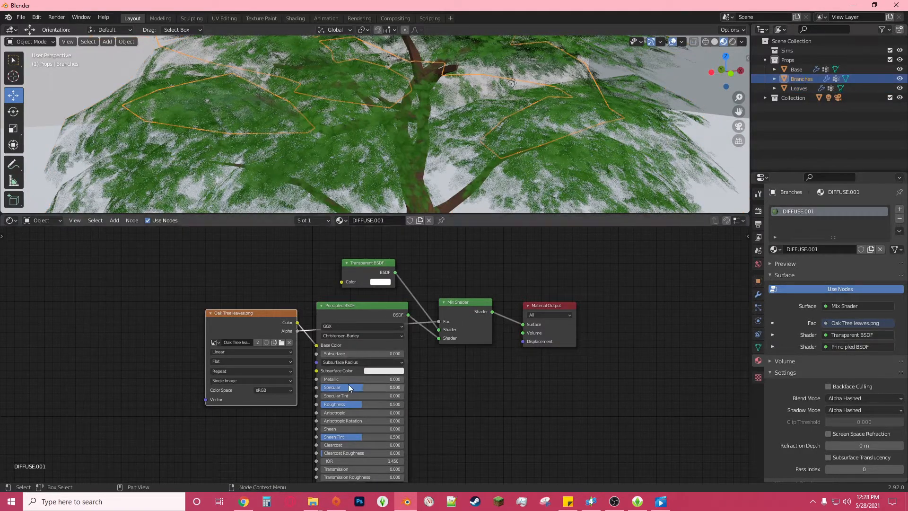
drag(366, 406, 418, 400)
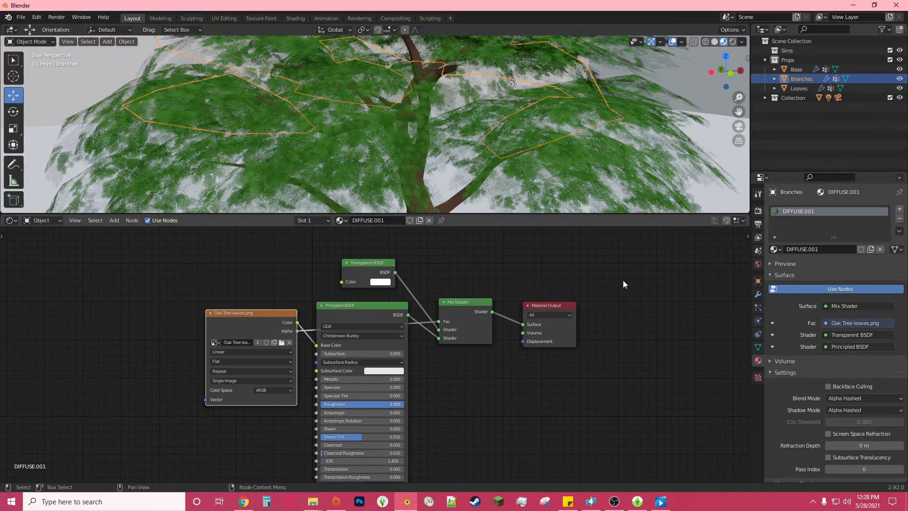
Step: Enlarge the 3D viewport, examine the whole tree in Rendered shading, and return to Material Preview
drag(620, 214, 619, 473)
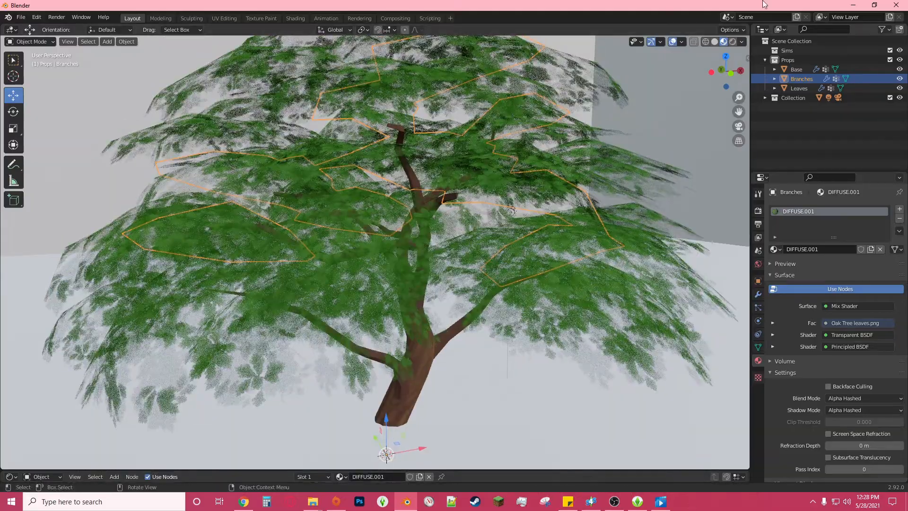
click(732, 43)
mouse_move(607, 247)
middle_down()
mouse_move(566, 248)
mouse_move(520, 273)
mouse_move(559, 279)
mouse_move(576, 293)
mouse_move(588, 253)
mouse_move(628, 243)
middle_up()
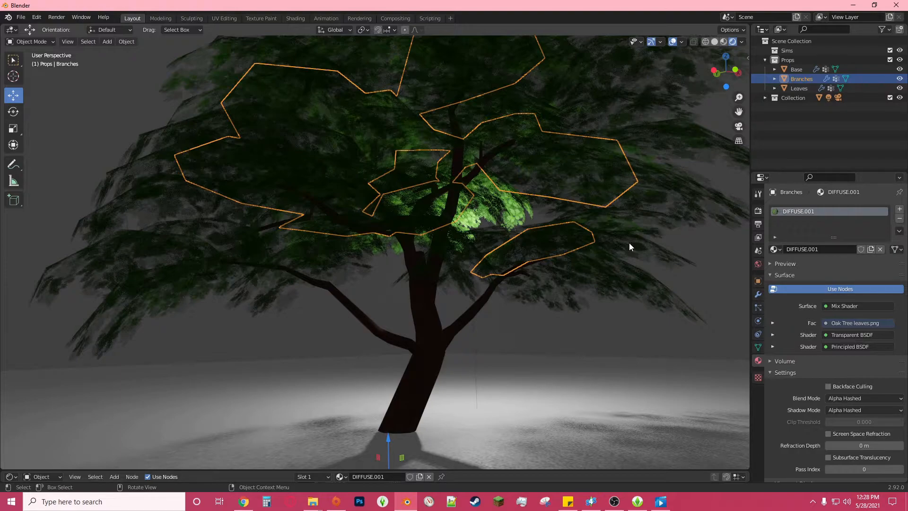
scroll(629, 242, down, 8)
click(726, 41)
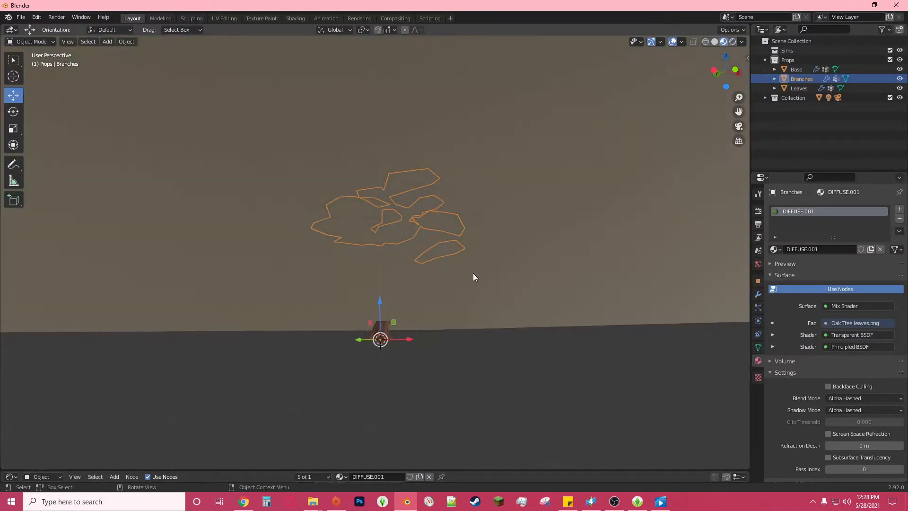
scroll(471, 274, up, 8)
mouse_move(479, 255)
middle_down()
mouse_move(470, 276)
mouse_move(453, 251)
middle_up()
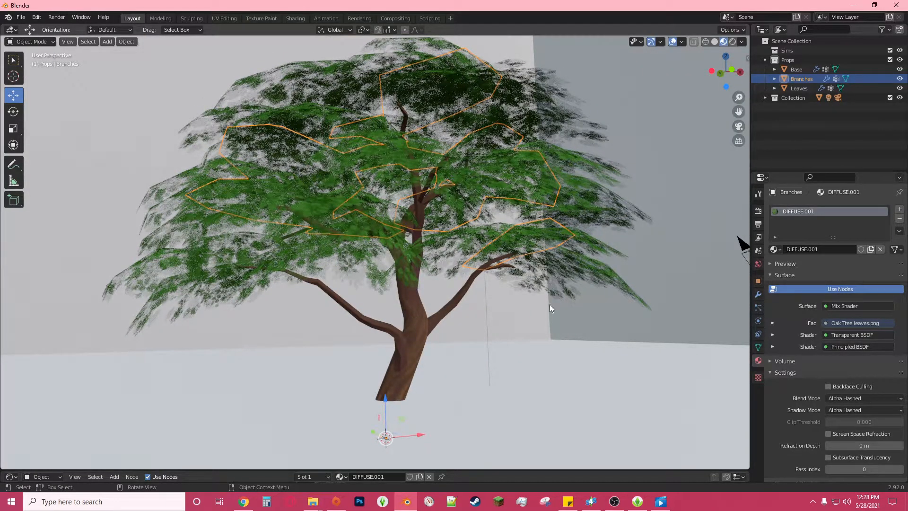
Step: Try moving the Branches mesh on its own along the X axis, and undo the move
drag(417, 433, 477, 416)
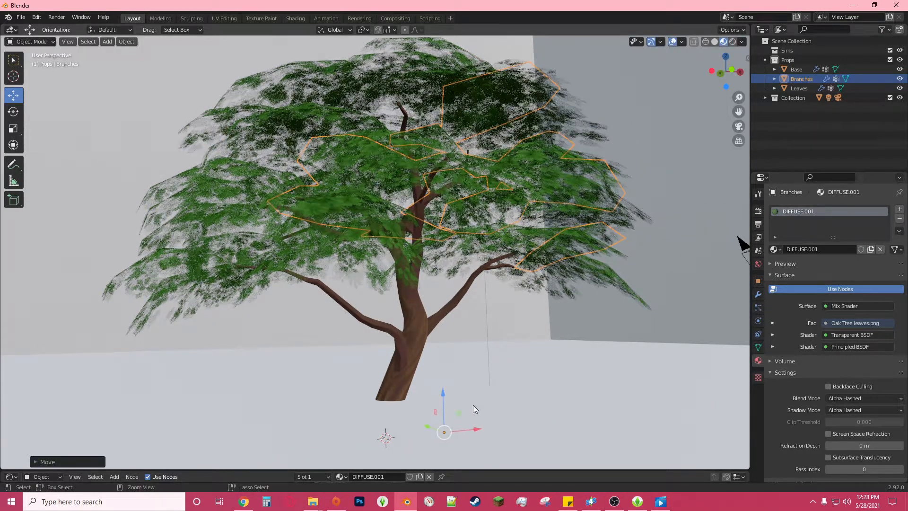
key(ctrl+z)
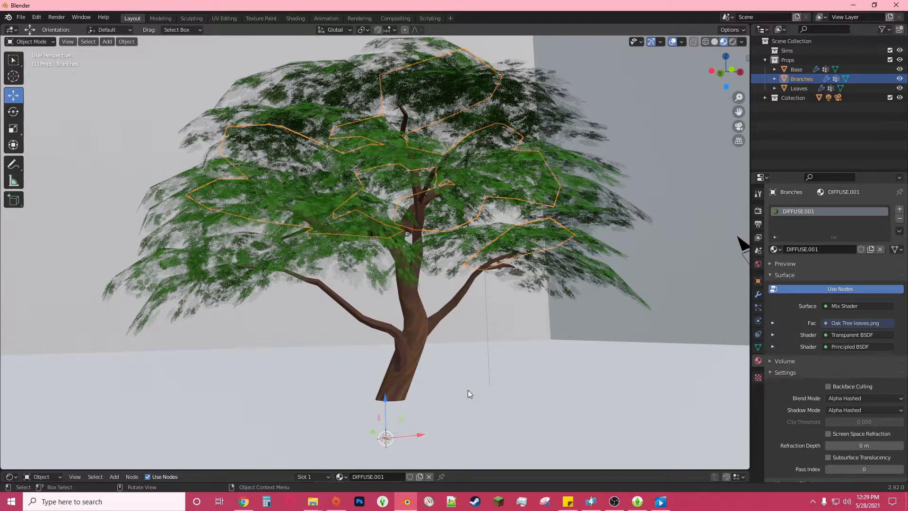
Step: Join the Base, Branches and Leaves meshes into one object and rename it Oak Tree
ctrl+click(798, 70)
ctrl+click(802, 88)
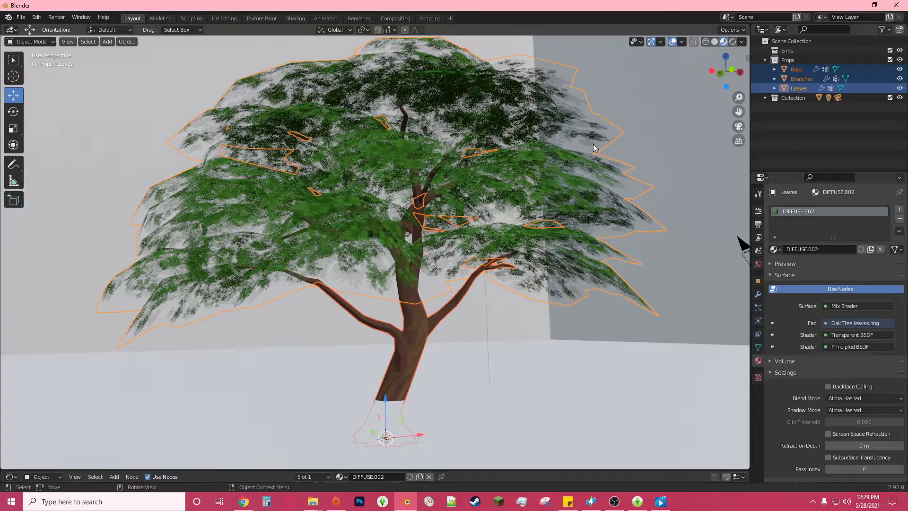
key(ctrl+j)
double_click(797, 69)
text(Oak Tree)
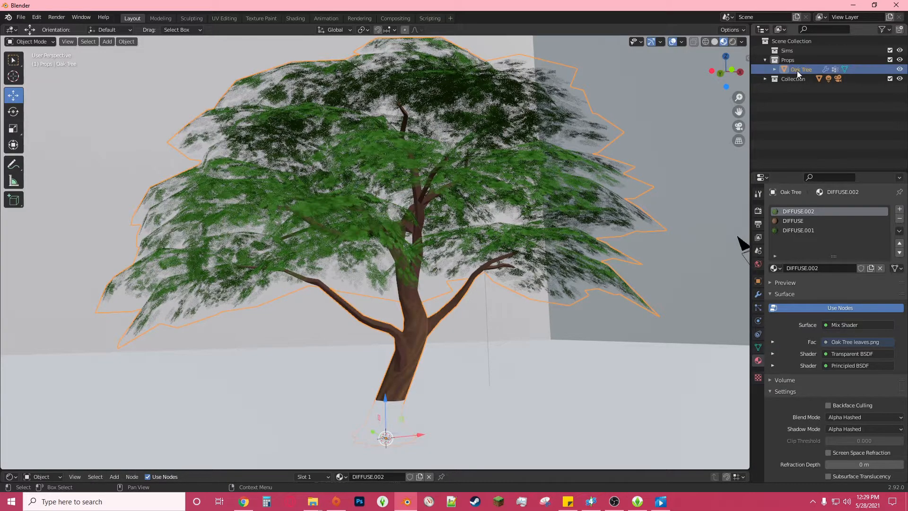
key(Return)
Step: Move the Oak Tree away from the world origin toward the room's far corner
drag(416, 441, 351, 363)
scroll(558, 222, down, 3)
middle_drag(400, 345, 387, 372)
drag(392, 348, 4, 348)
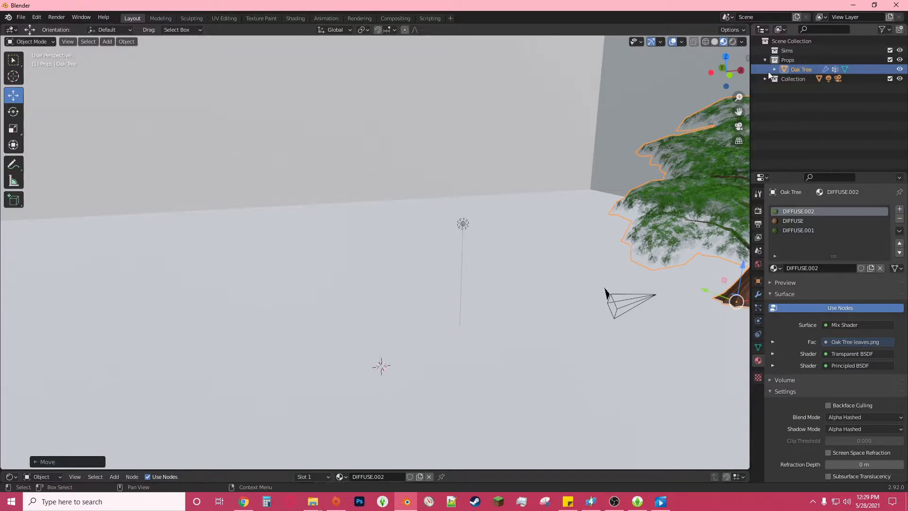
Step: Append bone_bone_shape, rig, s4studio_mesh_0, s4studio_mesh_1 and s4studio_mesh_2 from the potted plant's blend file in the Props tutorial folder
click(28, 21)
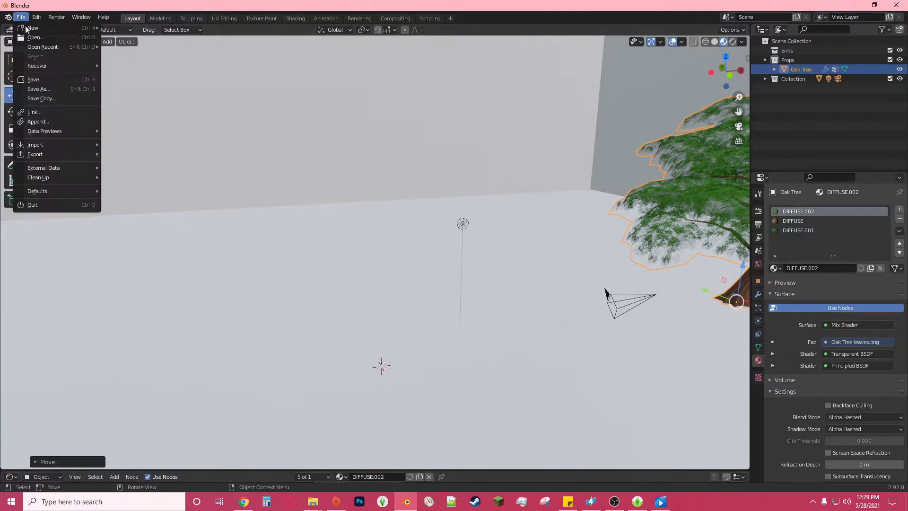
click(37, 121)
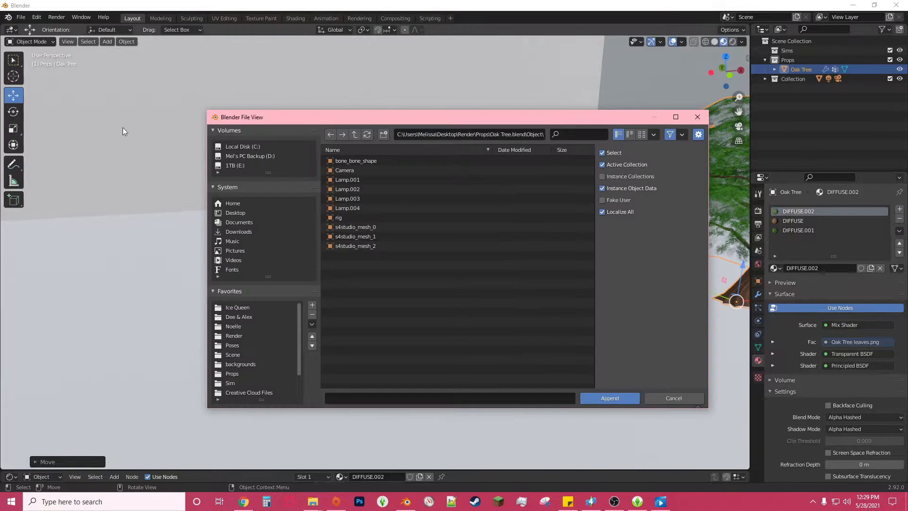
click(356, 135)
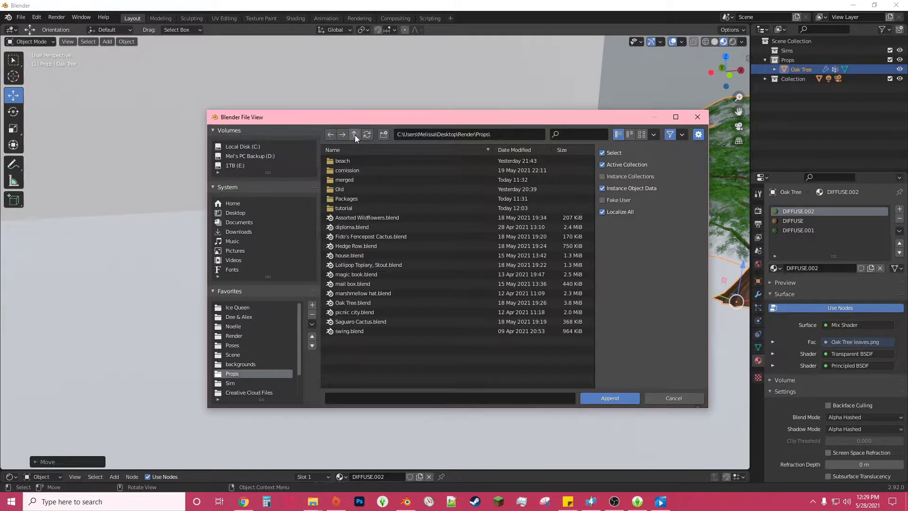
click(347, 211)
double_click(353, 173)
click(359, 236)
click(370, 245)
shift+click(364, 227)
click(602, 399)
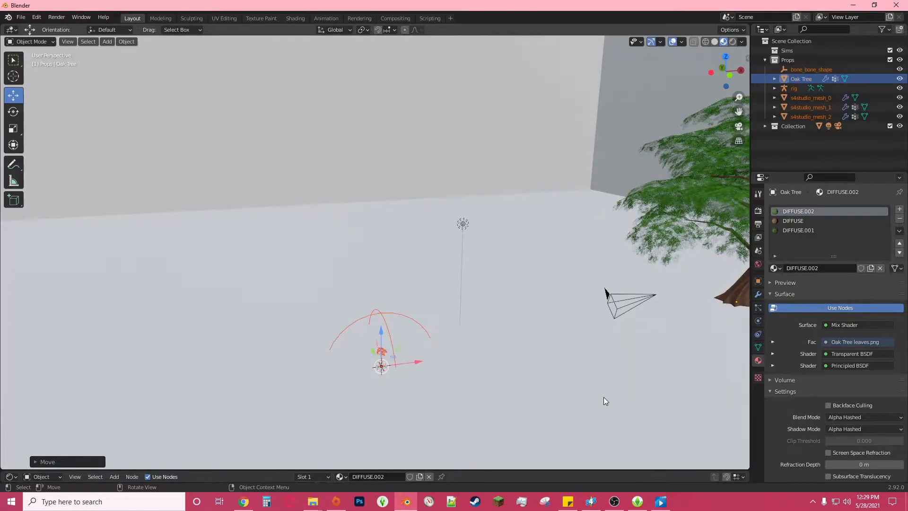
Step: Hide and unhide the three appended s4studio meshes one at a time to identify which plant part each one is
scroll(473, 381, up, 4)
middle_drag(488, 366, 548, 392)
scroll(534, 395, up, 2)
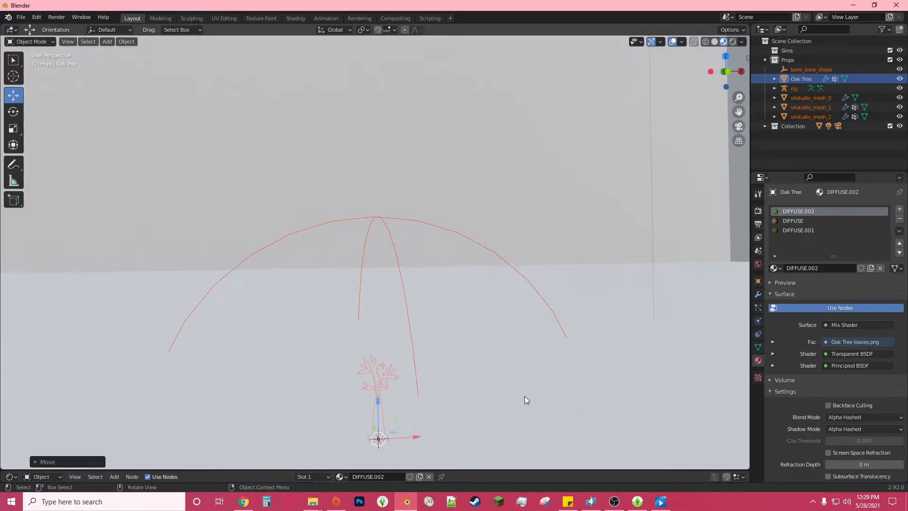
click(899, 97)
click(899, 98)
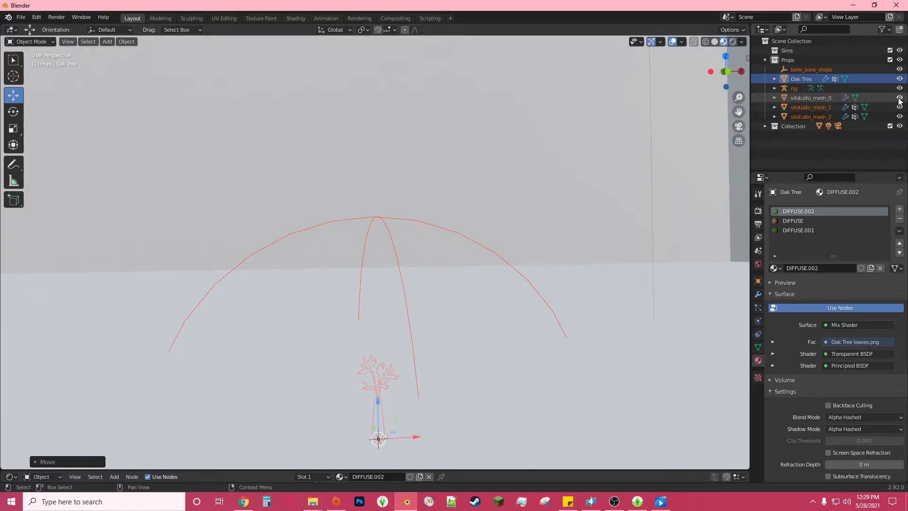
click(899, 99)
click(898, 98)
click(899, 109)
click(898, 109)
click(899, 118)
click(898, 117)
click(897, 108)
click(896, 99)
click(899, 108)
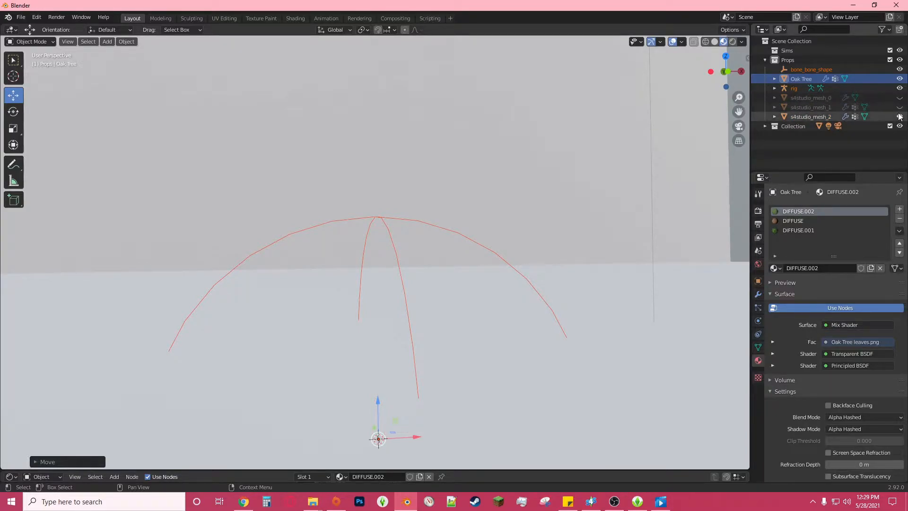
click(899, 99)
Step: Examine the vase and flowers from several angles and toggle s4studio_mesh_1's visibility to check its part
middle_drag(725, 132, 552, 220)
middle_drag(583, 223, 570, 231)
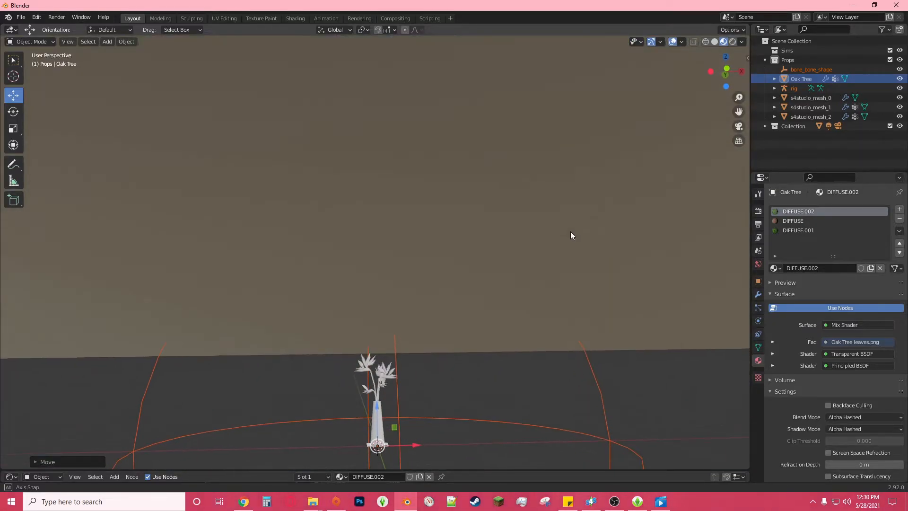
middle_drag(488, 385, 621, 314)
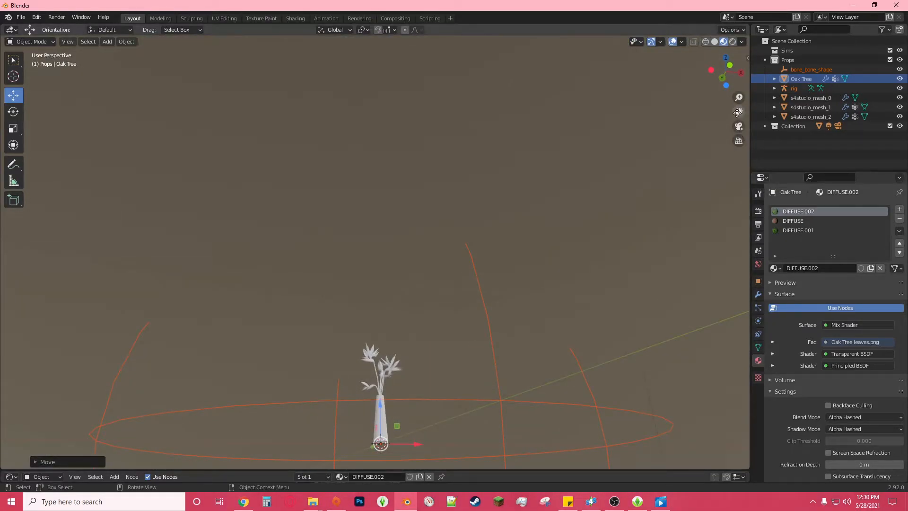
middle_drag(543, 307, 583, 325)
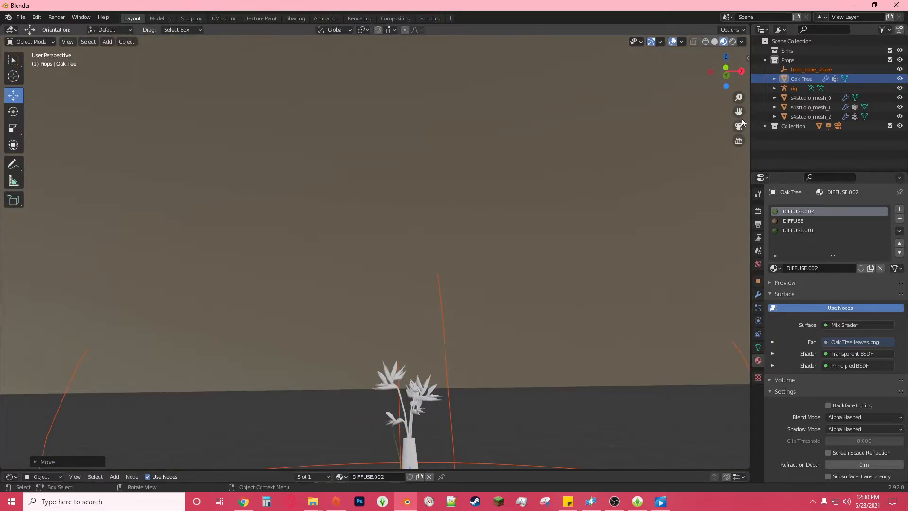
shift+middle_drag(426, 456, 412, 439)
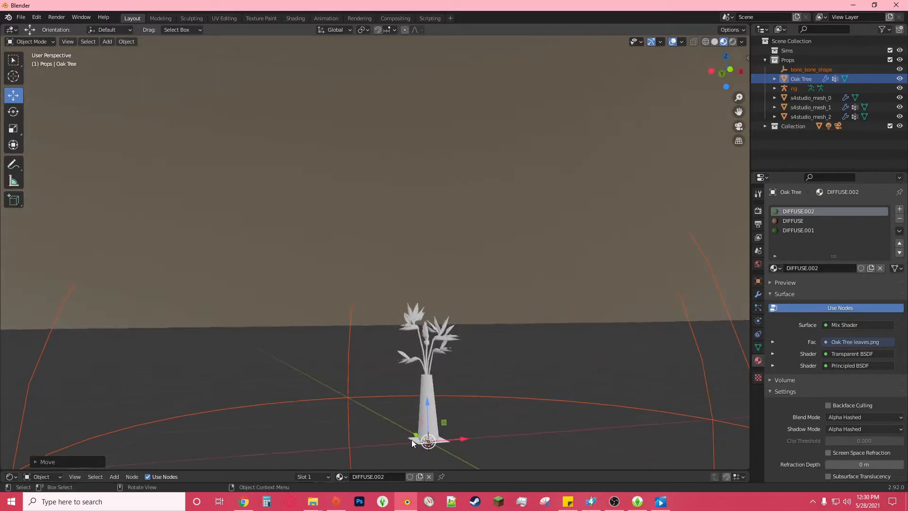
click(898, 108)
click(898, 108)
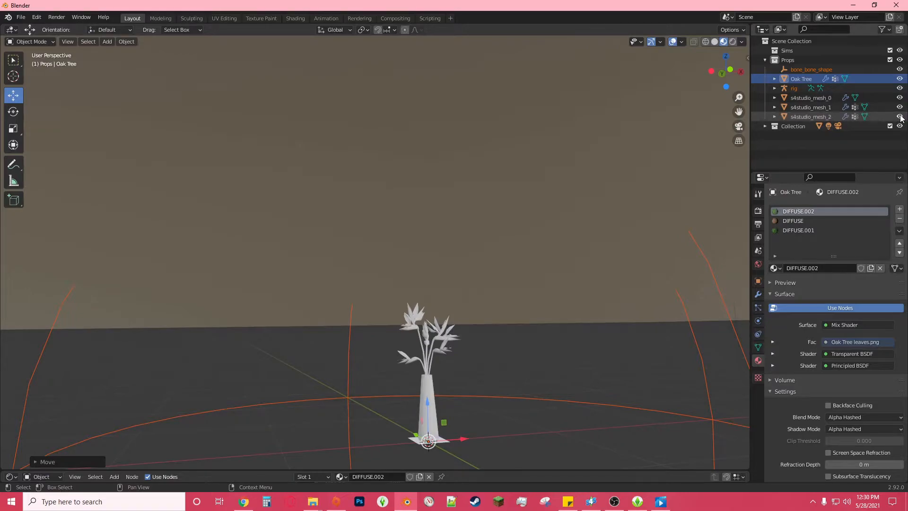
Step: Delete the flat s4studio_mesh_0 along with bone_bone_shape and the rig from the Props collection
click(900, 98)
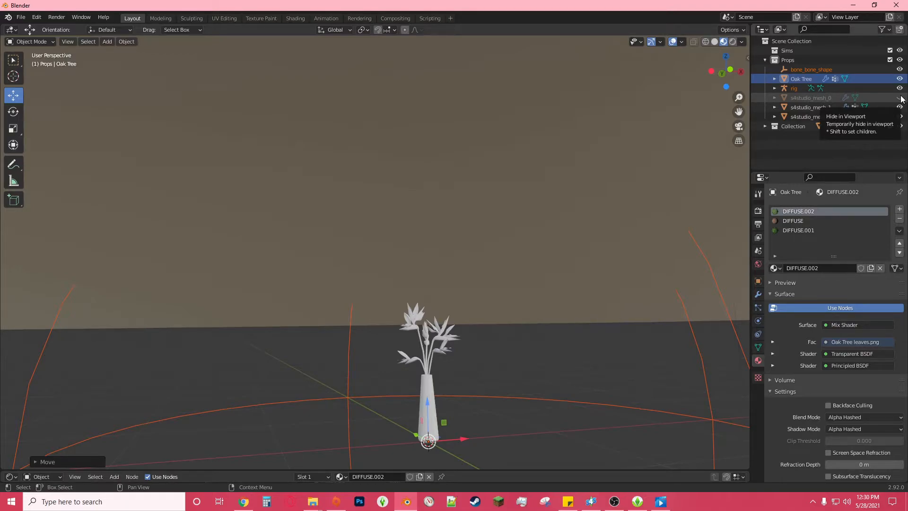
click(804, 94)
right_click(804, 94)
click(781, 96)
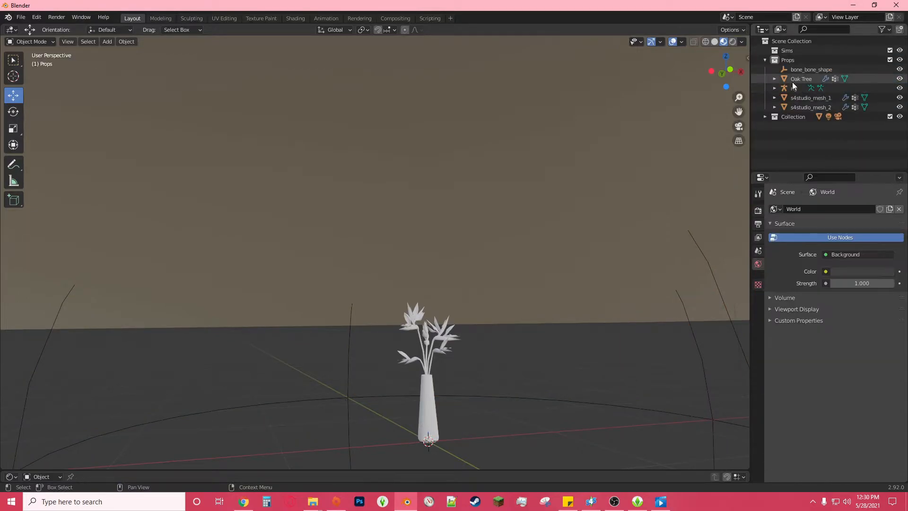
click(803, 70)
right_click(802, 70)
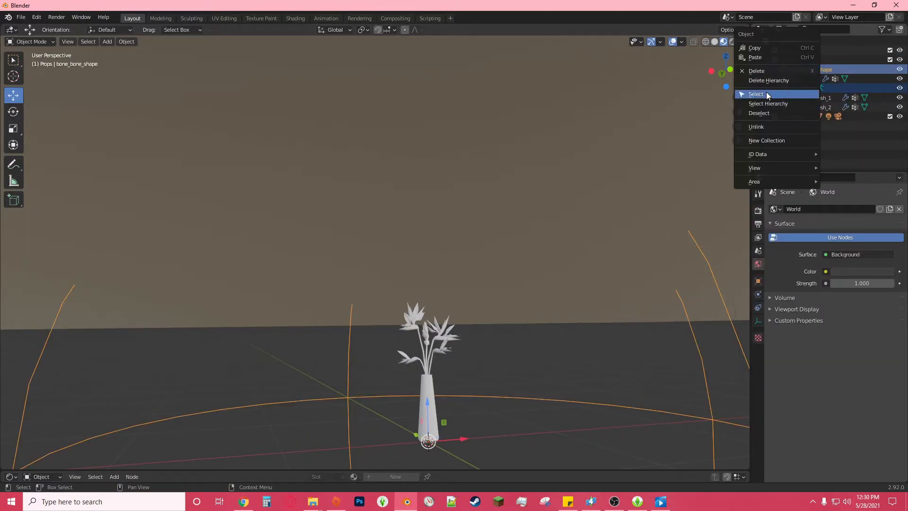
click(755, 70)
Step: Select s4studio_mesh_1, enlarge the node editor, and enable nodes for its DIFFUSE.004 material
click(809, 79)
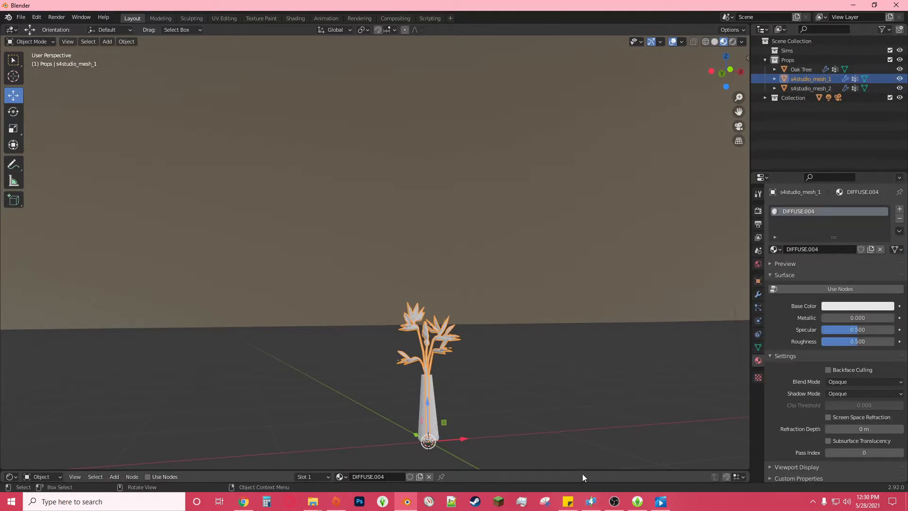
drag(582, 473, 582, 288)
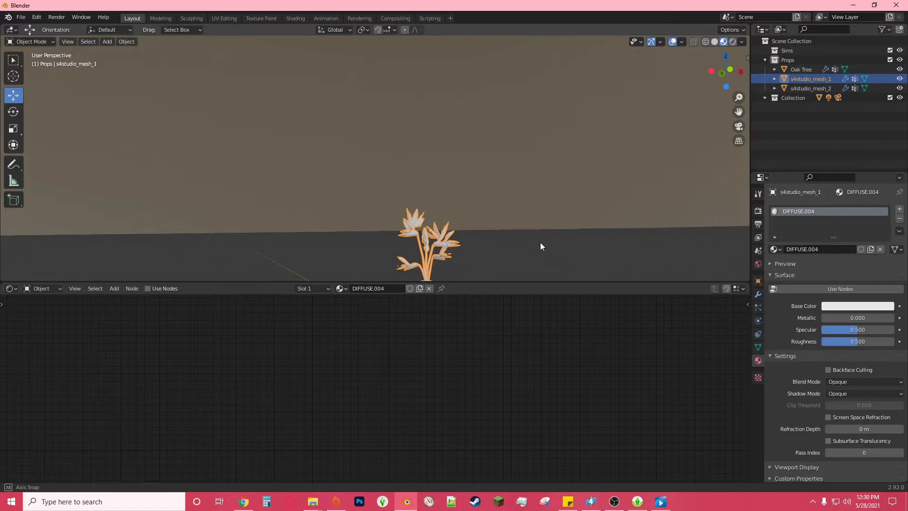
drag(738, 111, 742, 377)
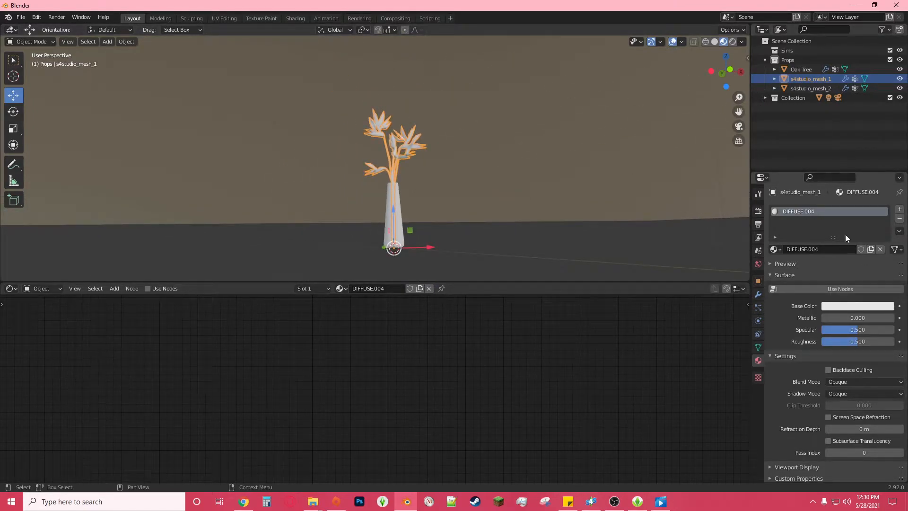
click(800, 289)
Step: Add an Image Texture node to DIFFUSE.004's Base Color and load bird of paradise.png from the Props tutorial folder
key(shift+a)
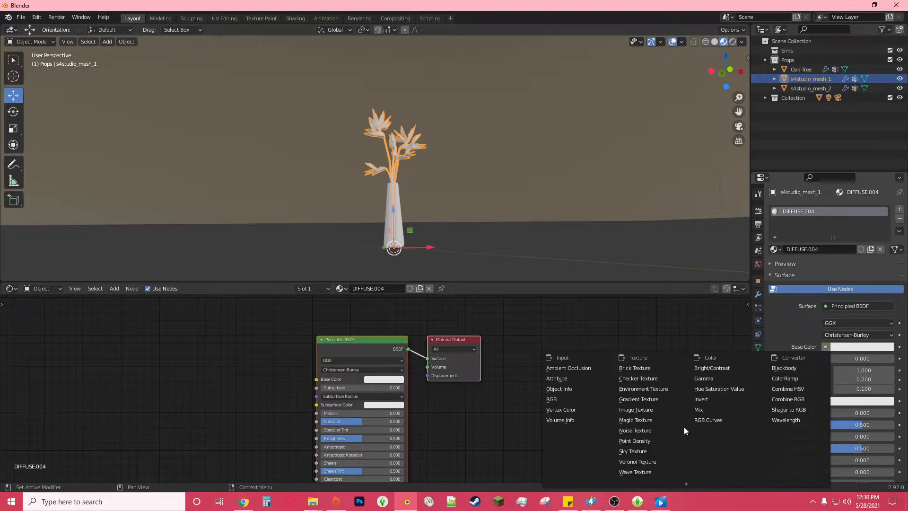
click(649, 412)
click(273, 377)
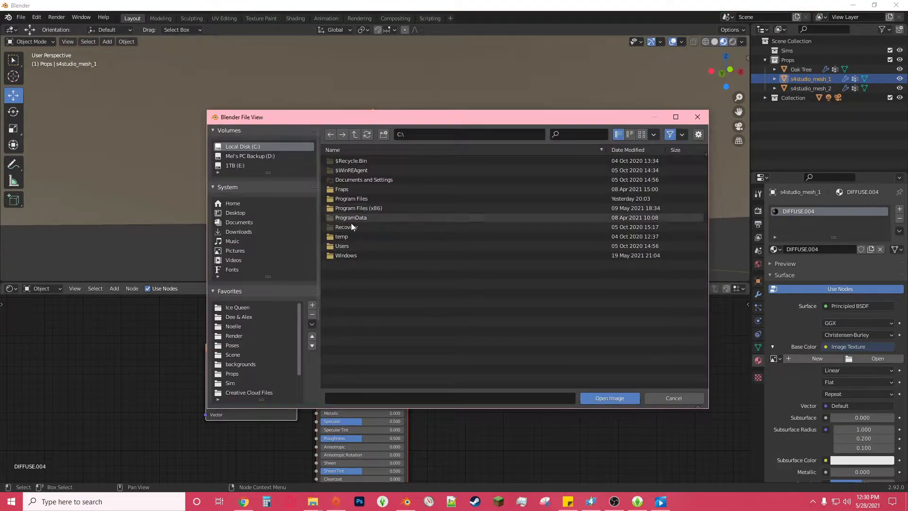
click(232, 373)
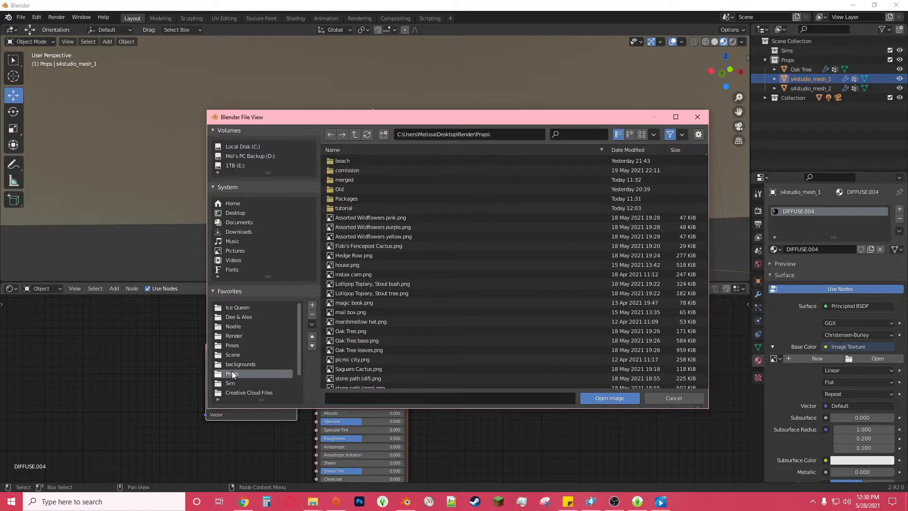
double_click(344, 209)
click(373, 170)
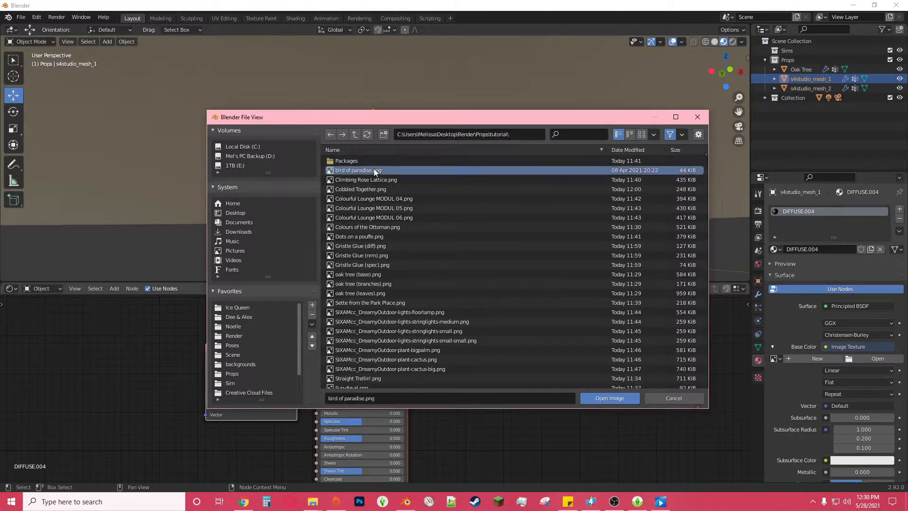
double_click(373, 169)
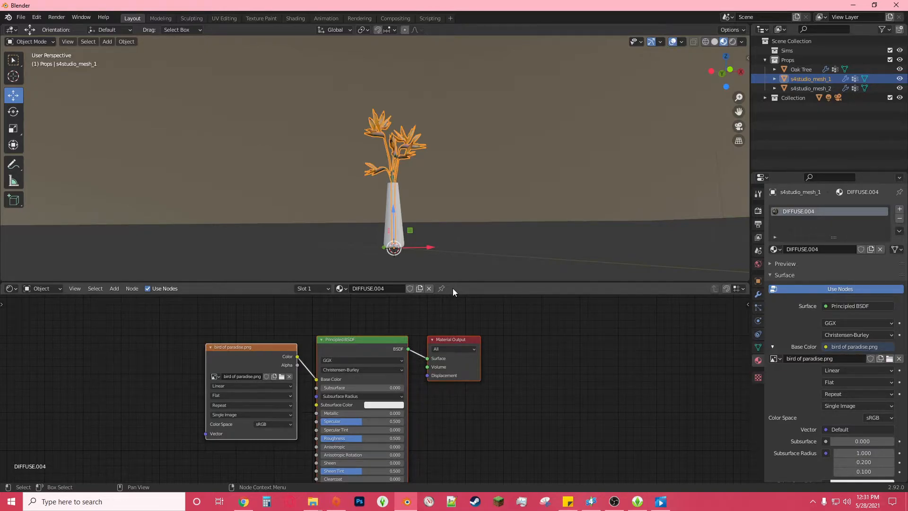
Step: Insert a Mix Shader node between the Principled BSDF and the Material Output of the flower material
middle_drag(555, 369, 565, 385)
scroll(464, 142, up, 4)
scroll(464, 140, up, 2)
middle_drag(465, 142, 507, 180)
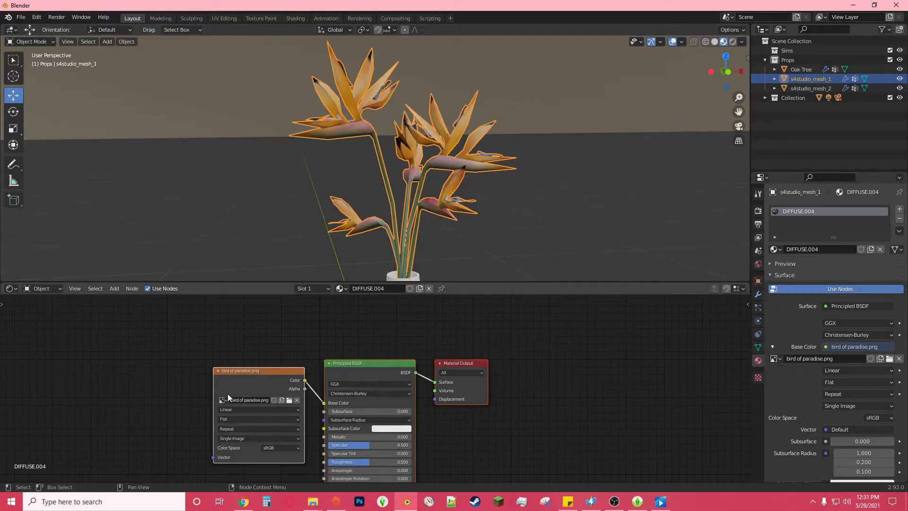
click(114, 288)
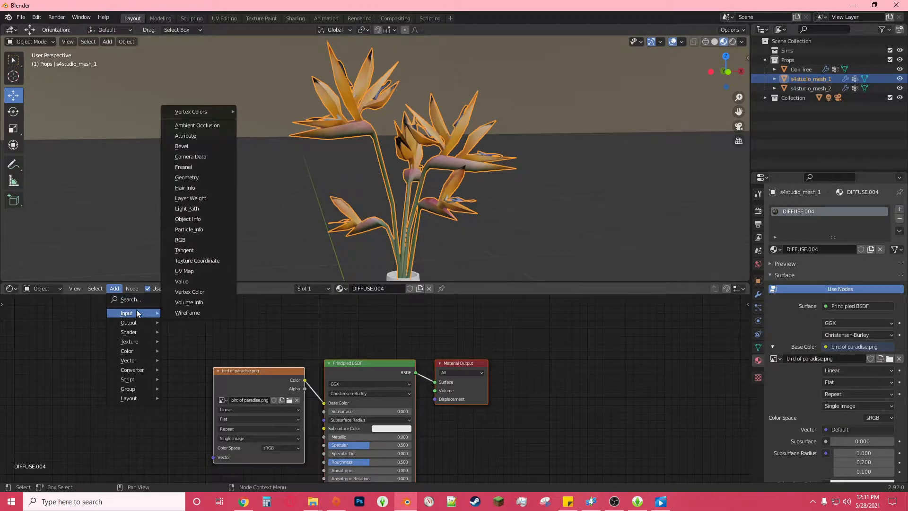
click(133, 300)
text(mix)
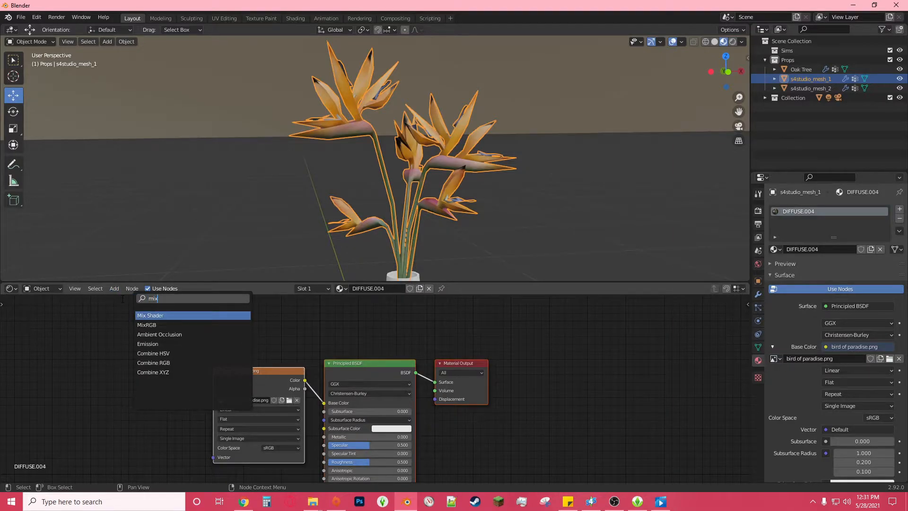
click(182, 315)
click(411, 358)
Step: Add a Transparent BSDF linked to the Mix Shader's first shader input, and connect the texture's Alpha to Fac
click(121, 288)
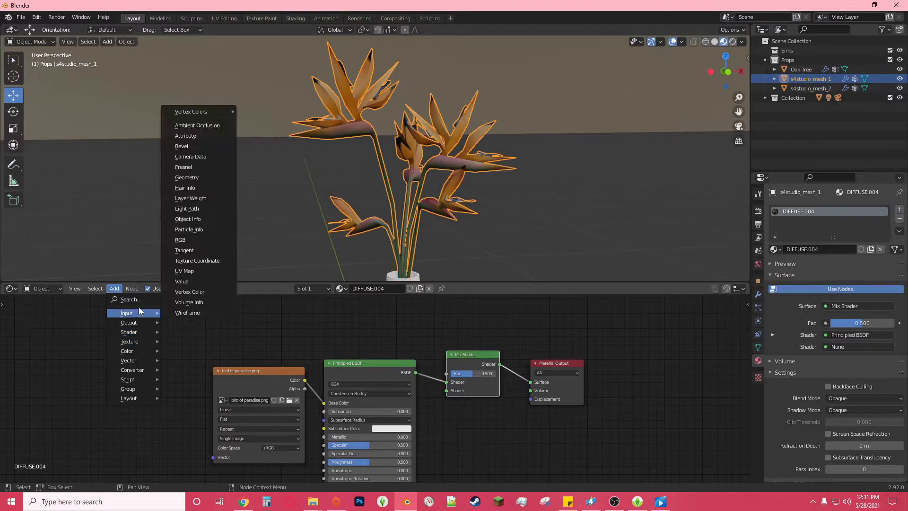
click(139, 299)
text(tra)
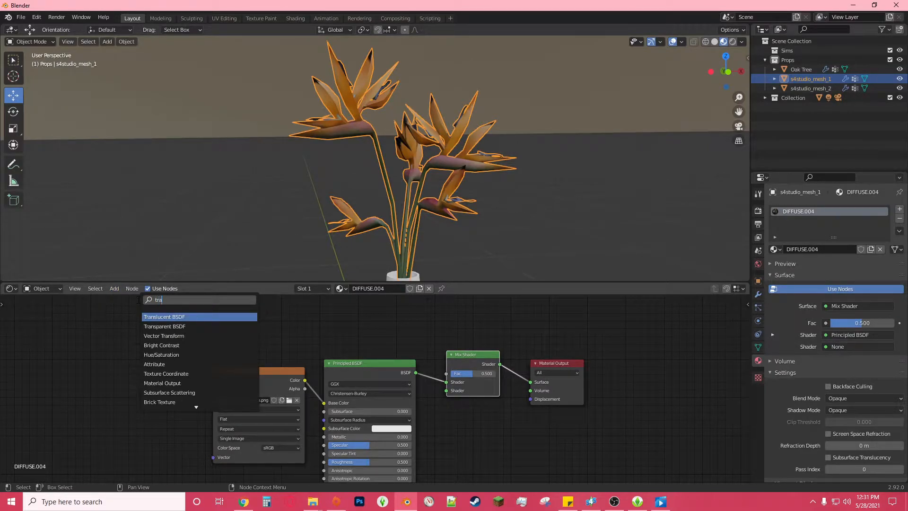
text(ns)
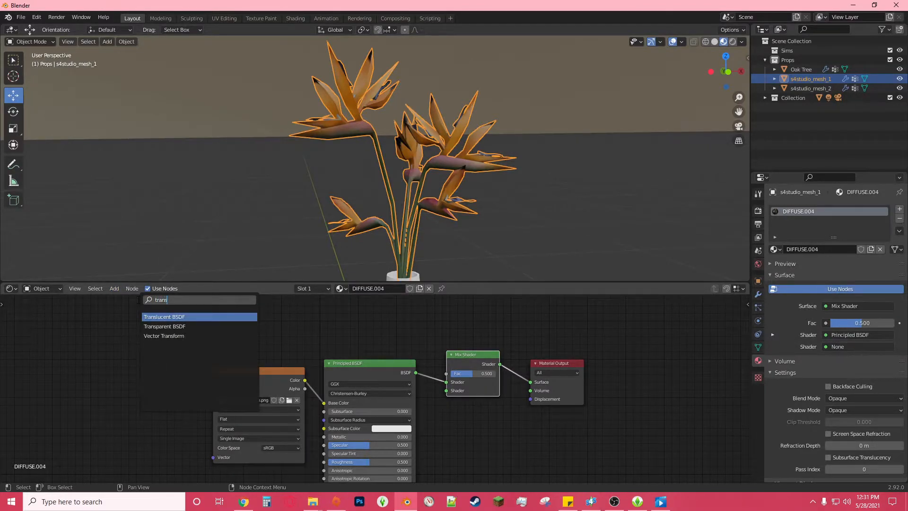
click(161, 326)
click(414, 337)
drag(401, 325, 446, 381)
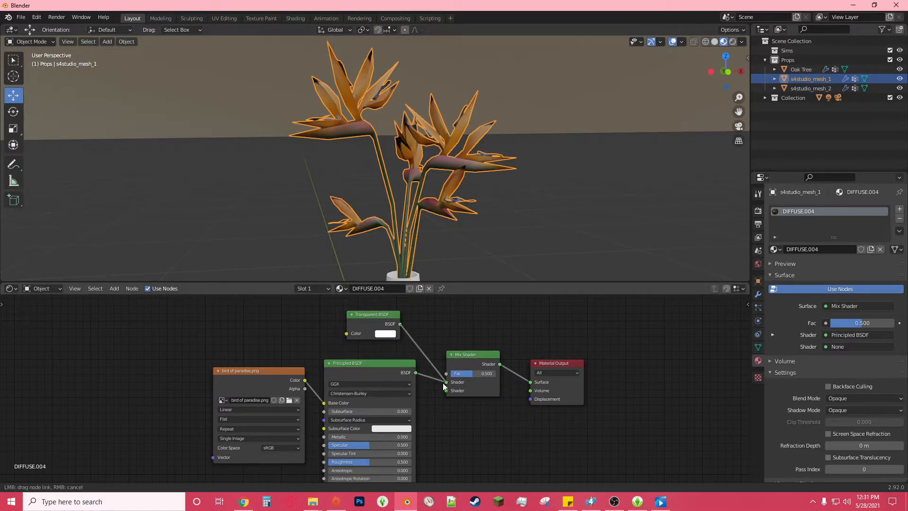
drag(305, 388, 448, 373)
Step: Set the flower material's Specular to 0 and Roughness to 1, with both blend and shadow modes on Alpha Hashed
drag(378, 446, 293, 442)
drag(363, 462, 402, 461)
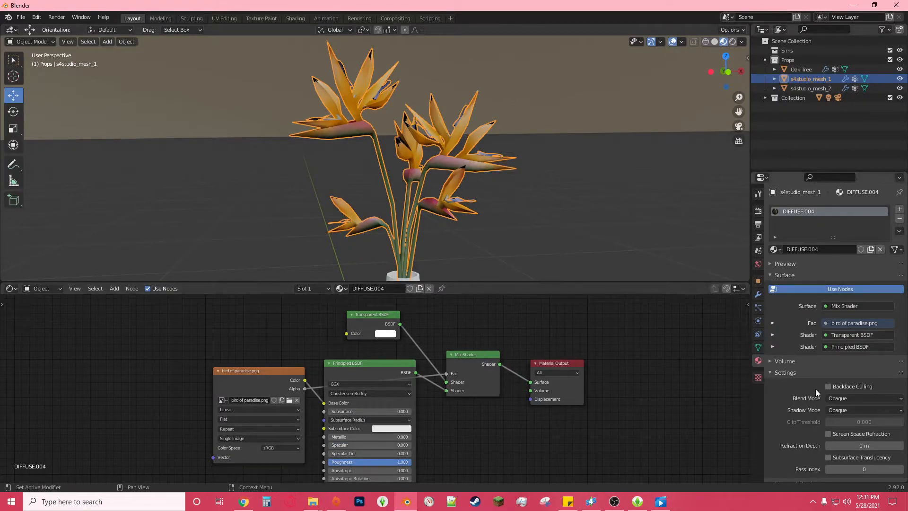
click(855, 399)
click(855, 430)
click(846, 409)
click(849, 444)
scroll(525, 244, down, 3)
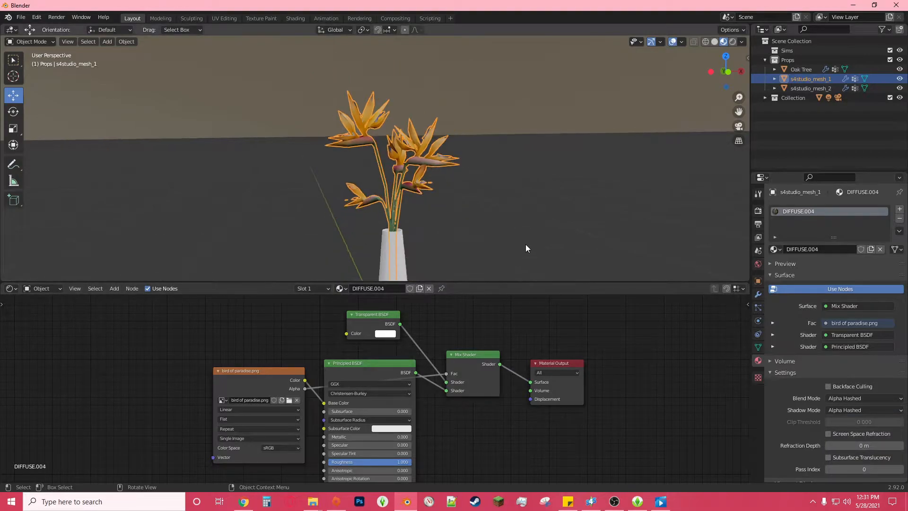
Step: Select the vase mesh s4studio_mesh_2 and add an Image Texture node to the Base Color of its DIFFUSE.003 material
click(806, 87)
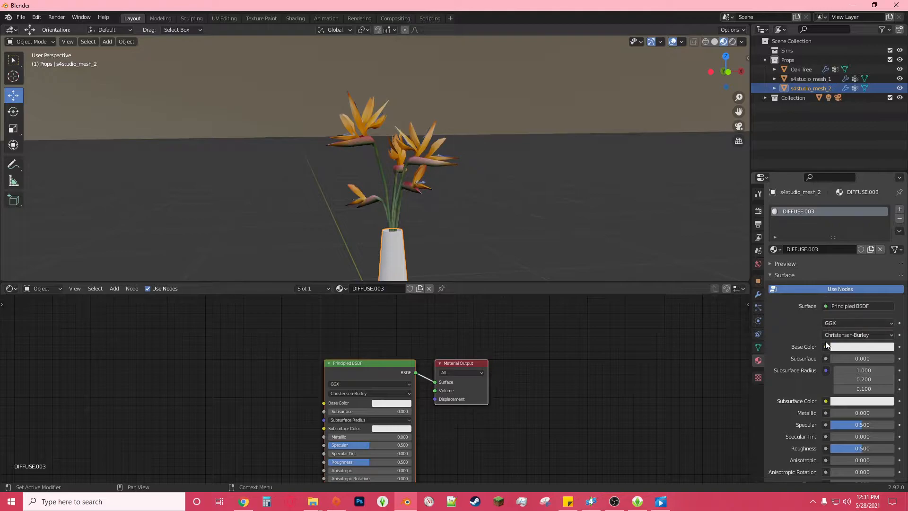
click(823, 348)
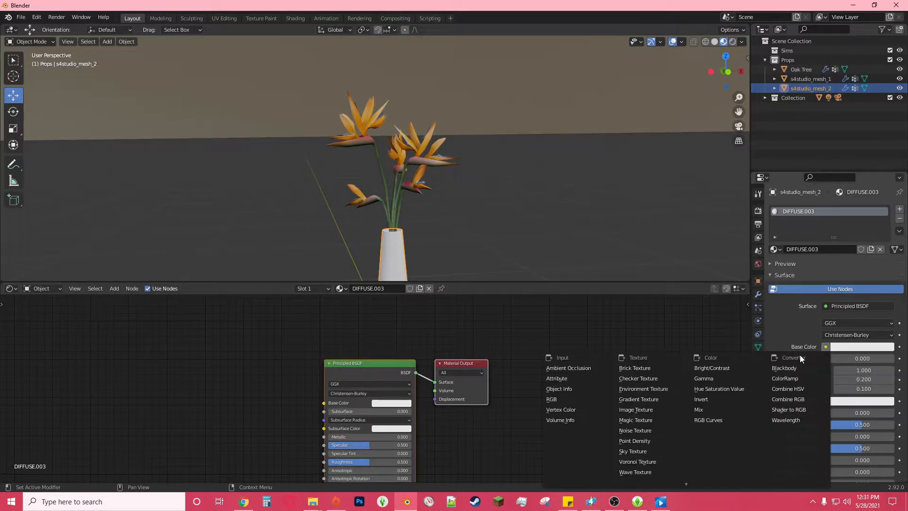
click(648, 411)
Step: Insert a Mix Shader node between the Principled BSDF and Material Output of the vase's DIFFUSE.003 material
click(114, 289)
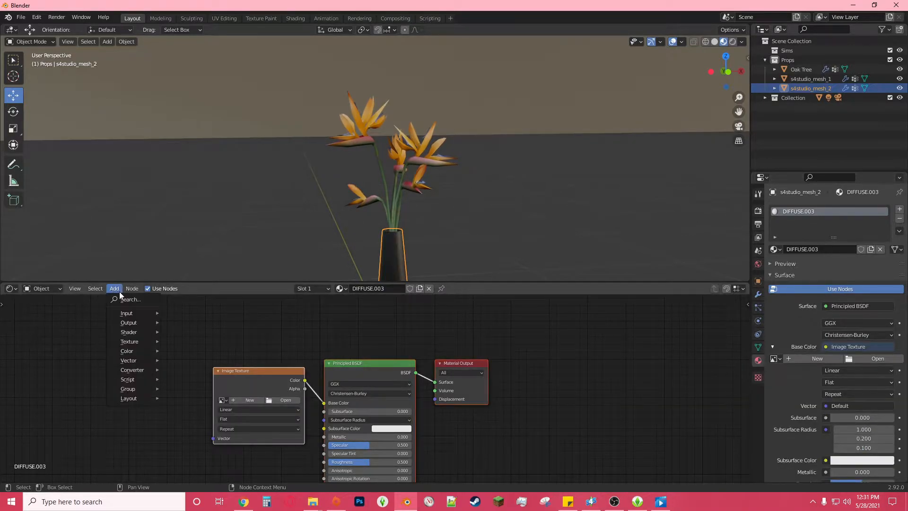
click(123, 296)
text(mix)
click(190, 311)
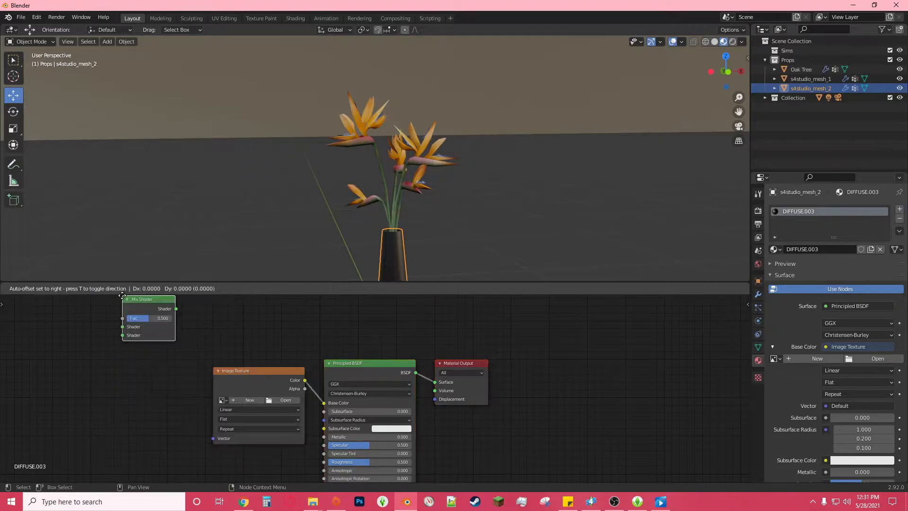
click(472, 366)
click(114, 289)
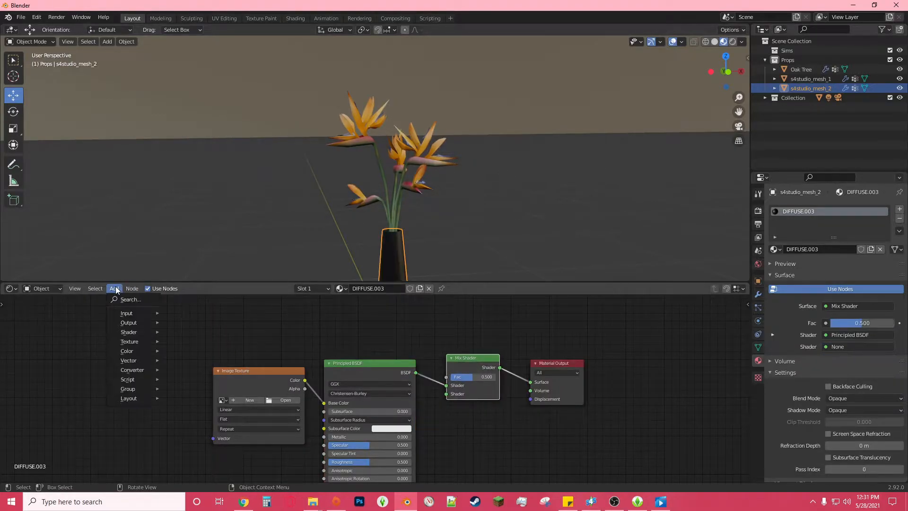
click(124, 297)
text(tgra)
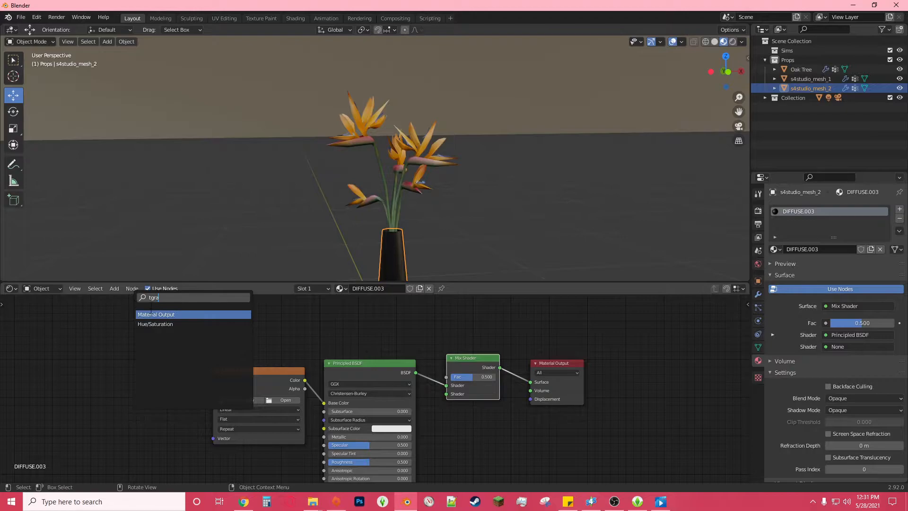
key(BackSpace)
key(BackSpace)
key(BackSpace)
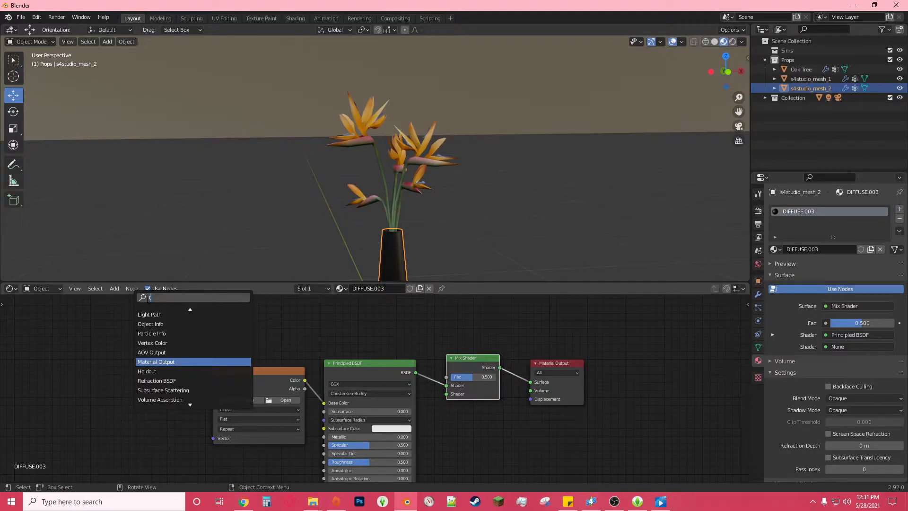
key(Escape)
Step: Add a Transparent BSDF node to the vase's DIFFUSE.003 material
click(114, 289)
mouse_move(147, 334)
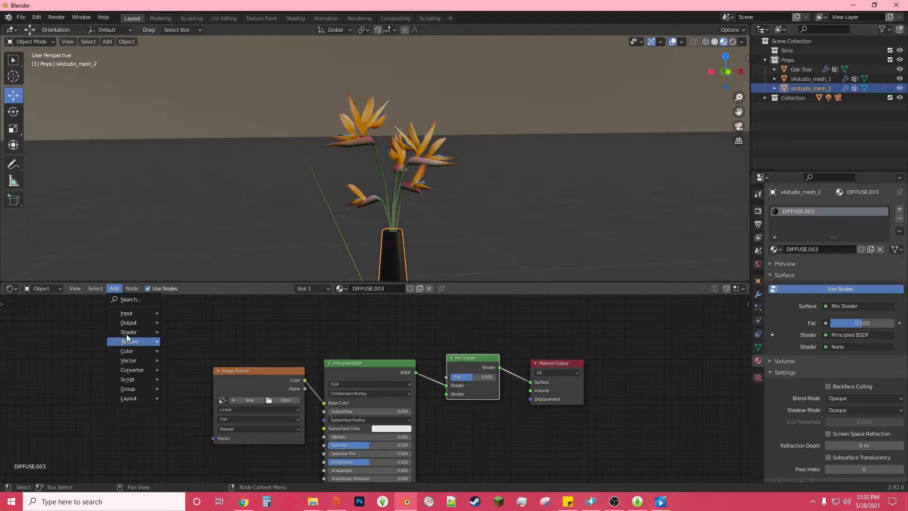
Step: Add a Transparent BSDF, connect it to the Mix Shader's first shader input, and link the Image Texture's Alpha to its Fac
click(197, 310)
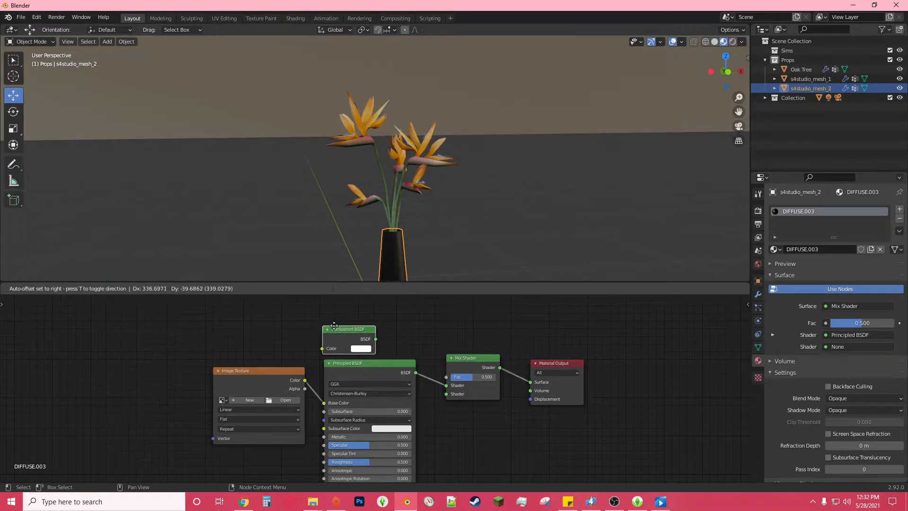
click(393, 331)
drag(419, 332, 441, 384)
drag(305, 388, 455, 379)
Step: Set the vase material's specular to 0 and roughness to 1, and its blend and shadow modes to Alpha Hashed
drag(368, 444, 327, 443)
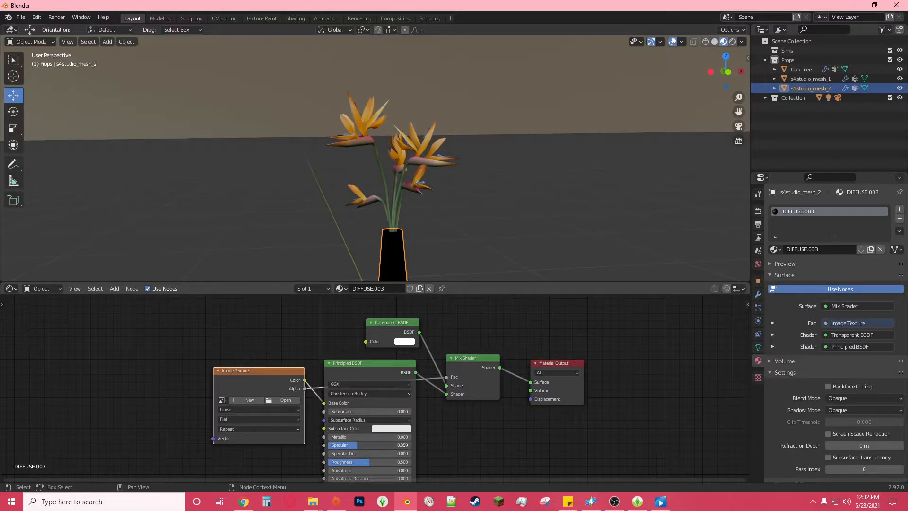
drag(372, 463, 414, 464)
click(857, 398)
click(855, 422)
click(854, 410)
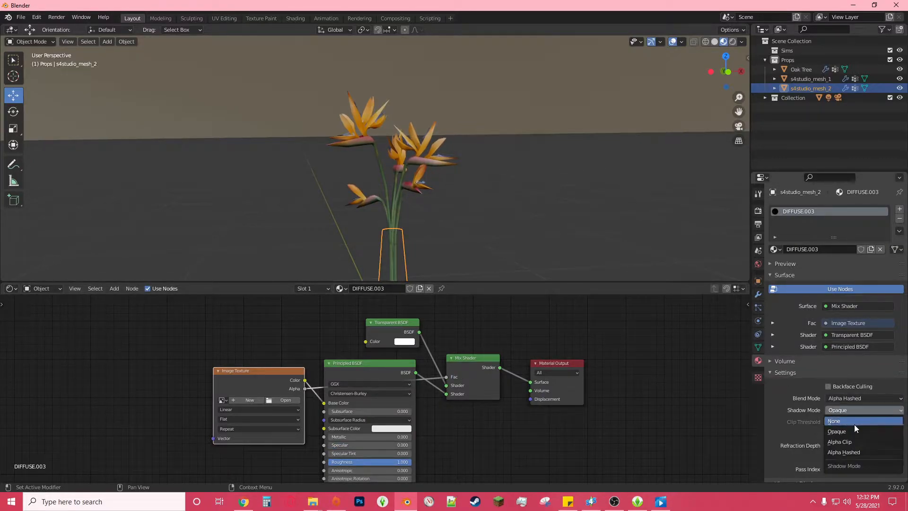
click(846, 452)
Step: Load bird of paradise.png from the tutorial props folder into the vase material's Image Texture node
drag(740, 113, 750, 20)
middle_drag(566, 209, 642, 216)
click(643, 212)
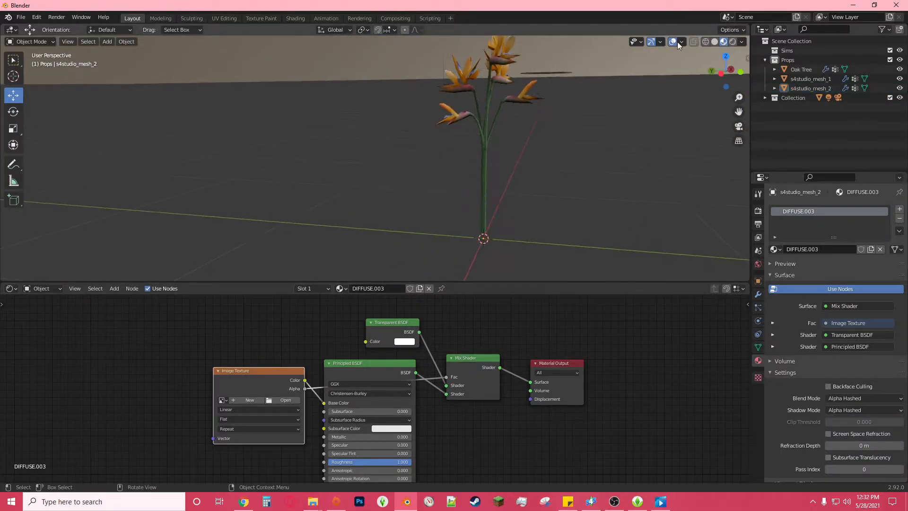
click(731, 41)
click(723, 41)
middle_drag(644, 145, 616, 137)
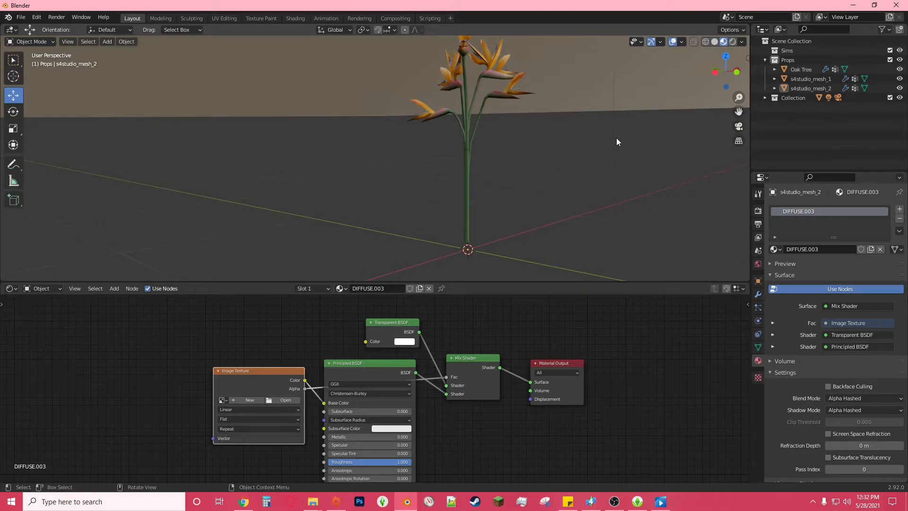
click(285, 401)
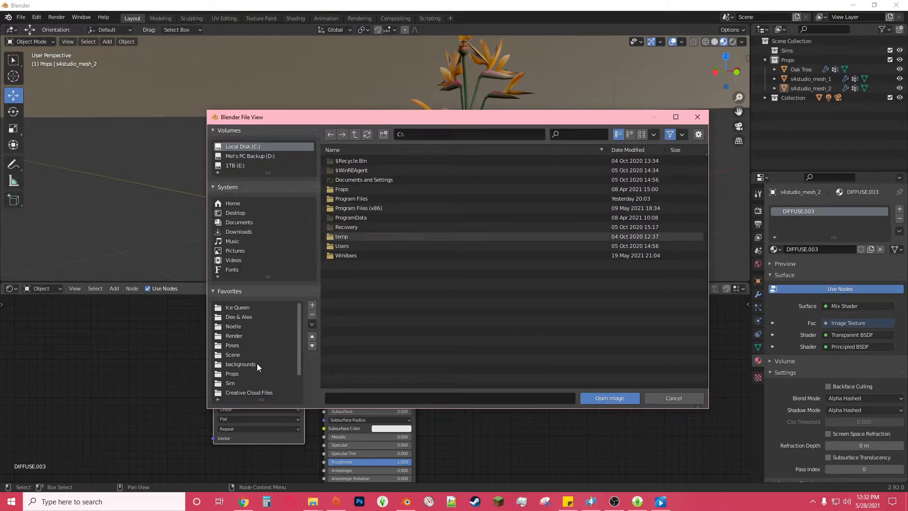
double_click(361, 208)
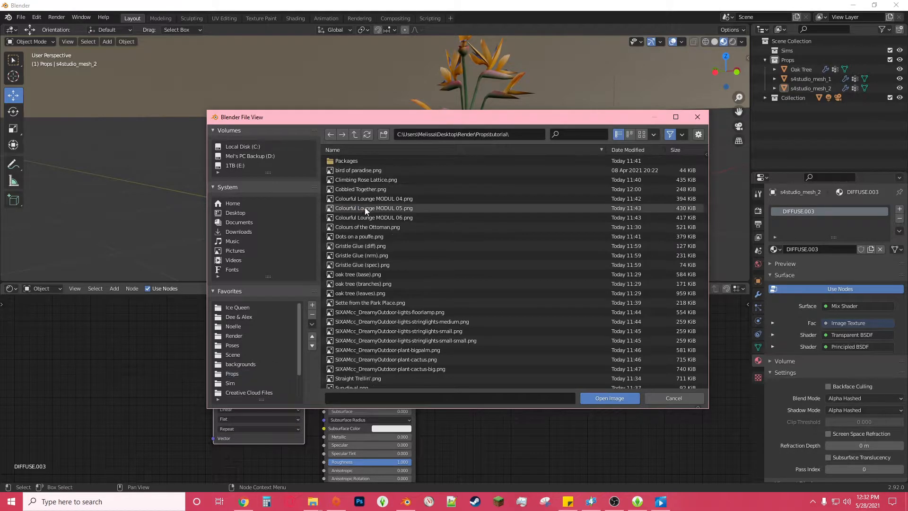
double_click(356, 171)
middle_drag(655, 350, 622, 360)
middle_drag(534, 222, 468, 236)
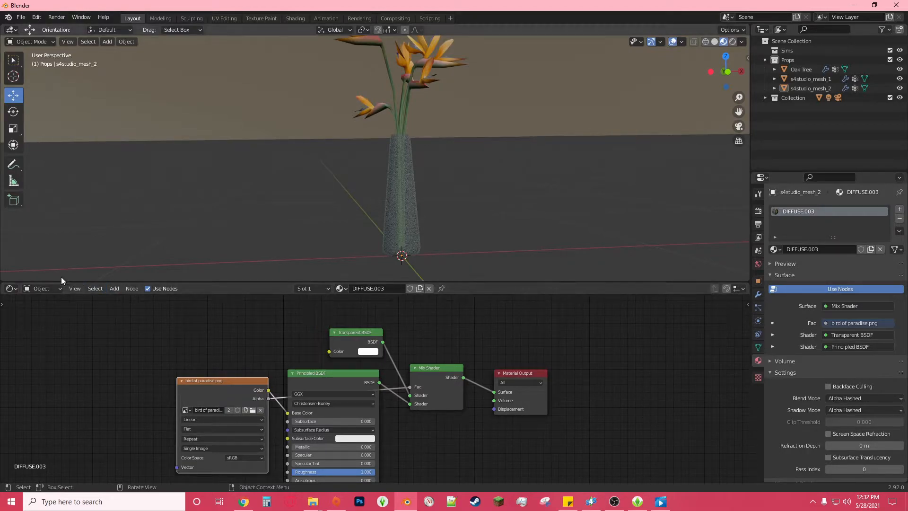
click(114, 288)
click(127, 297)
text(gl)
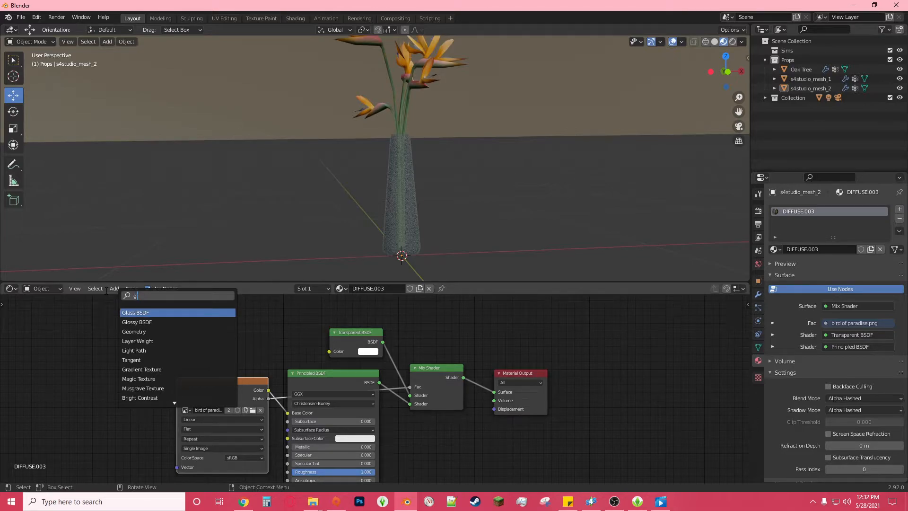
key(Return)
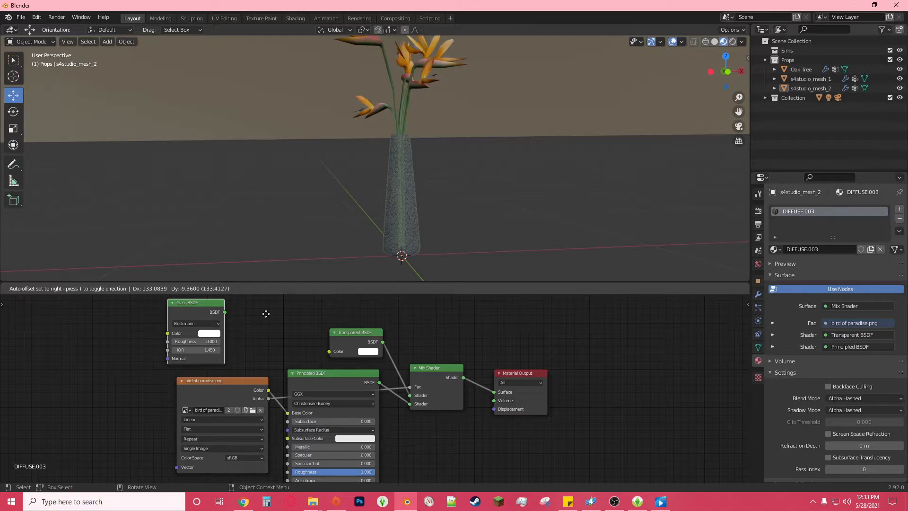
right_click(677, 337)
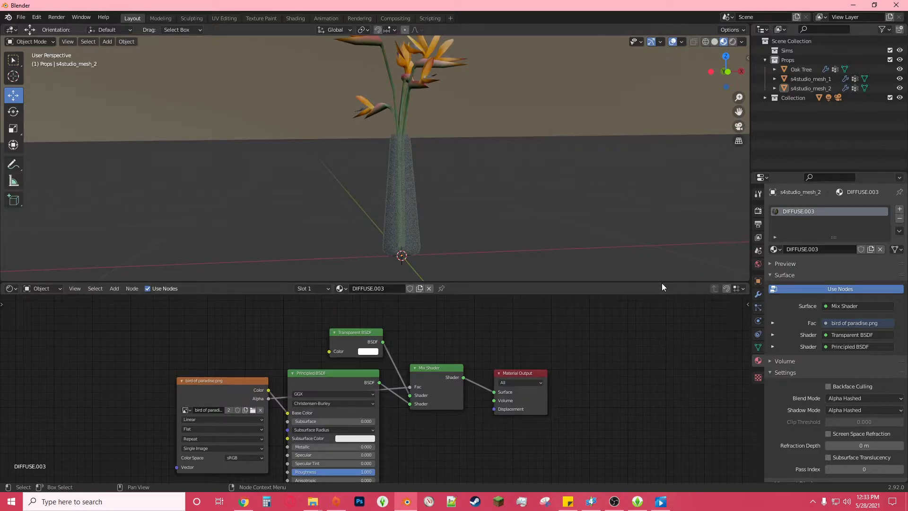
Step: Join s4studio_mesh_2 into s4studio_mesh_1 and raise the combined vase and flowers vertically above the grid floor
drag(661, 283, 603, 507)
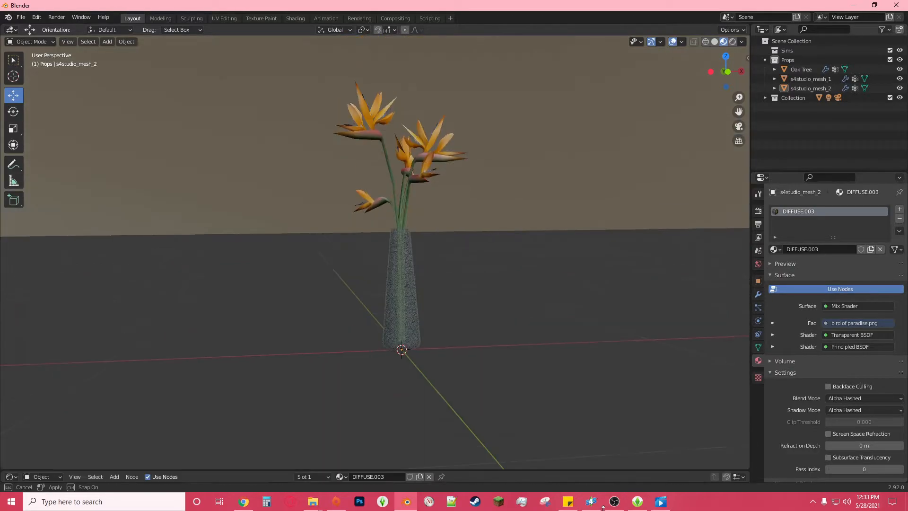
click(823, 88)
ctrl+click(821, 79)
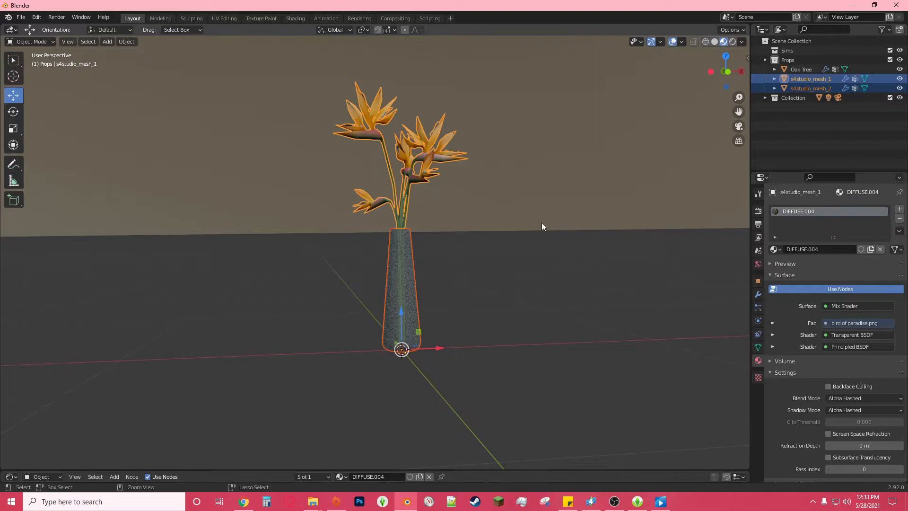
key(ctrl+j)
drag(399, 320, 387, 208)
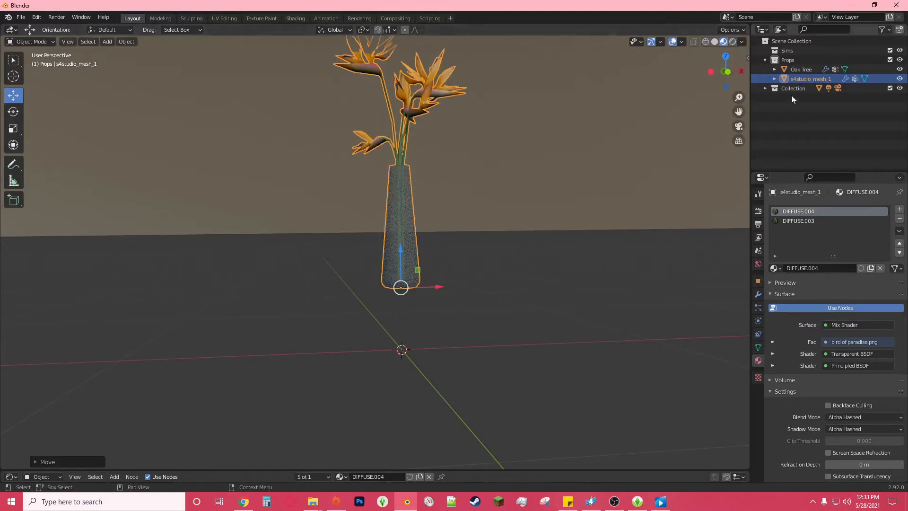
Step: Append objects s4studio_mesh_0, s4studio_mesh_1 and s4studio_mesh_2 from Dots on a pouffe.blend into the Props collection
click(806, 59)
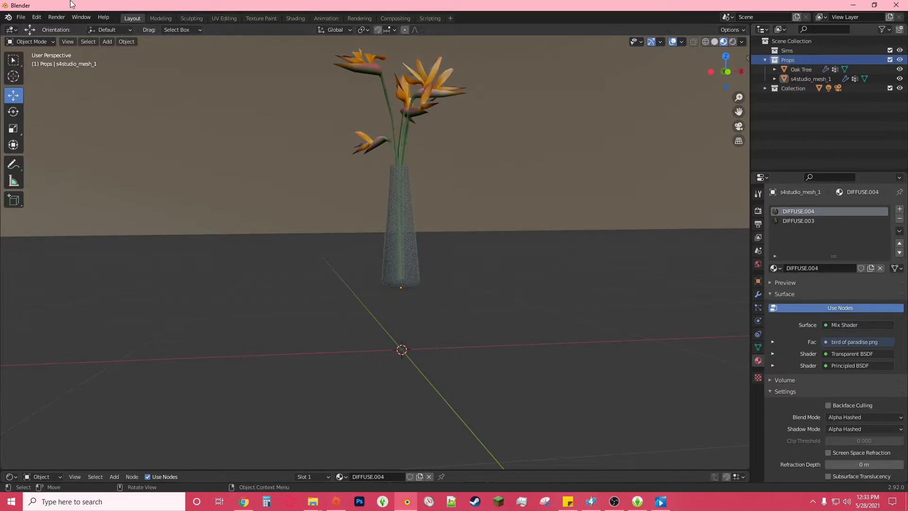
click(36, 17)
click(21, 17)
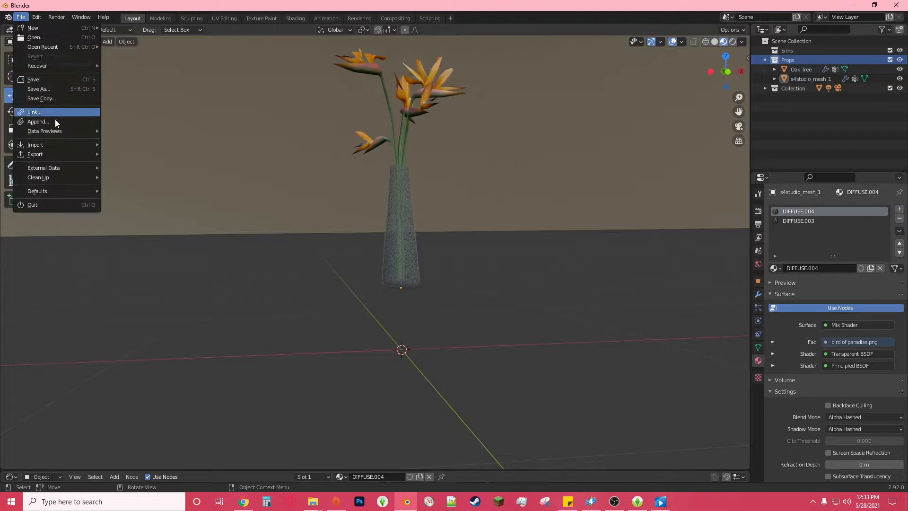
click(50, 122)
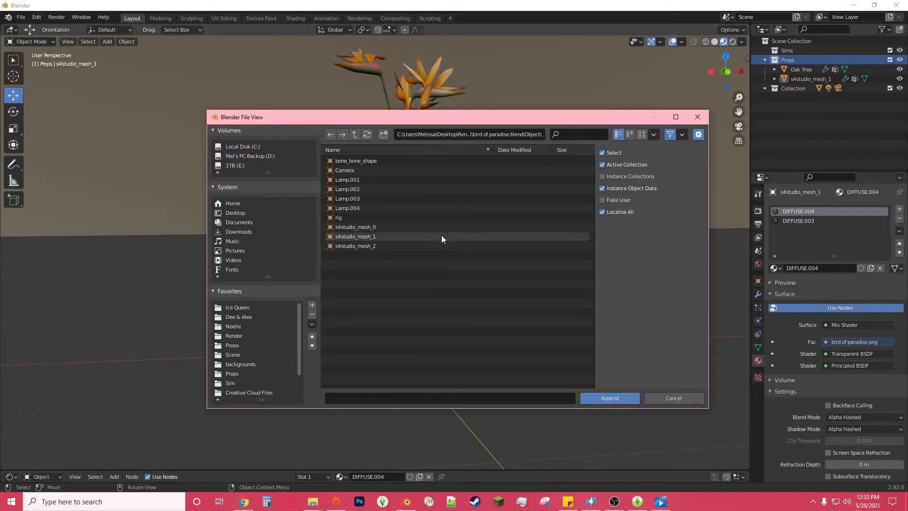
click(354, 135)
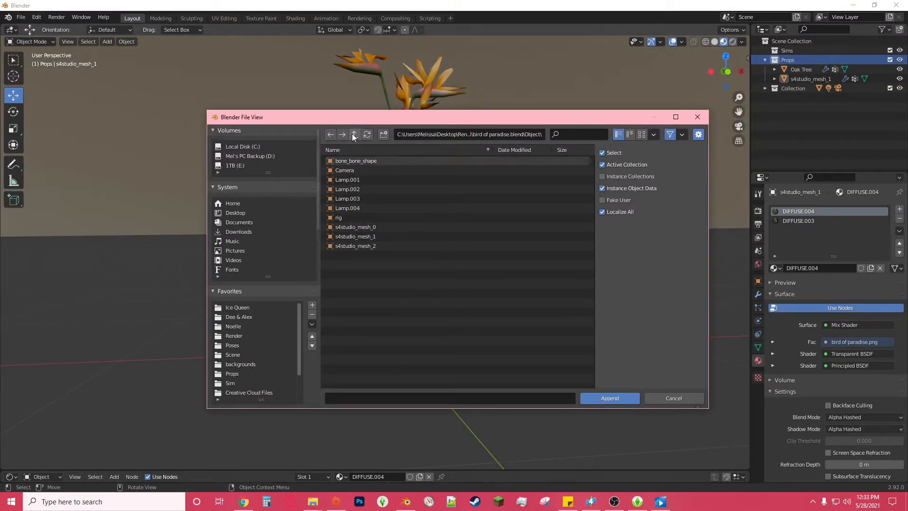
click(355, 135)
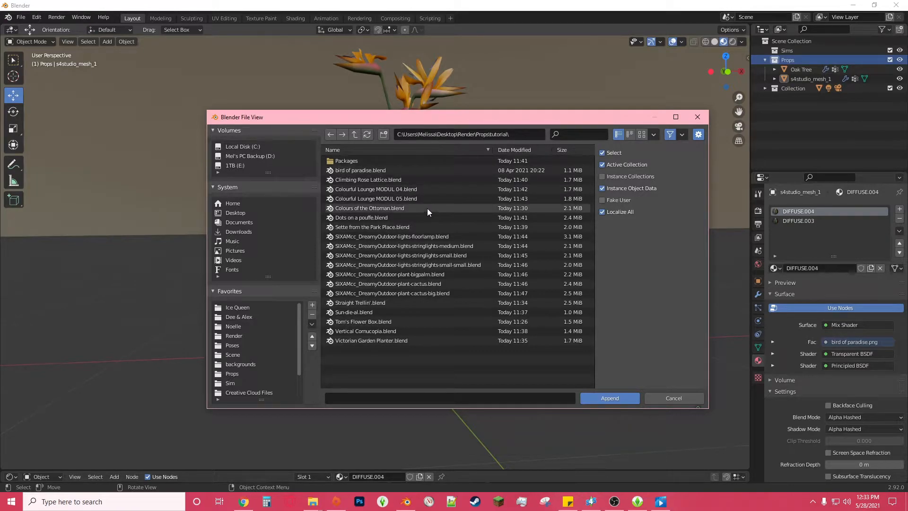
double_click(398, 216)
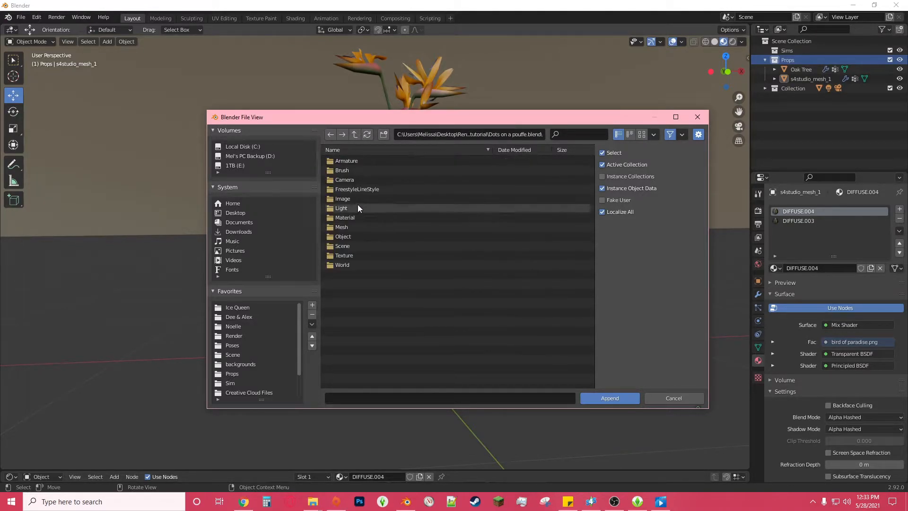
double_click(352, 237)
drag(377, 250, 365, 224)
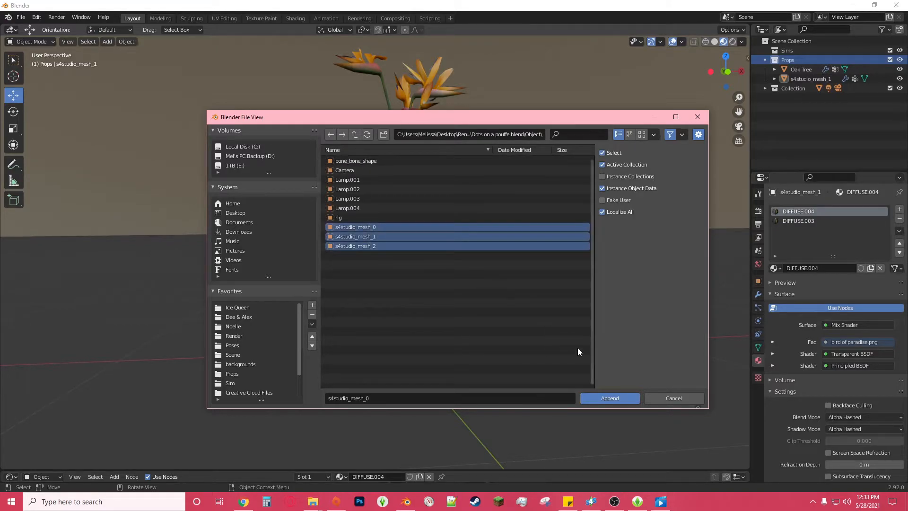
click(610, 398)
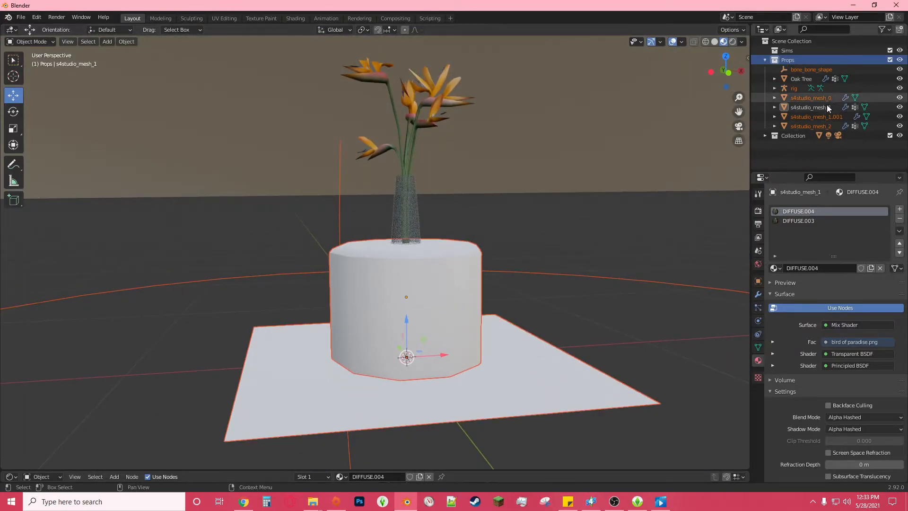
Step: Rename the joined vase and flower object as Flower
click(825, 104)
double_click(819, 105)
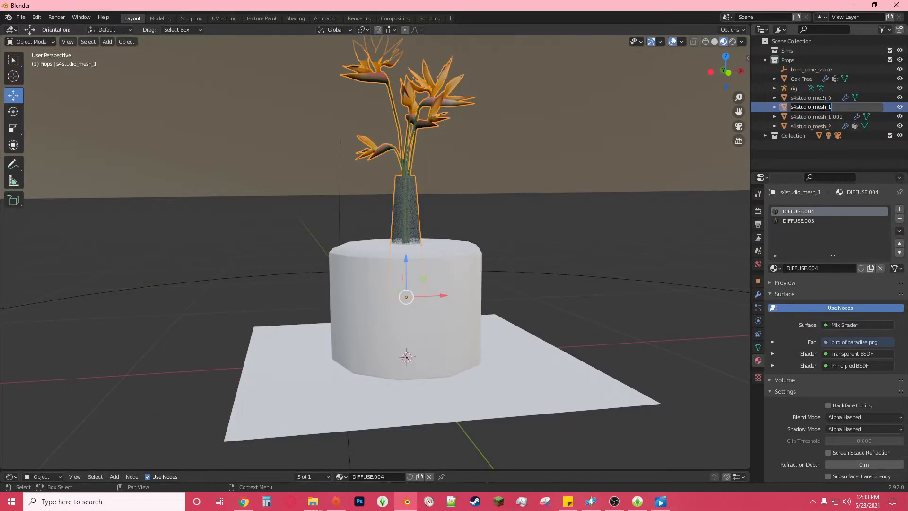
text(Flower)
key(Return)
Step: Hide and show each appended pouffe mesh in turn to identify which part of the prop it is
click(818, 108)
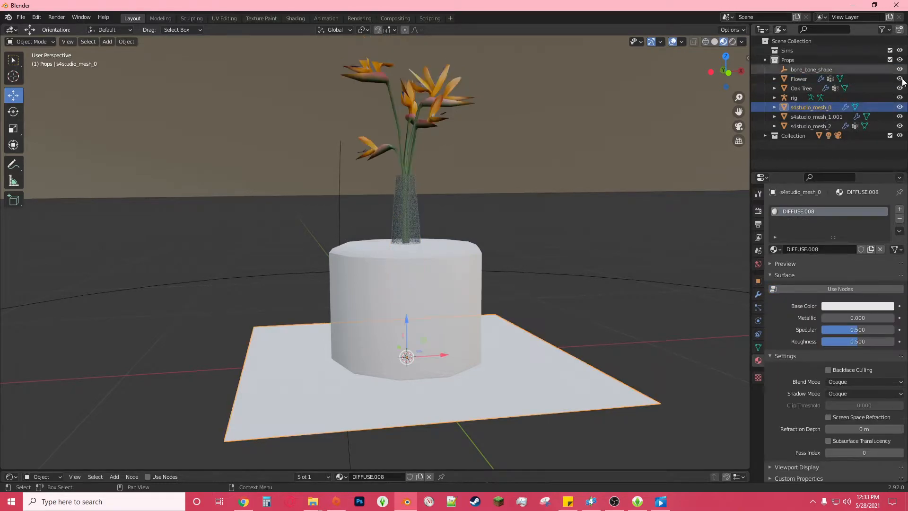
click(900, 107)
click(900, 107)
click(900, 107)
click(899, 108)
click(899, 117)
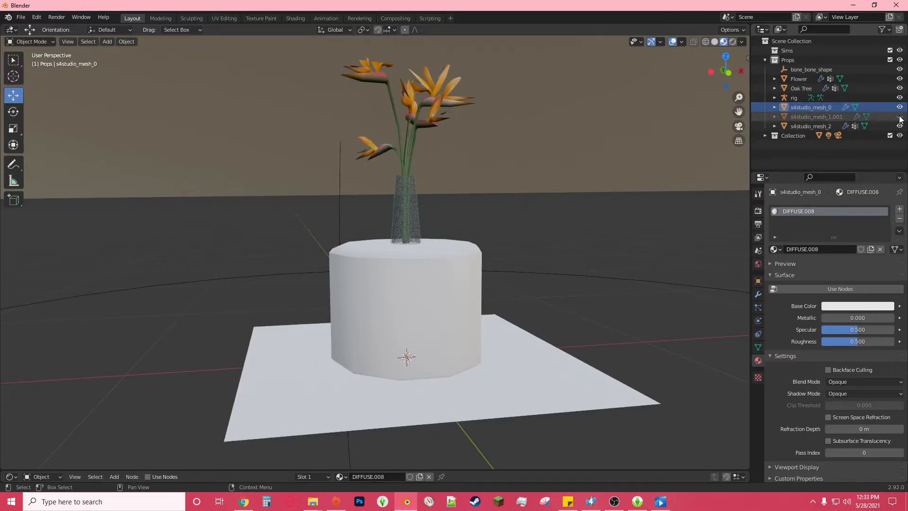
click(899, 116)
click(899, 126)
click(899, 117)
click(899, 117)
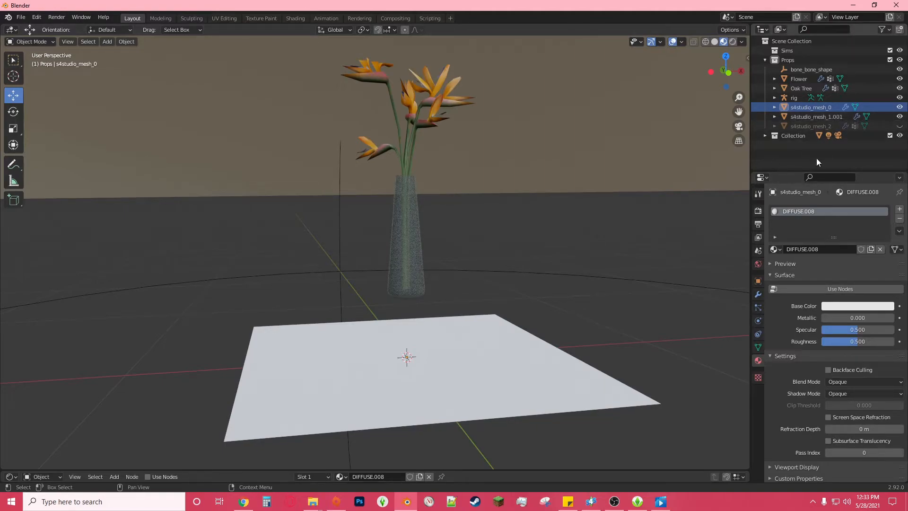
click(899, 124)
Step: Delete the surplus appended meshes s4studio_mesh_1.001 and s4studio_mesh_0
click(819, 118)
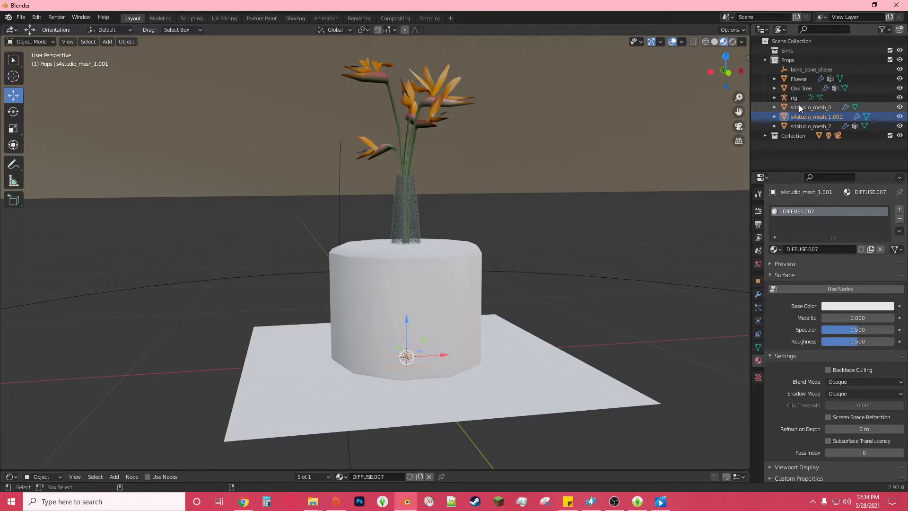
ctrl+click(798, 106)
right_click(798, 105)
click(789, 106)
Step: Enable nodes on the pouffe's material and add an Image Texture node to its Base Color, with the node editor enlarged
click(809, 108)
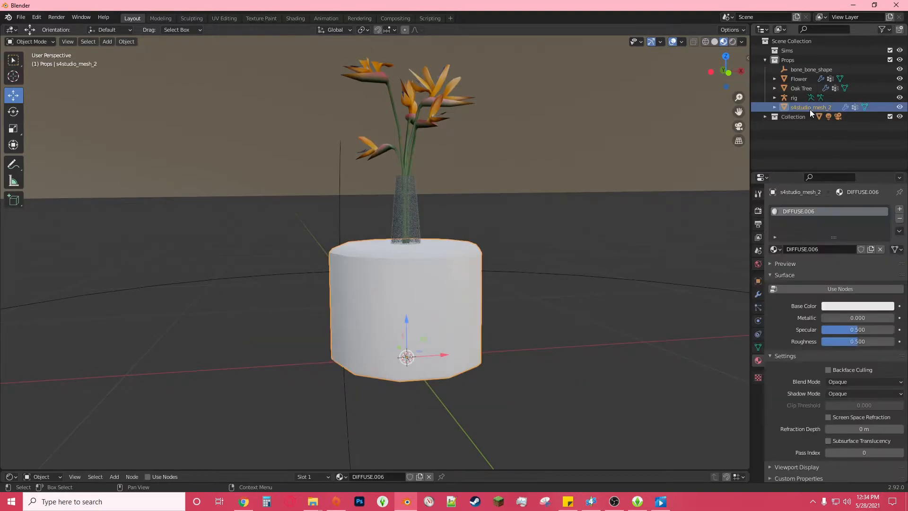
click(812, 288)
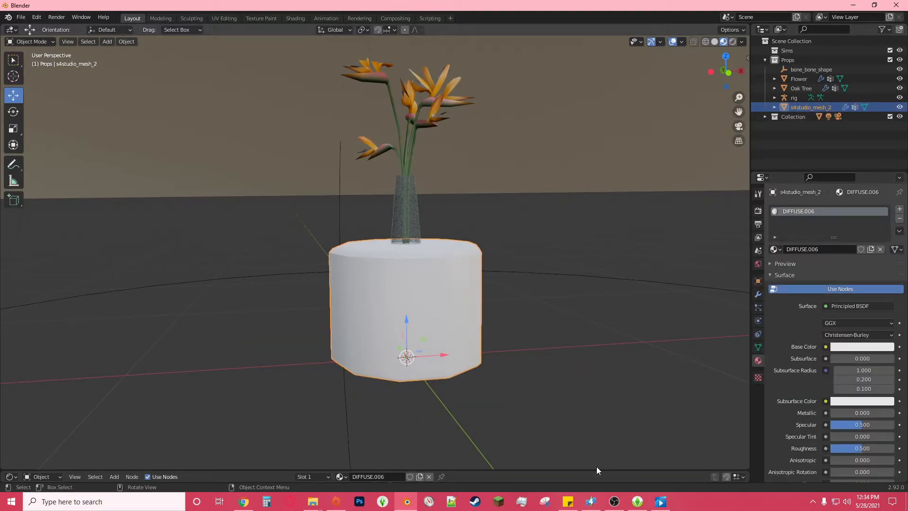
drag(597, 468, 596, 280)
click(825, 346)
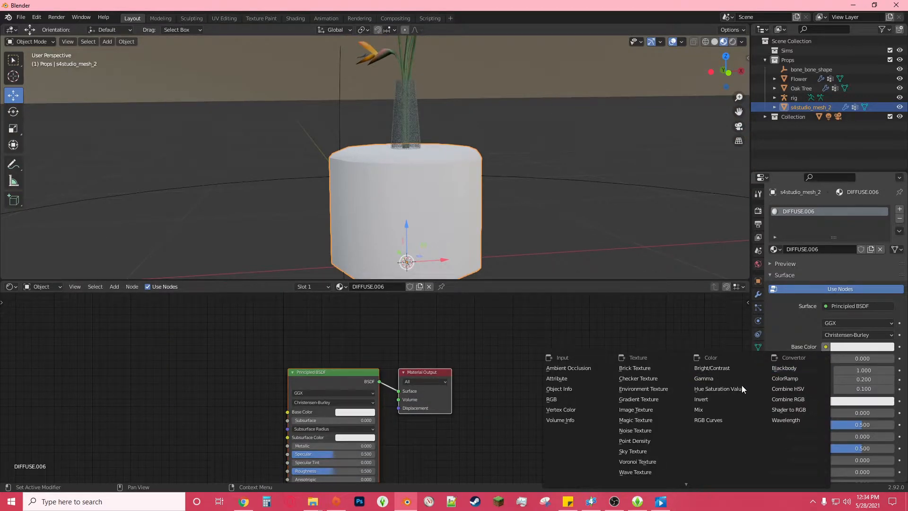
click(642, 408)
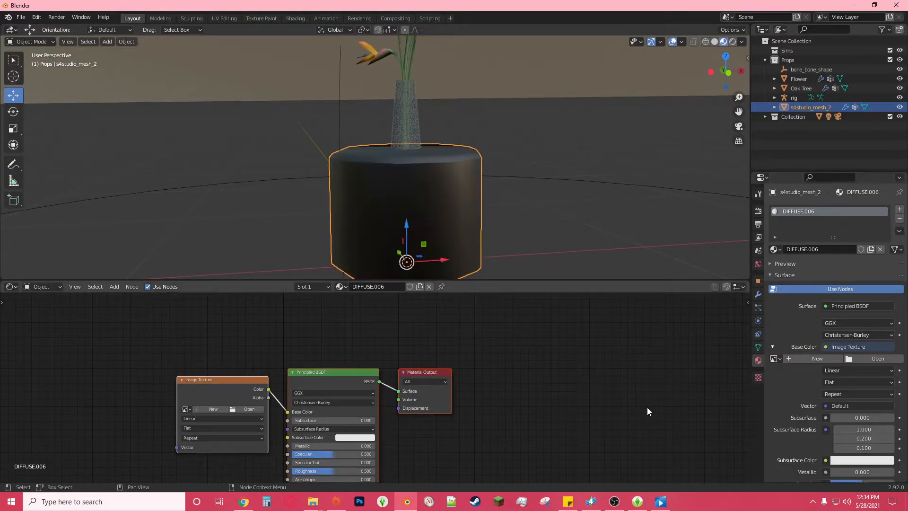
Step: Load Dots on a pouffe.png into the pouffe's Image Texture node and set the material's specular to 0 and roughness to 1
click(249, 409)
click(234, 376)
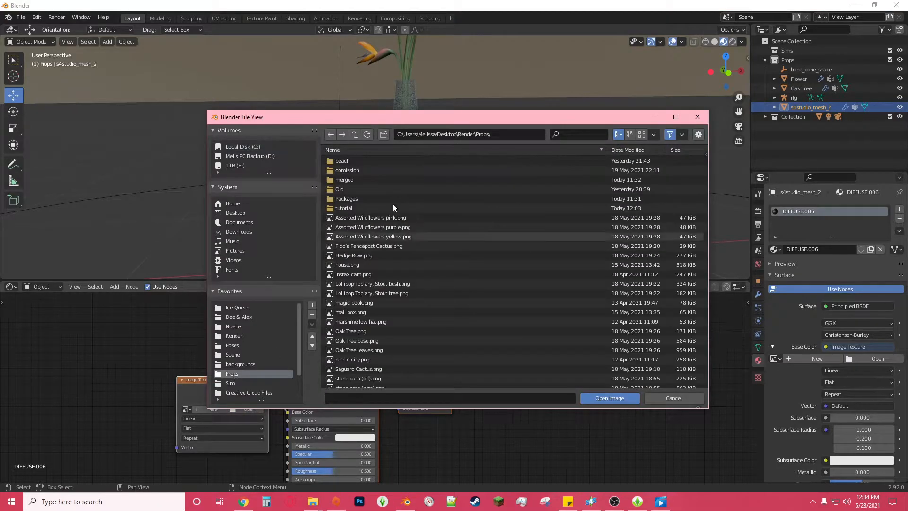
double_click(355, 207)
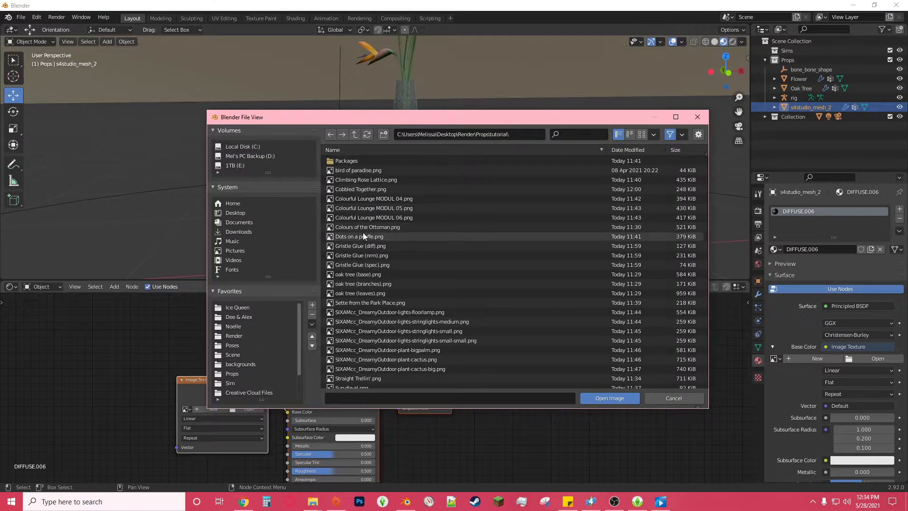
double_click(361, 236)
drag(327, 453, 291, 453)
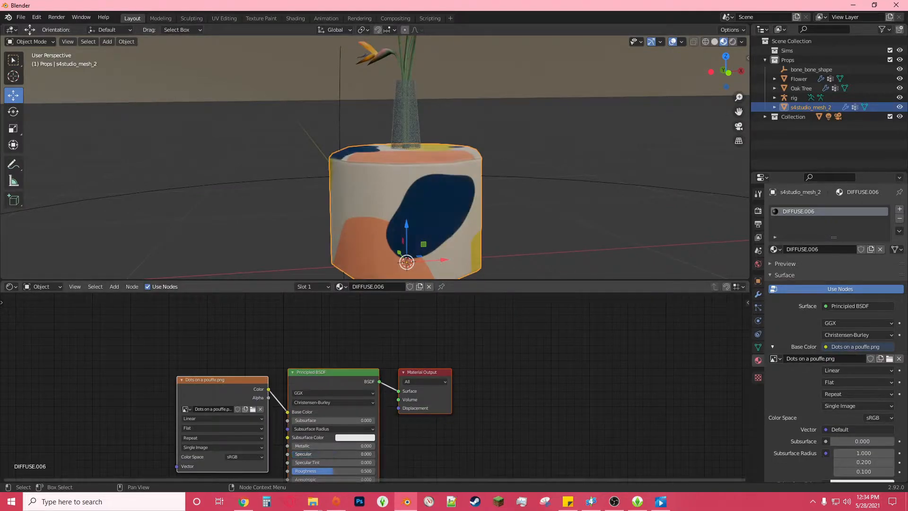
drag(370, 468, 373, 470)
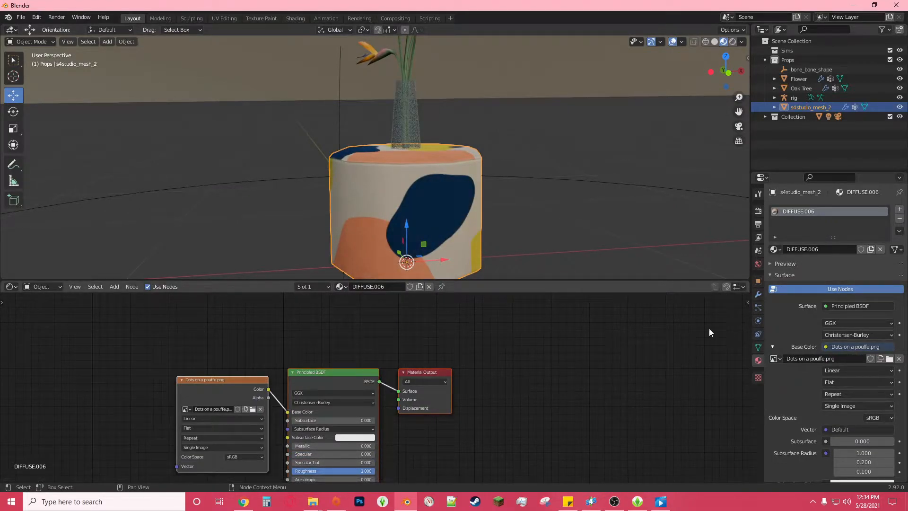
Step: Shrink the node editor and move the pouffe along the X axis, clear of the flower vase
drag(628, 281, 581, 471)
middle_drag(574, 454, 453, 360)
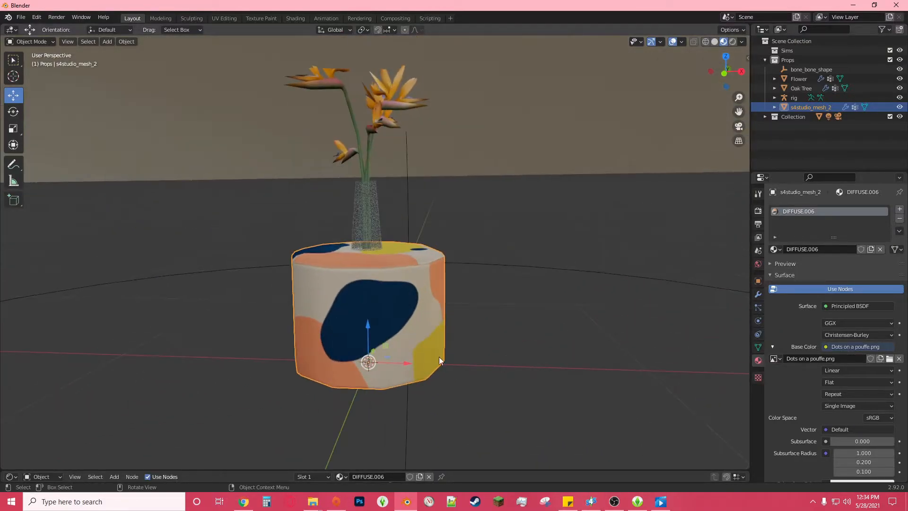
drag(392, 362, 591, 369)
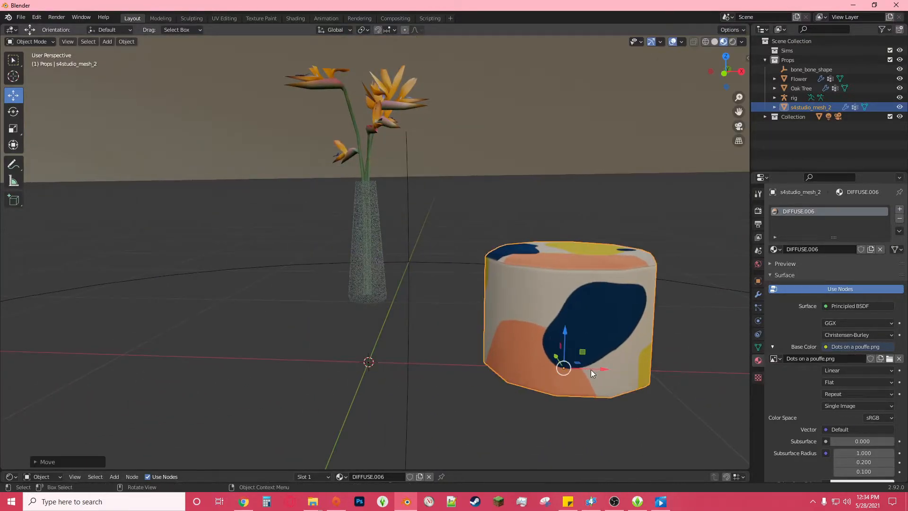
Step: Delete the leftover bone_bone_shape and rig objects from the Props collection
click(809, 67)
ctrl+click(798, 97)
right_click(799, 97)
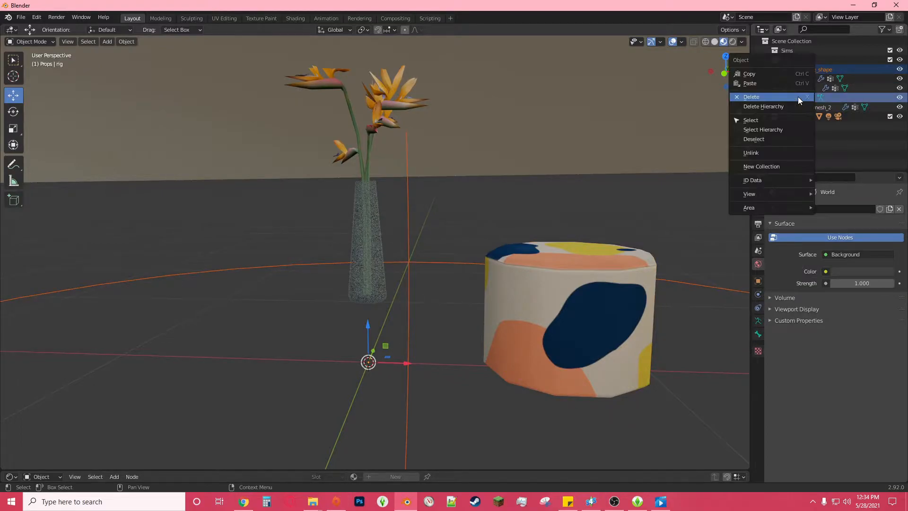
click(773, 97)
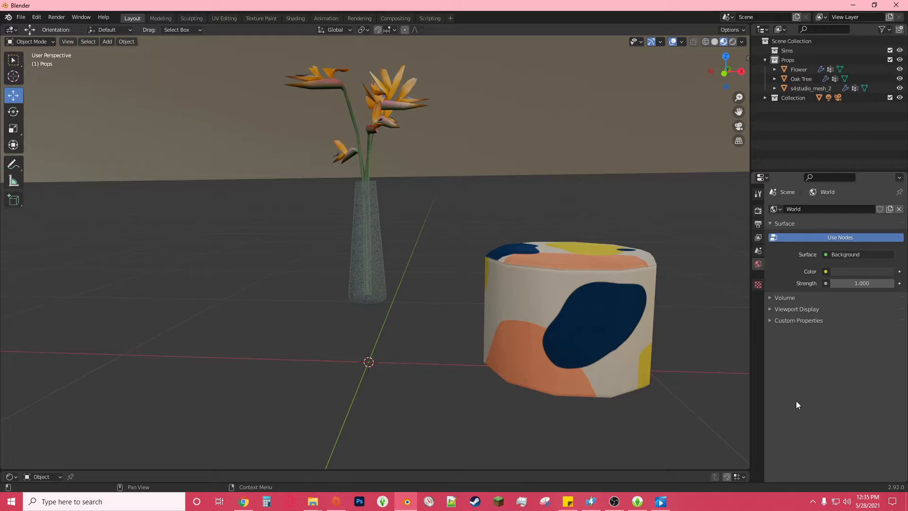
Step: Select the Light in Collection and preview the scene in rendered shading with the Cycles render engine
click(765, 97)
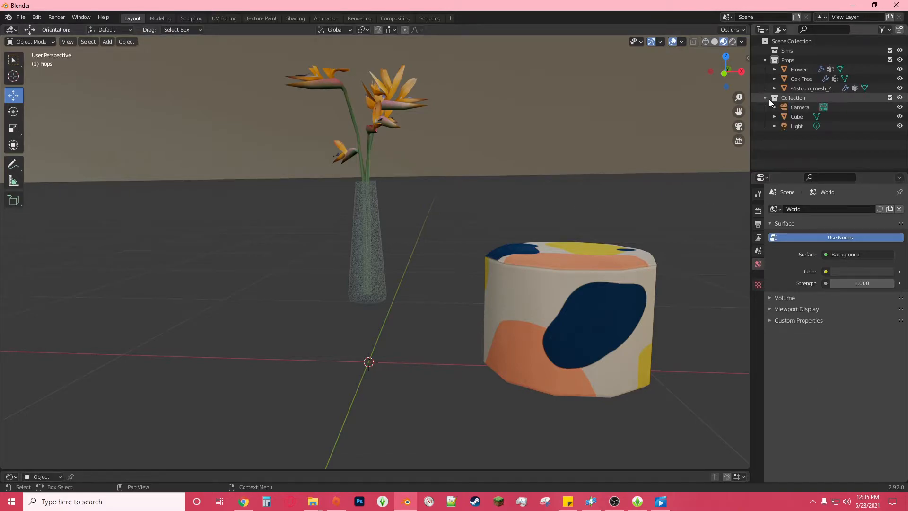
click(796, 127)
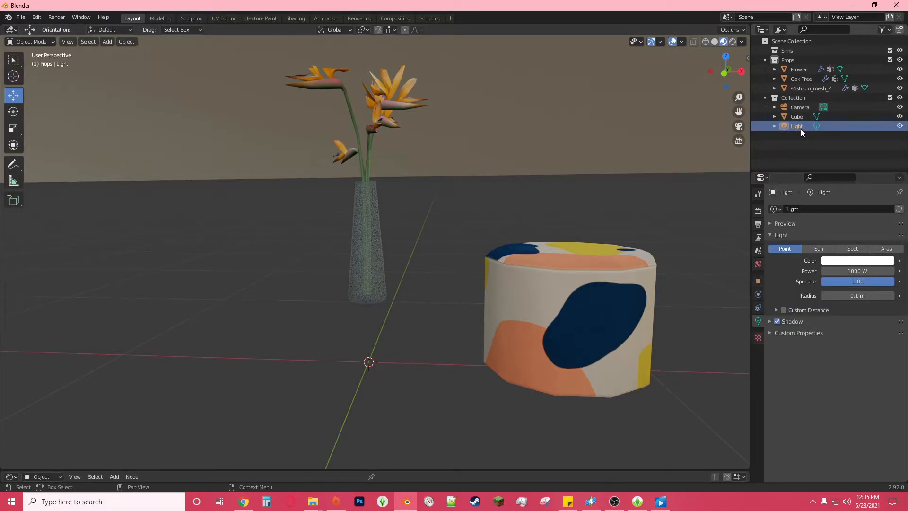
right_click(801, 128)
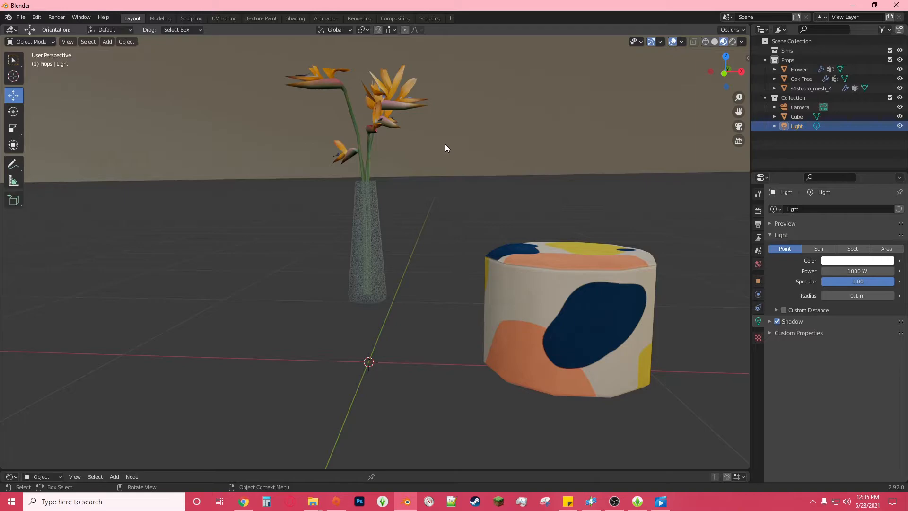
click(732, 41)
click(758, 210)
click(846, 209)
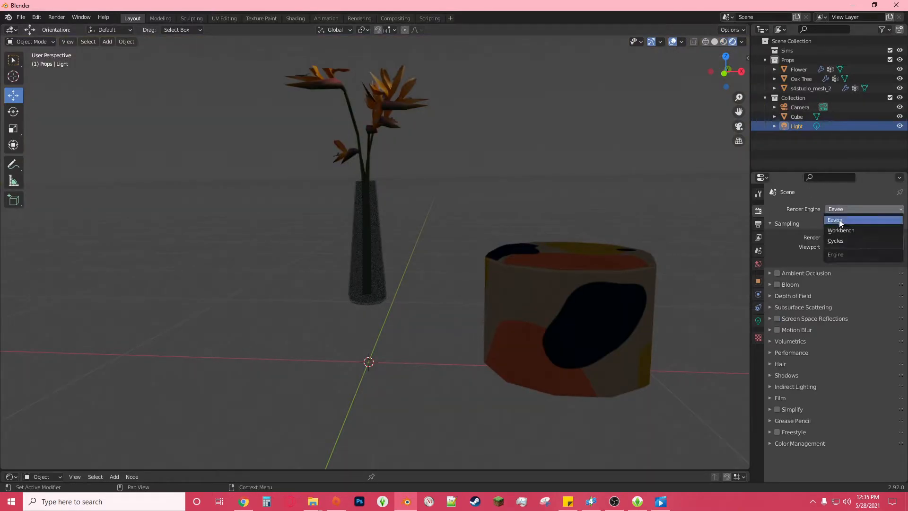
key(Return)
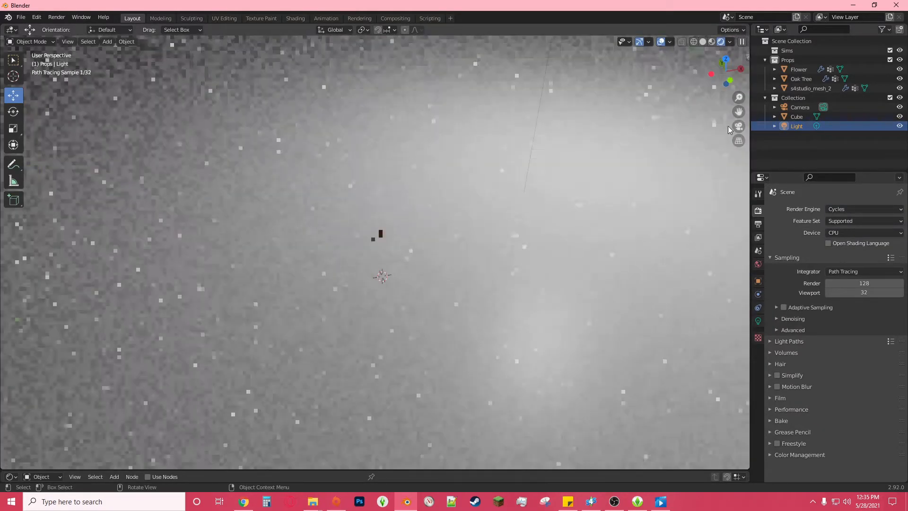
Step: Reposition the Light along the global X axis to near the centre of the room
middle_drag(727, 126, 492, 131)
key(g)
key(x)
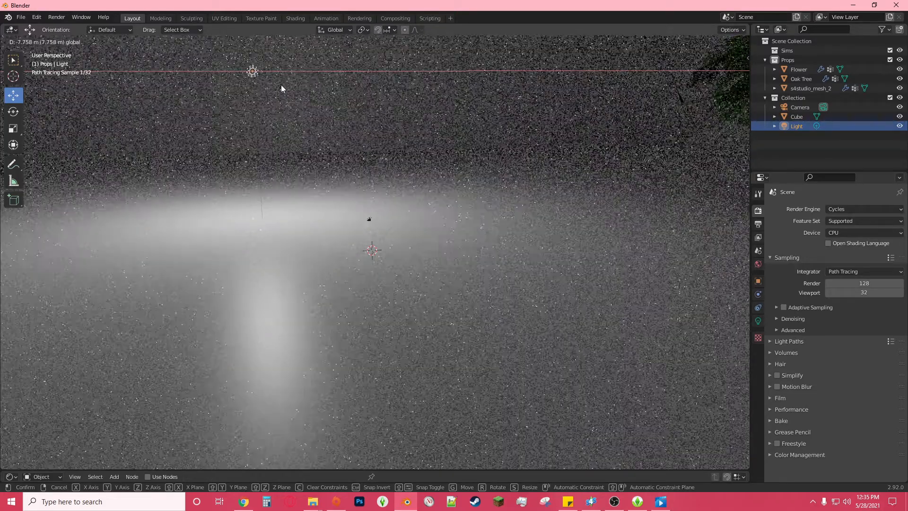
click(280, 84)
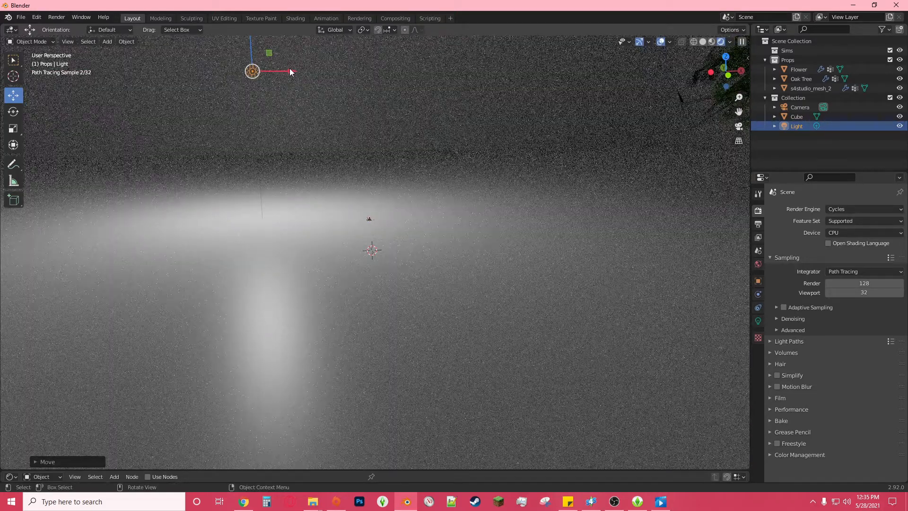
drag(286, 71, 450, 71)
Step: Set the render engine back to Eevee and return to material preview shading with the whole room in view
click(849, 208)
click(841, 219)
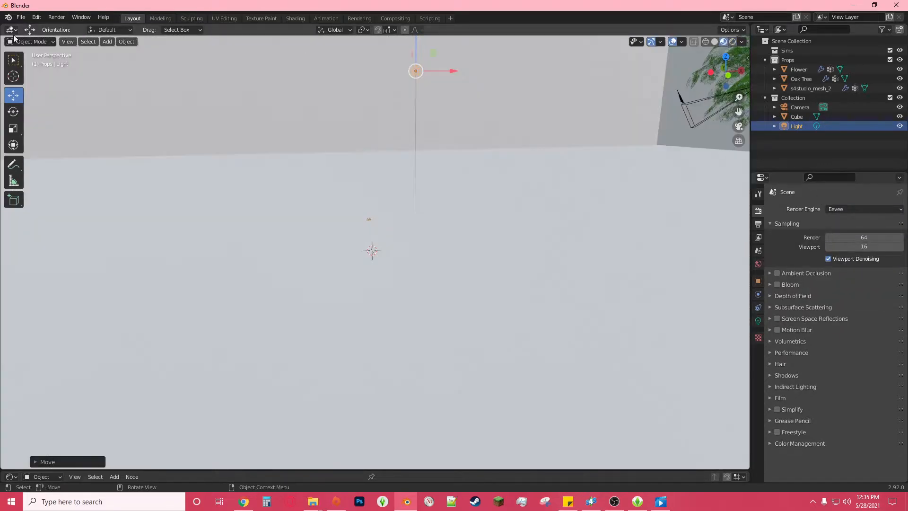
scroll(483, 168, down, 3)
scroll(483, 168, down, 8)
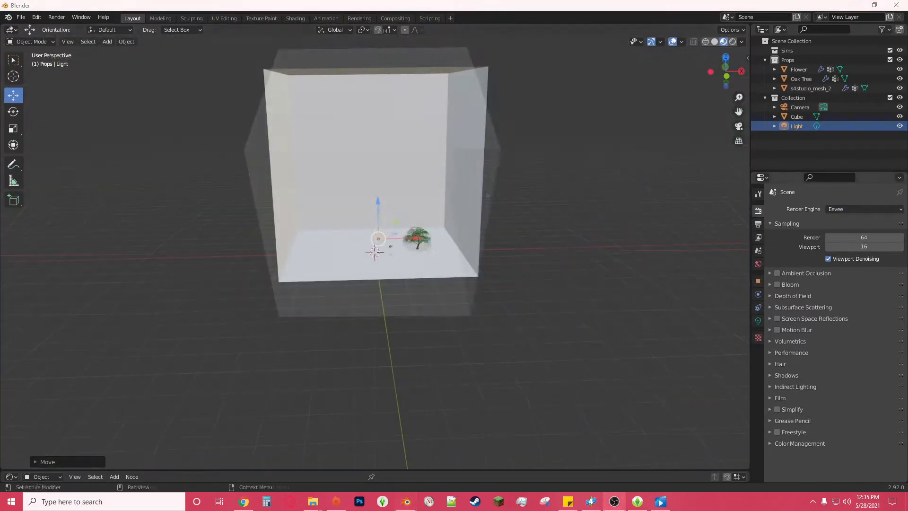
scroll(590, 197, up, 8)
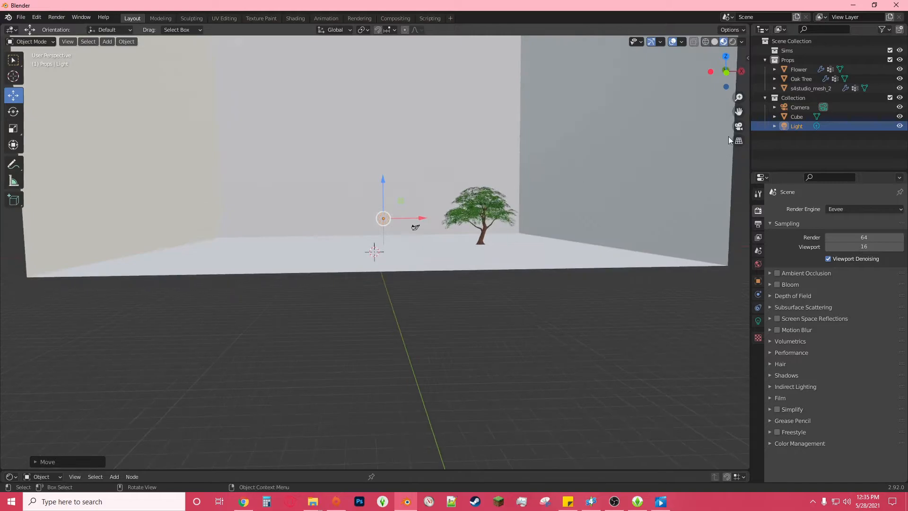
drag(738, 112, 753, 217)
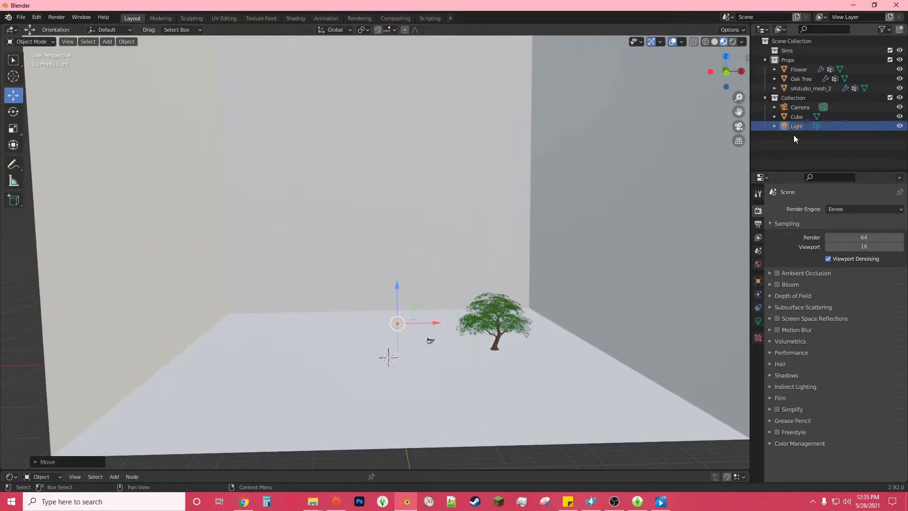
Step: Select the room's Cube and show its material settings, with the node editor enlarged
click(791, 57)
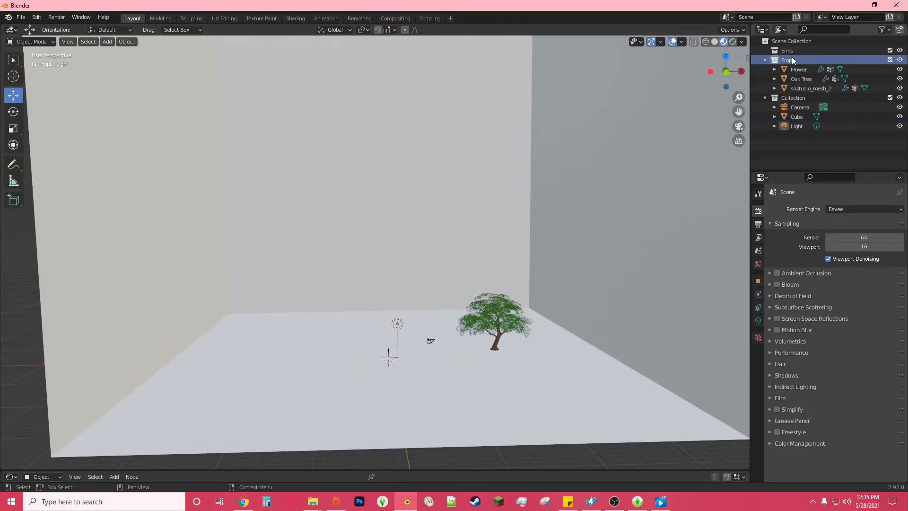
click(797, 117)
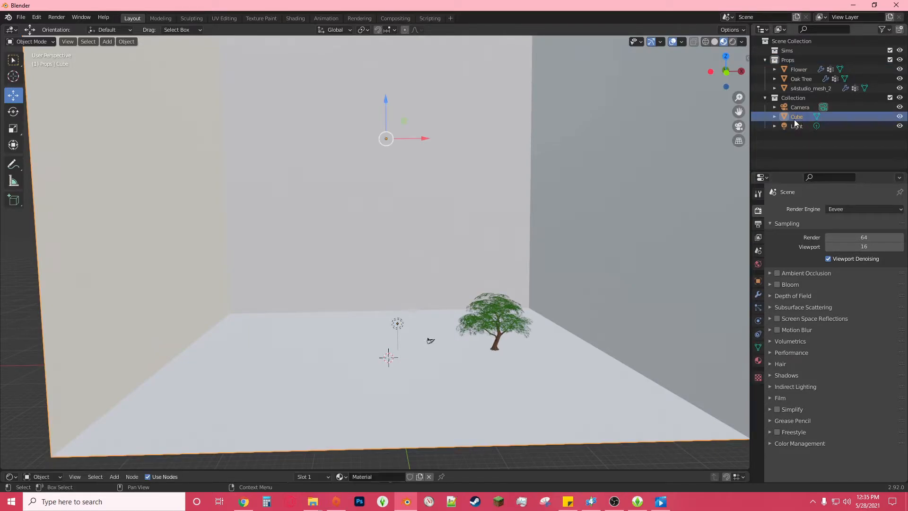
drag(520, 471, 535, 238)
middle_drag(549, 398, 571, 364)
scroll(484, 210, up, 2)
scroll(484, 210, down, 5)
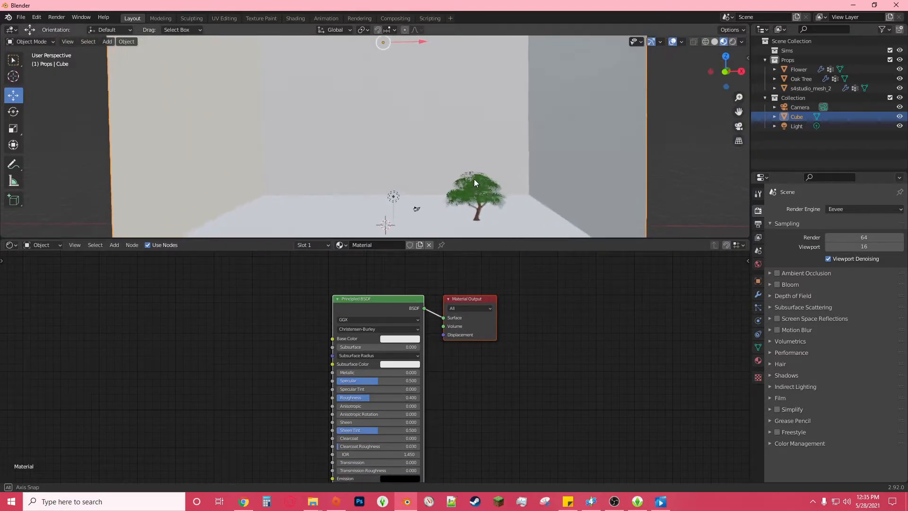
click(758, 360)
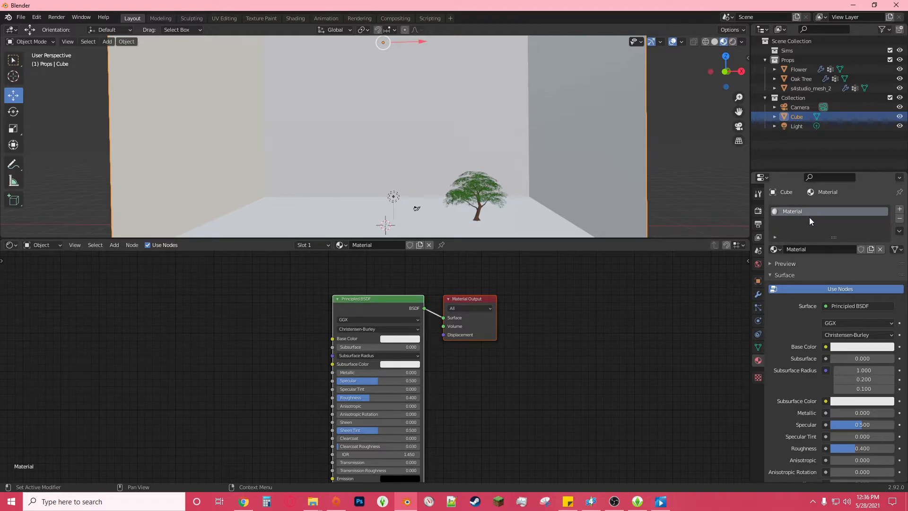
Step: Add a second material slot to the Cube with a new material named Tile
click(899, 208)
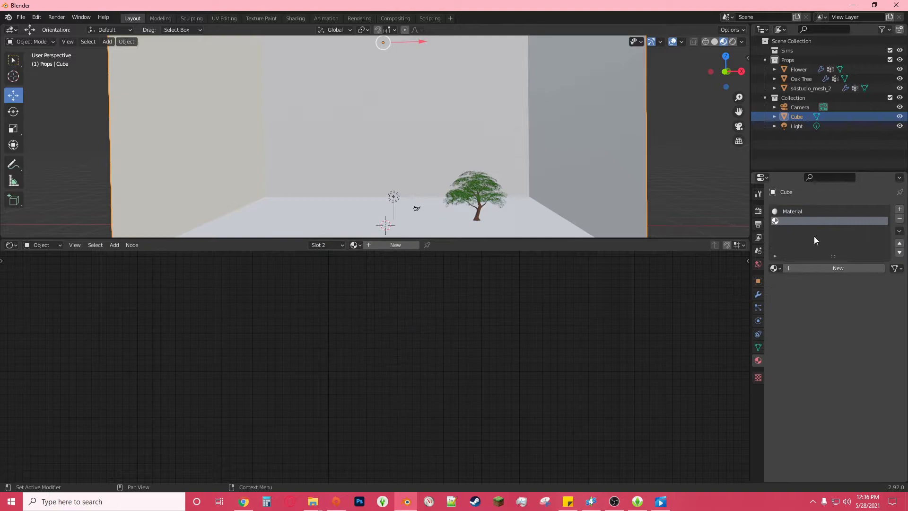
click(836, 268)
click(833, 267)
text(T)
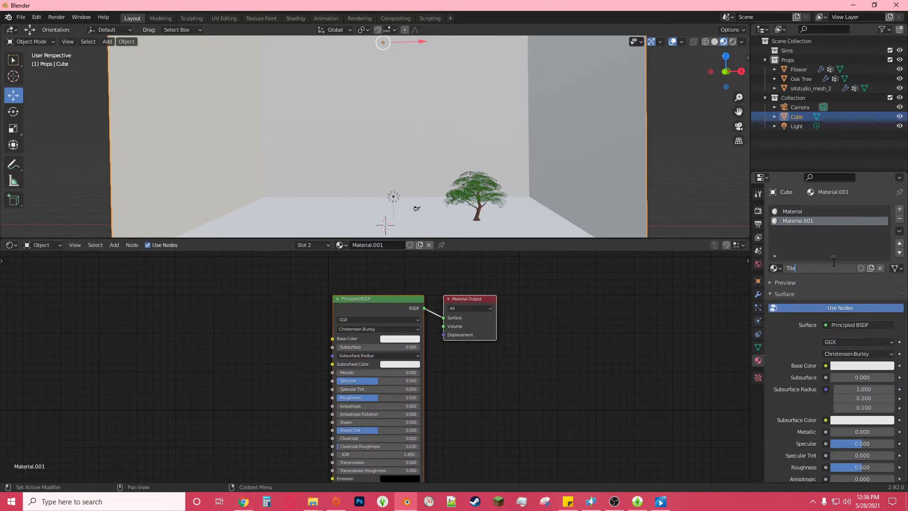
text(ile)
key(Return)
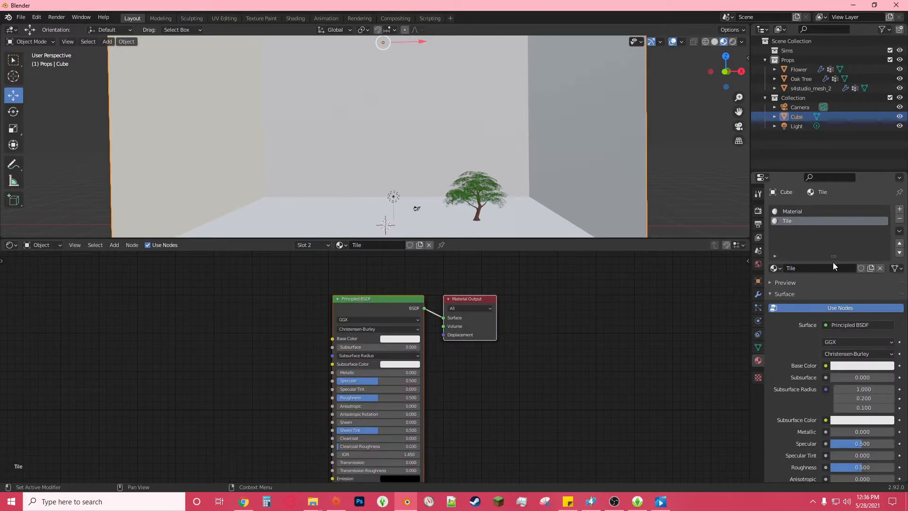
Step: Add an Image Texture to the Tile material's Base Color and load Gristle Glue (diff).png from the Props tutorial folder
click(825, 367)
click(647, 283)
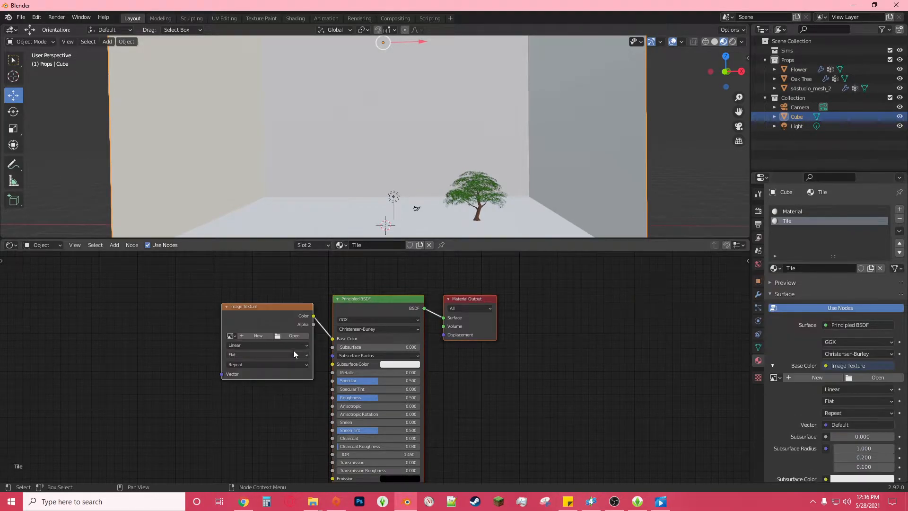
click(291, 336)
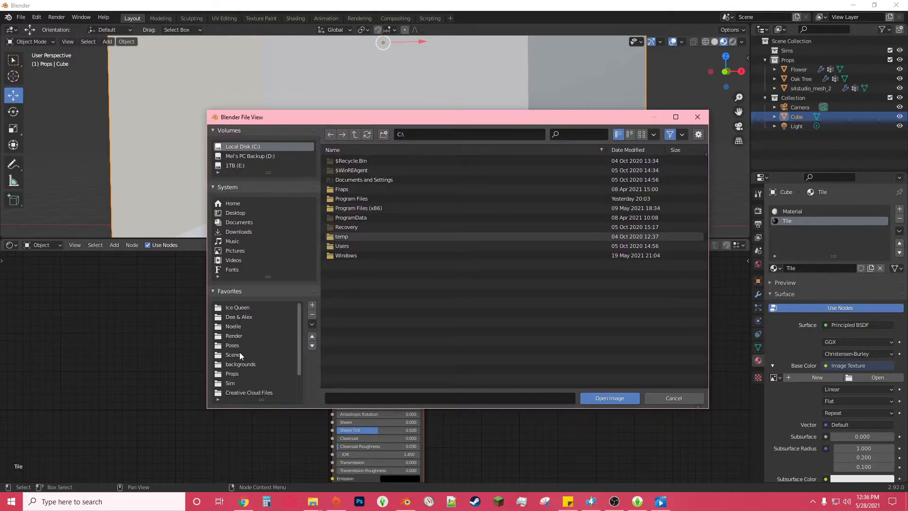
click(235, 374)
click(337, 200)
double_click(341, 209)
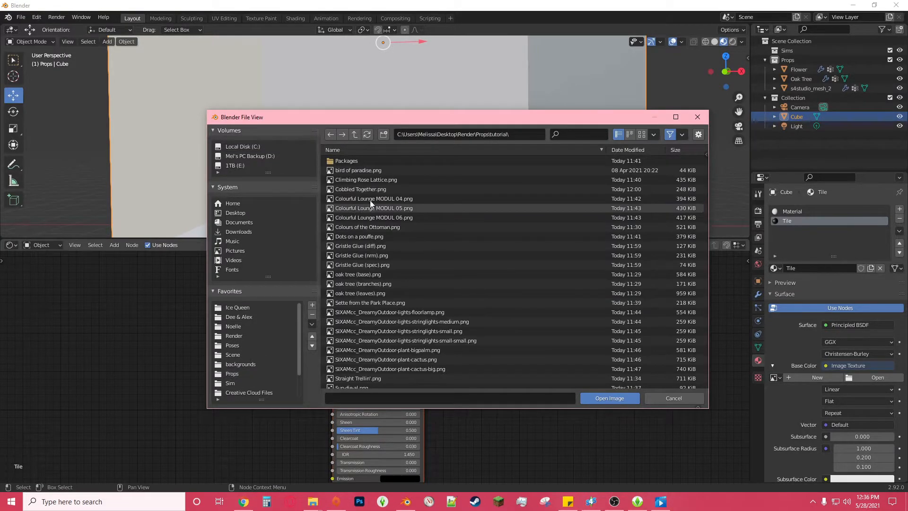
double_click(385, 246)
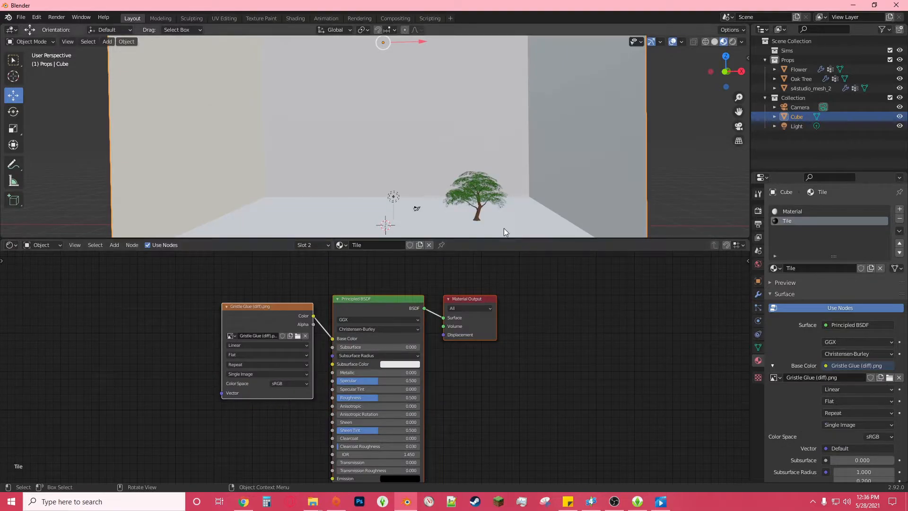
Step: In Edit Mode, select the Cube's back wall face and assign the Tile material to it
scroll(504, 339, down, 2)
scroll(567, 331, up, 2)
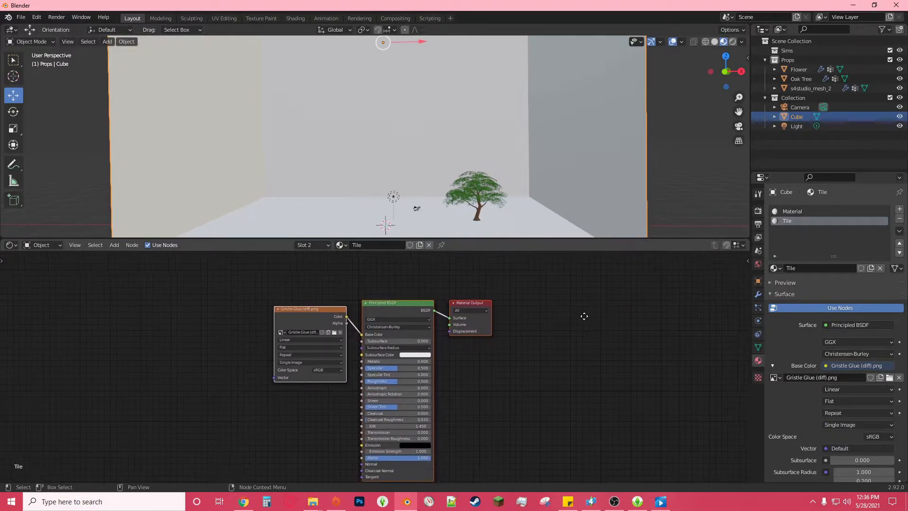
scroll(435, 154, down, 3)
scroll(472, 161, up, 3)
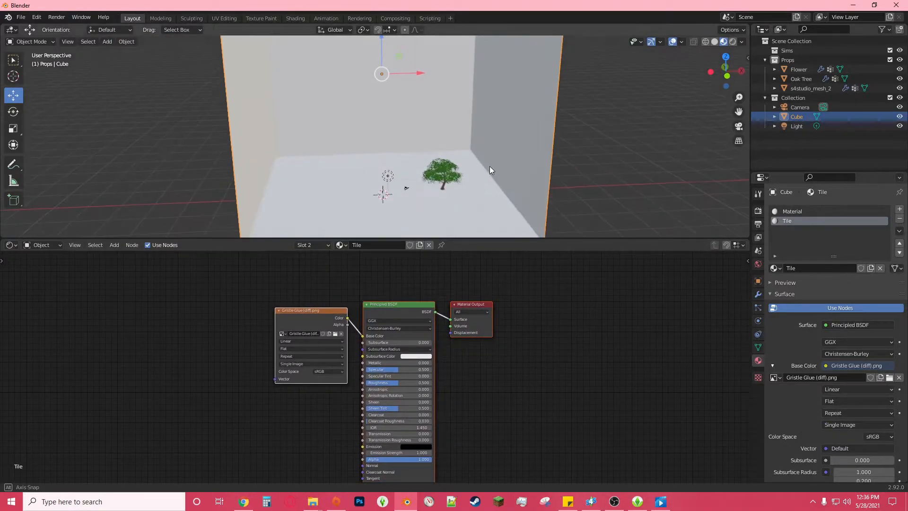
click(554, 237)
middle_drag(620, 146, 628, 132)
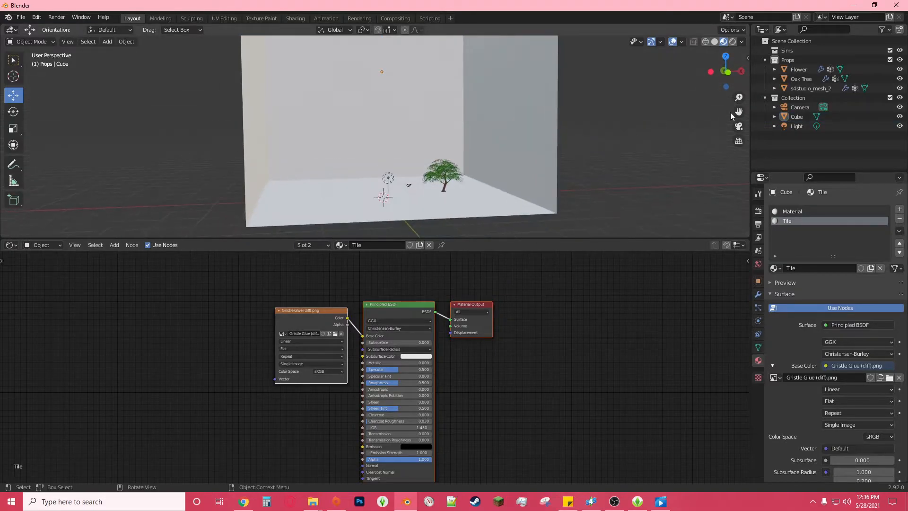
drag(737, 113, 732, 121)
scroll(503, 93, up, 5)
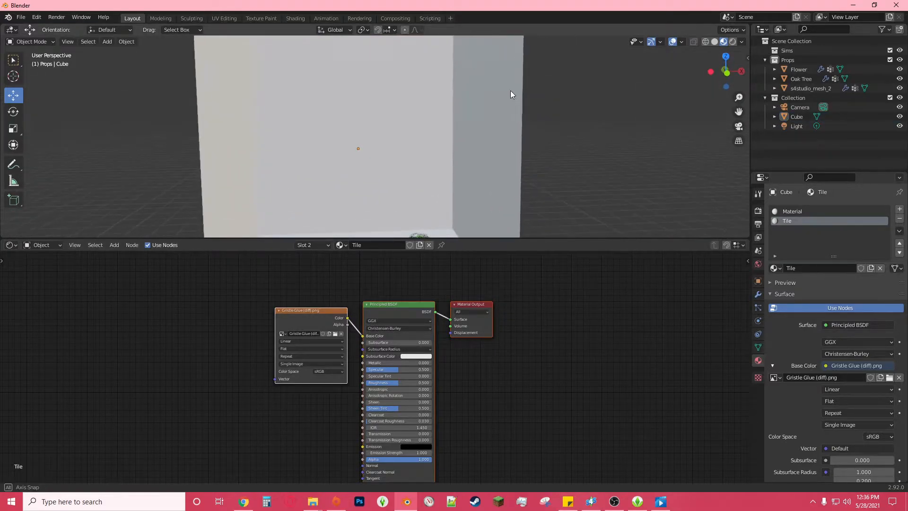
click(52, 42)
click(29, 64)
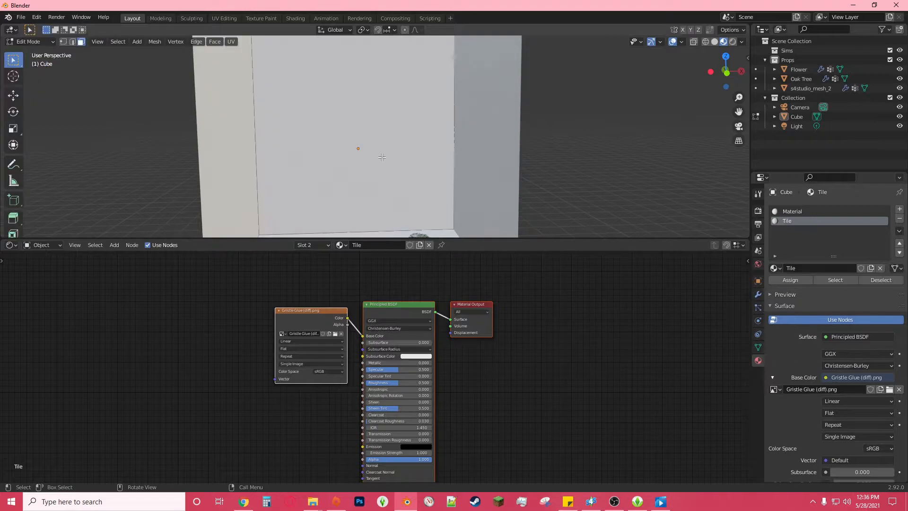
scroll(449, 132, down, 4)
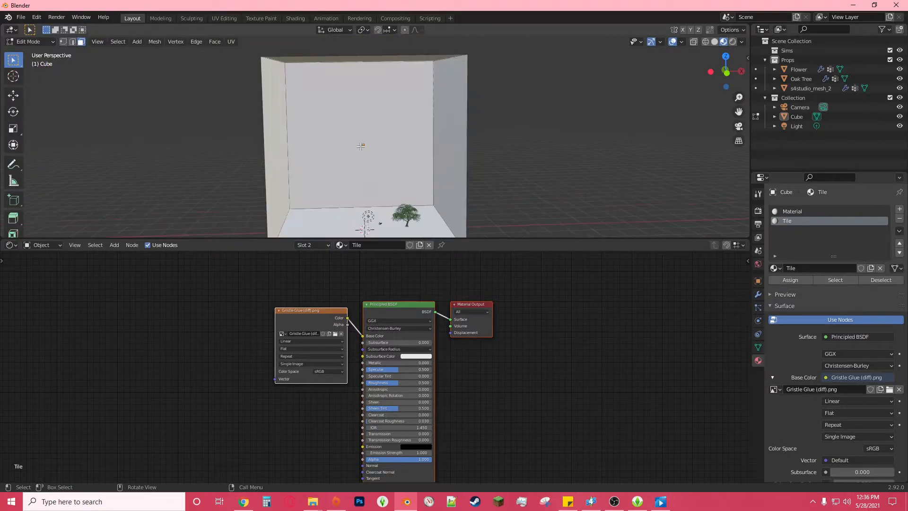
click(328, 108)
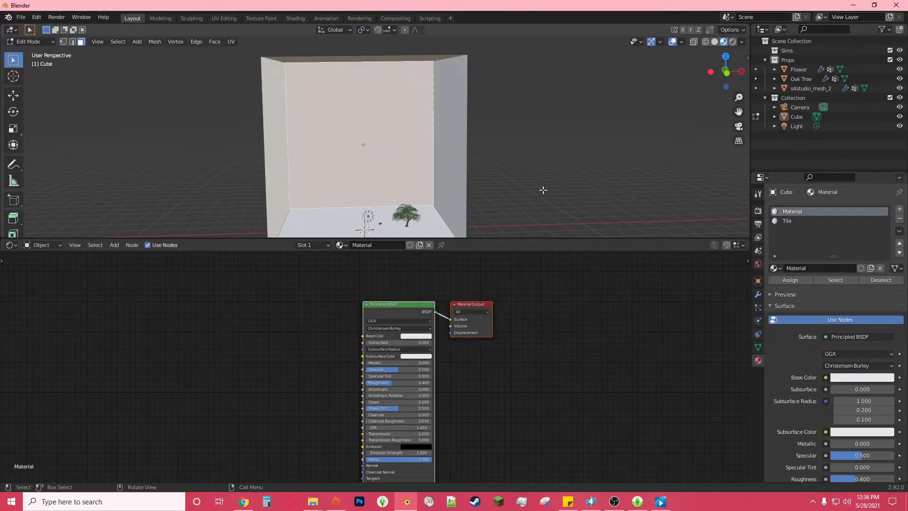
click(789, 221)
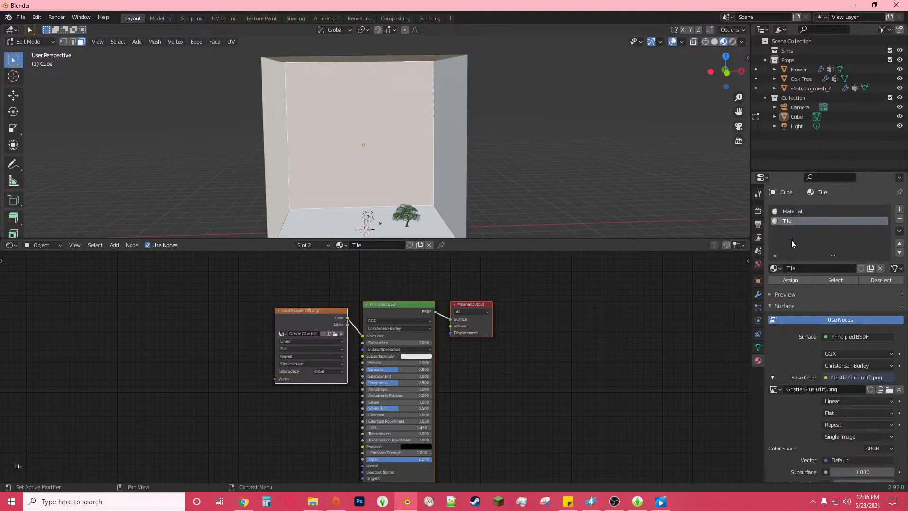
click(796, 280)
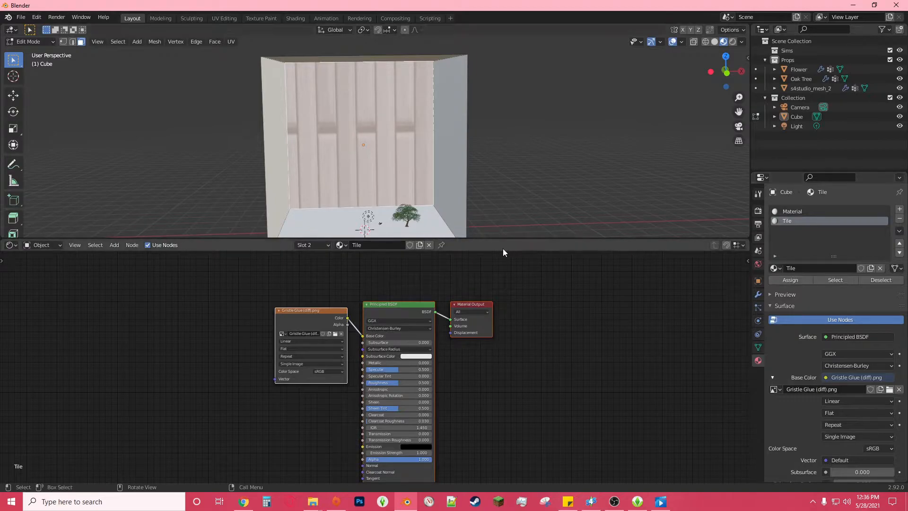
Step: Return to Object Mode and add a Mapping node beside the Gristle Glue image texture in the Tile material
click(28, 42)
click(32, 52)
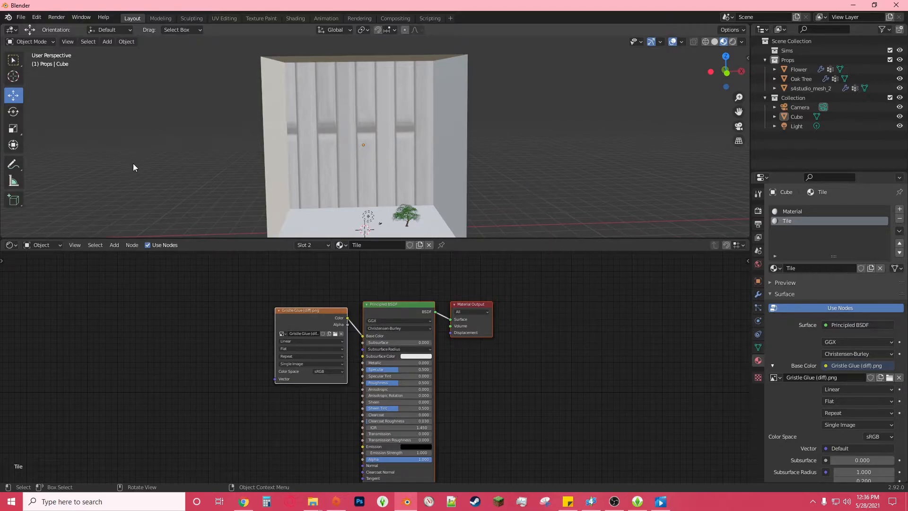
click(129, 245)
click(112, 245)
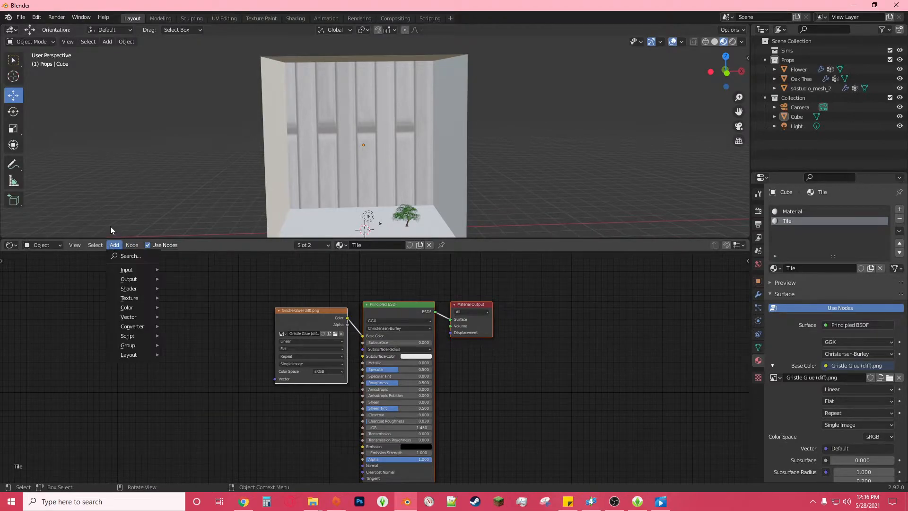
click(116, 229)
click(114, 245)
click(126, 255)
text(mapp)
click(153, 271)
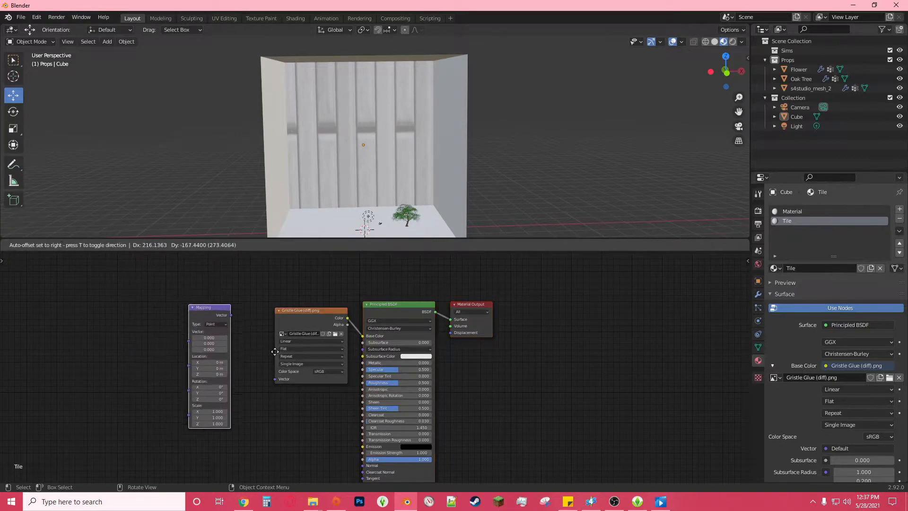
click(205, 281)
Step: Add a Texture Coordinate node beside the Mapping node
click(114, 245)
key(BackSpace)
click(113, 246)
click(142, 256)
text(tex)
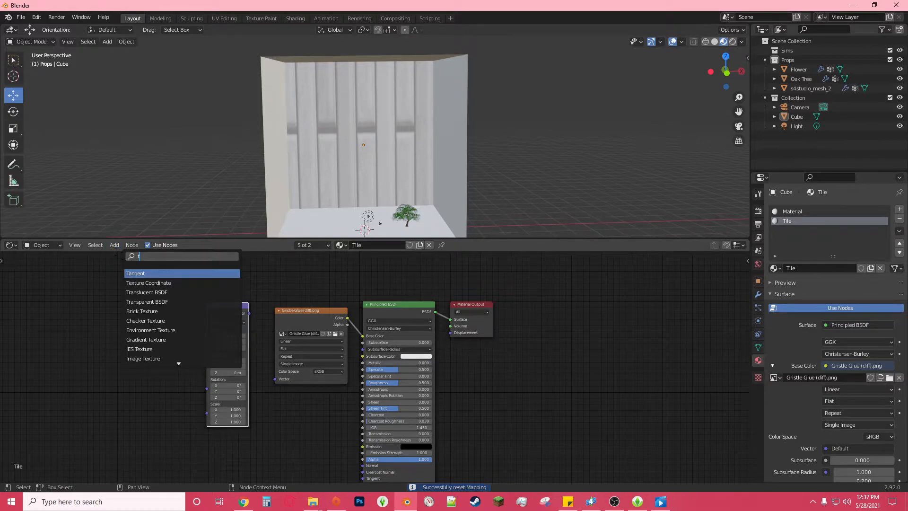
key(Return)
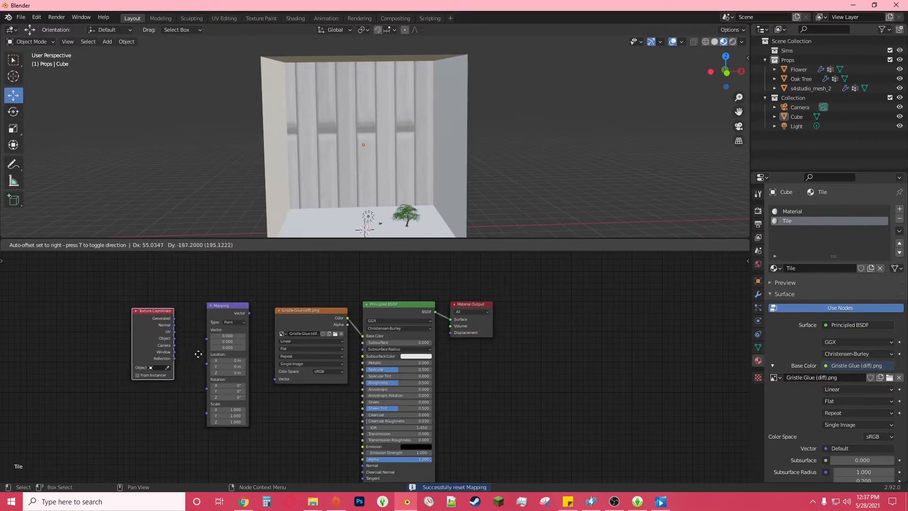
click(201, 356)
Step: Connect Texture Coordinate's UV output to the Mapping node's Vector input, and Mapping's Vector output to the image texture
scroll(231, 356, up, 4)
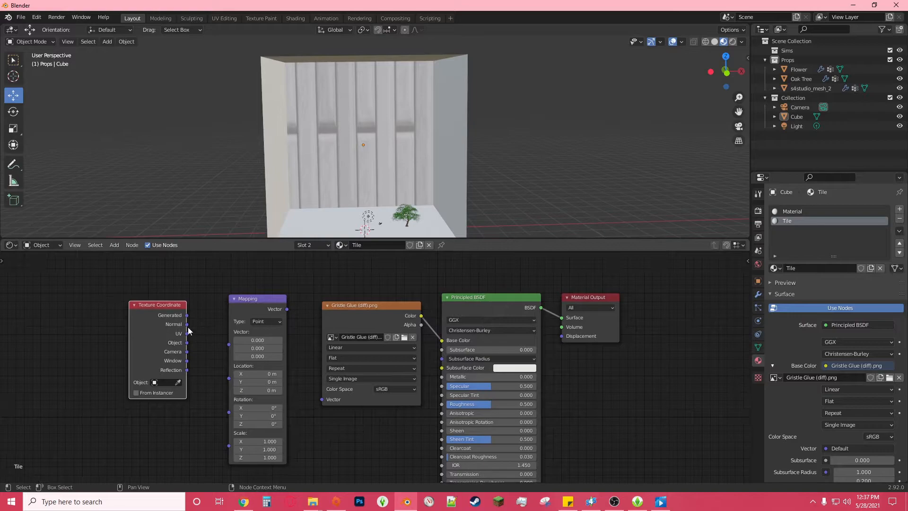
drag(187, 334, 227, 347)
drag(287, 310, 321, 399)
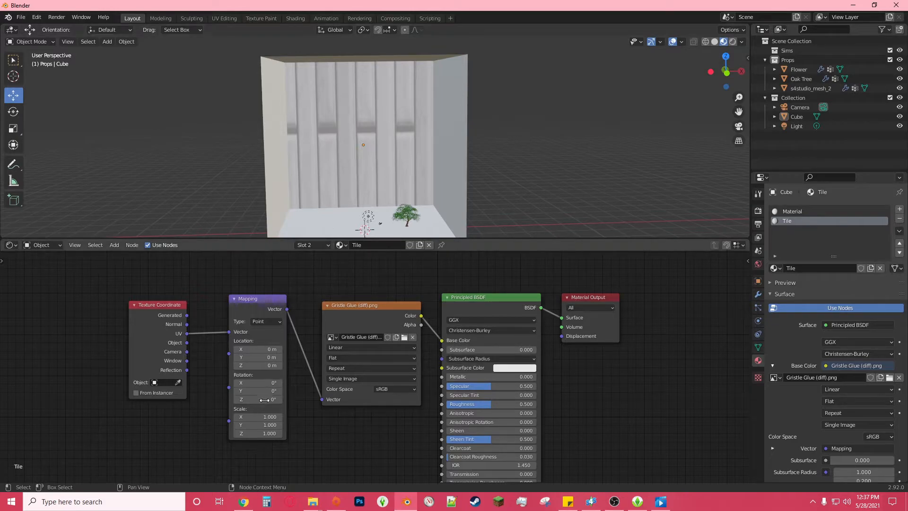
Step: Set the Mapping node's X, Y and Z scale to -5
drag(265, 417, 266, 433)
key(BackSpace)
text(-5)
key(Return)
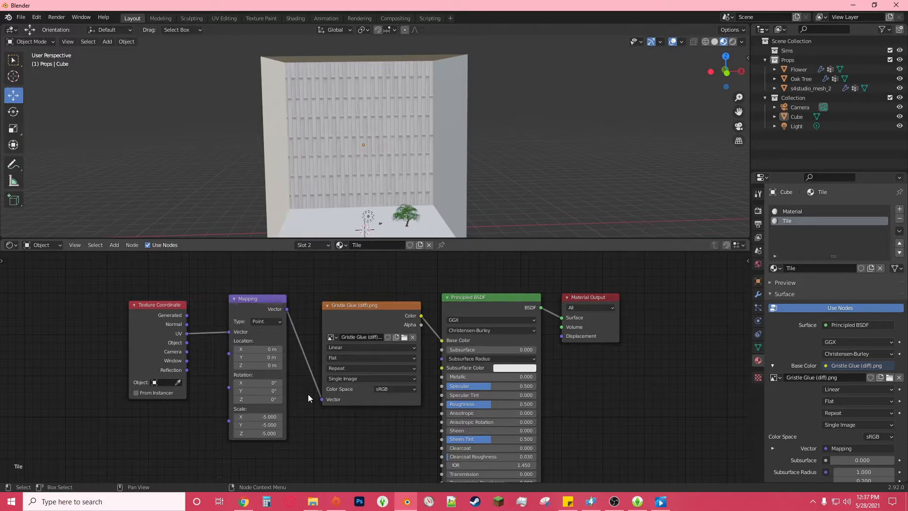
Step: Set the Mapping node's X, Y and Z scale to -3
drag(260, 416, 262, 414)
scroll(262, 415, down, 1)
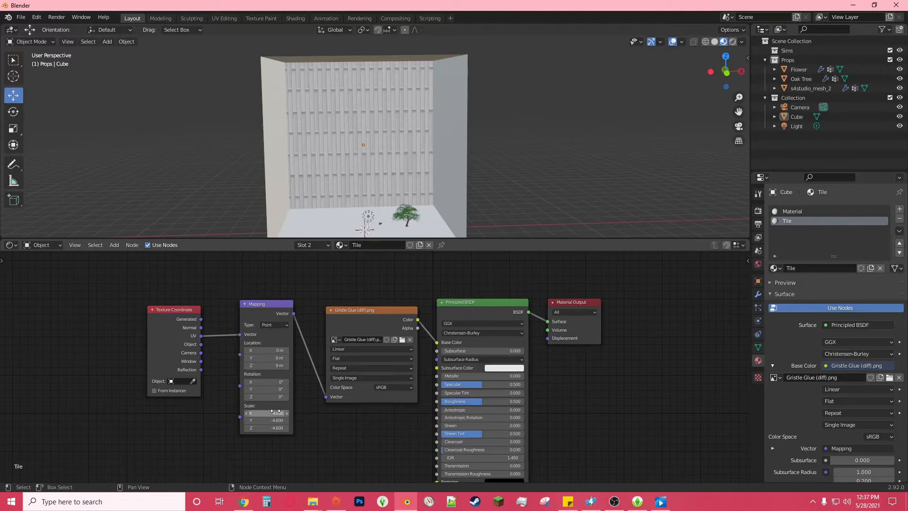
drag(268, 414, 269, 428)
text(-3)
key(Return)
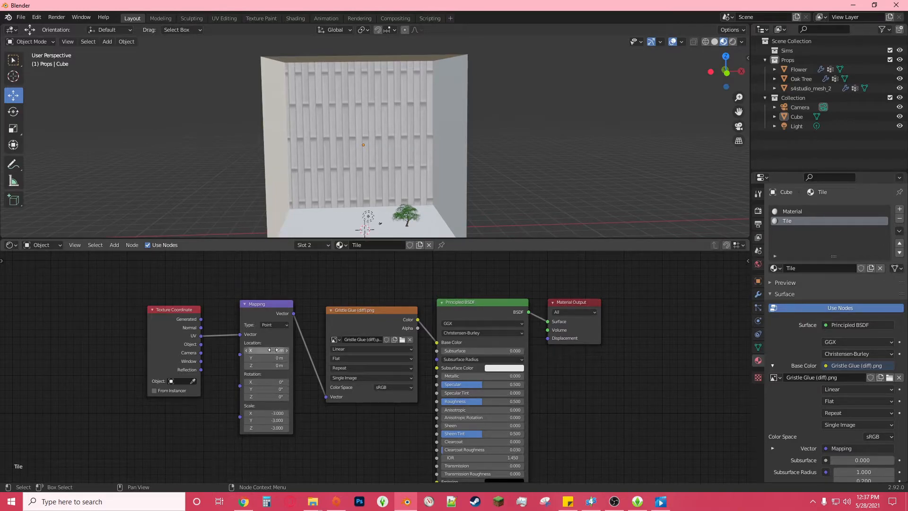
Step: Set the Mapping node's Z rotation to 90°
click(287, 396)
text(90)
key(Return)
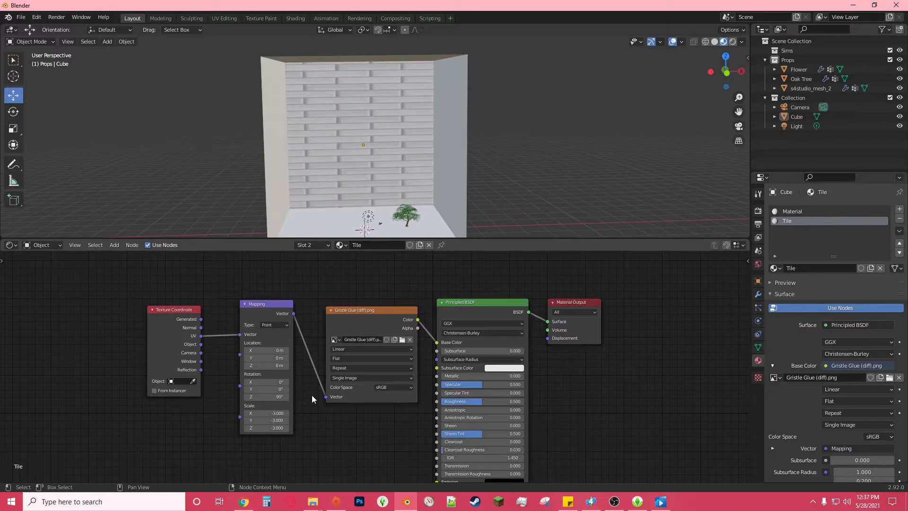
Step: Set the Mapping node's X, Y and Z scale to -10
drag(287, 424, 281, 408)
text(-10)
key(Return)
Step: Examine the tile pattern on the room's back wall up close and from farther away
scroll(364, 122, up, 10)
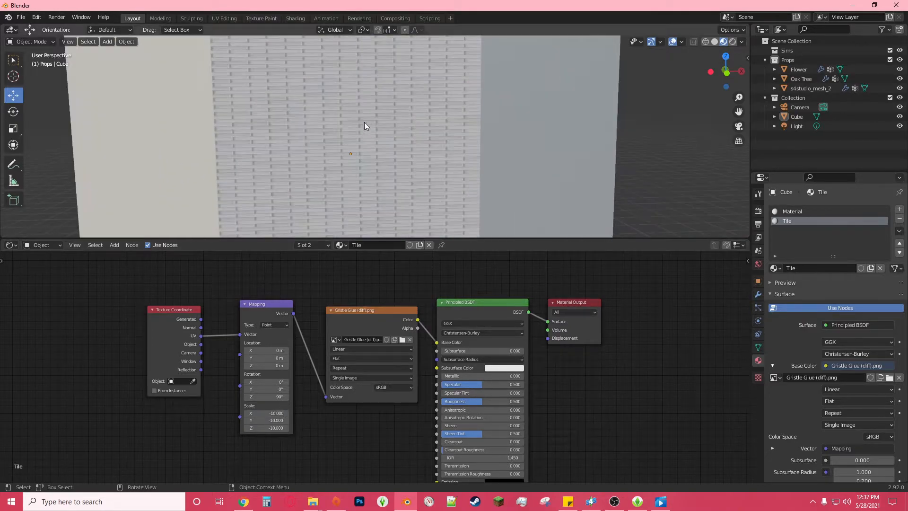
scroll(359, 119, down, 8)
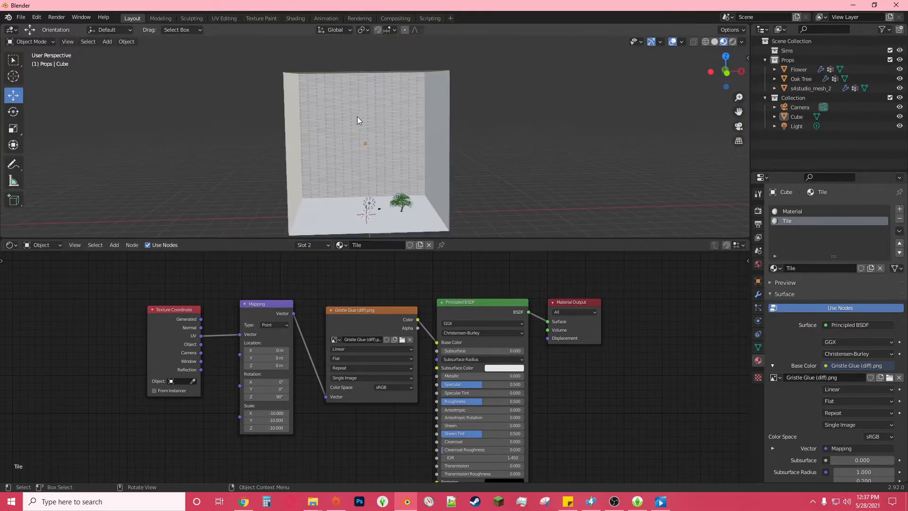
scroll(358, 120, up, 3)
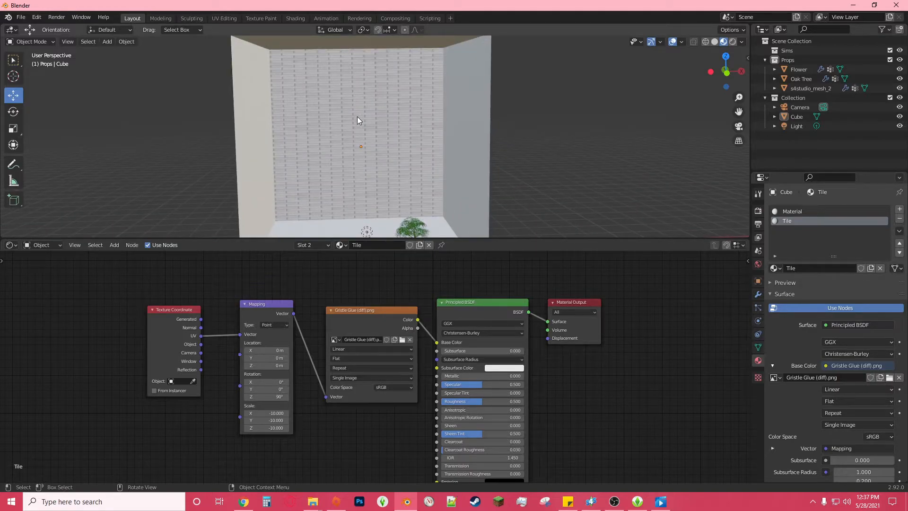
scroll(357, 116, up, 4)
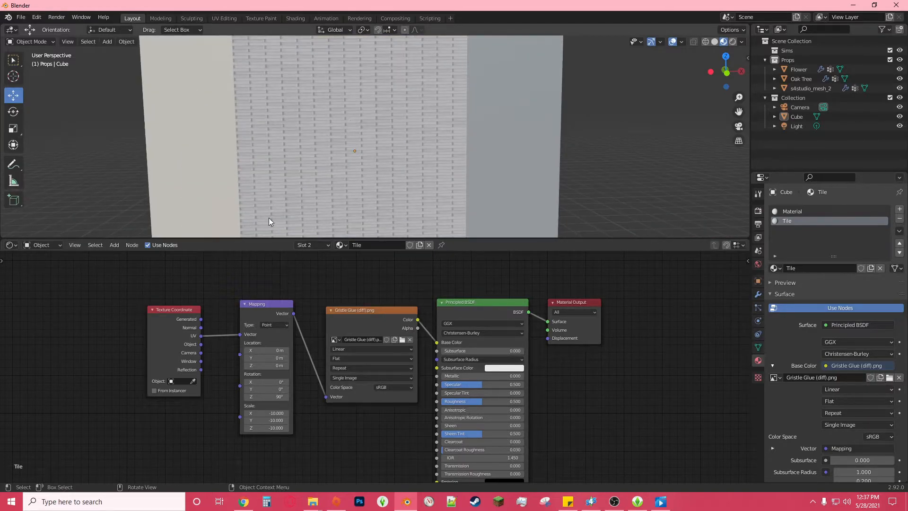
scroll(265, 208, up, 4)
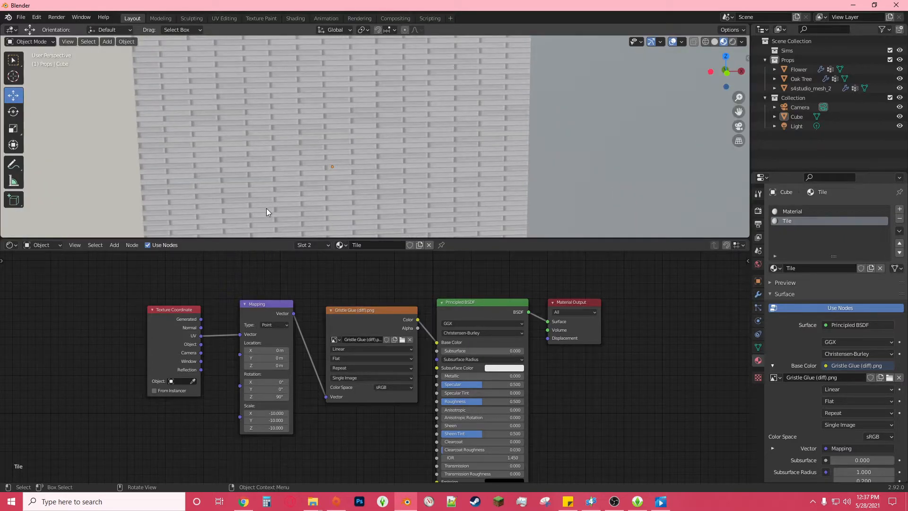
scroll(266, 208, down, 2)
scroll(266, 208, down, 1)
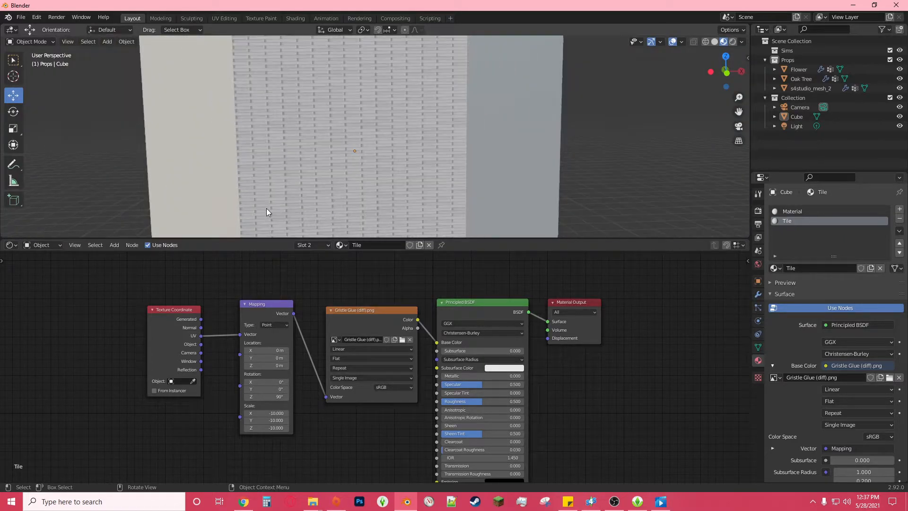
drag(200, 319, 241, 335)
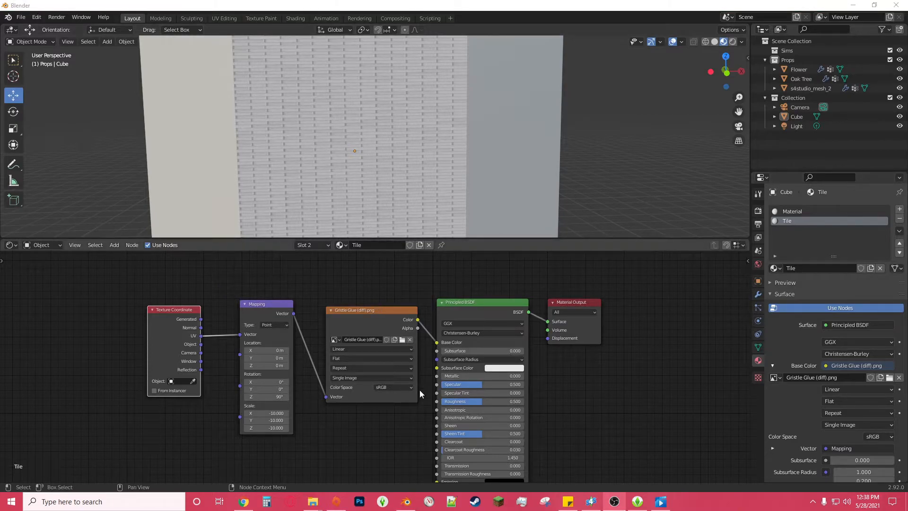
Step: Start choosing a replacement image for the Gristle Glue texture and look through the subfolders of Props' Old folder
click(403, 340)
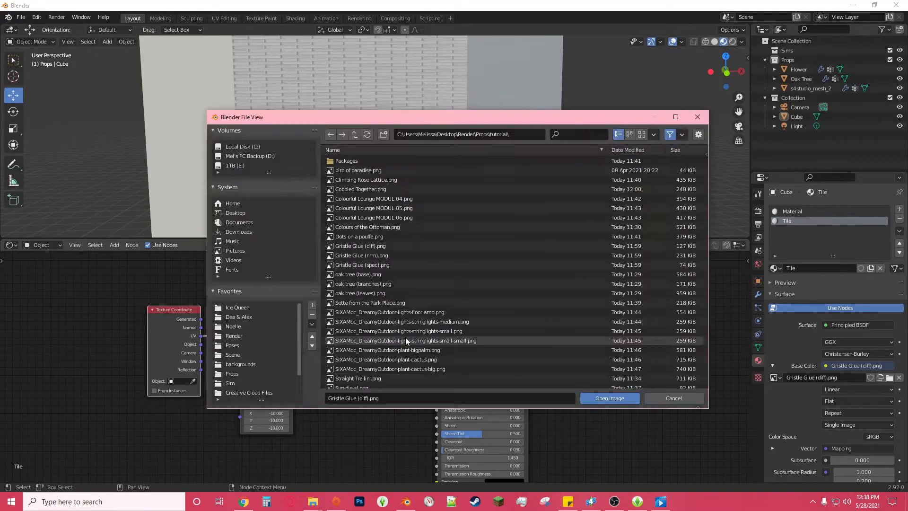
click(355, 134)
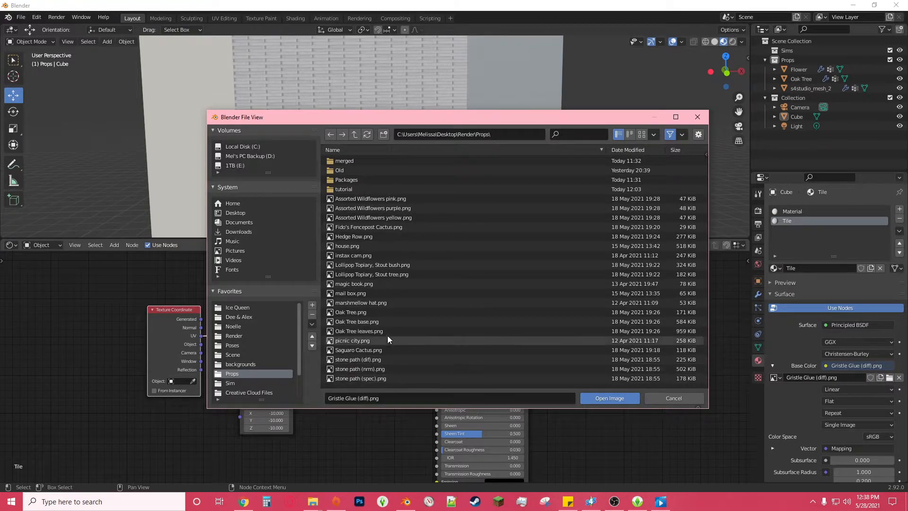
click(345, 190)
double_click(344, 190)
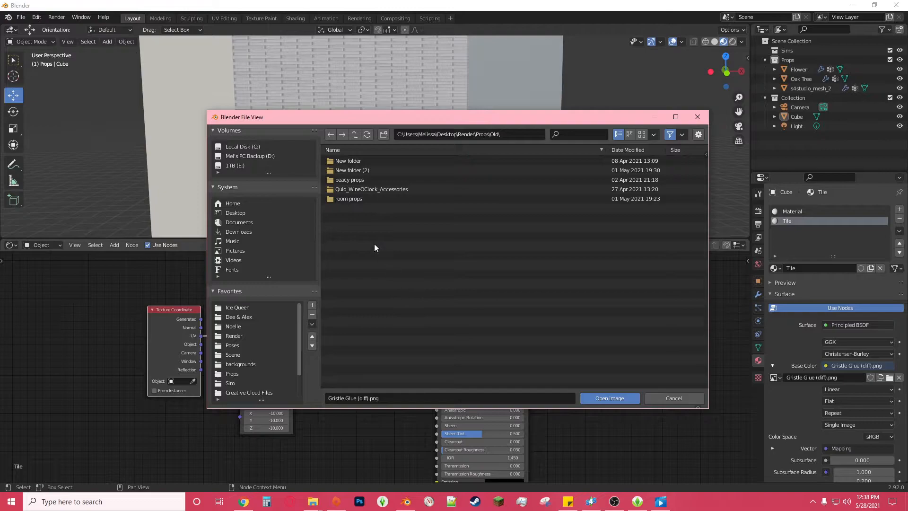
double_click(352, 170)
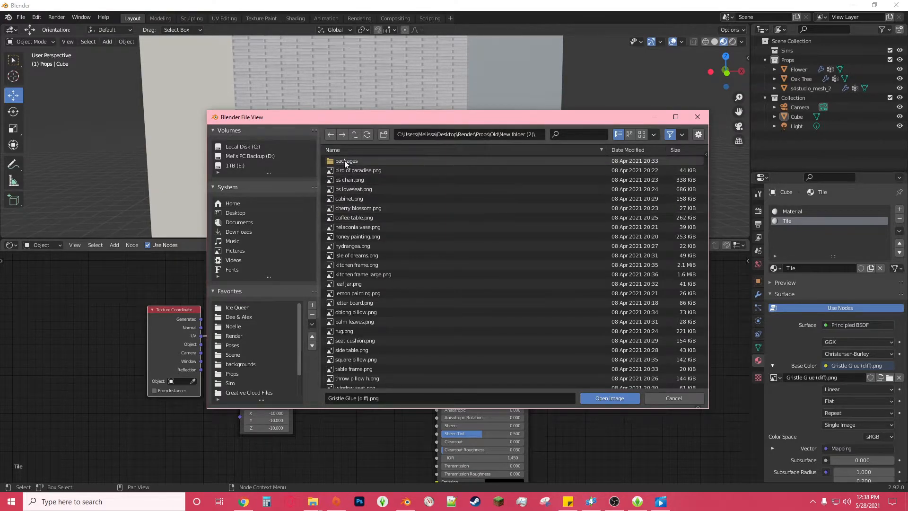
scroll(384, 271, down, 1)
scroll(379, 256, up, 3)
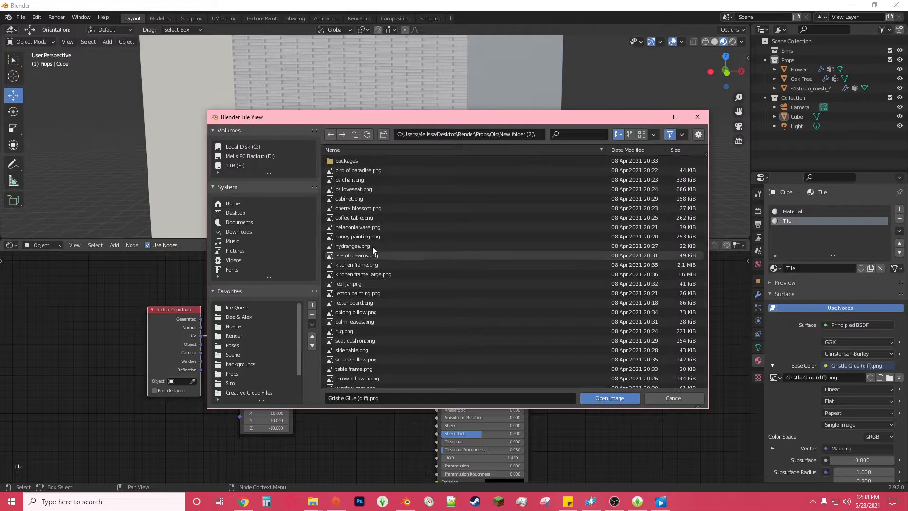
click(354, 134)
double_click(356, 160)
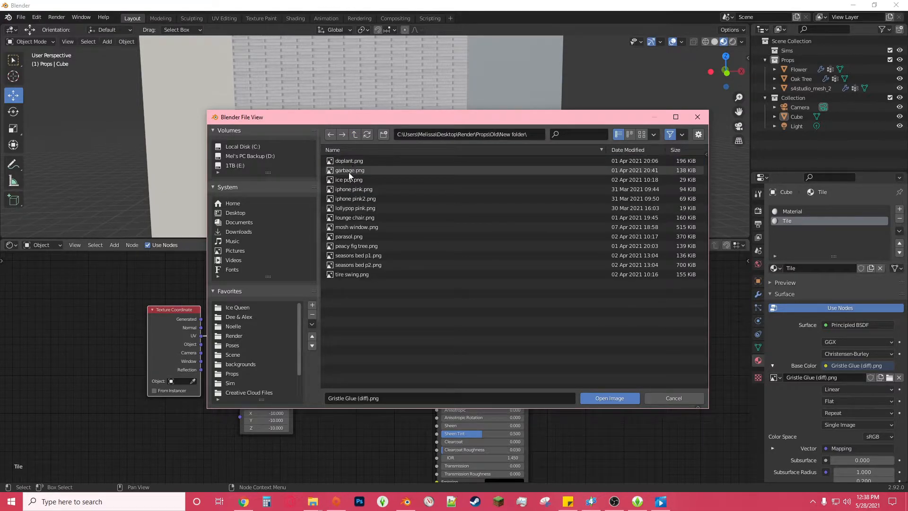
click(355, 135)
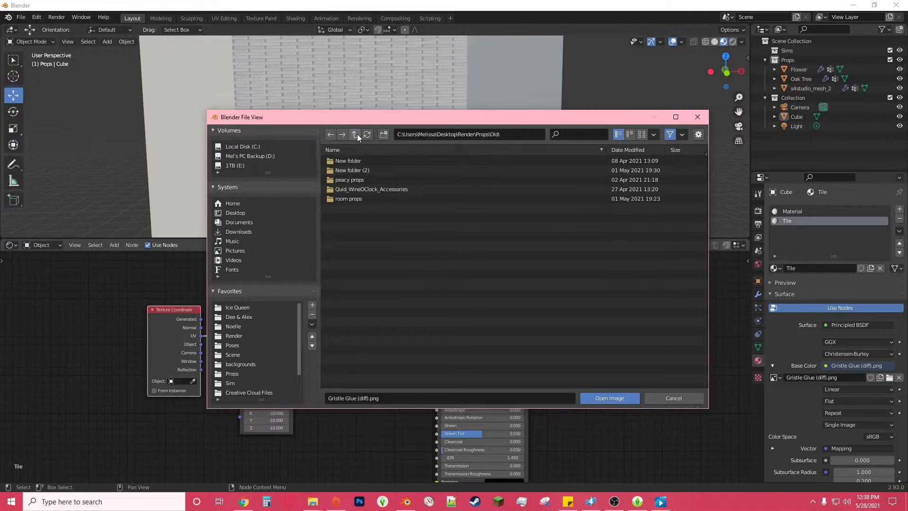
Step: Look through the Render directory's textures folder for a replacement wall image
click(354, 134)
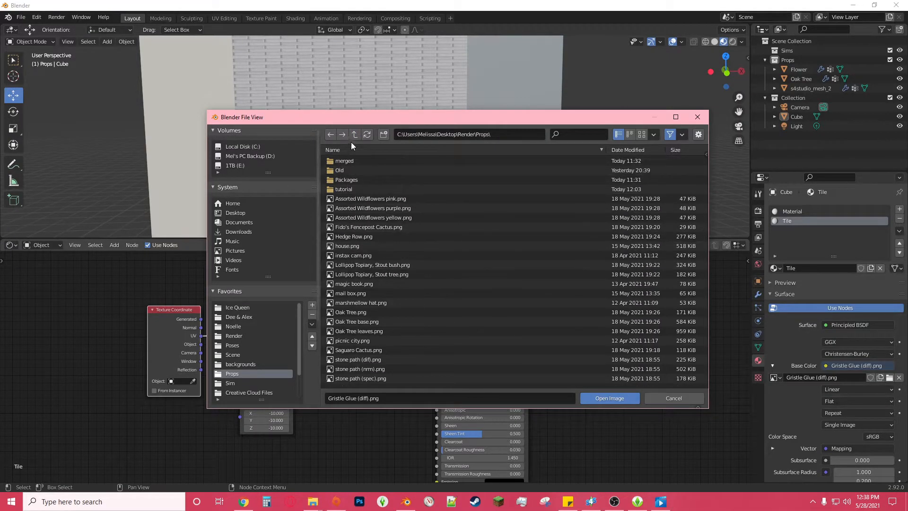
click(354, 134)
click(347, 227)
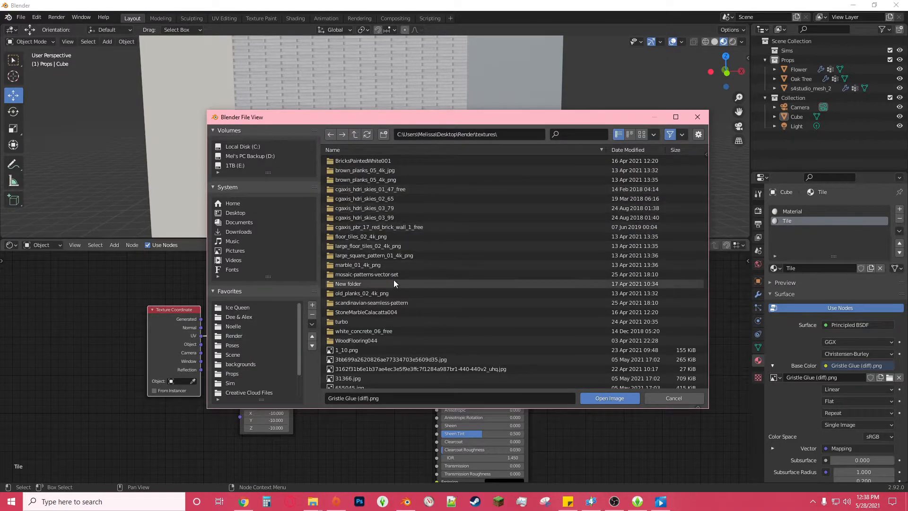
scroll(394, 278, down, 2)
scroll(395, 274, down, 1)
scroll(396, 274, down, 5)
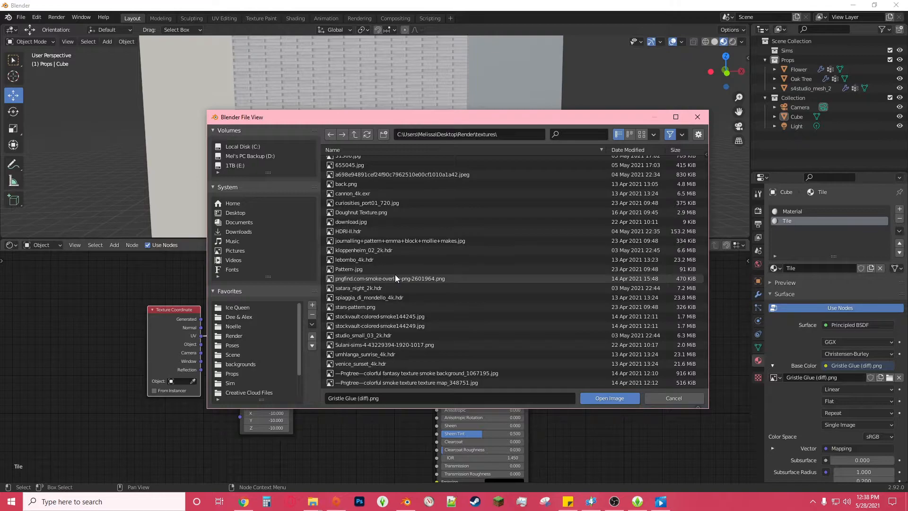
scroll(395, 274, up, 10)
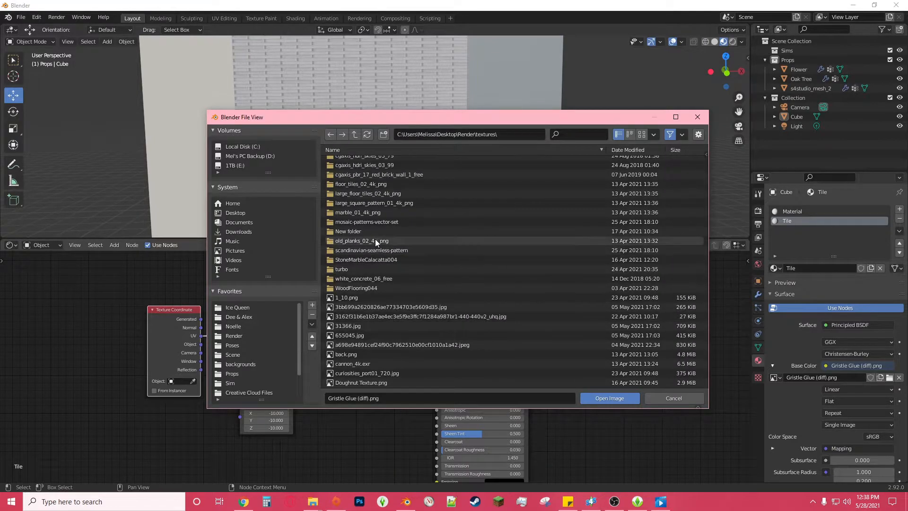
Step: Look through Render's backgrounds folder and Props' merged folder for a replacement wall image
click(354, 134)
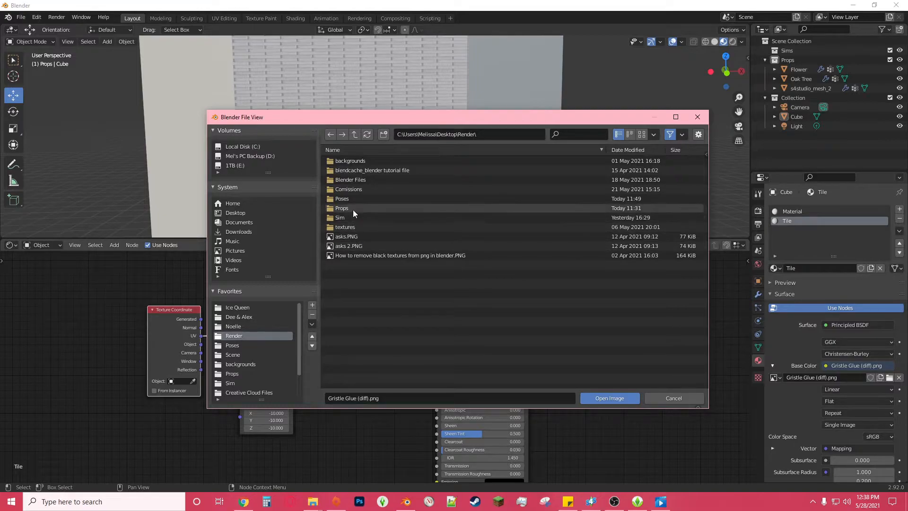
double_click(349, 161)
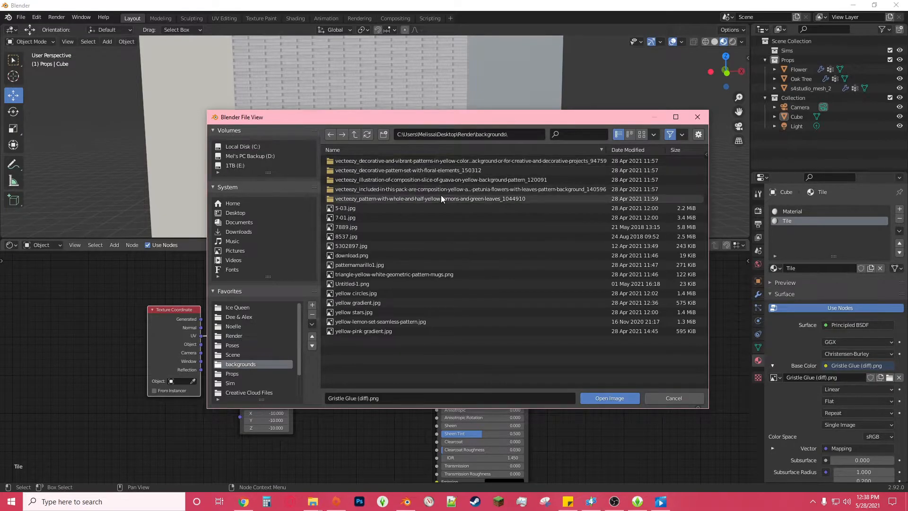
click(354, 136)
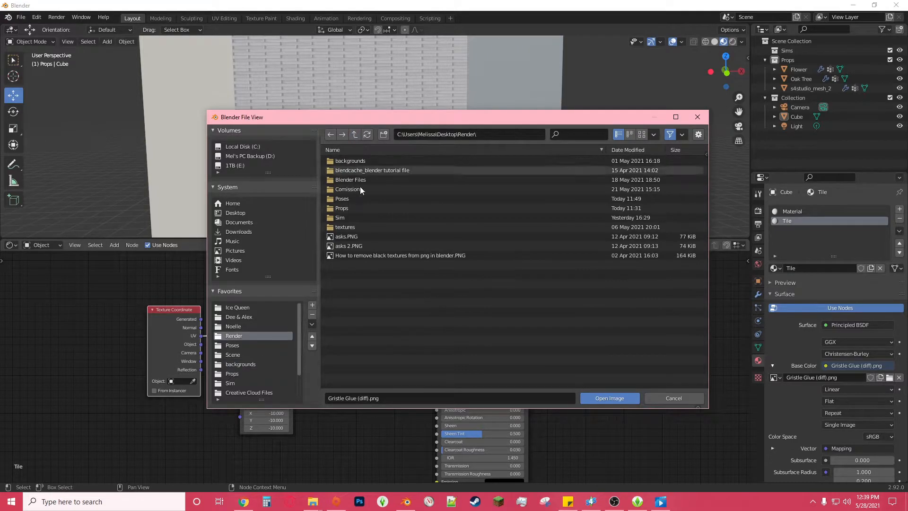
double_click(350, 208)
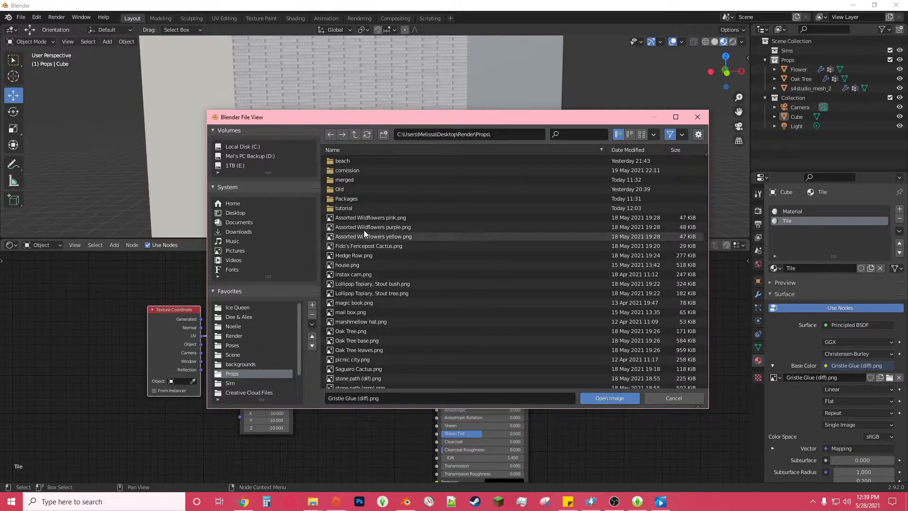
double_click(352, 181)
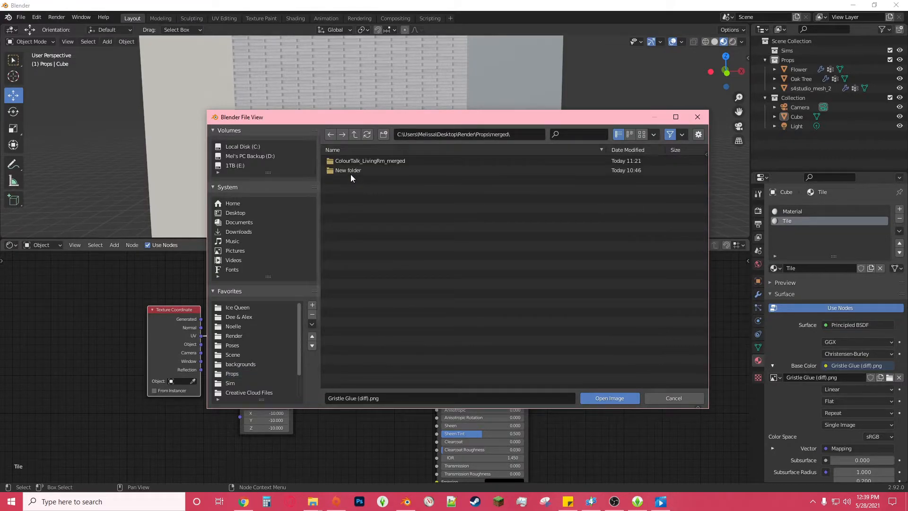
click(350, 135)
Step: Replace the Gristle Glue texture with batuu wallpaper (tall-dif).png from the WallpaperResources folder under Props' comission folder
double_click(359, 170)
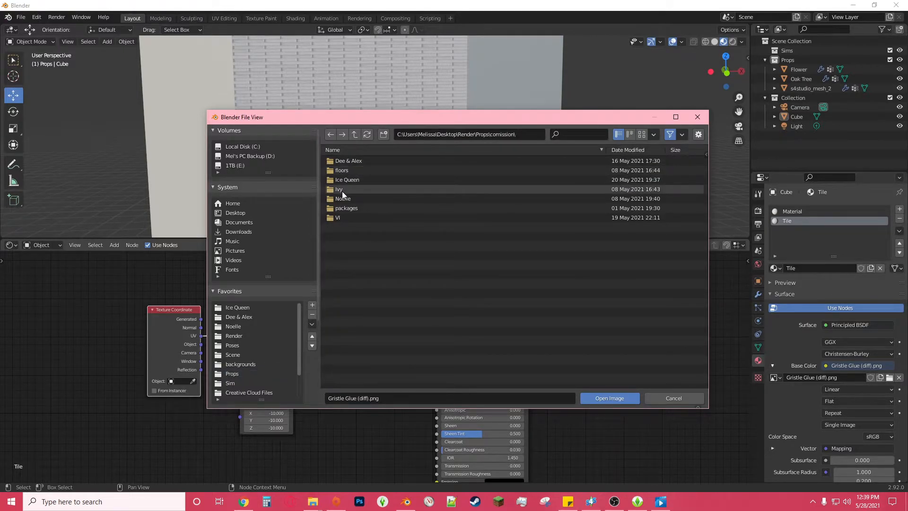
double_click(345, 160)
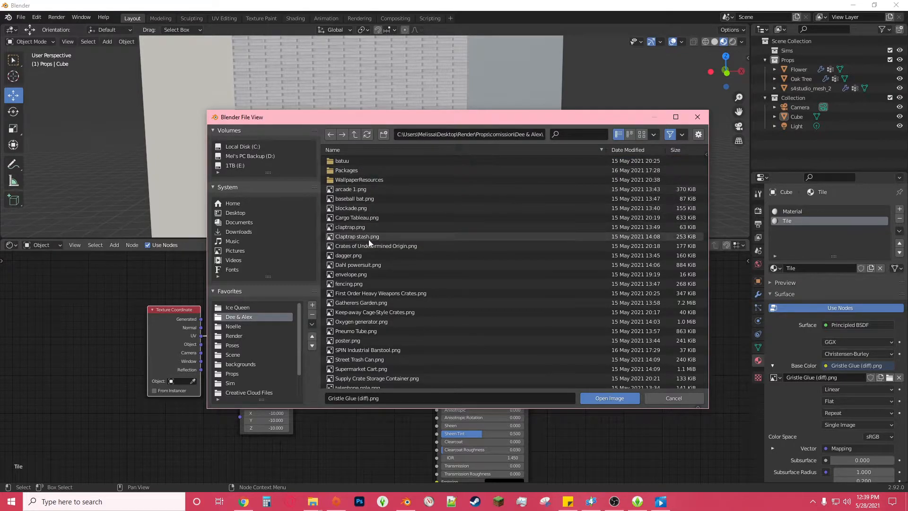
scroll(374, 282, down, 6)
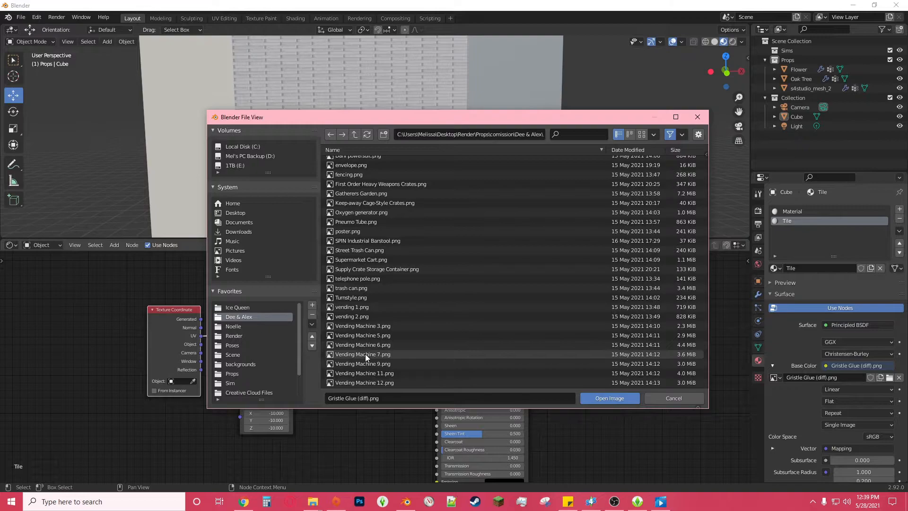
scroll(368, 326, up, 6)
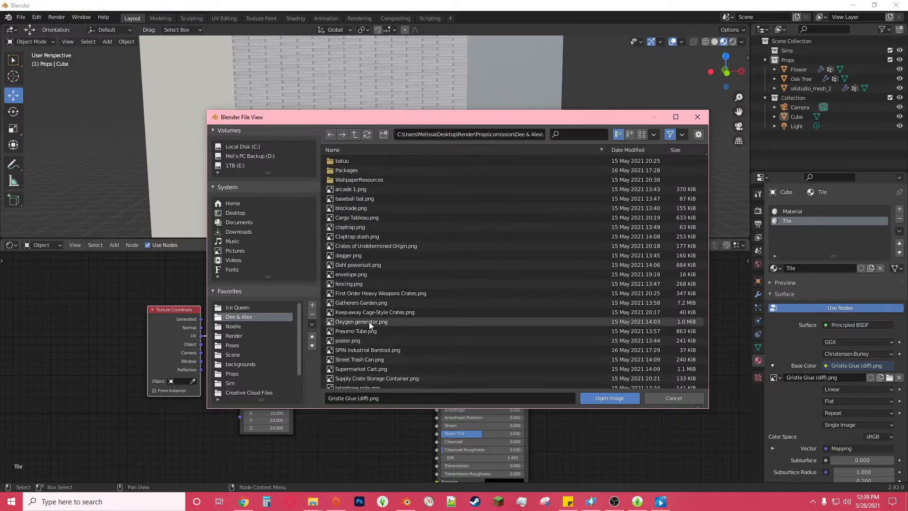
click(377, 180)
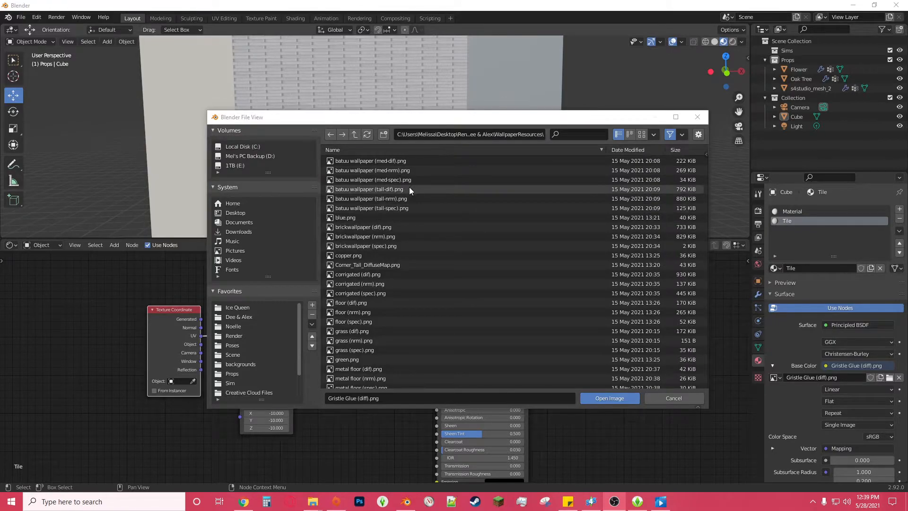
double_click(395, 189)
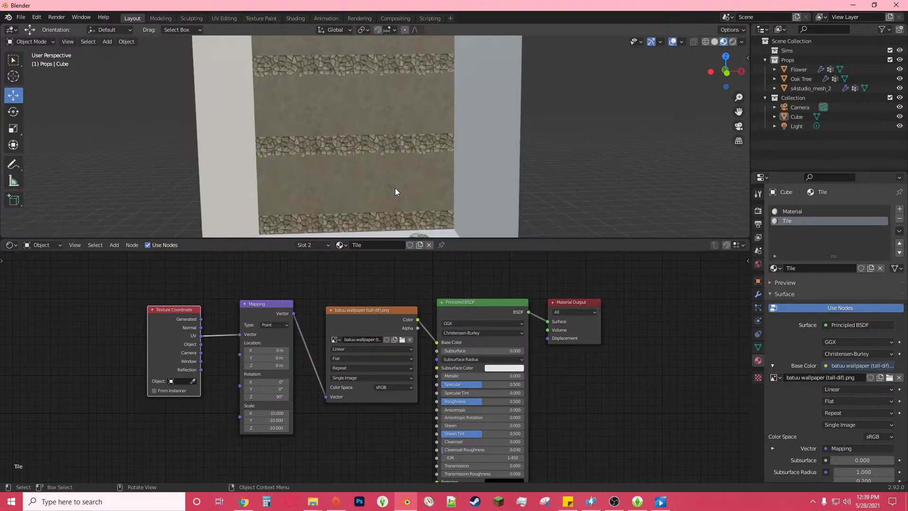
Step: Set the Mapping node's X, Y and Z scale to -5
scroll(395, 188, down, 1)
drag(267, 413, 278, 443)
text(-5)
key(Return)
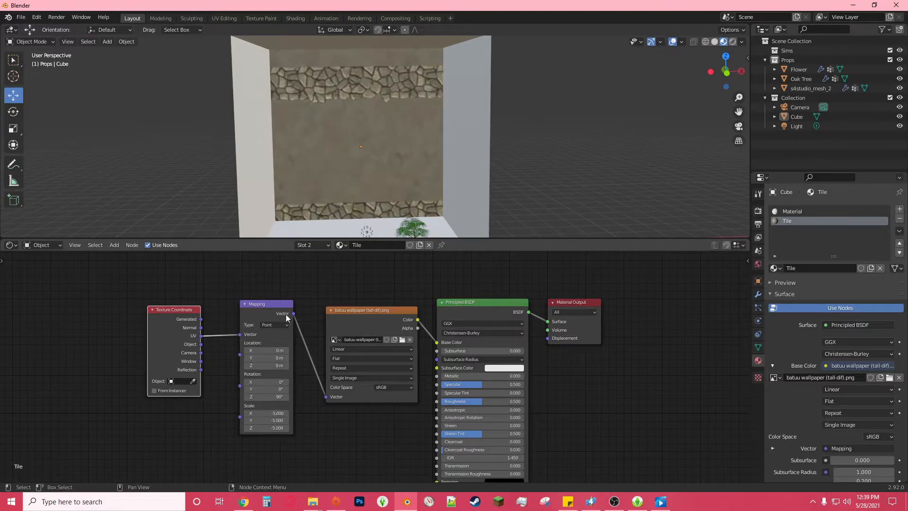
Step: Try a Z rotation of 0° on the Mapping node and settle on -90°
click(277, 397)
text(0)
key(Return)
click(277, 396)
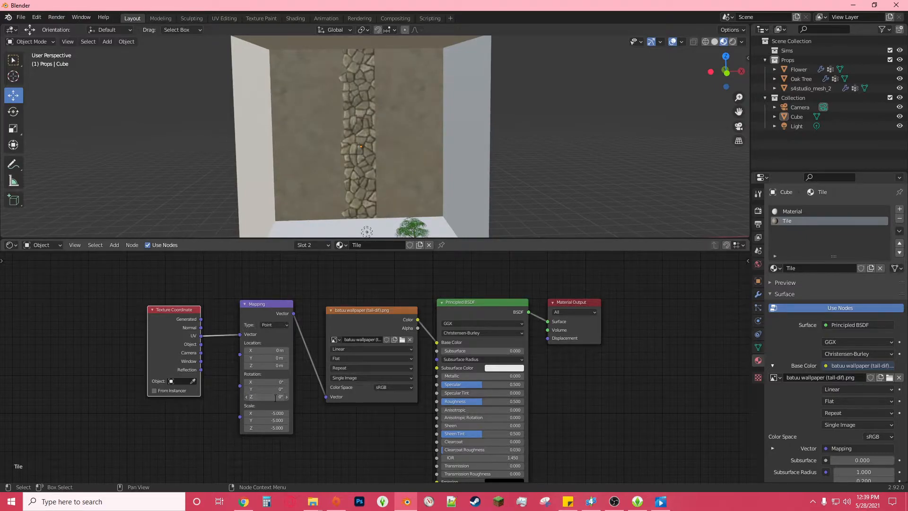
text(-90)
key(Return)
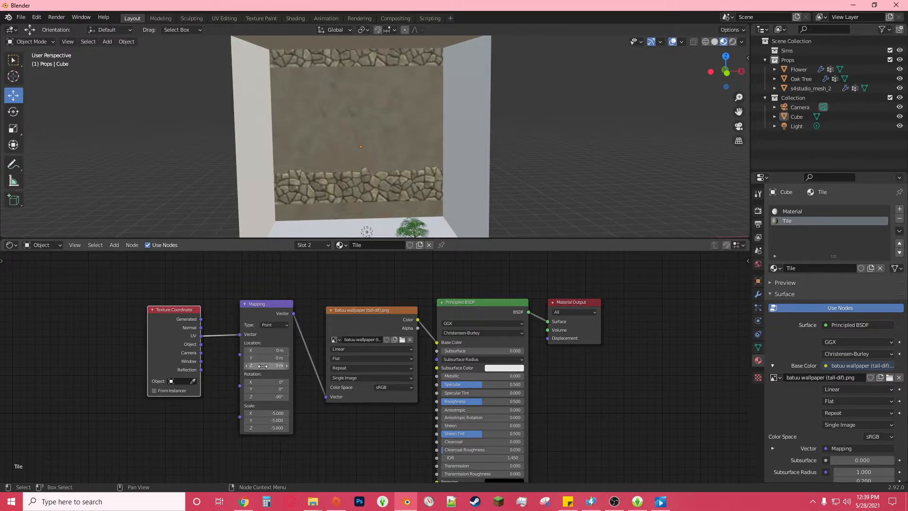
Step: Adjust the Mapping node's Y location, trying 0.1, 0.2 and 1 m and ending at 1.3 m, to shift the stone band
click(288, 358)
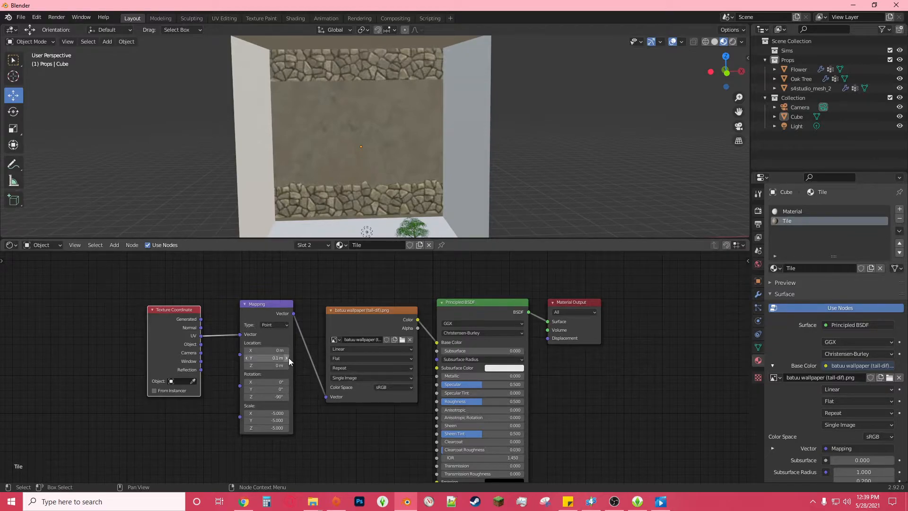
click(289, 358)
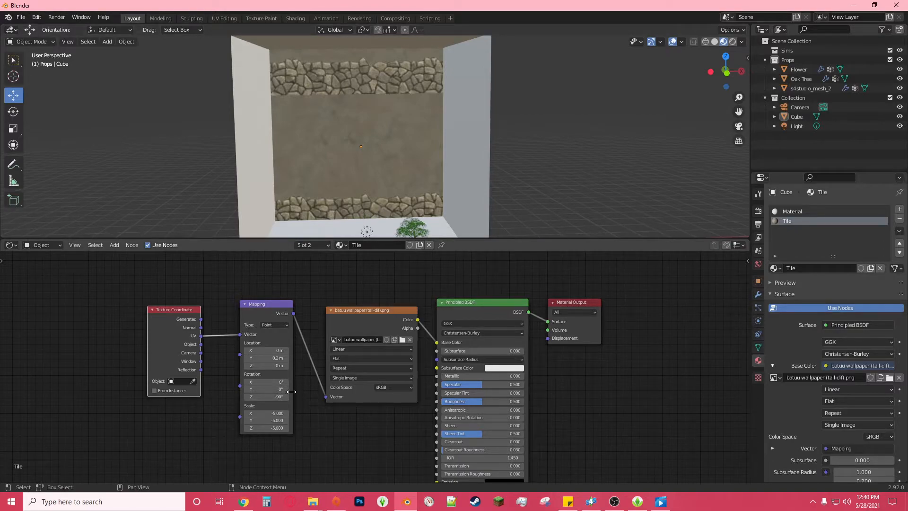
click(286, 358)
drag(285, 363, 285, 359)
click(284, 358)
key(Return)
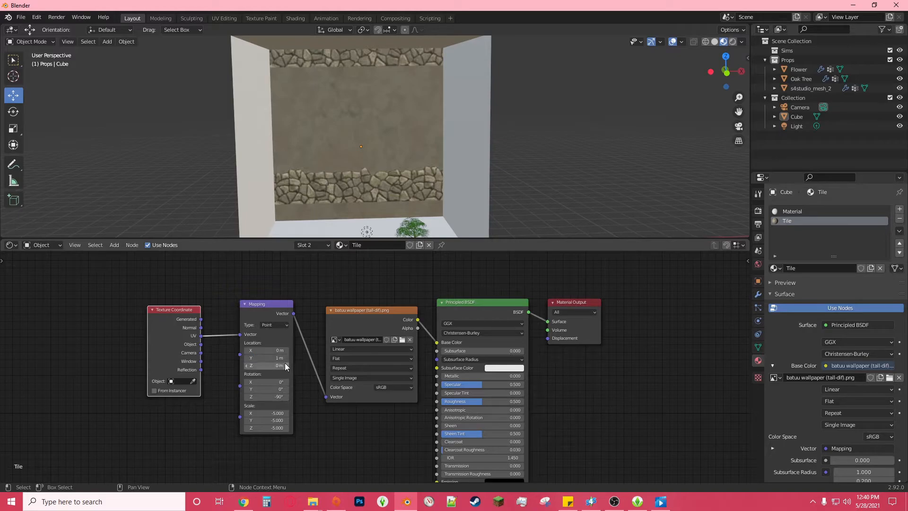
drag(292, 359, 288, 358)
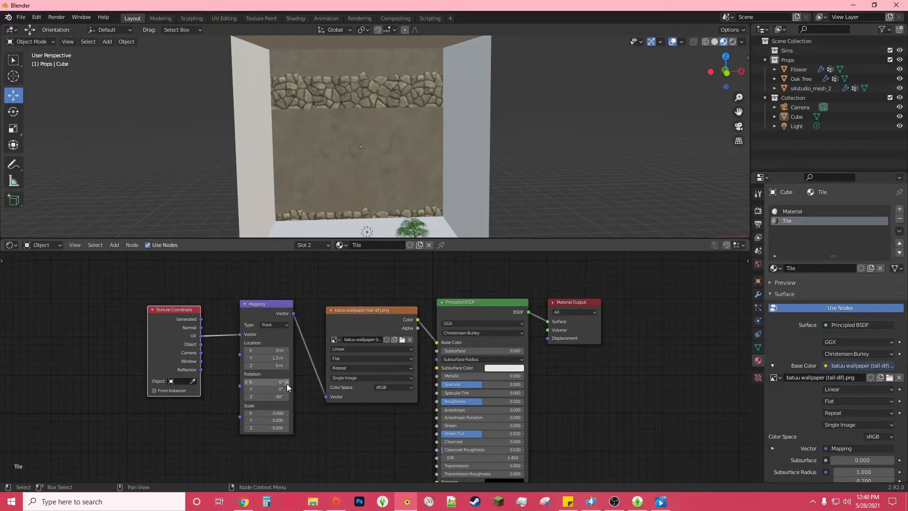
click(272, 395)
key(Return)
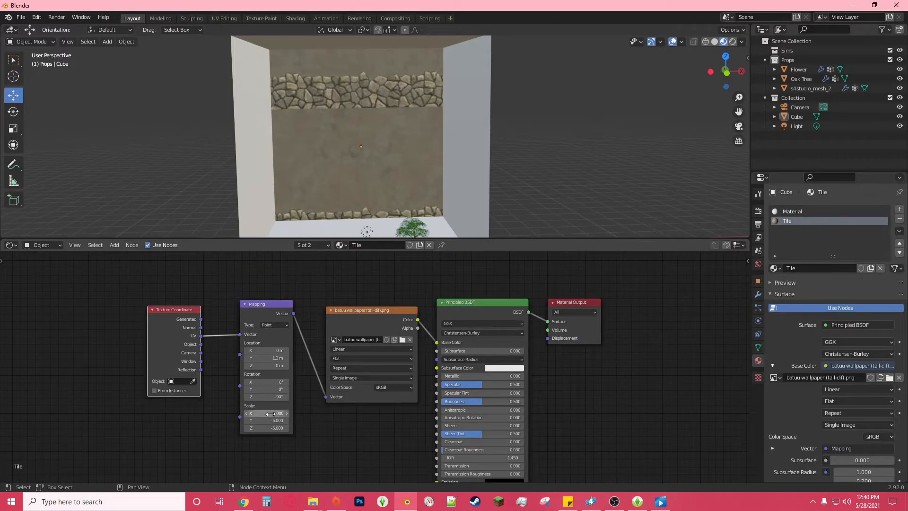
drag(270, 413, 281, 428)
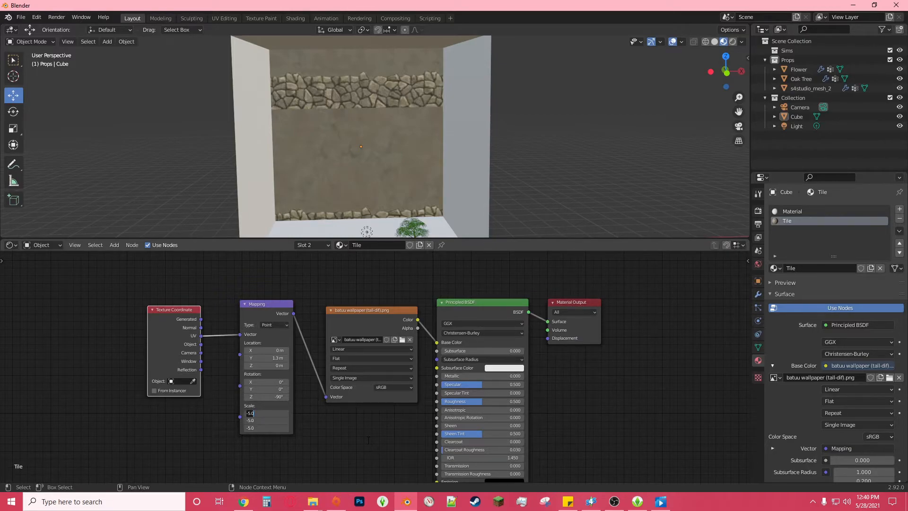
key(Return)
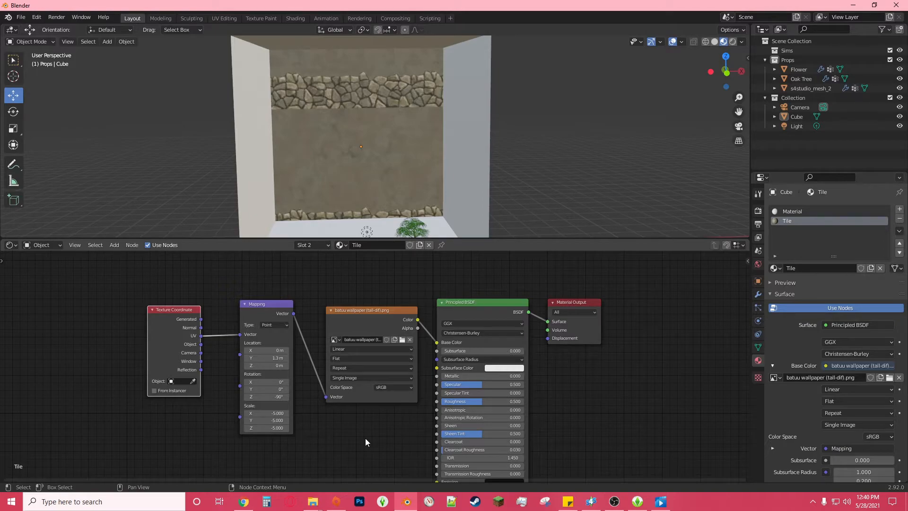
Step: Switch to File Explorer's tutorial window and open the WallpaperResources folder inside Render's Props comission folder
middle_drag(595, 421, 562, 381)
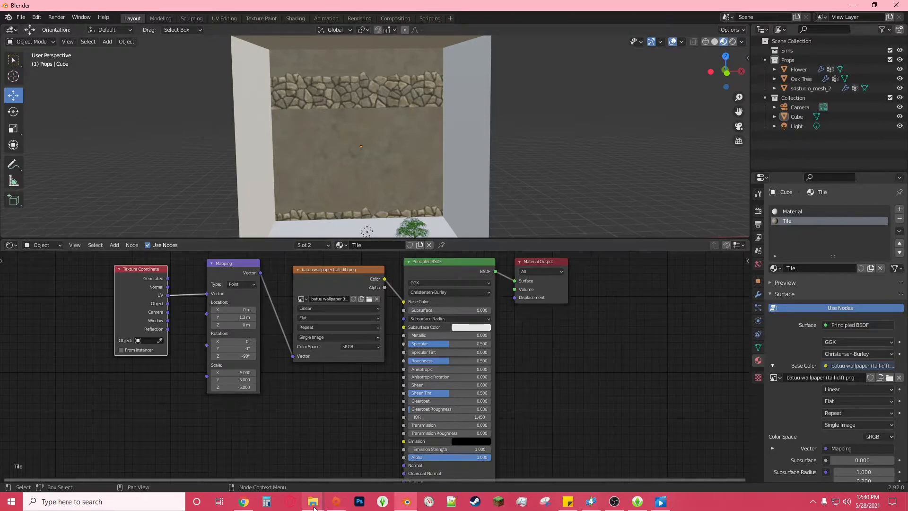
mouse_move(314, 507)
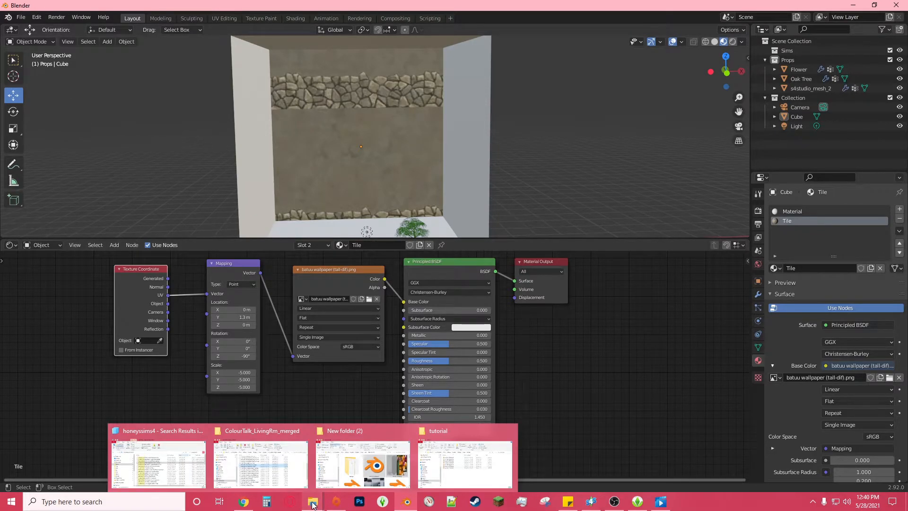
click(465, 459)
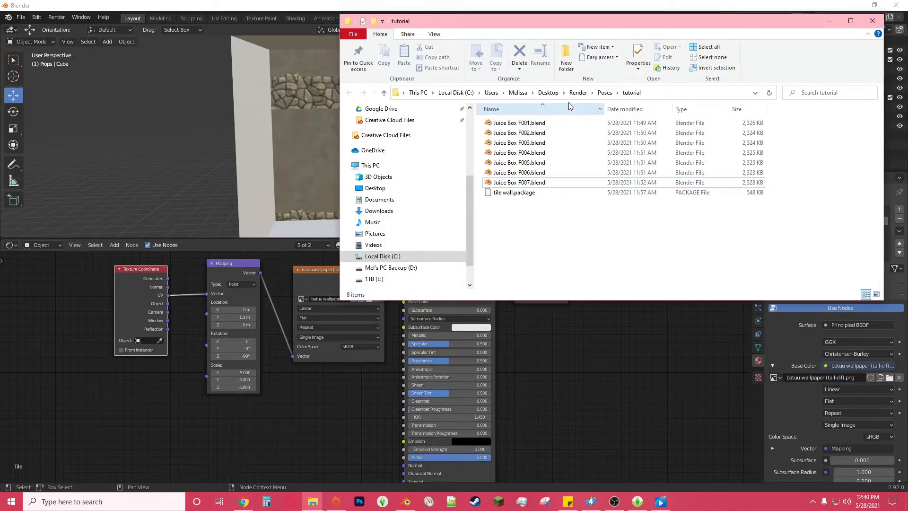
click(604, 92)
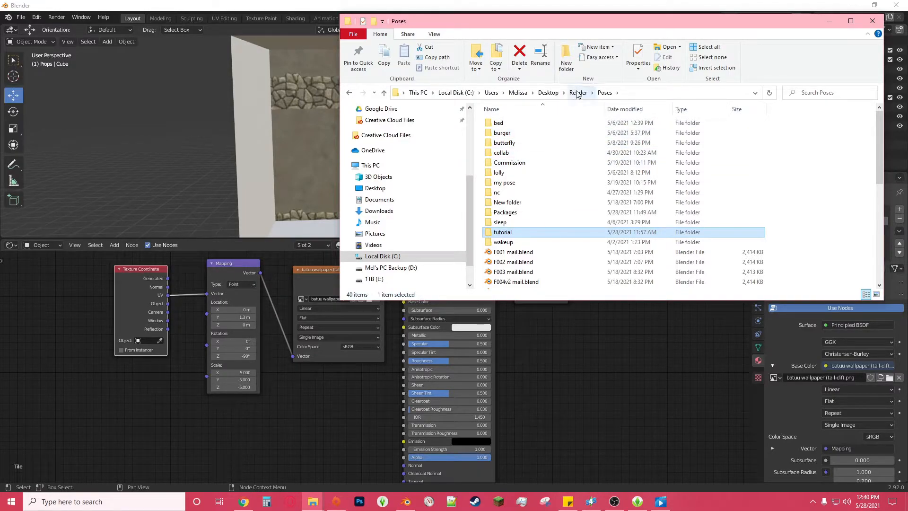
double_click(509, 162)
double_click(503, 123)
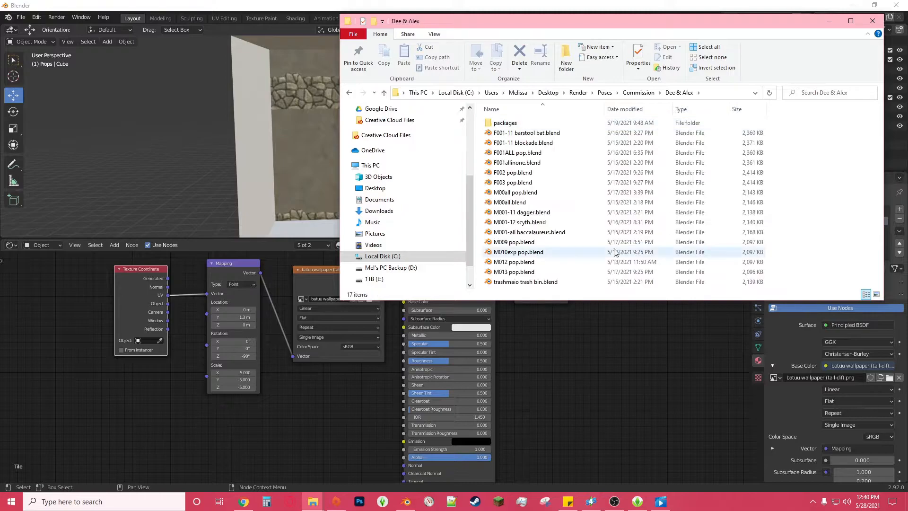
click(577, 92)
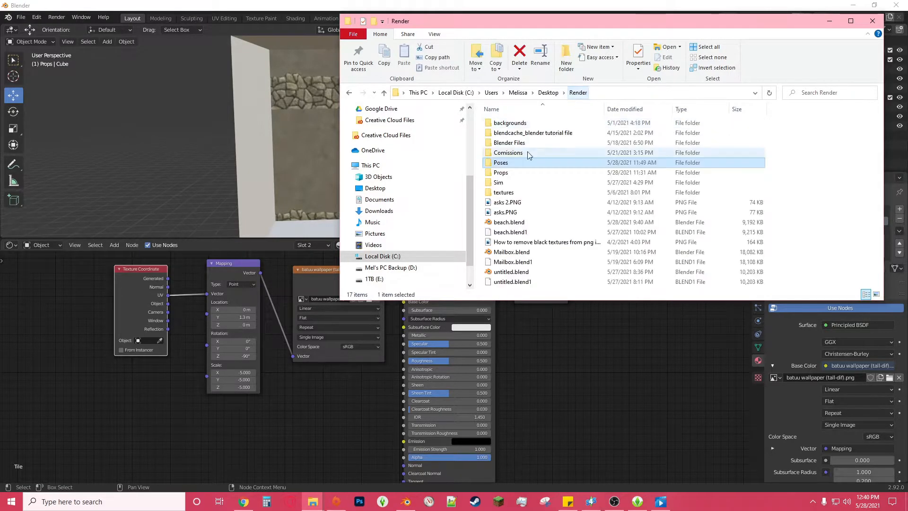
double_click(502, 172)
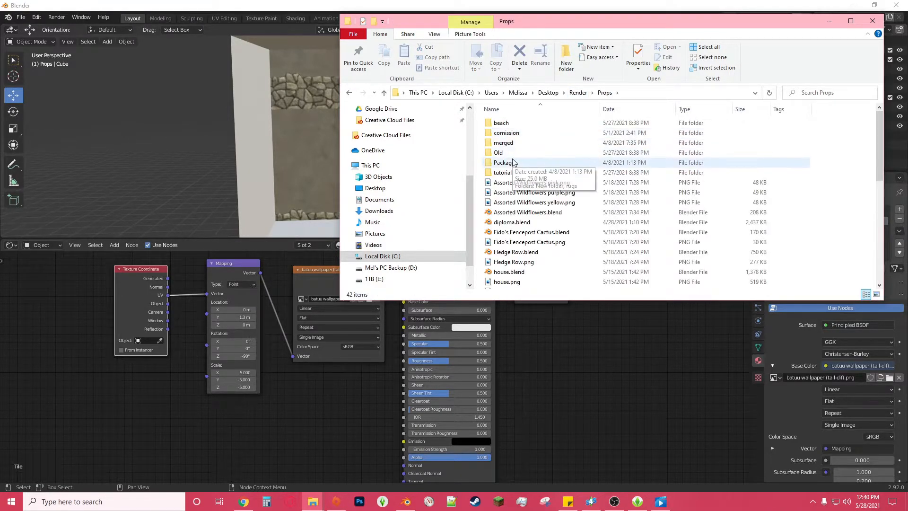
double_click(517, 134)
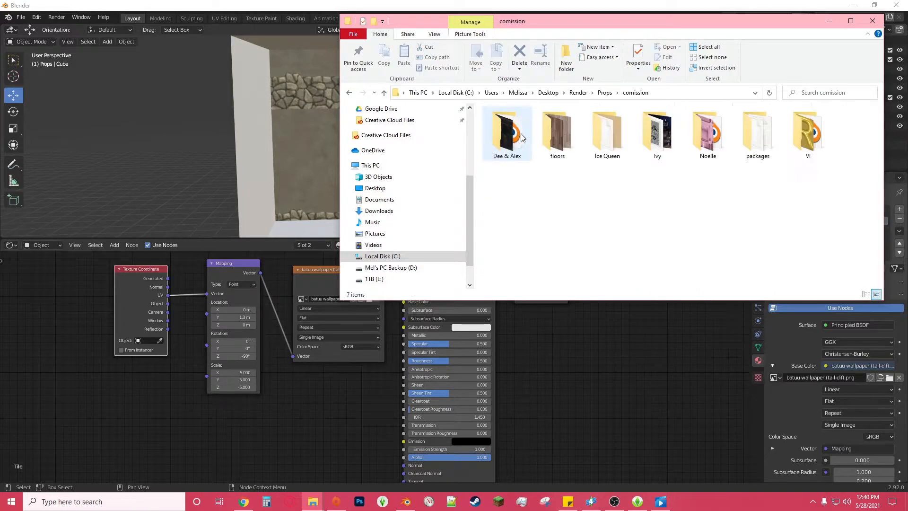
double_click(519, 136)
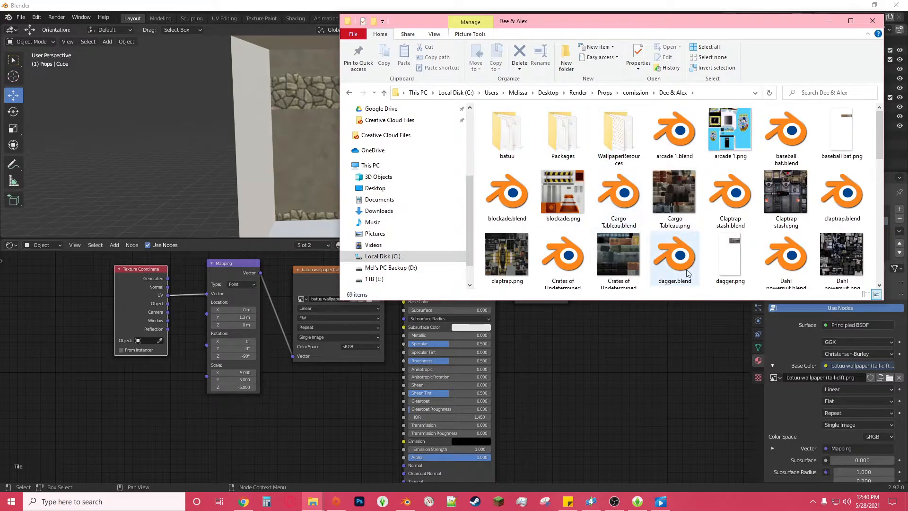
double_click(610, 137)
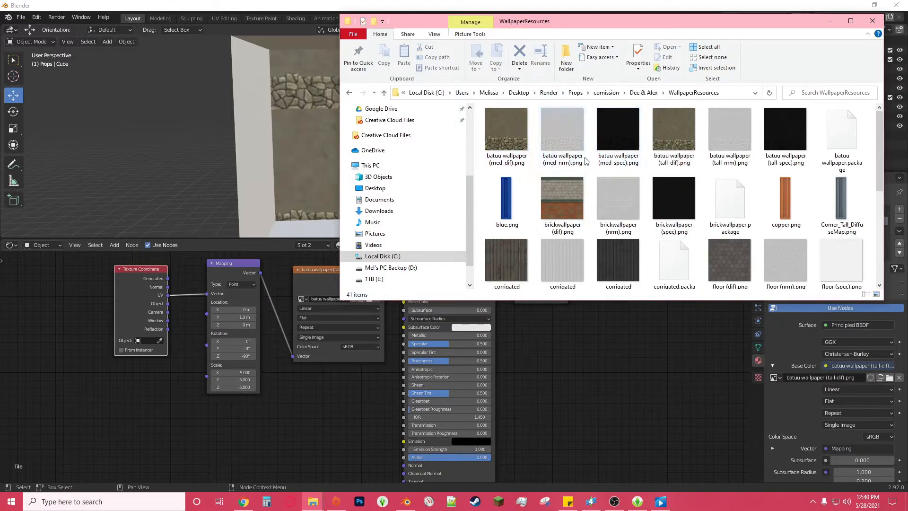
Step: Add batuu wallpaper (tall-nrm).png and batuu wallpaper (tall-spec).png to the Tile material's node graph as image textures
drag(550, 152, 573, 169)
click(734, 136)
drag(734, 136, 327, 405)
click(790, 142)
drag(790, 141, 574, 402)
click(726, 273)
Step: Link the tall-nrm image's Color to the Principled BSDF's Normal input and place the node well below the tall-dif node
middle_drag(638, 310, 693, 288)
drag(399, 381, 372, 363)
drag(441, 373, 461, 445)
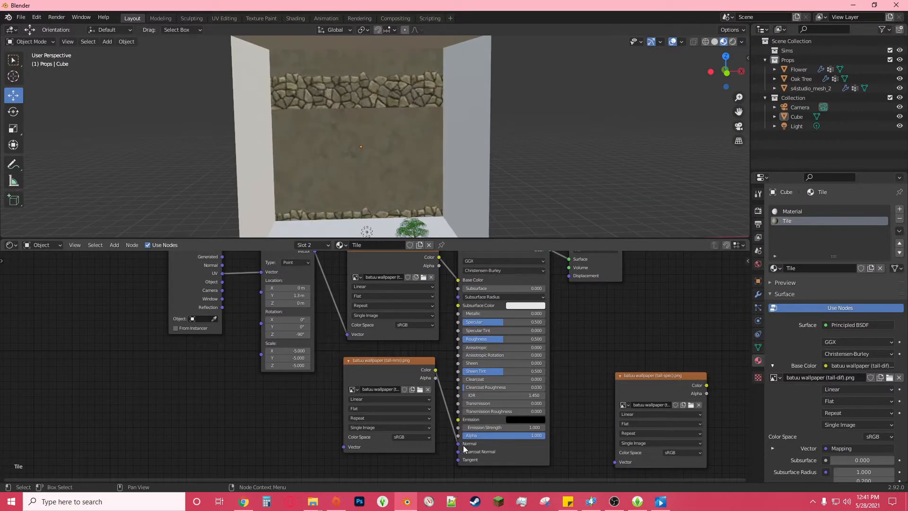
drag(395, 374, 398, 439)
Step: Collapse the tall-spec node beneath the tall-dif node, linking its Color to Specular and the Mapping node's Vector to its Vector input
click(623, 379)
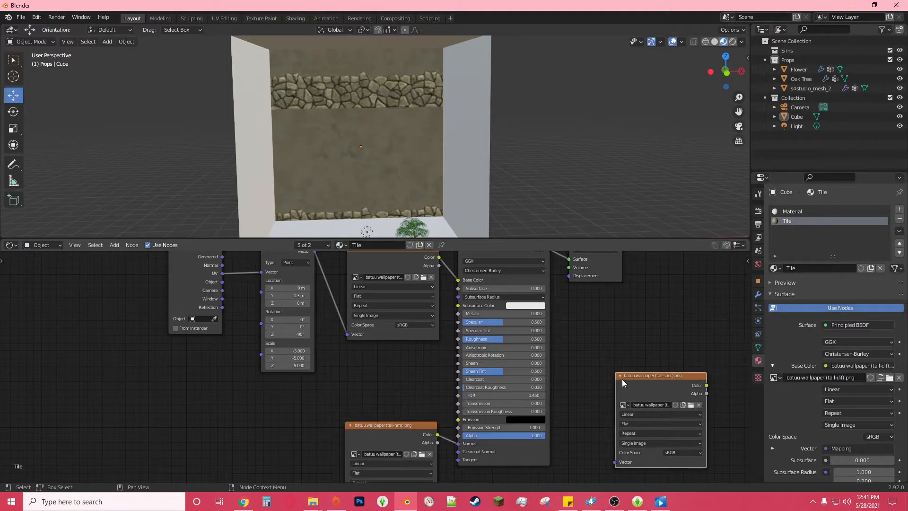
click(619, 374)
drag(697, 377, 457, 322)
drag(386, 367, 383, 360)
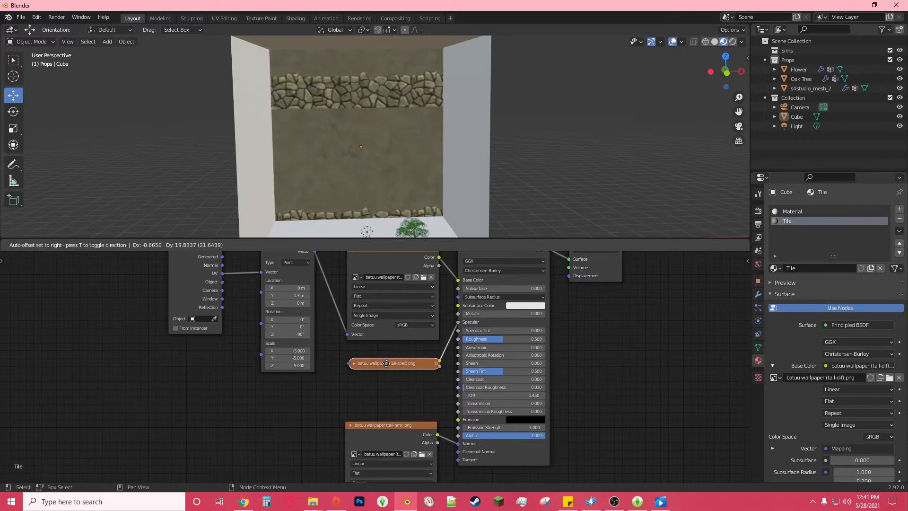
middle_drag(327, 268, 308, 273)
drag(297, 261, 332, 374)
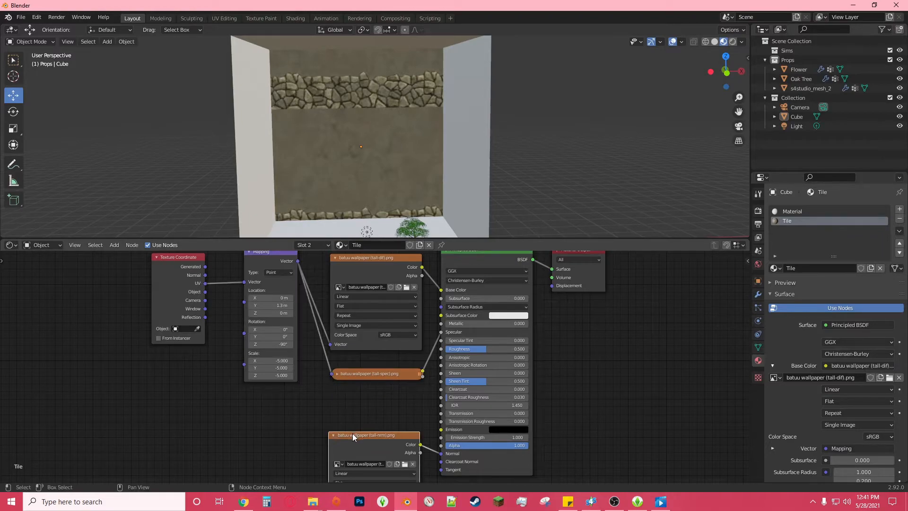
Step: Link the Mapping node's Vector to the tall-nrm image and disconnect the tall-spec image from the Principled BSDF's Specular input
drag(353, 433, 360, 396)
scroll(271, 384, down, 1)
drag(307, 275, 342, 467)
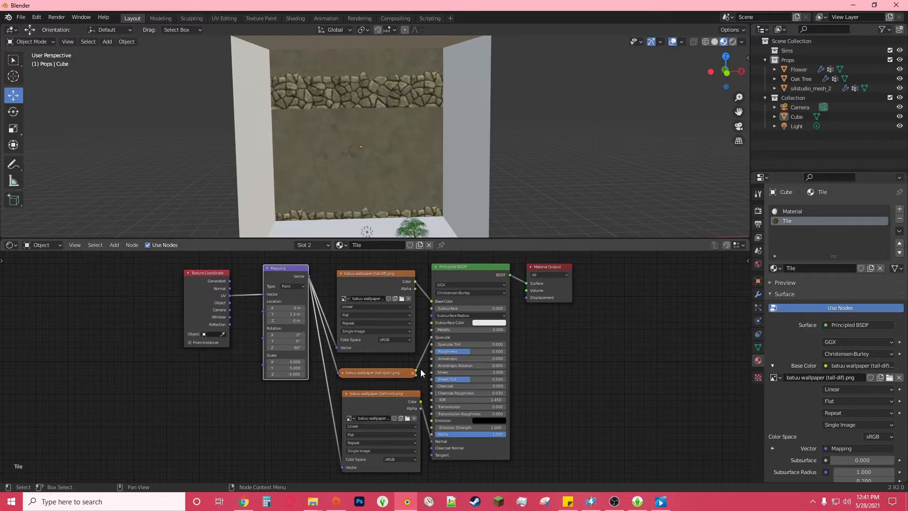
drag(431, 337, 308, 370)
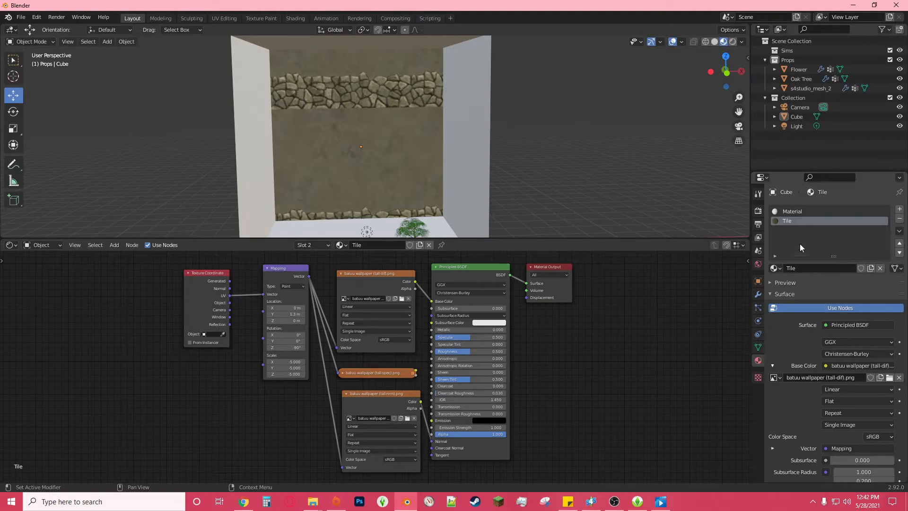
Step: Enter Edit Mode on the room cube and select its floor face, giving the 3D view more height
scroll(552, 208, down, 1)
click(29, 42)
click(44, 60)
click(339, 222)
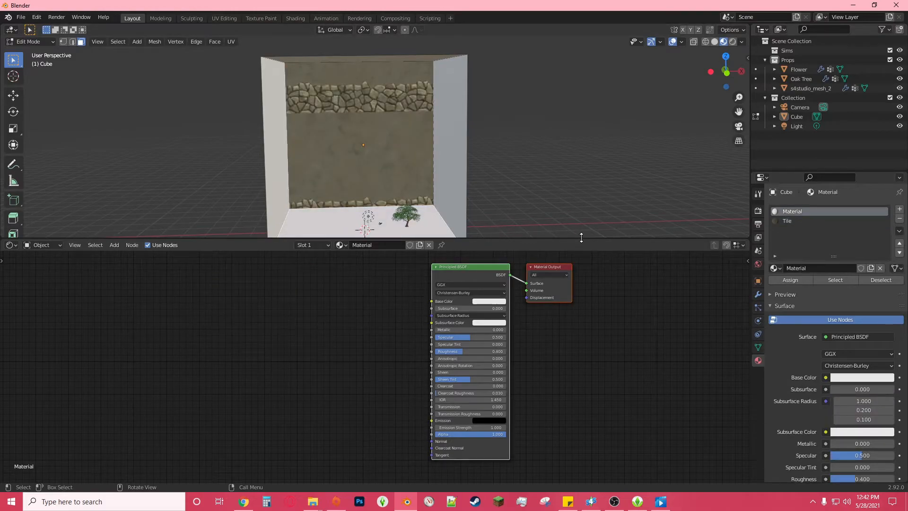
drag(581, 237, 614, 358)
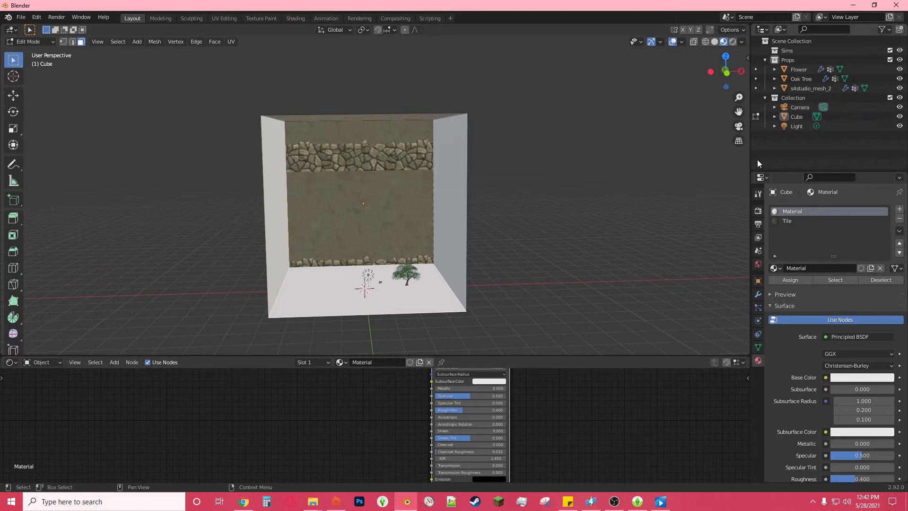
click(786, 221)
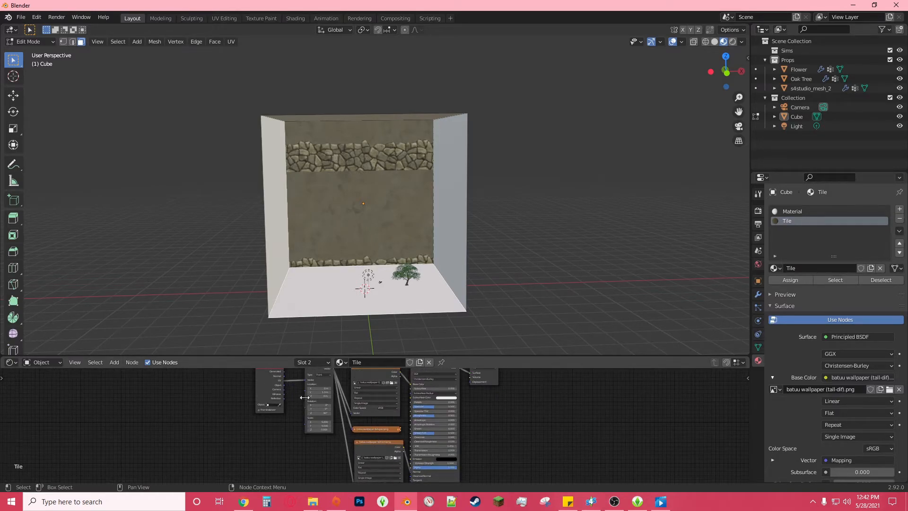
middle_drag(281, 440, 279, 458)
scroll(282, 447, up, 4)
middle_drag(269, 415, 293, 431)
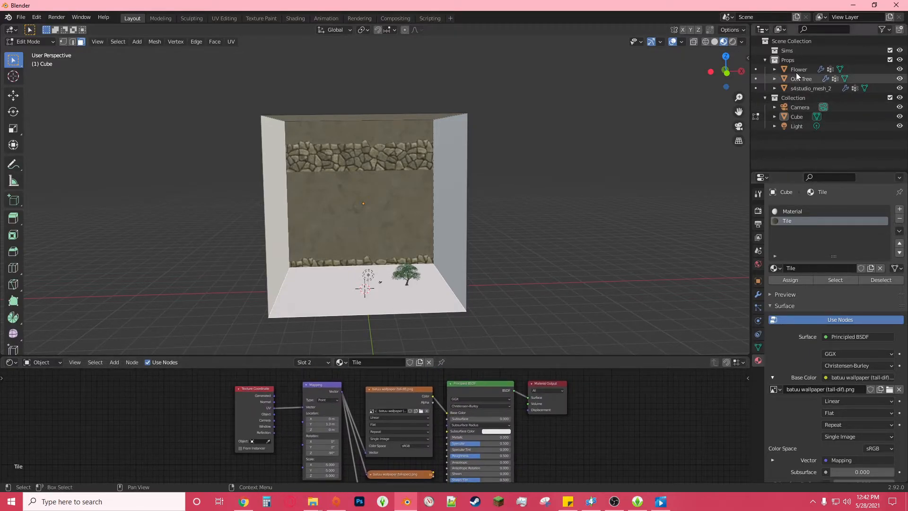
drag(544, 356, 520, 423)
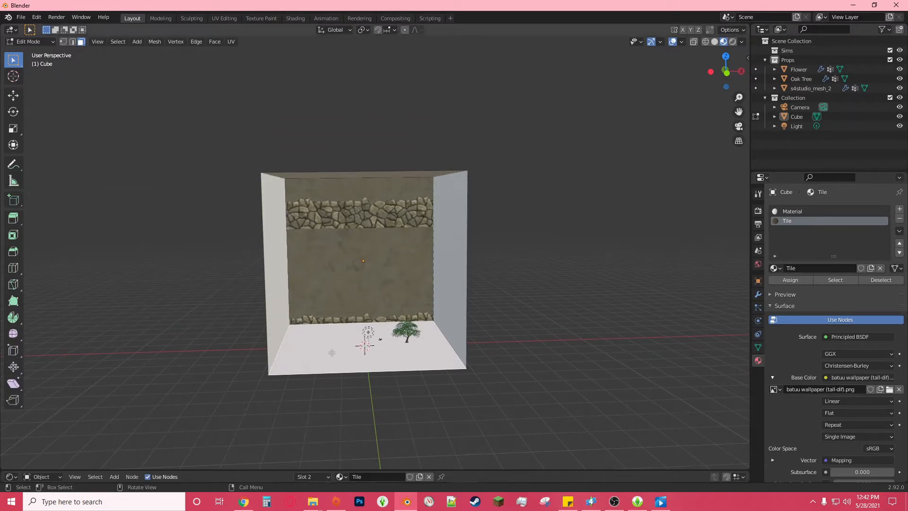
Step: Add a third material slot to the room cube and create a new material named Terrain in it
click(813, 211)
click(899, 208)
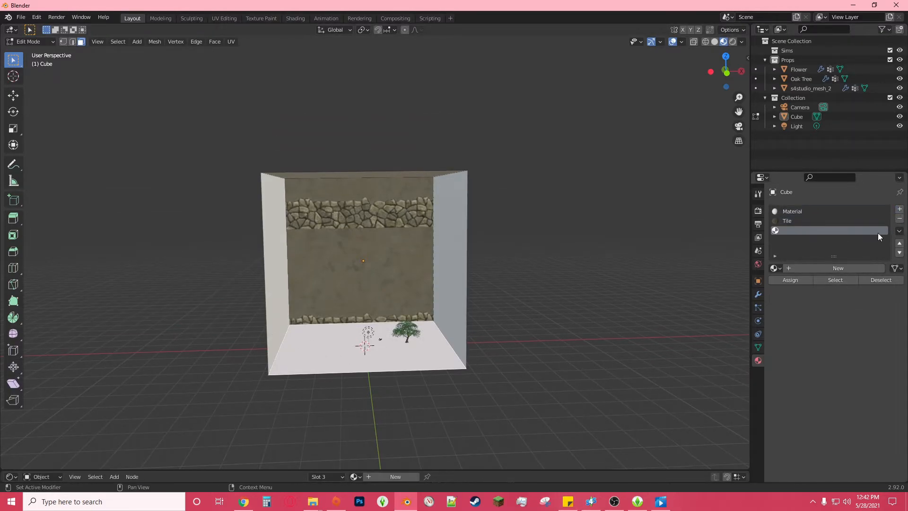
click(830, 267)
click(831, 268)
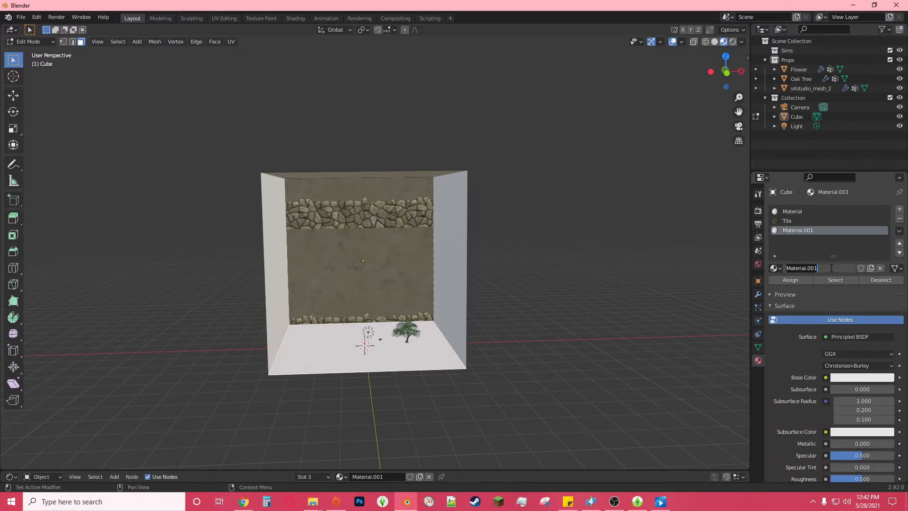
text(Terrain)
key(Return)
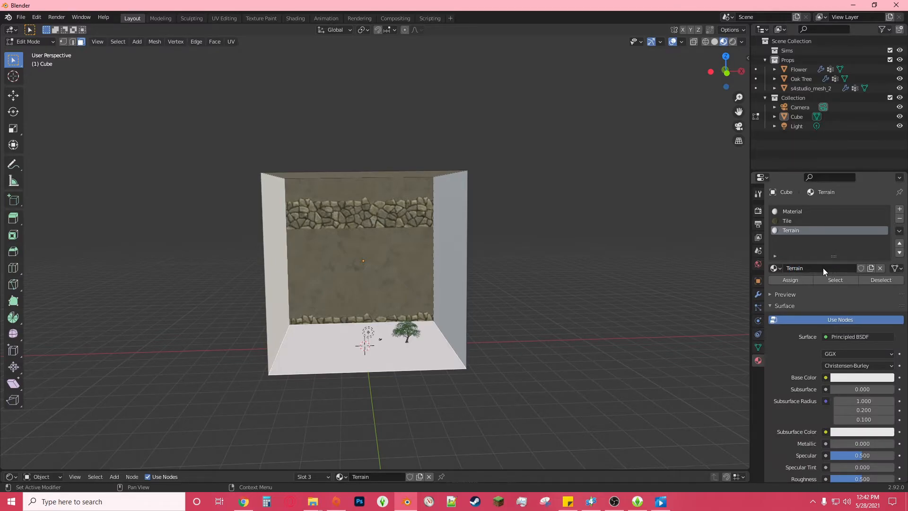
Step: Enlarge the node editor and connect an Image Texture to the Terrain material's Base Color
drag(555, 471, 539, 223)
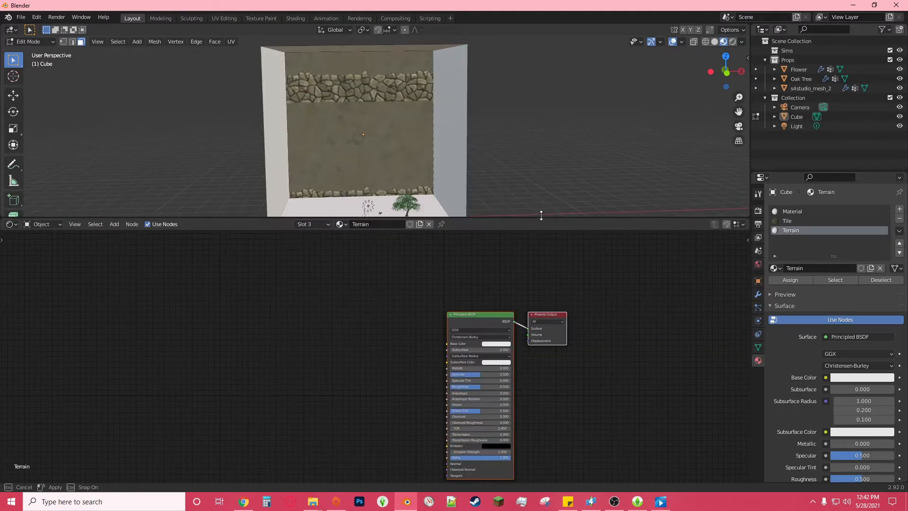
scroll(391, 387, up, 4)
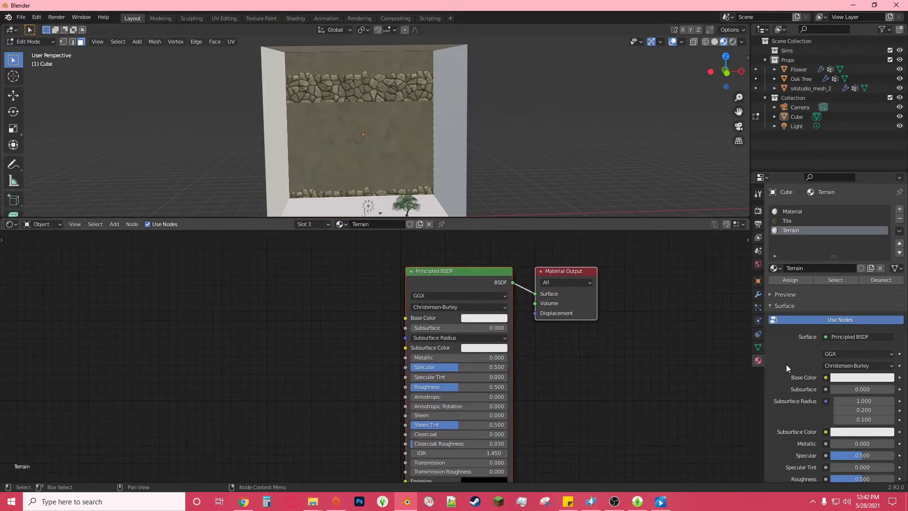
click(826, 378)
click(640, 293)
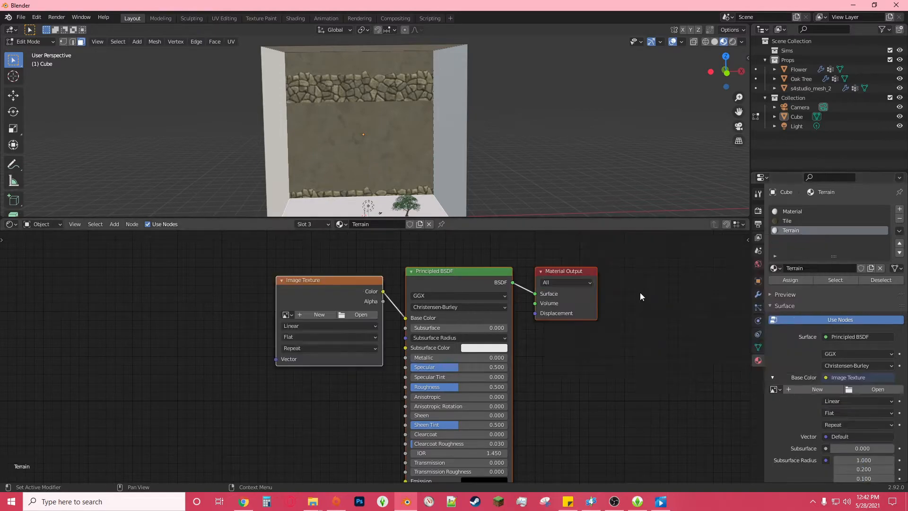
Step: Load Cobbled Together.png from the Props favorite's tutorial folder into the Terrain material's image texture
click(353, 315)
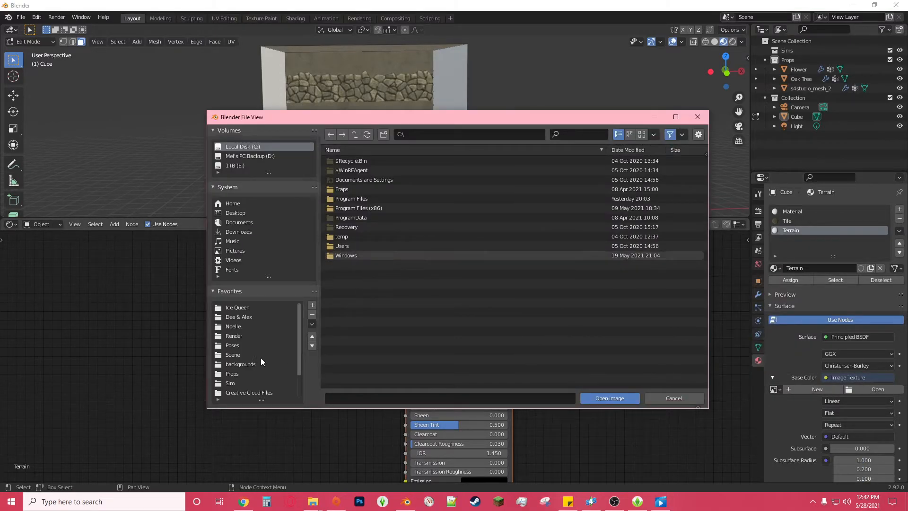
click(232, 373)
scroll(373, 321, down, 3)
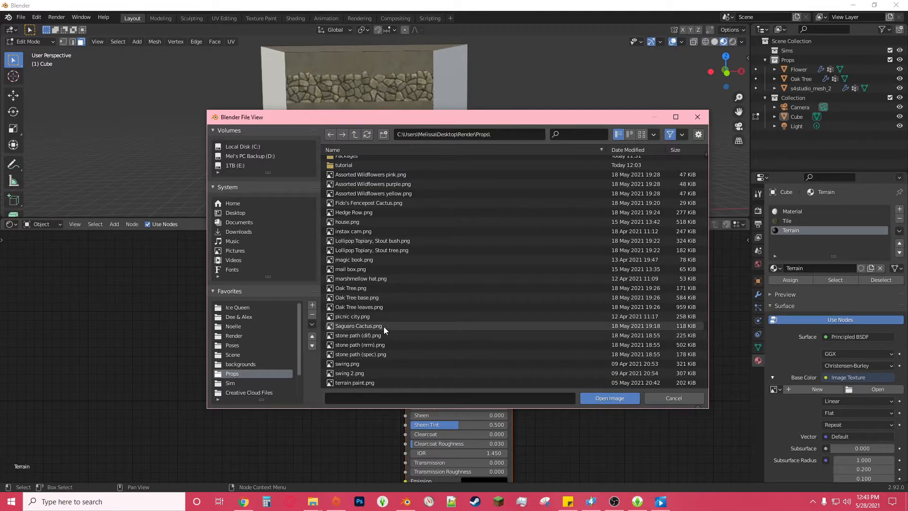
click(349, 166)
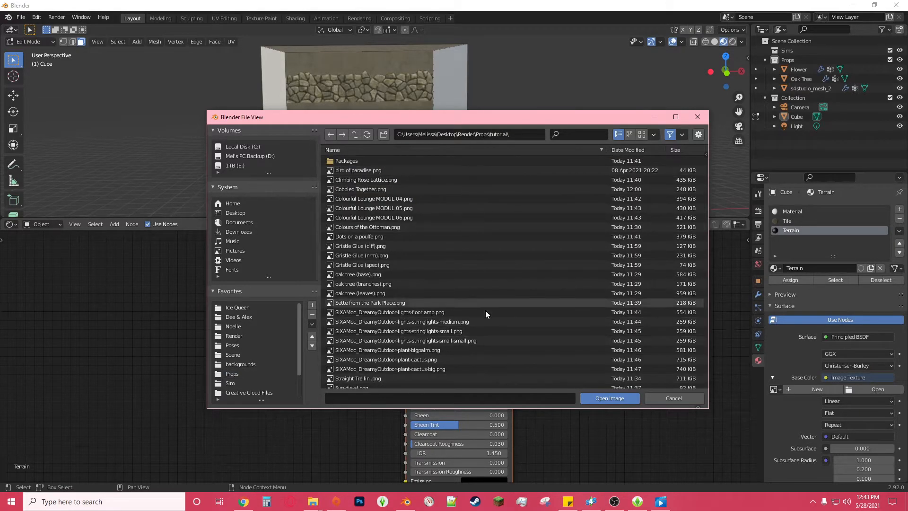
scroll(357, 243, down, 3)
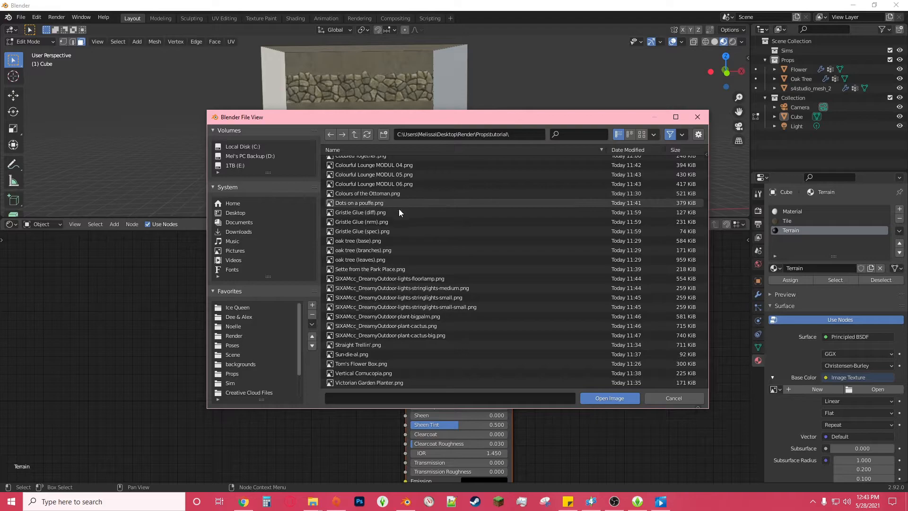
scroll(404, 263, up, 2)
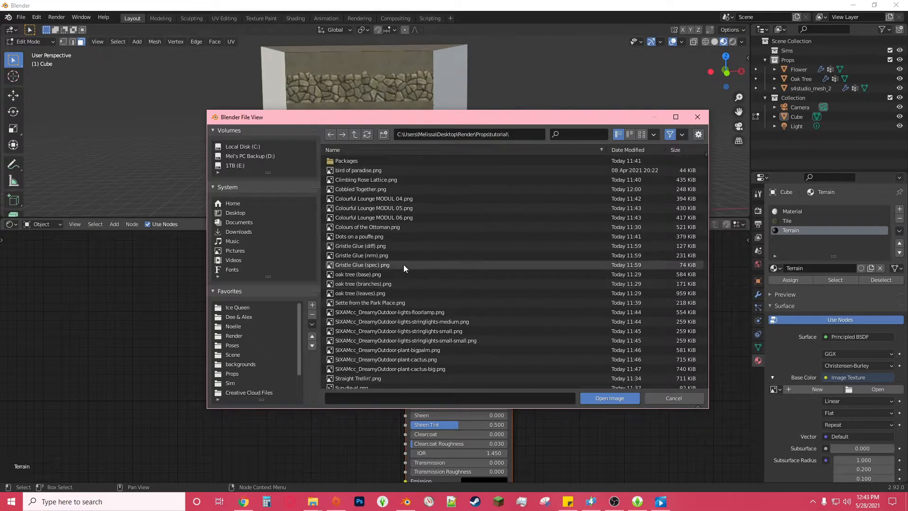
double_click(373, 191)
Step: Select the room's floor face and assign the Terrain material to it
scroll(382, 213, down, 5)
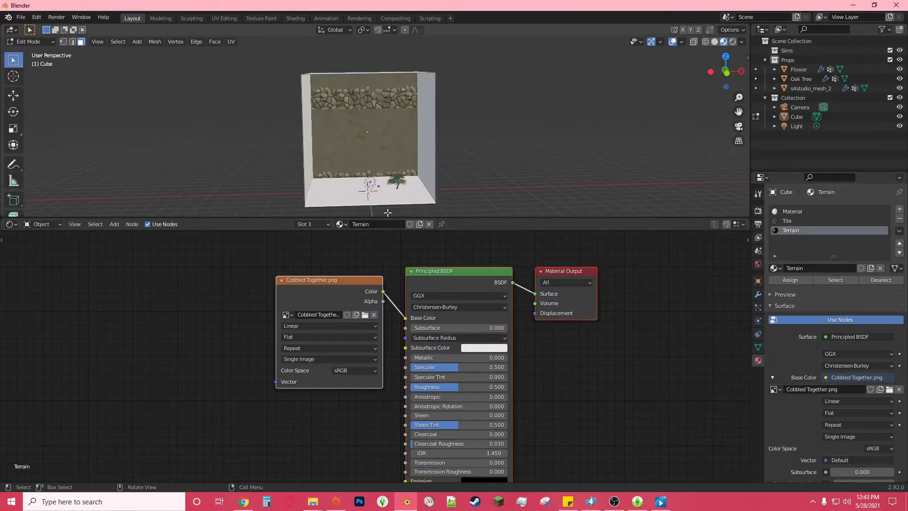
middle_drag(448, 163, 318, 163)
scroll(420, 176, up, 4)
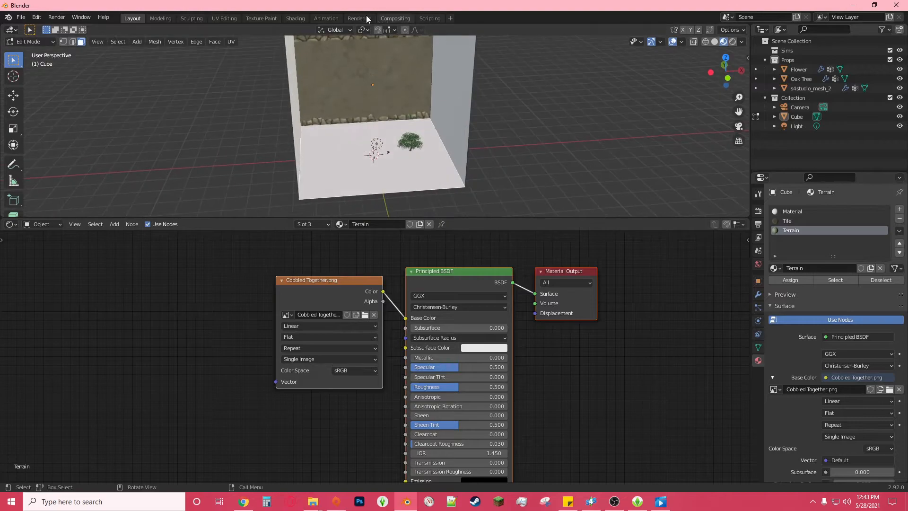
click(442, 185)
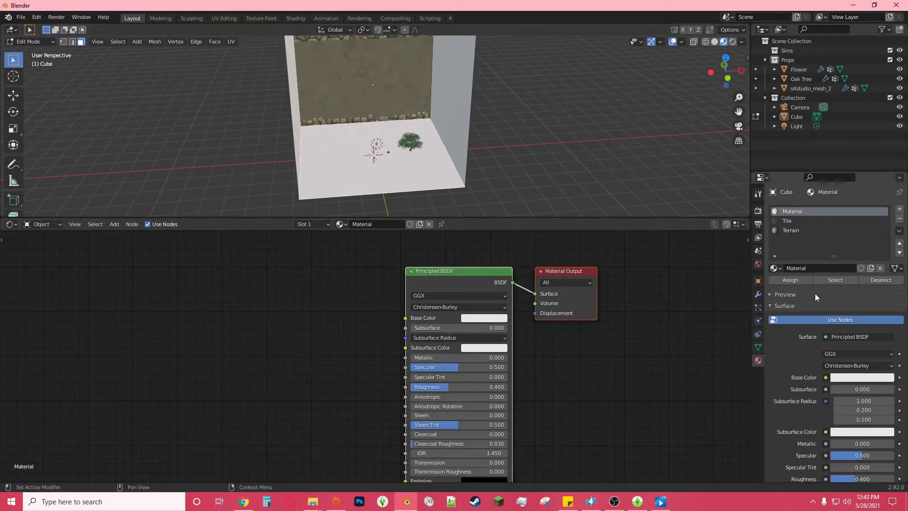
click(791, 230)
scroll(436, 159, up, 3)
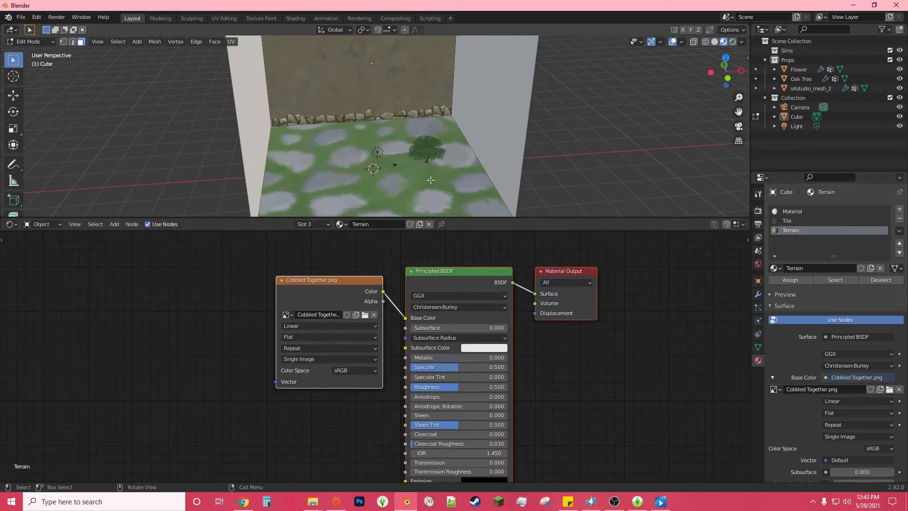
Step: Set the Terrain material's Specular to 0 and its Roughness to 1
drag(462, 368, 415, 368)
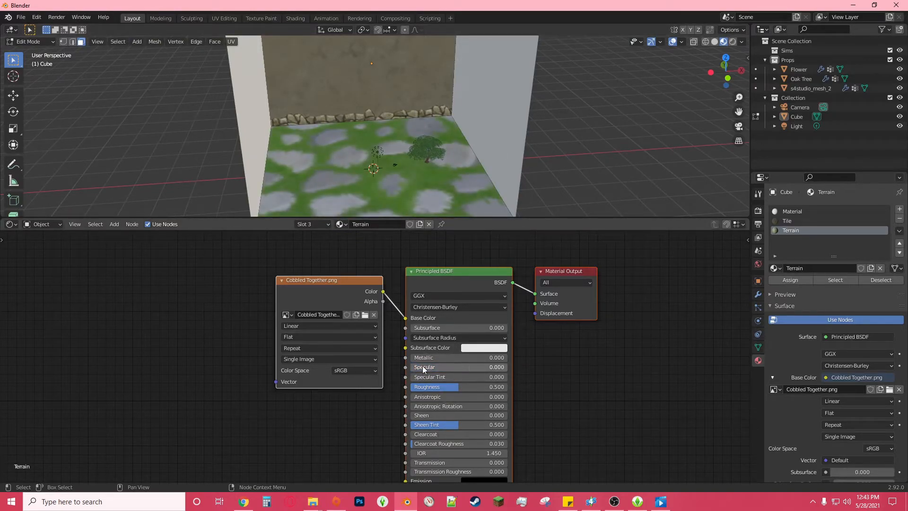
drag(453, 387, 508, 387)
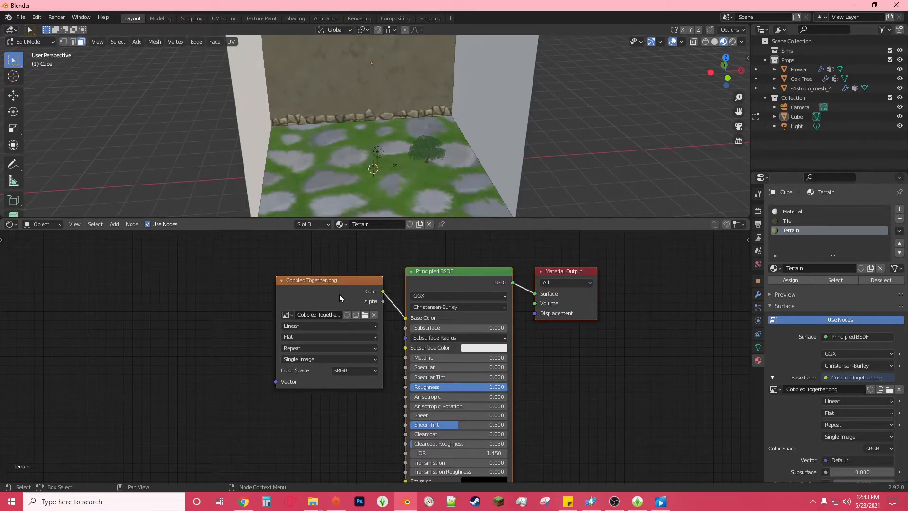
Step: Add a Mapping node before the Cobbled Together image and link its Vector output to the image's Vector input
click(114, 224)
click(126, 235)
text(mapp)
click(190, 255)
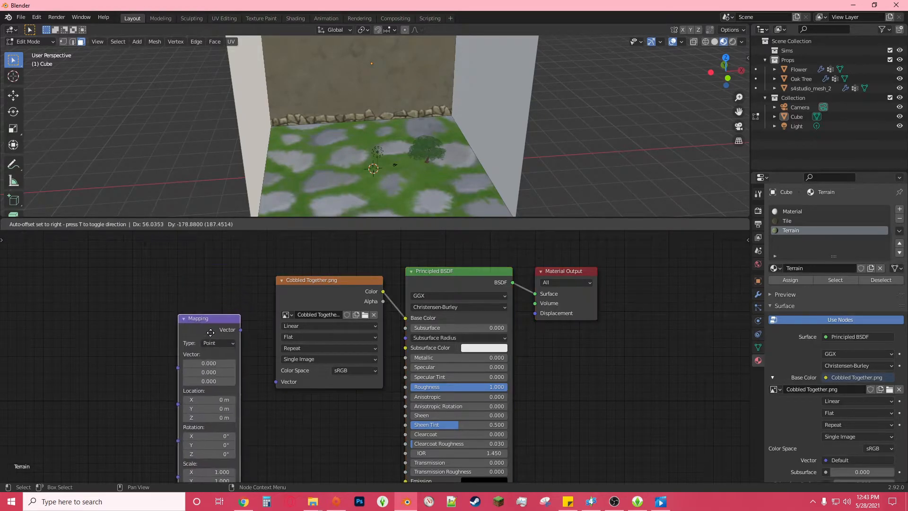
click(255, 318)
drag(239, 314, 276, 381)
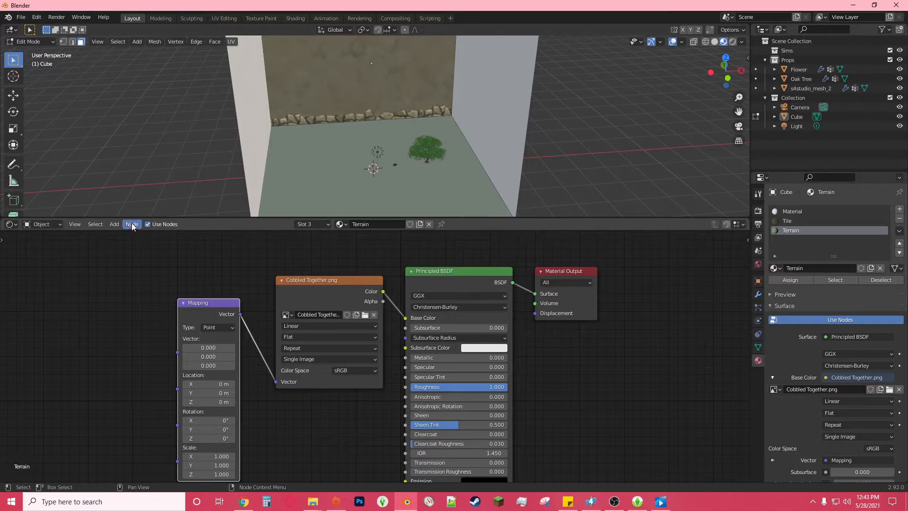
Step: Add a Texture Coordinate node beside the Mapping node and link its UV output to the Mapping node's Vector input
click(114, 224)
click(124, 235)
text(tex)
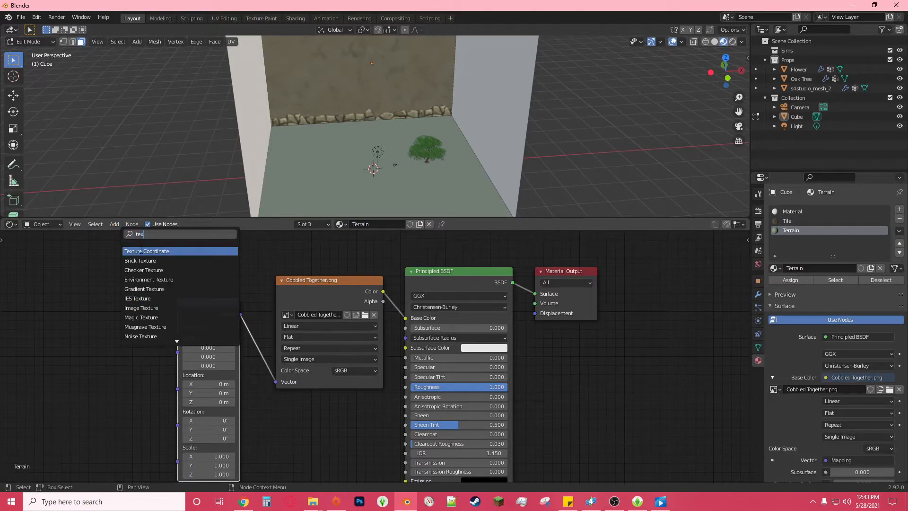
click(140, 251)
click(132, 310)
drag(127, 314, 179, 353)
drag(205, 308, 206, 279)
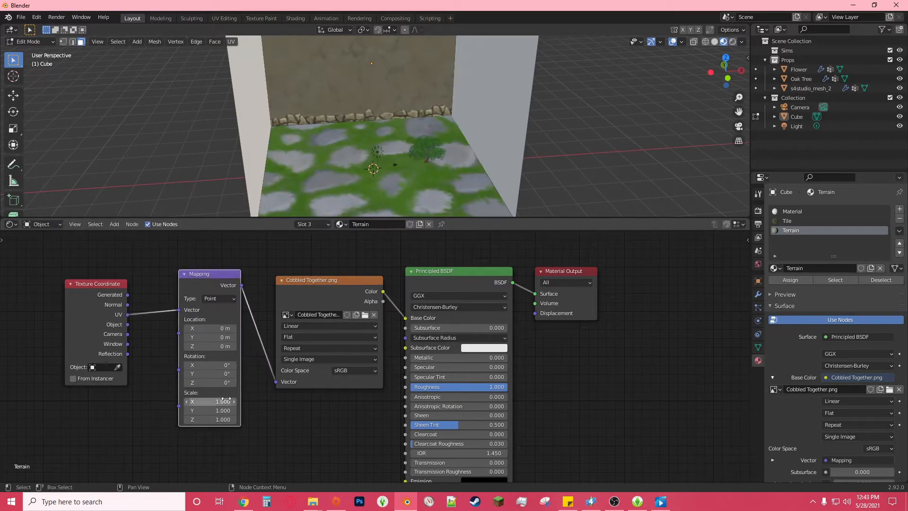
Step: Try scale values of -3 and -6 on all three axes of the Terrain material's Mapping node
drag(222, 401, 222, 419)
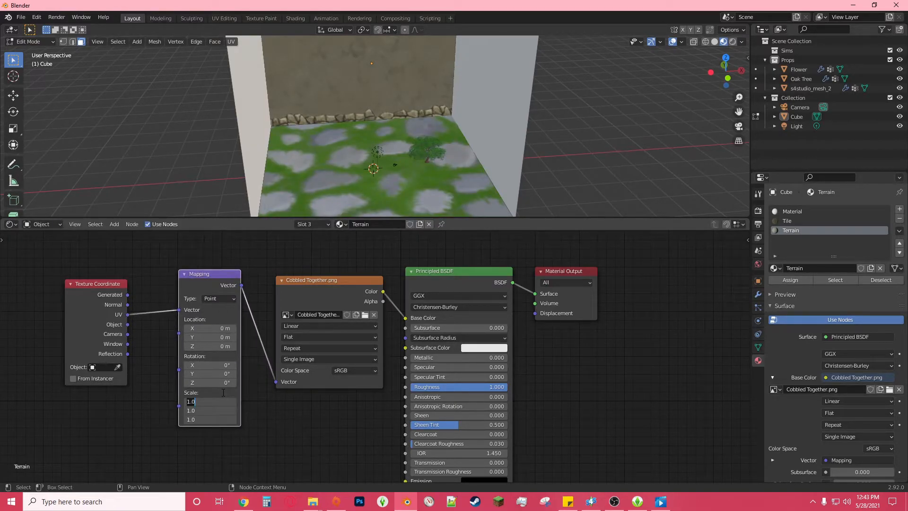
key(Return)
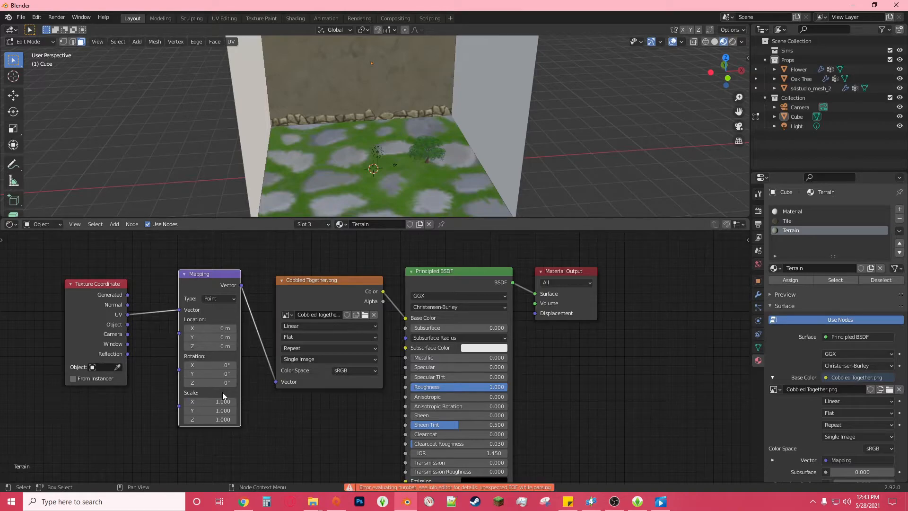
drag(227, 401, 226, 419)
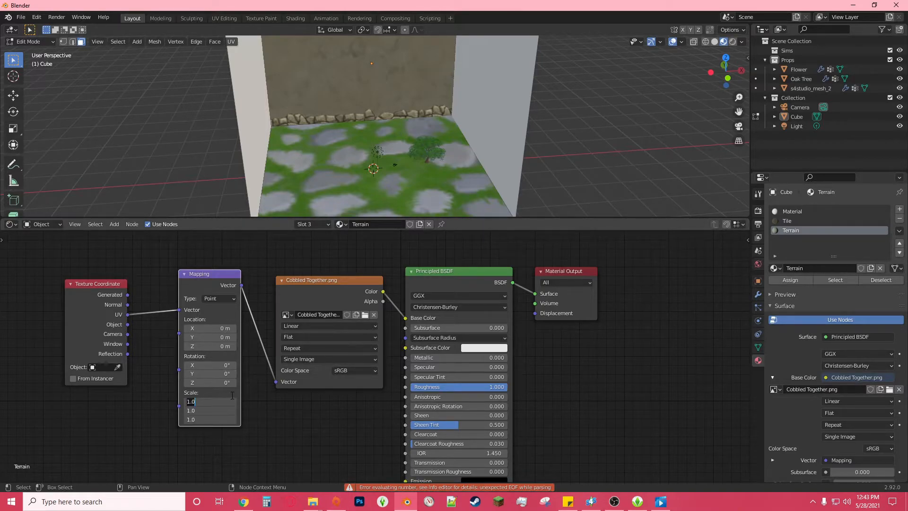
text(-3)
key(Return)
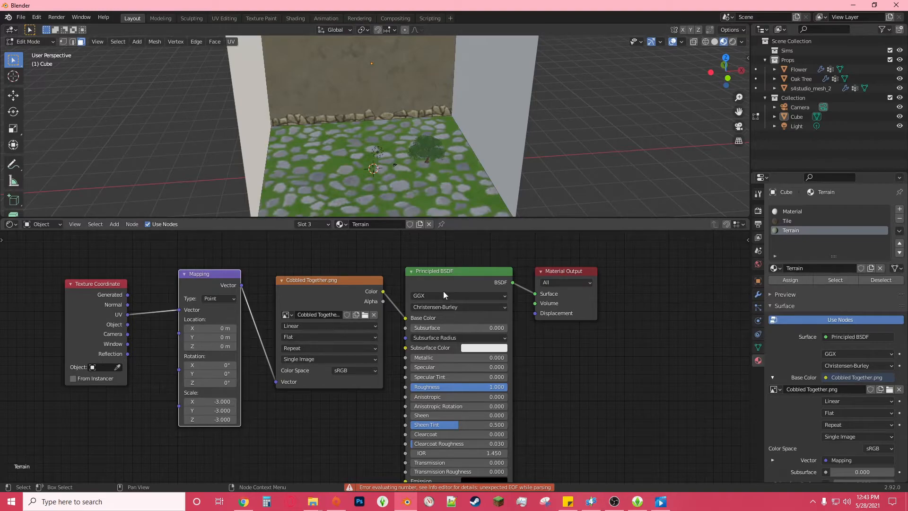
drag(222, 402, 222, 419)
text(-6)
key(Return)
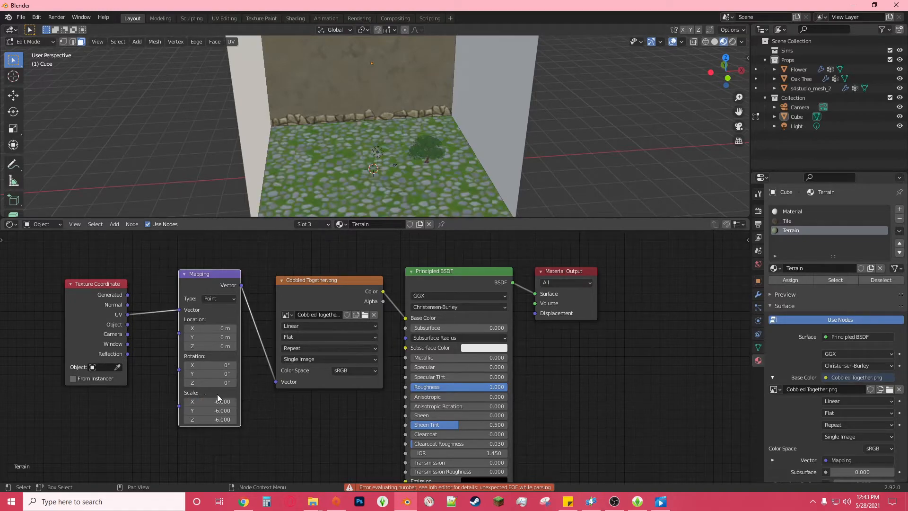
Step: Set the Mapping node's X, Y and Z scale to -10 for the floor's cobblestone texture
drag(217, 397, 218, 419)
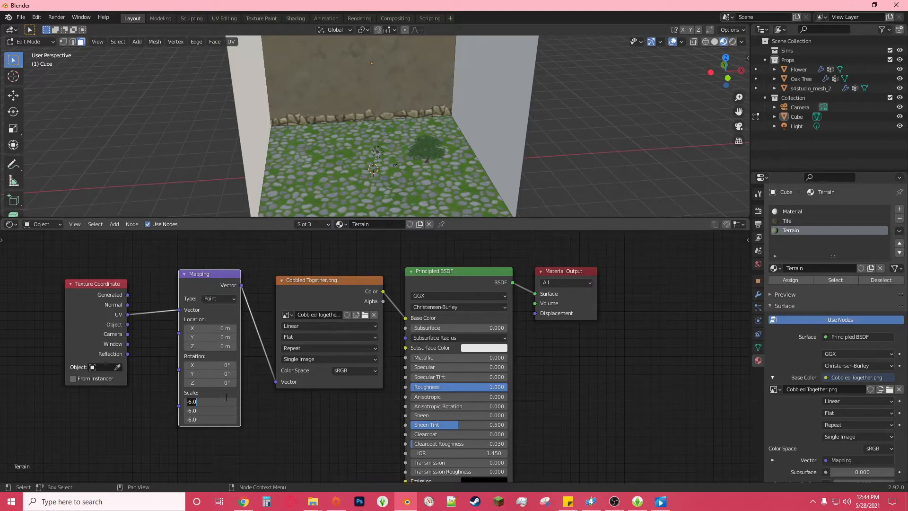
text(-10)
key(Return)
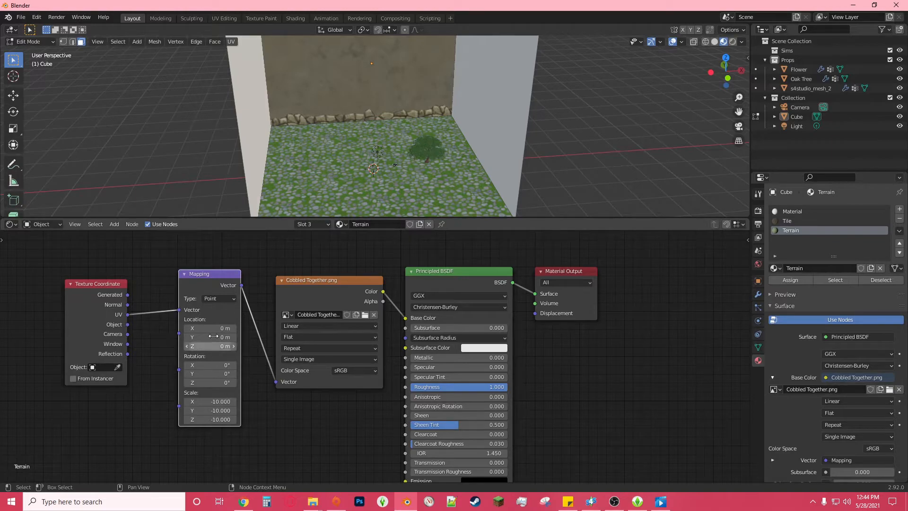
Step: Inspect the cobblestone floor and stone wall up close in an enlarged 3D viewport, and give the space back to the node editor
drag(538, 219, 538, 414)
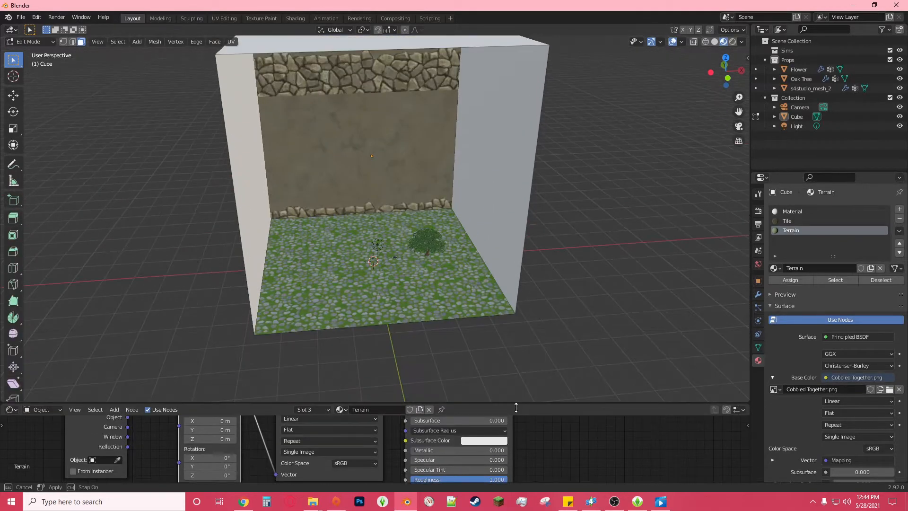
scroll(477, 343, up, 5)
middle_drag(468, 334, 461, 314)
drag(576, 414, 576, 173)
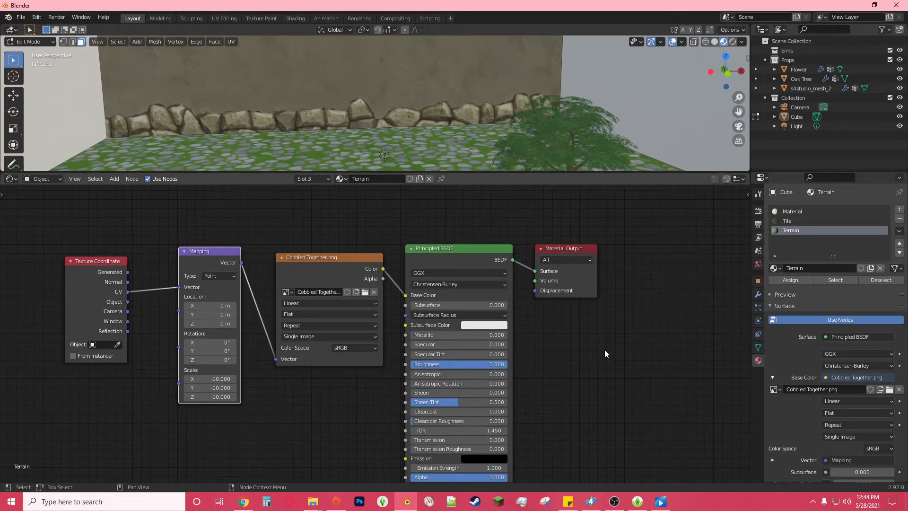
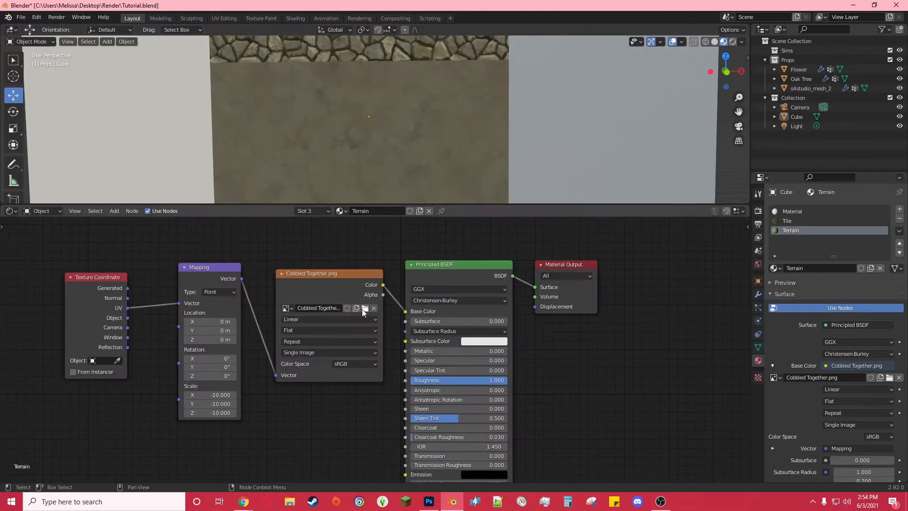
click(360, 308)
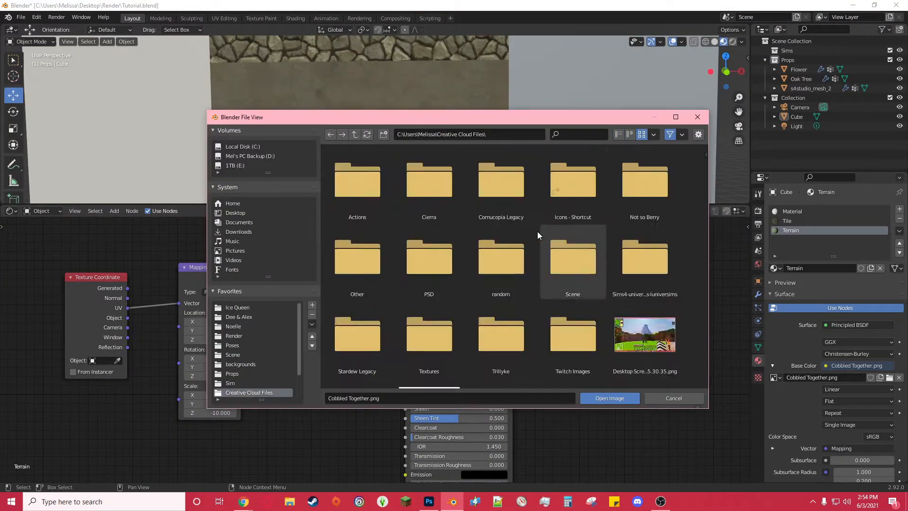
double_click(537, 231)
scroll(524, 234, down, 5)
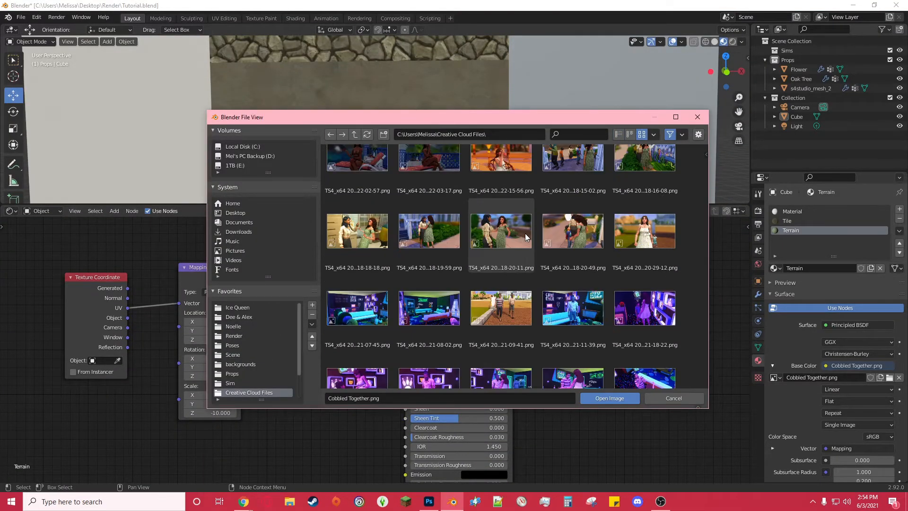
double_click(432, 363)
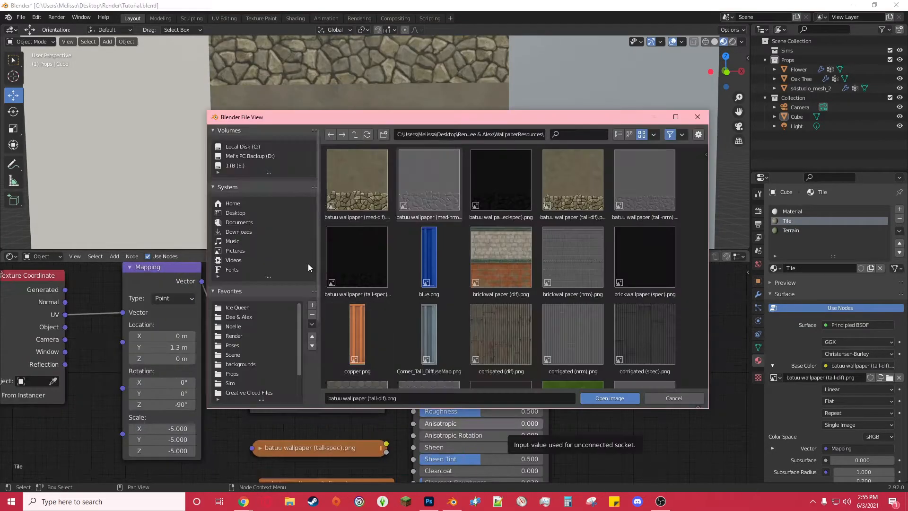
double_click(526, 342)
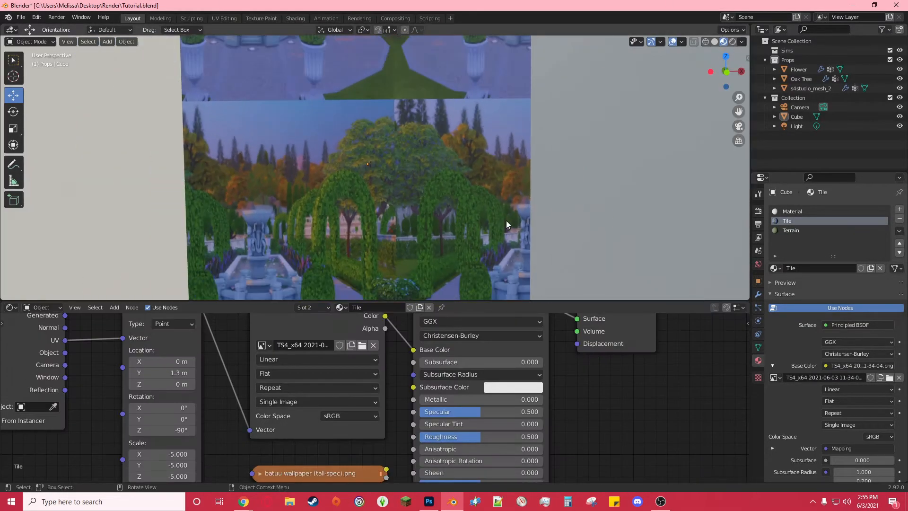
drag(156, 455, 162, 457)
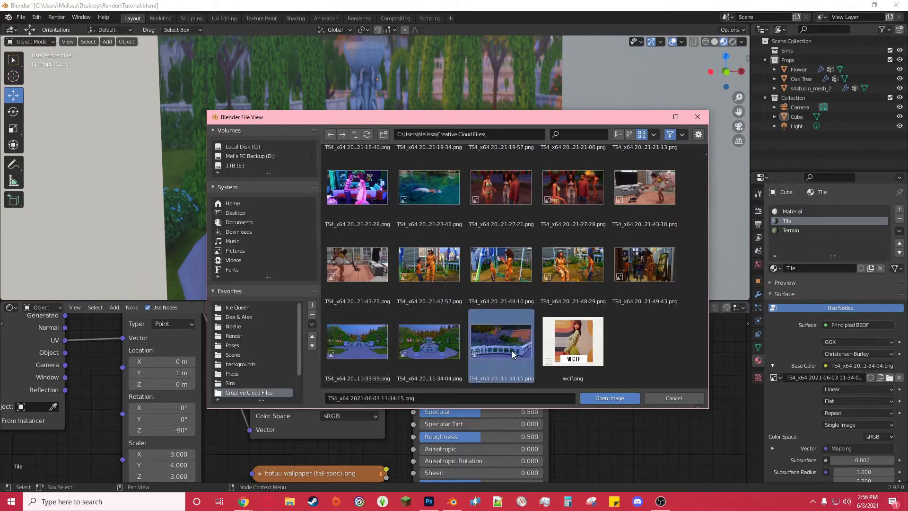
double_click(496, 330)
middle_drag(592, 192, 579, 195)
scroll(457, 221, down, 3)
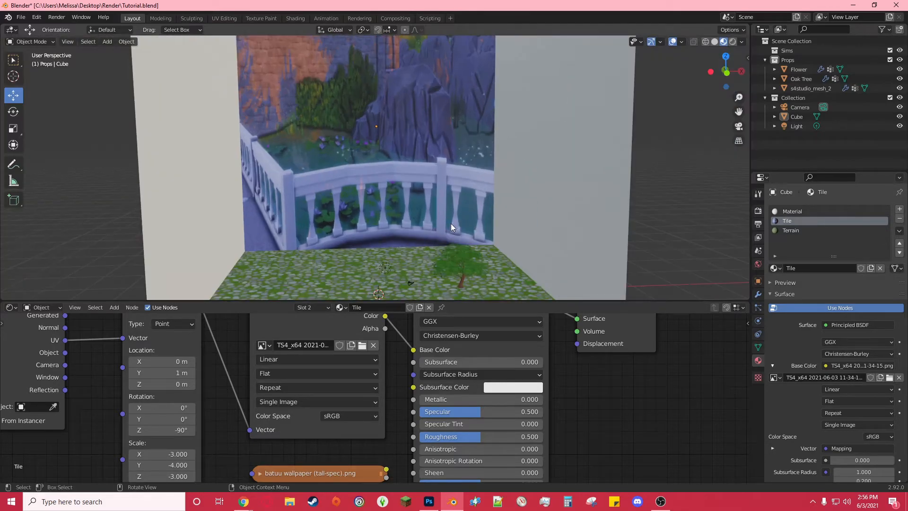
Step: Adjust the Tile mapping's Y location to shift the background picture on the back wall
drag(160, 372, 191, 374)
scroll(378, 244, up, 3)
scroll(378, 244, down, 3)
middle_drag(478, 266, 475, 279)
scroll(457, 174, up, 2)
Step: Scale up the oak tree on the cobblestone floor
click(581, 236)
scroll(548, 231, down, 2)
key(s)
drag(556, 229, 723, 206)
Step: Move the oak tree to the back-left area of the room so its trunk stands near the wall
click(13, 95)
drag(543, 234, 390, 239)
middle_drag(426, 222, 410, 261)
scroll(409, 262, up, 2)
drag(365, 213, 333, 176)
middle_drag(596, 137, 530, 97)
drag(367, 213, 354, 215)
middle_drag(378, 260, 447, 264)
scroll(447, 264, up, 3)
Step: Try moving the s4studio_mesh_2 prop upward
click(812, 89)
scroll(452, 276, up, 4)
drag(445, 256, 446, 193)
scroll(445, 193, down, 3)
Step: Try a larger scale on the Flower prop, and delete it together with s4studio_mesh_2
click(799, 70)
click(14, 129)
drag(419, 232, 463, 189)
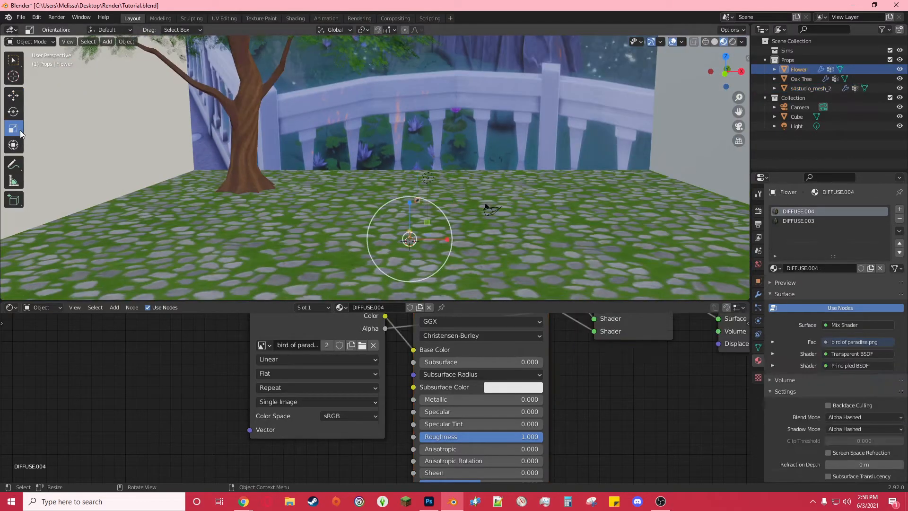
ctrl+click(811, 89)
key(Delete)
Step: Append the climbing rose lattice objects from the prop's blend file in the Props tutorial folder into the Props collection
click(21, 17)
click(35, 121)
click(618, 135)
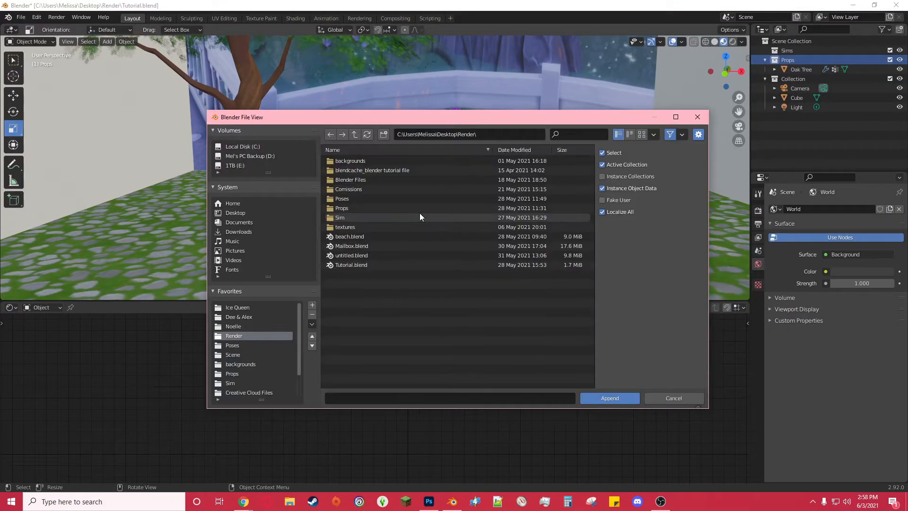
double_click(356, 208)
double_click(356, 208)
double_click(409, 181)
double_click(374, 236)
click(610, 398)
scroll(490, 279, up, 2)
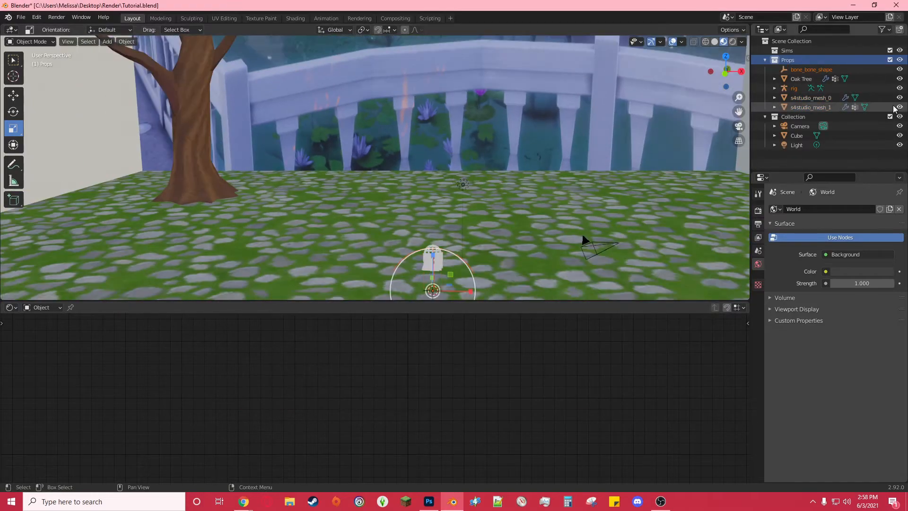
Step: Delete the lattice's bone_bone_shape, rig and s4studio_mesh_0 objects from the Props collection
click(811, 98)
ctrl+click(799, 69)
key(Delete)
Step: Give s4studio_mesh_1 a node material with Climbing Rose Lattice.png as its Base Color image texture
click(810, 79)
click(830, 289)
click(825, 347)
click(614, 213)
click(877, 358)
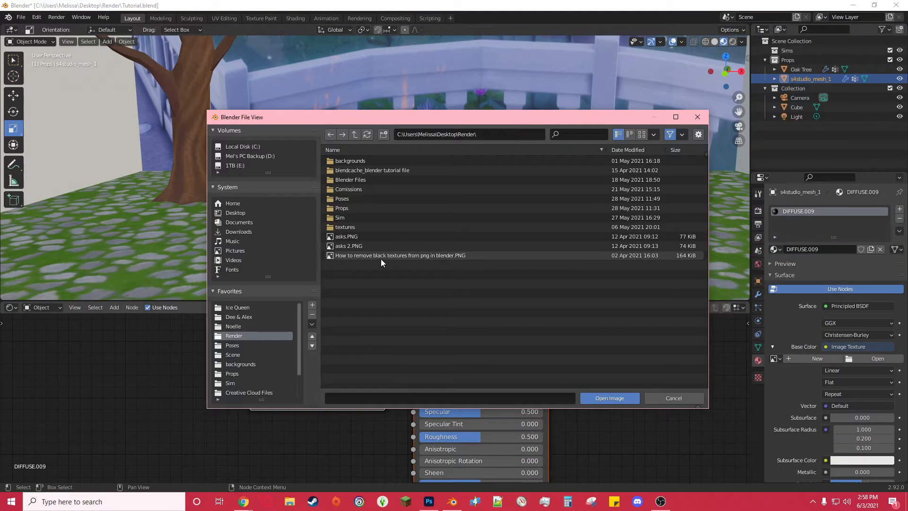
double_click(373, 208)
double_click(373, 208)
double_click(401, 180)
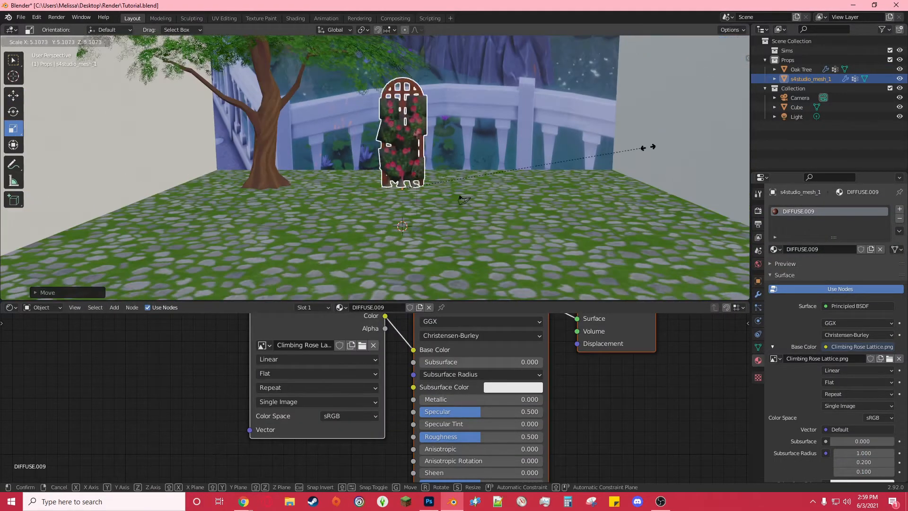
Step: Add a Mix Shader and a Transparent BSDF to the lattice material, and link the image's Alpha to the mix factor
key(Home)
click(114, 308)
mouse_move(135, 351)
click(188, 257)
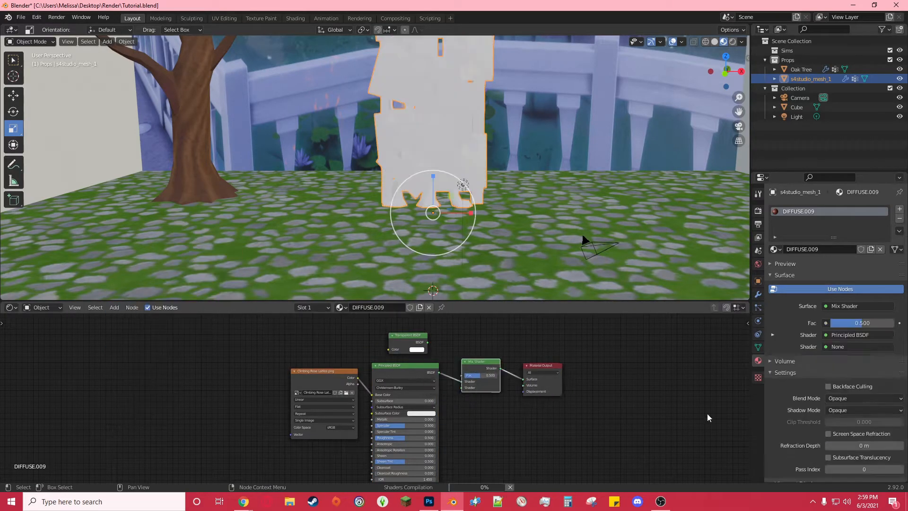
drag(359, 384, 461, 375)
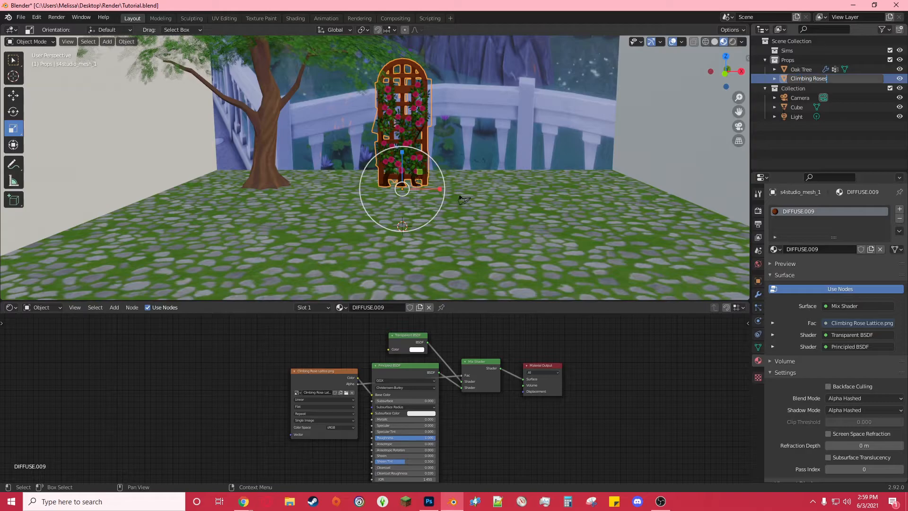
Step: Rename the lattice Climbing Roses, and append the bench prop, keeping only its s4studio_mesh_2 mesh
key(Return)
click(21, 17)
click(37, 121)
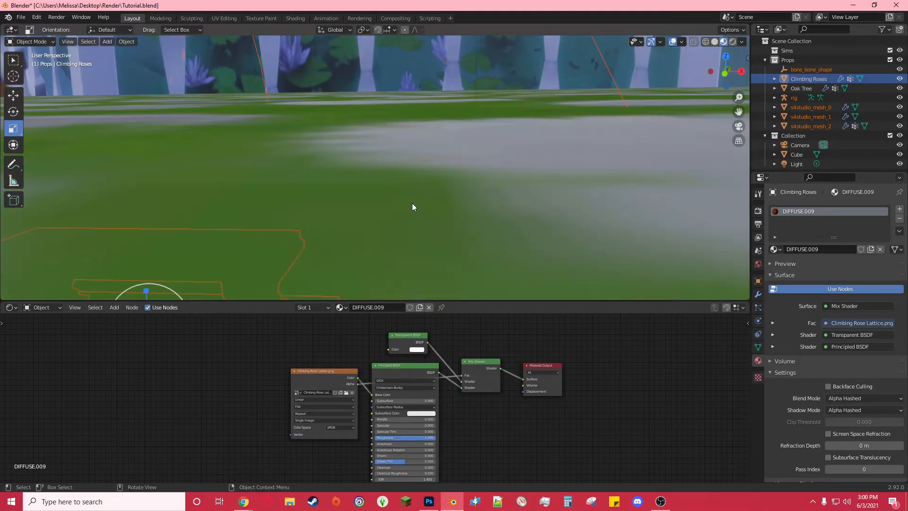
click(793, 105)
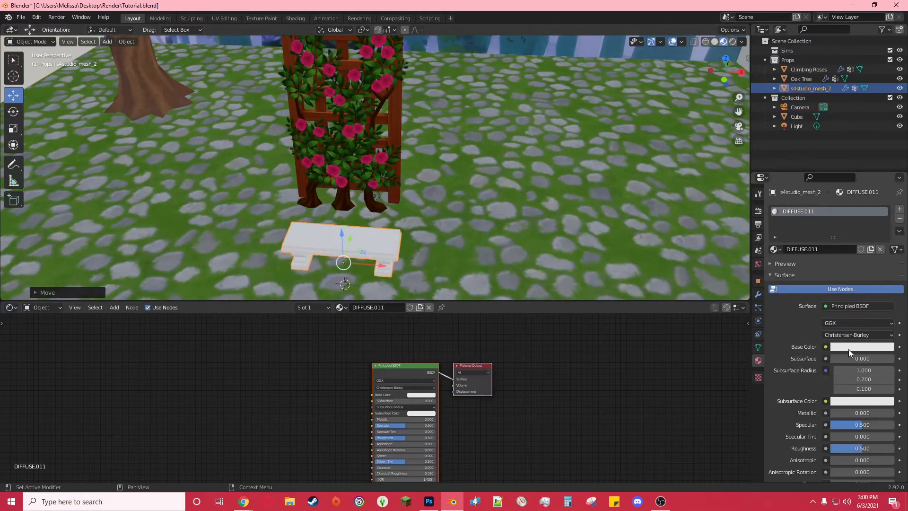
Step: Load Sette from the Park Place.png as the bench's Base Color image texture
click(874, 358)
double_click(349, 208)
scroll(382, 254, down, 3)
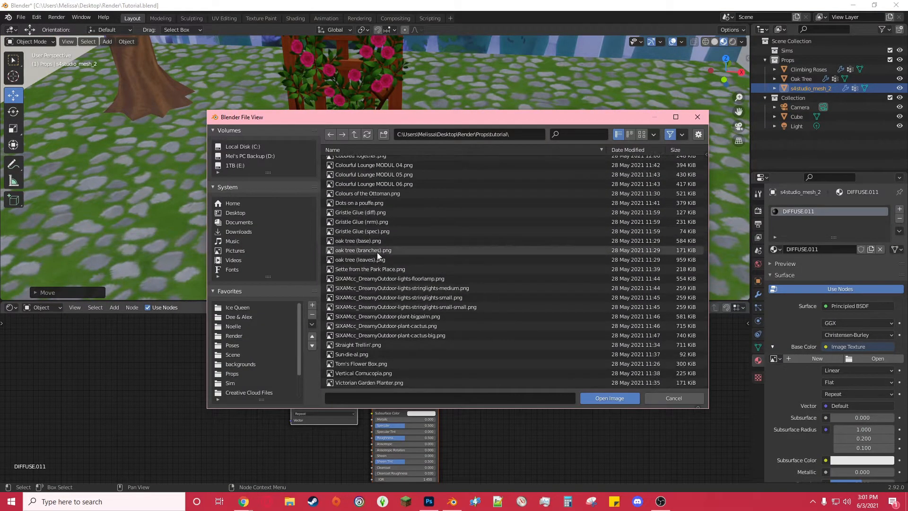
double_click(390, 271)
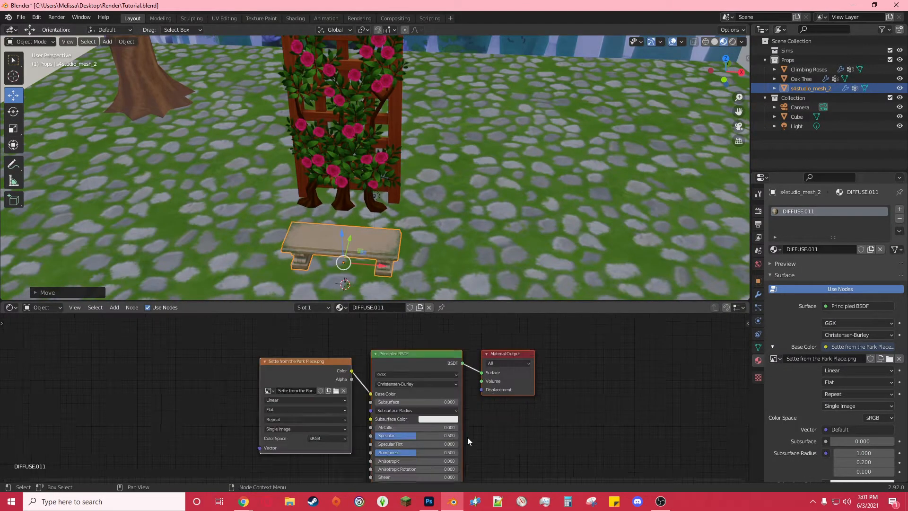
Step: Scale the bench and place it between the oak tree and the climbing roses
scroll(468, 441, up, 4)
scroll(382, 266, down, 4)
middle_drag(382, 267, 385, 222)
click(13, 128)
drag(420, 173, 345, 179)
click(13, 95)
click(250, 104)
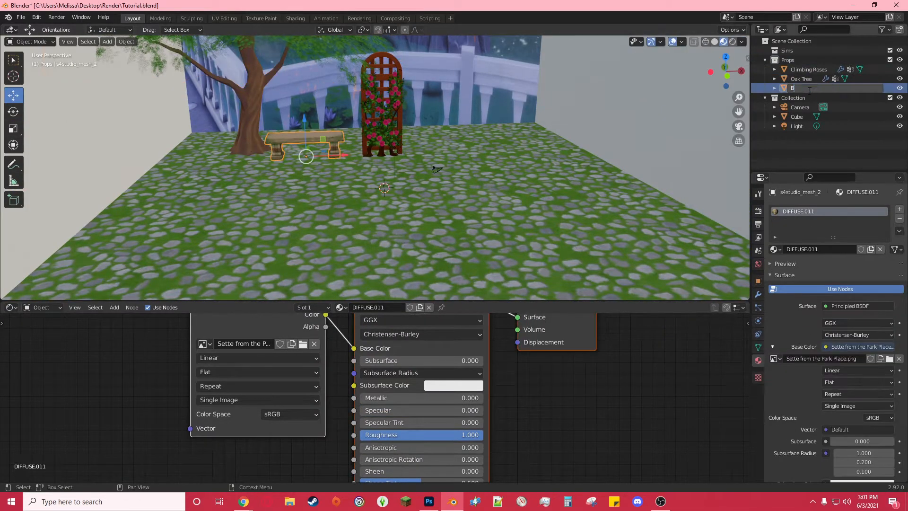
Step: Append the string lights prop into the Props collection and bring it into view
click(21, 17)
click(29, 125)
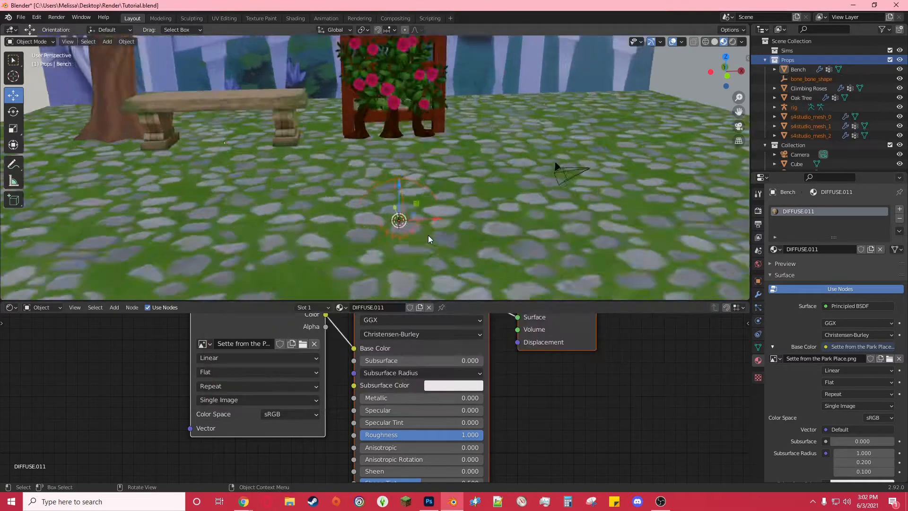
key(KP_Decimal)
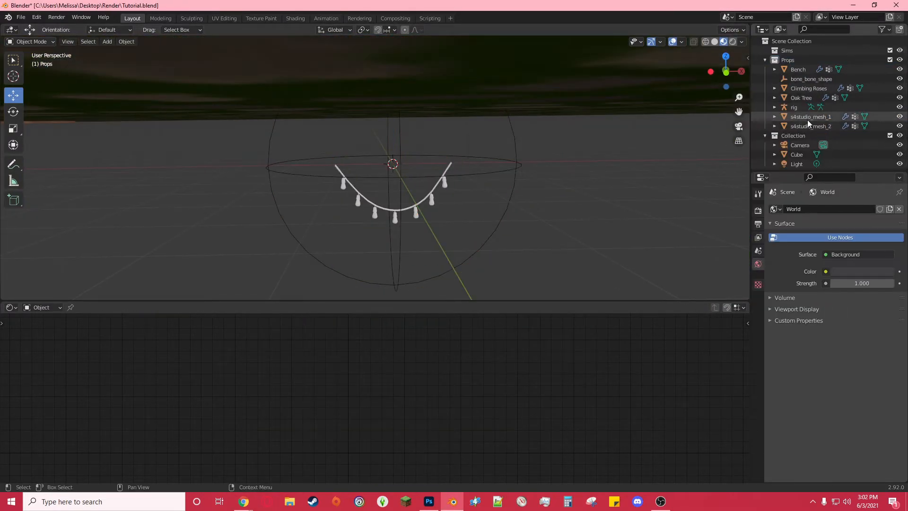
Step: Apply SIXAMcc_DreamyOutdoor-lights-stringlights-small.png as the Base Color of the cable mesh and the bulb mesh of the string lights
click(807, 117)
key(KP_Decimal)
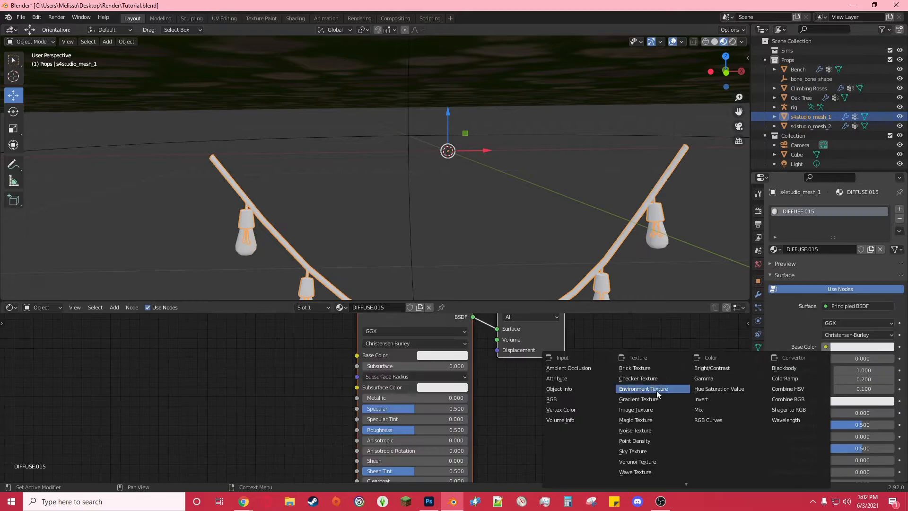
click(808, 126)
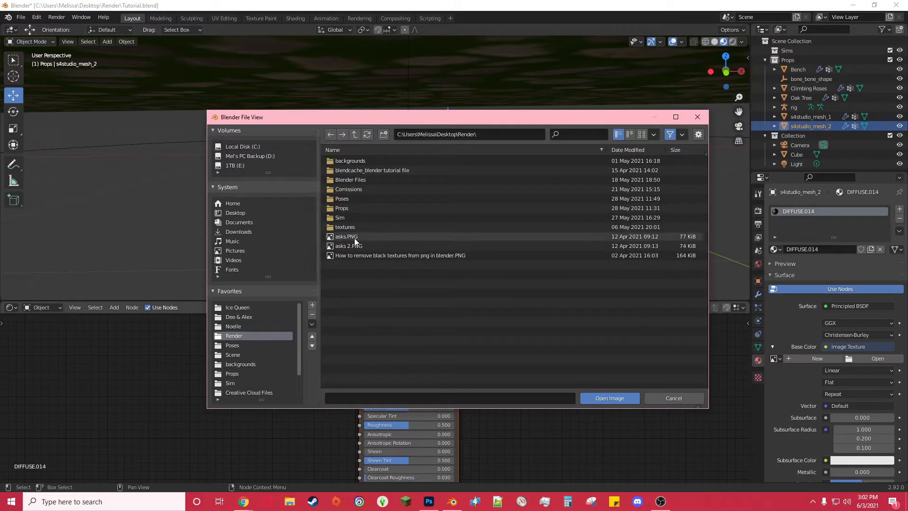
double_click(350, 236)
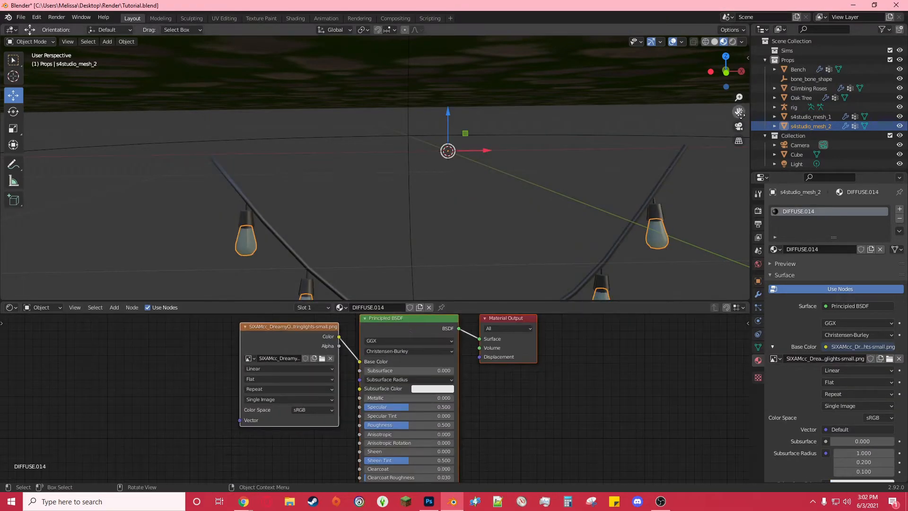
Step: Add Transparent BSDF and Mix Shader nodes to the bulb material, and link the image's Alpha to the mix factor
drag(740, 113, 707, 42)
click(118, 307)
mouse_move(137, 351)
click(189, 332)
click(552, 379)
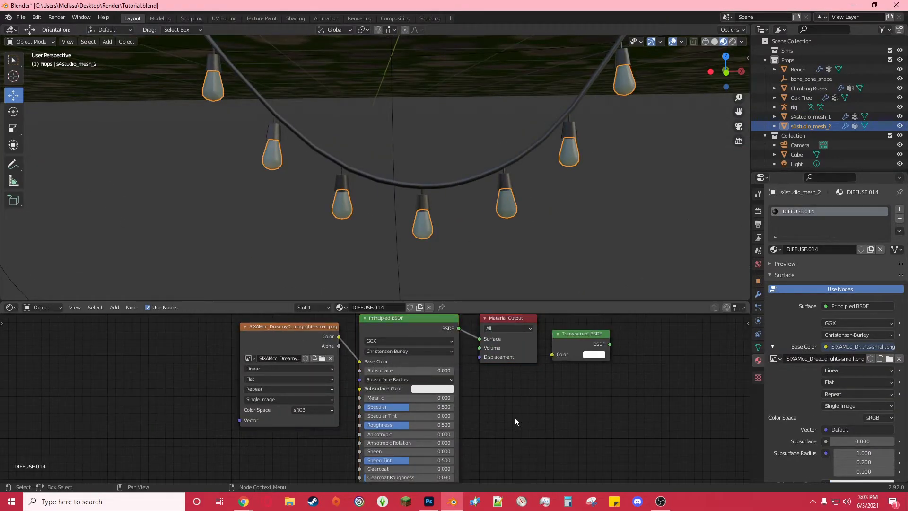
middle_drag(524, 413, 520, 448)
drag(577, 367, 402, 322)
click(114, 308)
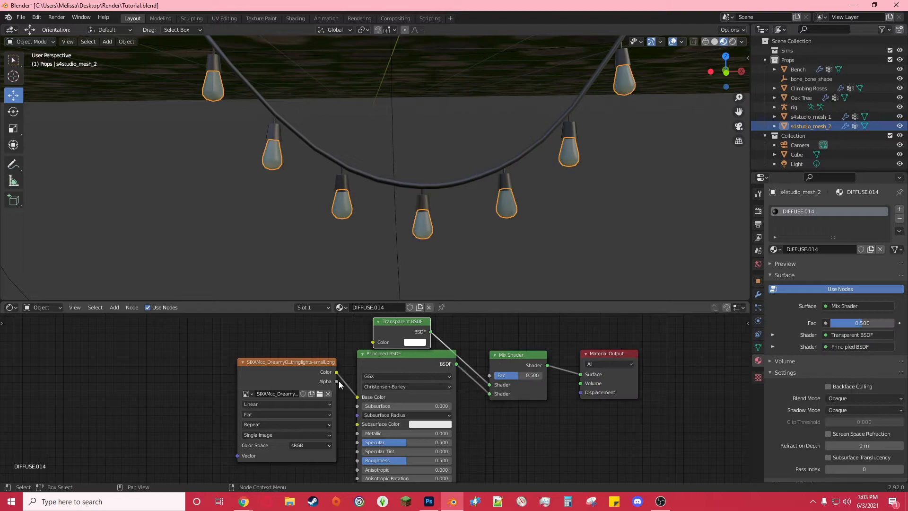
drag(336, 381, 489, 375)
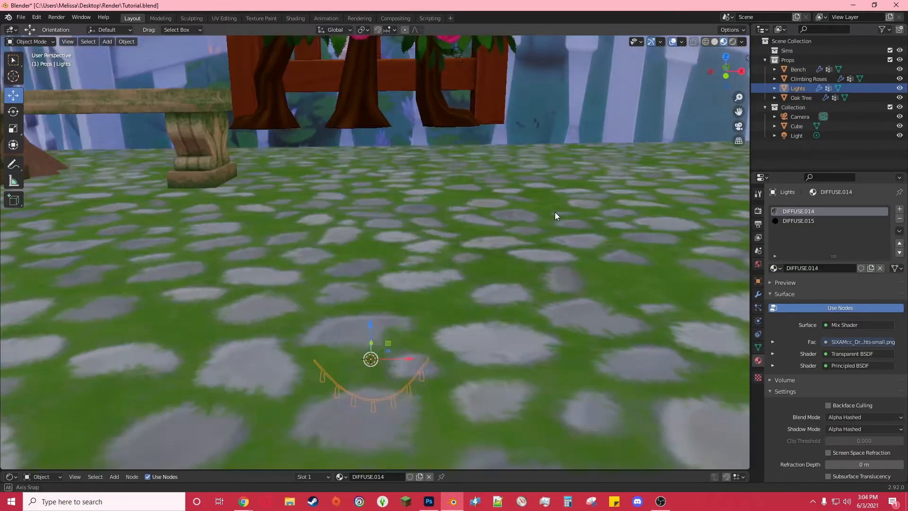
Step: Move the string lights up above the bench, in front of the oak tree's trunk
middle_drag(555, 216, 248, 365)
key(g)
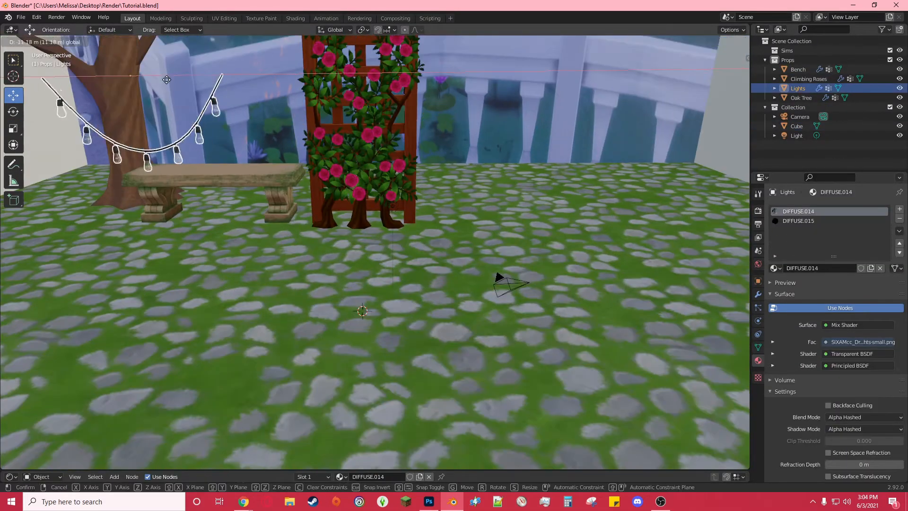
Step: Append the floor lamp prop into the Props collection and delete its bone shape and rig
click(21, 17)
click(36, 126)
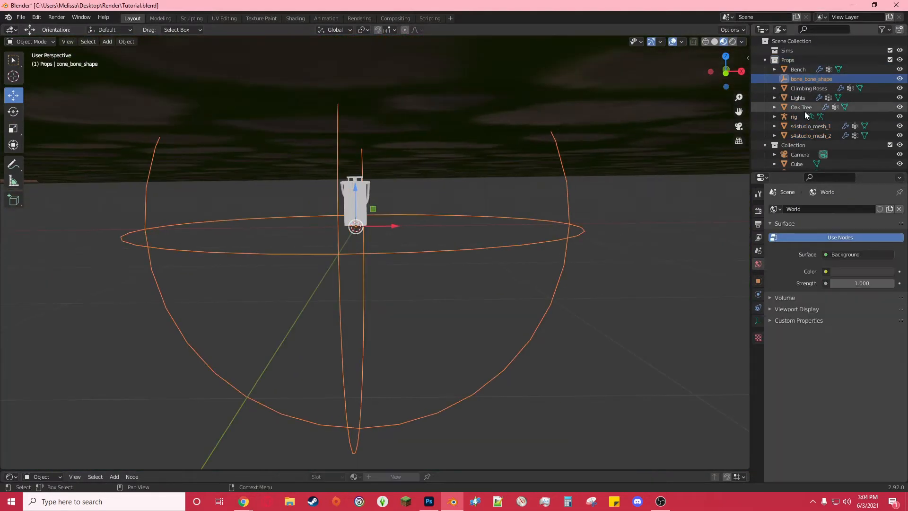
right_click(804, 112)
click(807, 115)
Step: Give s4studio_mesh_1 of the floor lamp a Base Color image texture using SIXAMcc_DreamyOutdoor-lights-floorlamp.png
click(840, 288)
click(826, 346)
click(804, 109)
click(825, 346)
click(610, 418)
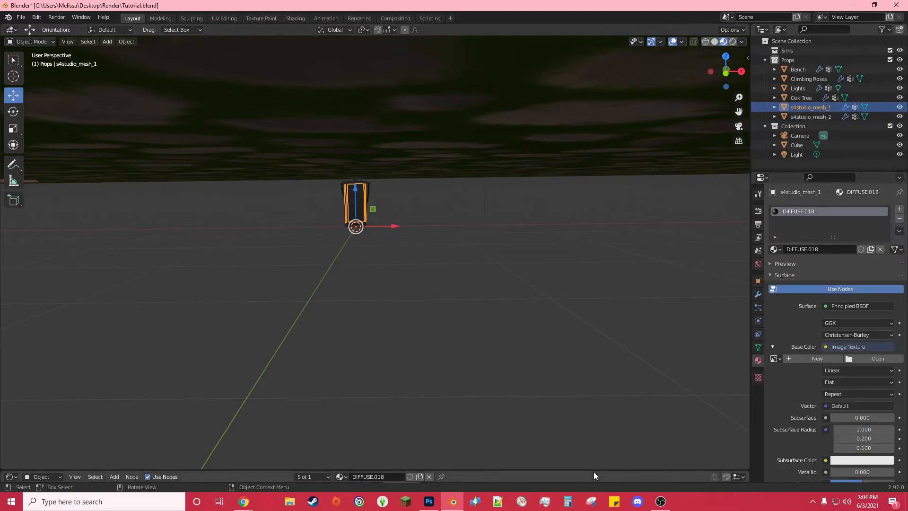
drag(586, 471, 543, 256)
click(327, 356)
double_click(389, 318)
Step: Add a Transparent BSDF node above the Principled BSDF in the floor lamp's s4studio_mesh_1 material
middle_drag(402, 142, 423, 213)
scroll(424, 213, up, 3)
click(114, 261)
mouse_move(129, 305)
click(195, 440)
click(441, 314)
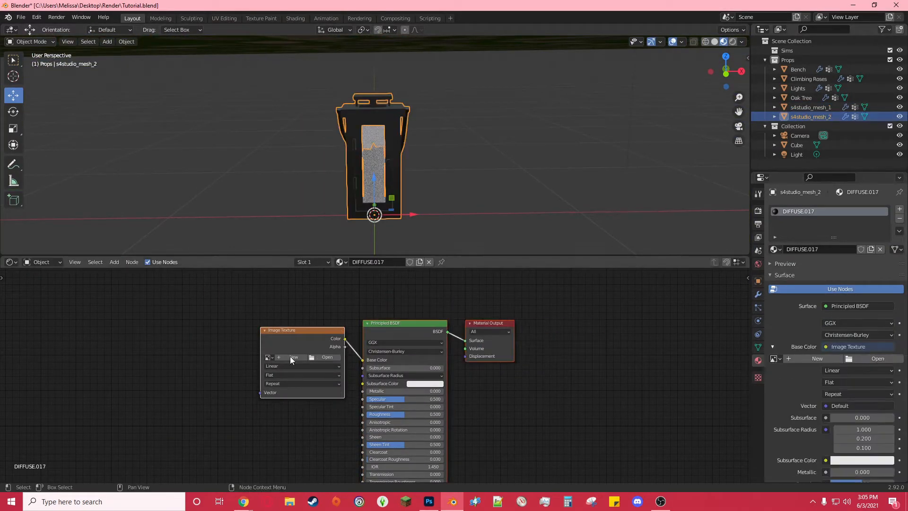
Step: Load SIXAMcc_DreamyOutdoor-lights-floorlamp.png into the image texture of the lamp's s4studio_mesh_2 material
click(324, 357)
double_click(443, 313)
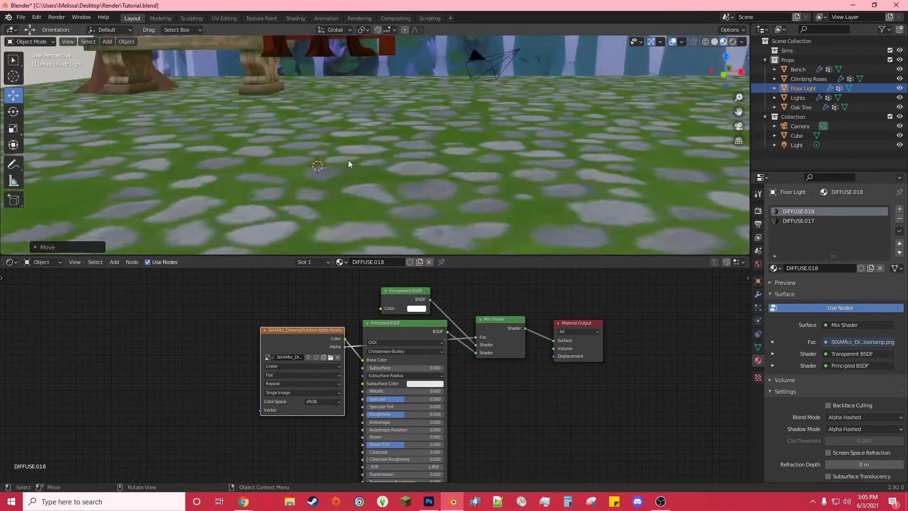
Step: Append the next multi-part prop into the Props collection
key(shift+F1)
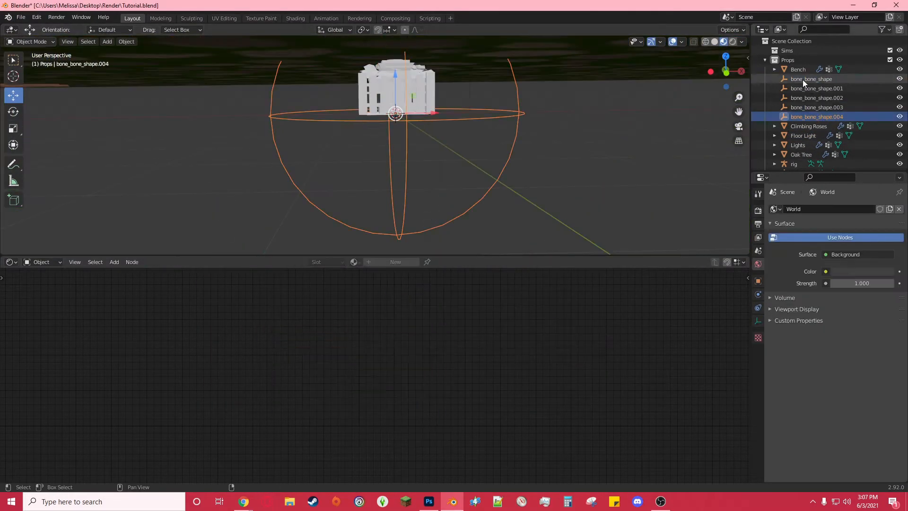
Step: Delete the leftover bone_bone_shape empties and the flat s4studio_mesh_0 plane from the Props collection
click(826, 105)
click(827, 115)
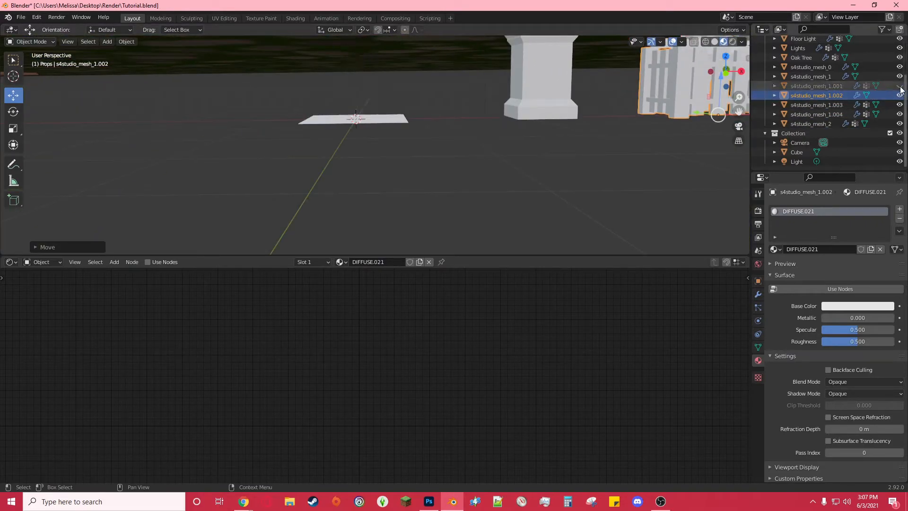
click(400, 124)
click(807, 77)
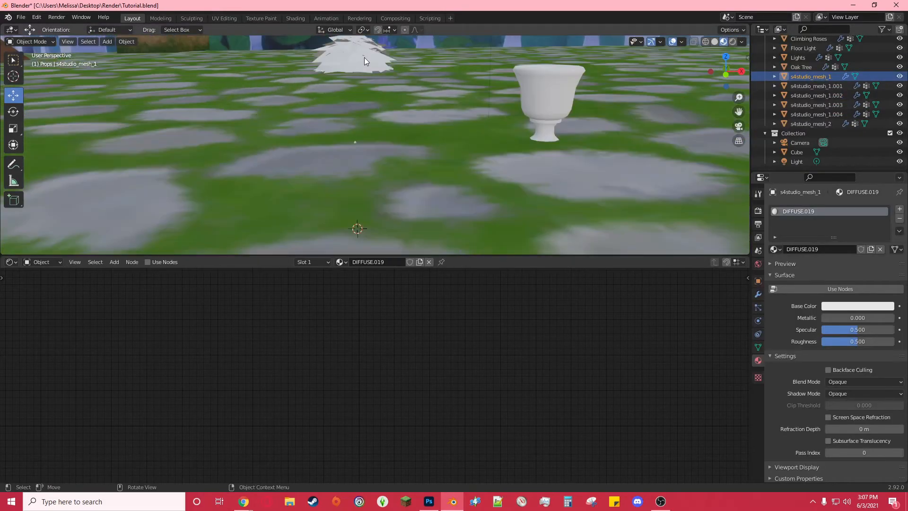
Step: Identify the overlapping appended s4studio meshes by toggling their visibility and move them apart from each other
click(528, 135)
click(523, 133)
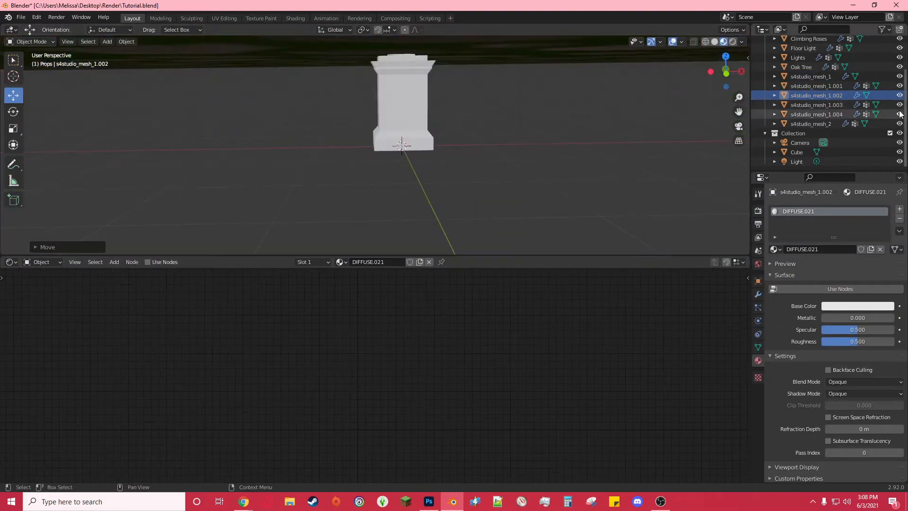
click(816, 86)
click(900, 96)
middle_drag(473, 156, 492, 160)
Step: Texture the planter's s4studio_mesh_2 with Victorian Garden Planter.png and add Transparent BSDF and Mix Shader nodes to its material
click(440, 101)
click(839, 289)
click(826, 347)
click(635, 410)
click(878, 358)
click(232, 374)
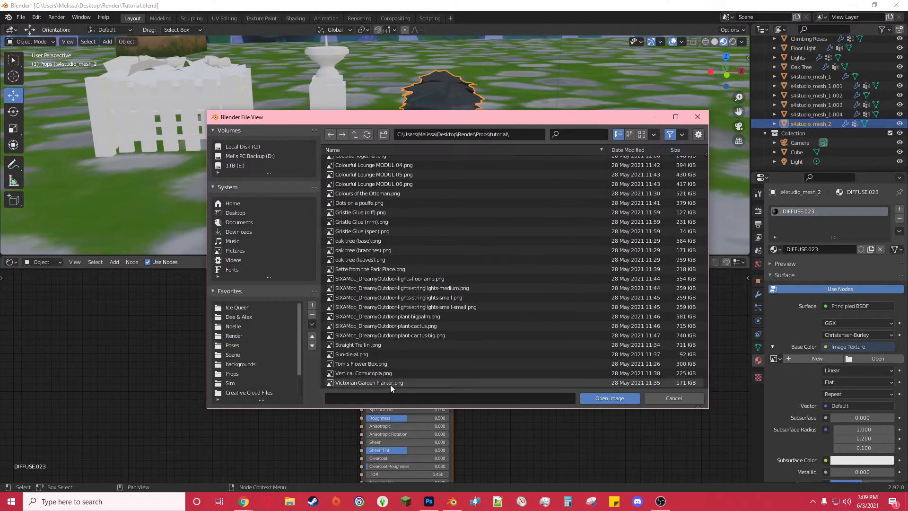
click(114, 262)
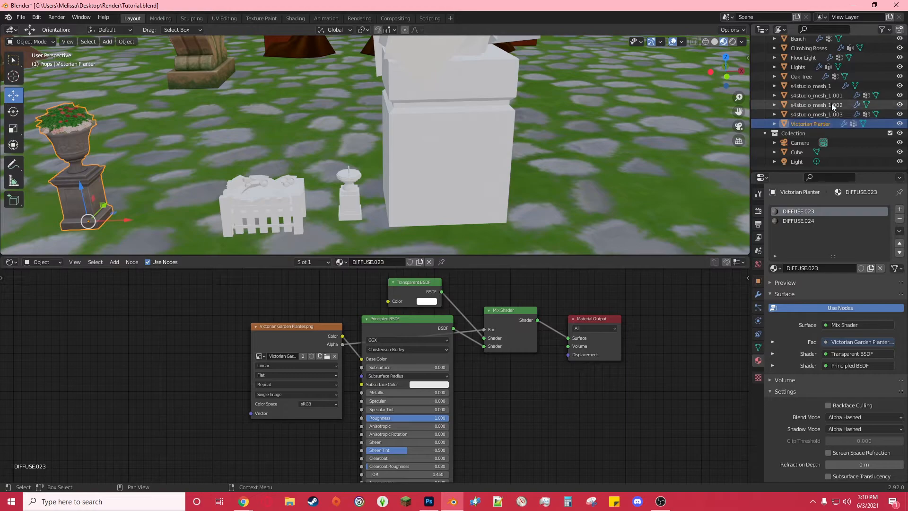
click(114, 262)
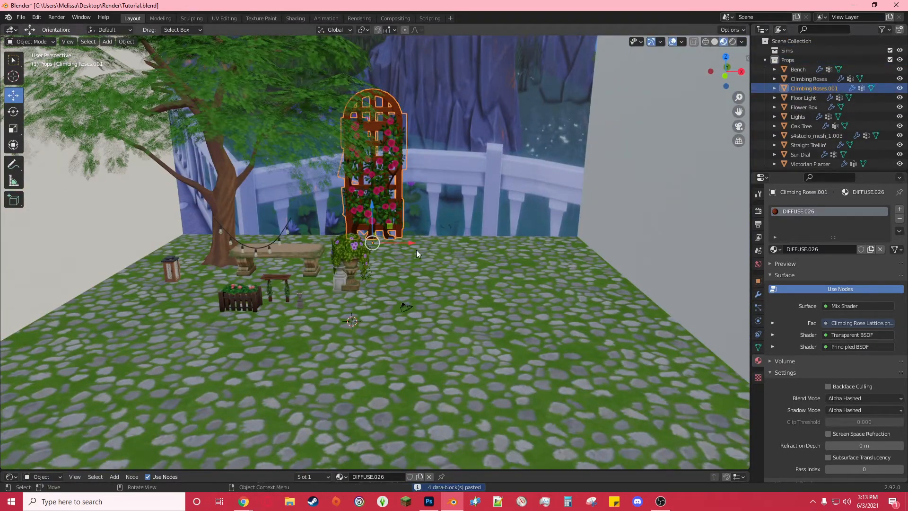
Step: Paste more copies of the climbing roses trellis and line the trellises up side by side along the back wall
drag(412, 243, 354, 242)
key(ctrl+v)
drag(290, 241, 346, 242)
key(ctrl+v)
click(813, 117)
drag(412, 242, 530, 242)
middle_drag(520, 235, 504, 236)
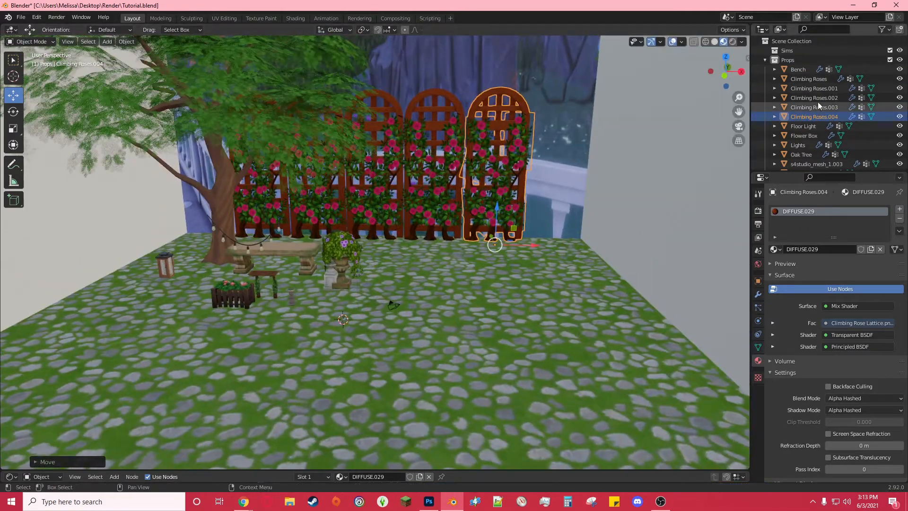
Step: Rotate the bench to an angle and adjust its height so it rests on the floor
click(798, 69)
middle_drag(379, 265, 407, 266)
scroll(378, 264, up, 2)
click(13, 112)
click(14, 95)
middle_drag(331, 284, 373, 156)
drag(375, 136, 373, 149)
middle_drag(373, 150, 361, 254)
Step: Move the flower box against the rose trellises and paste copies of it along the back wall
click(255, 328)
drag(406, 137, 423, 161)
middle_drag(424, 161, 284, 204)
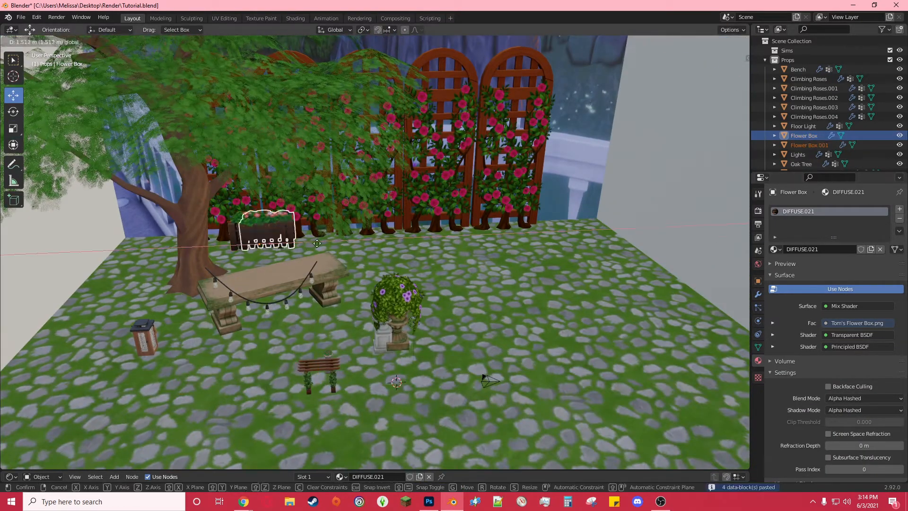
middle_drag(446, 219, 302, 325)
drag(302, 325, 316, 306)
Step: Scale up the Straight Trellin' arbor and move it over to the bench
click(334, 303)
click(13, 128)
drag(371, 343, 573, 385)
click(13, 111)
click(13, 95)
drag(331, 349, 291, 331)
middle_drag(269, 296, 374, 284)
drag(380, 273, 331, 251)
middle_drag(331, 251, 211, 261)
Step: Rotate the arbor to match the bench's angle and reposition the bench beneath it
click(13, 112)
drag(331, 350, 360, 340)
click(13, 95)
middle_drag(284, 246, 281, 71)
click(275, 125)
middle_drag(275, 125, 228, 318)
click(278, 343)
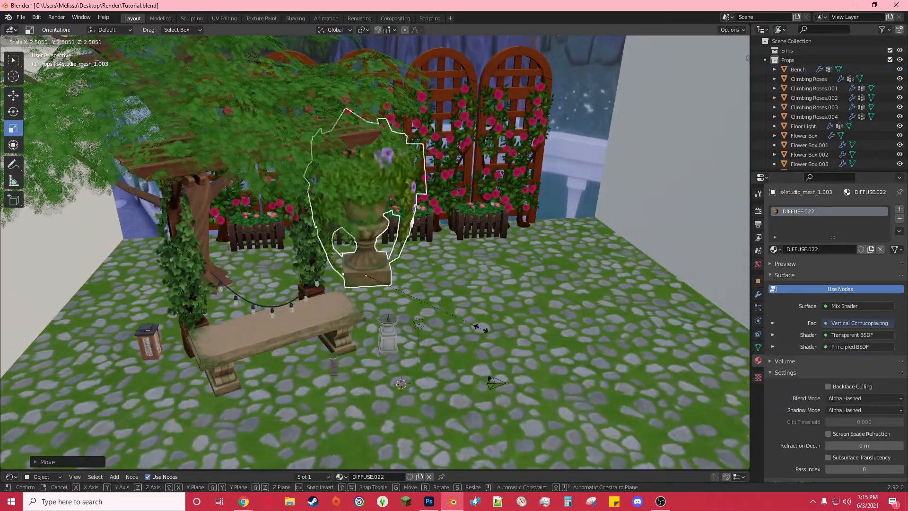
Step: Scale up the purple-flowered planter and place it on the floor beside the bench
drag(484, 329, 416, 298)
click(13, 95)
middle_drag(360, 303, 356, 232)
drag(358, 239, 371, 337)
Step: Move the sun dial away from the bench to the open floor on its far side
click(340, 393)
drag(381, 447, 590, 444)
scroll(378, 303, down, 3)
Step: Enlarge the purple-flowered planter further and rename s4studio_mesh_1.003 as Flower Planter
click(362, 266)
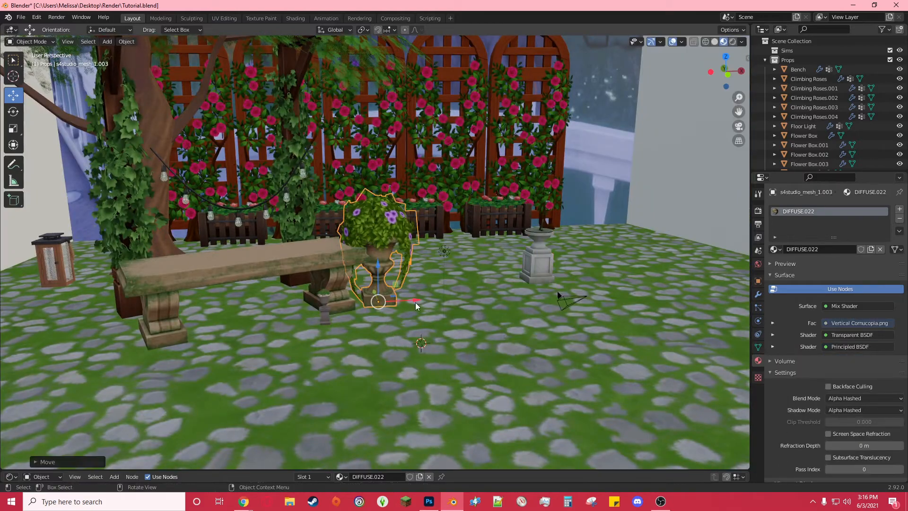
click(400, 246)
scroll(400, 245, up, 2)
scroll(848, 166, down, 5)
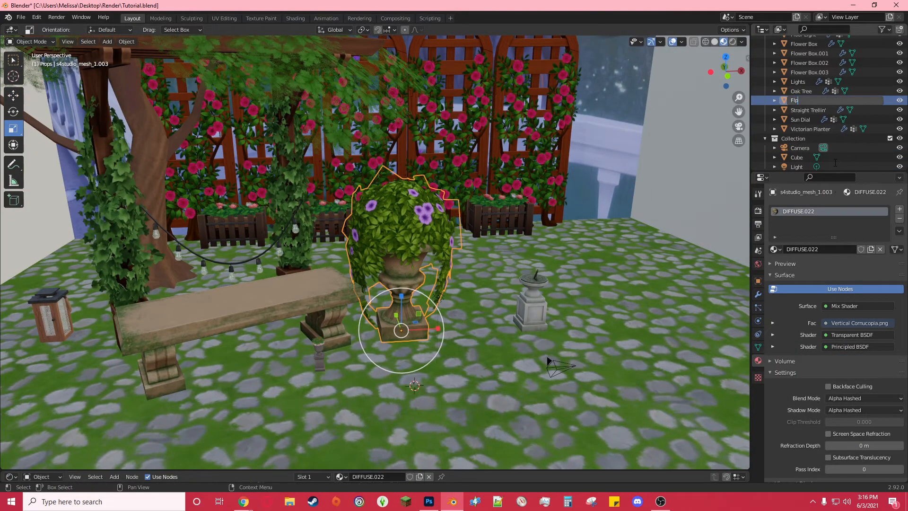
Step: Duplicate the Flower Planter so one stands at each end of the bench, and rotate one of them
middle_drag(378, 265, 371, 308)
click(14, 95)
drag(360, 349, 189, 365)
key(ctrl+c)
key(ctrl+v)
middle_drag(283, 374, 181, 371)
click(13, 111)
middle_drag(227, 350, 301, 370)
Step: Scale up the Victorian Planter, set it on the floor and move it back beside the flower boxes
click(259, 348)
click(13, 128)
drag(312, 352, 496, 348)
click(13, 95)
middle_drag(378, 331, 369, 189)
drag(338, 174, 339, 181)
middle_drag(338, 182, 284, 266)
drag(282, 241, 281, 236)
middle_drag(330, 265, 265, 284)
drag(307, 227, 288, 226)
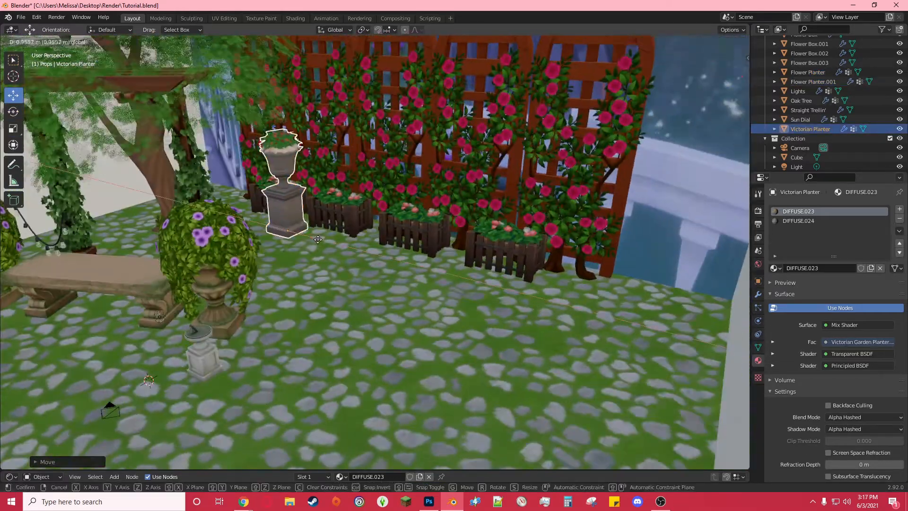
middle_drag(288, 236, 379, 227)
Step: Scale up the sun dial and adjust its height so its base meets the floor
click(492, 294)
drag(531, 301, 586, 284)
click(14, 95)
middle_drag(316, 231, 326, 109)
drag(401, 93, 401, 88)
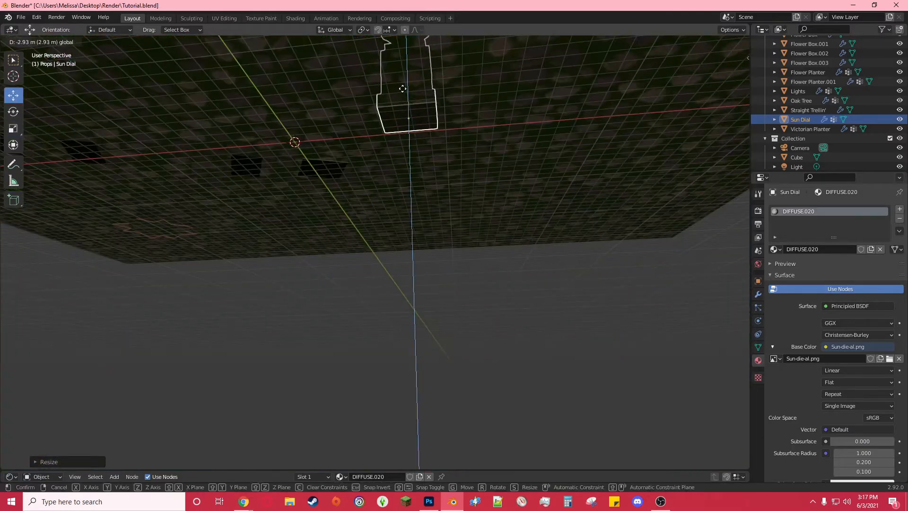
Step: Adjust the heights of the flower planter and the bench so their bases meet the floor
click(330, 162)
drag(322, 143, 322, 138)
click(249, 164)
drag(171, 129, 172, 122)
Step: Move the sun dial behind the bench beneath the arbor, scaling it to fit
middle_drag(208, 156, 265, 278)
click(517, 340)
drag(544, 345, 161, 343)
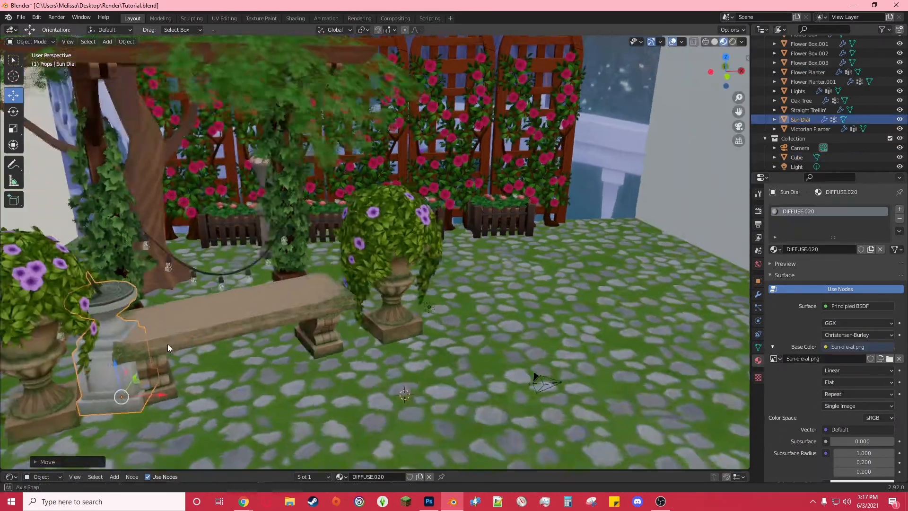
middle_drag(163, 342, 255, 321)
drag(175, 303, 198, 256)
middle_drag(199, 255, 123, 278)
drag(104, 309, 480, 307)
middle_drag(480, 302, 407, 283)
click(13, 128)
drag(425, 255, 444, 241)
click(14, 95)
drag(434, 279, 193, 290)
Step: Position the string lights above the bench at the front of the arbor
middle_drag(199, 285, 330, 255)
click(379, 208)
drag(356, 142, 357, 154)
middle_drag(356, 189, 341, 335)
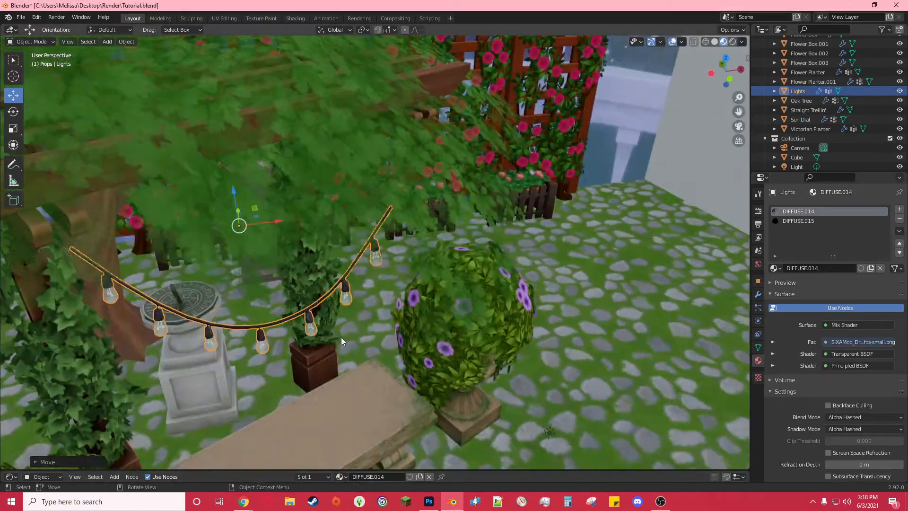
scroll(851, 114, up, 2)
Step: Hide the Oak Tree and move and rotate the string lights to line up with the arbor's front beam
click(899, 126)
click(535, 303)
middle_drag(472, 331, 619, 402)
click(601, 391)
click(14, 111)
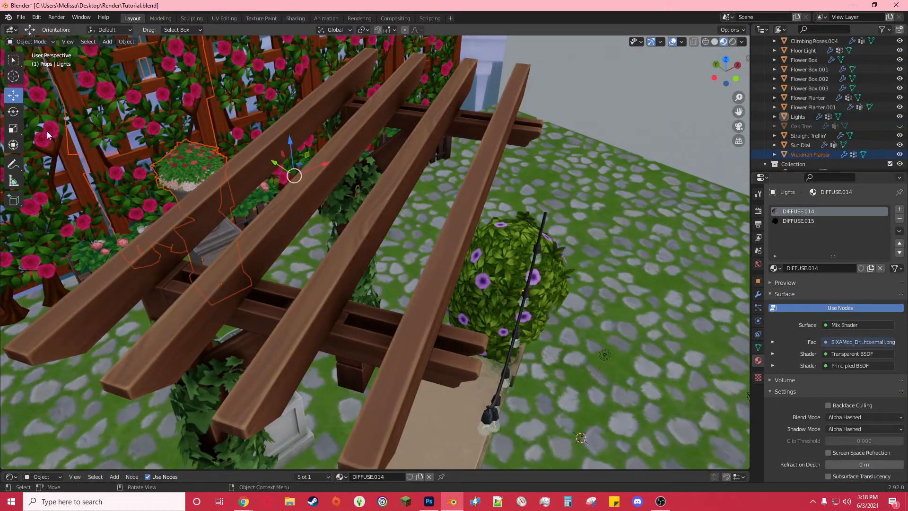
middle_drag(551, 279, 492, 209)
drag(453, 177, 444, 181)
middle_drag(445, 181, 402, 156)
click(13, 112)
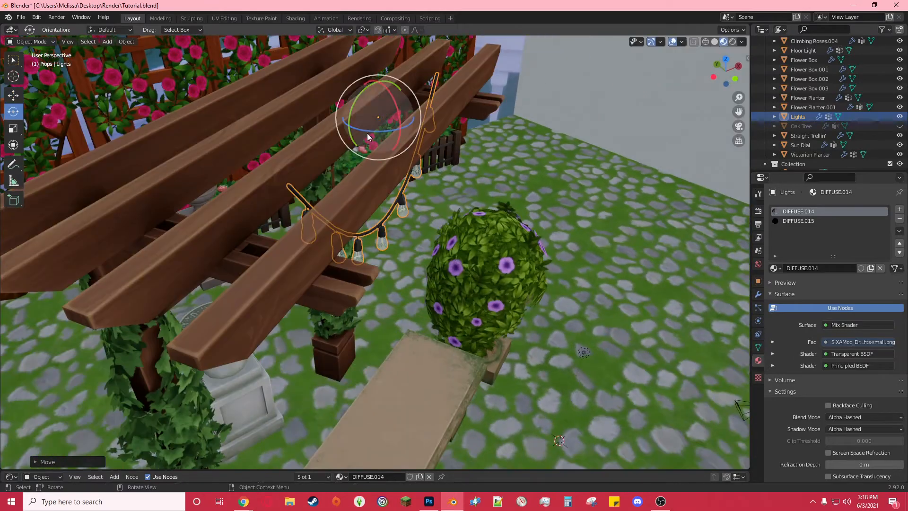
drag(364, 146, 373, 148)
Step: Fine-tune the string lights' angle, depth and height so they hang beneath the arbor's front beam
middle_drag(373, 148, 520, 227)
drag(566, 250, 569, 248)
click(534, 286)
click(14, 145)
click(539, 238)
middle_drag(589, 267, 562, 250)
drag(544, 227, 558, 229)
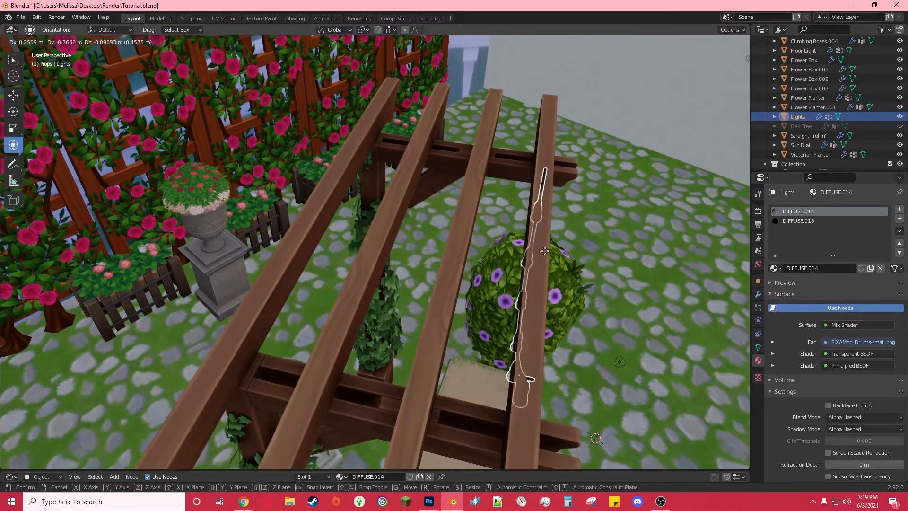
middle_drag(558, 229, 454, 156)
drag(316, 123, 318, 136)
middle_drag(318, 135, 326, 163)
middle_drag(510, 198, 535, 139)
Step: Scale the string lights slightly to fit between the arbor's posts
click(535, 139)
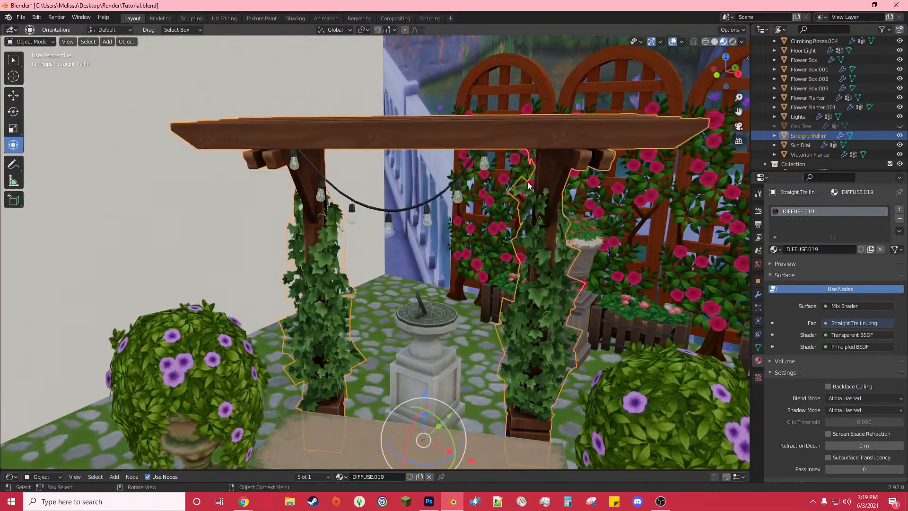
click(396, 208)
click(13, 128)
drag(355, 45, 355, 40)
click(13, 95)
middle_drag(349, 80, 373, 136)
click(13, 144)
middle_drag(515, 227, 501, 142)
Step: Paste a copy of the string lights and move it back over the arbor's inner beams
click(412, 178)
key(ctrl+c)
key(ctrl+v)
click(810, 118)
drag(469, 395, 476, 364)
middle_drag(475, 364, 504, 378)
drag(505, 378, 467, 314)
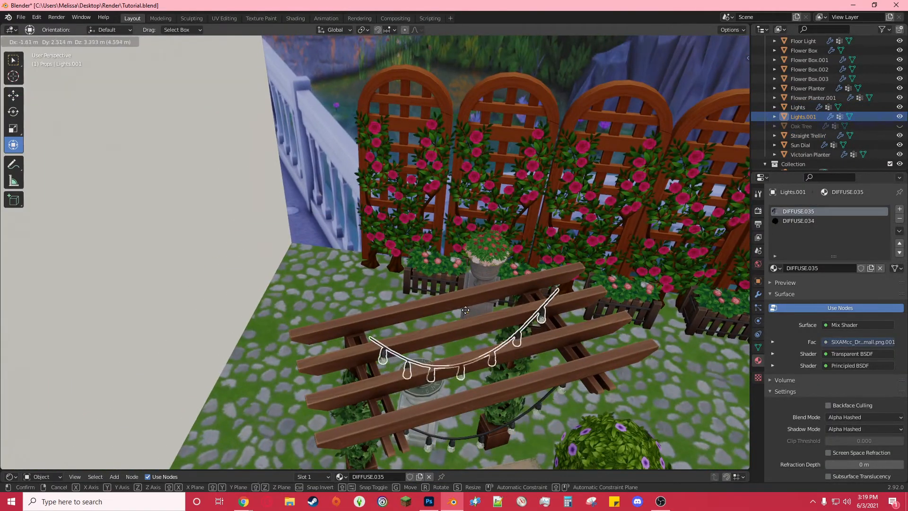
Step: Lower the copied string lights to hang beneath the arbor roof behind the first strand
middle_drag(462, 238, 496, 237)
drag(520, 208, 513, 253)
middle_drag(513, 253, 426, 213)
scroll(402, 170, up, 4)
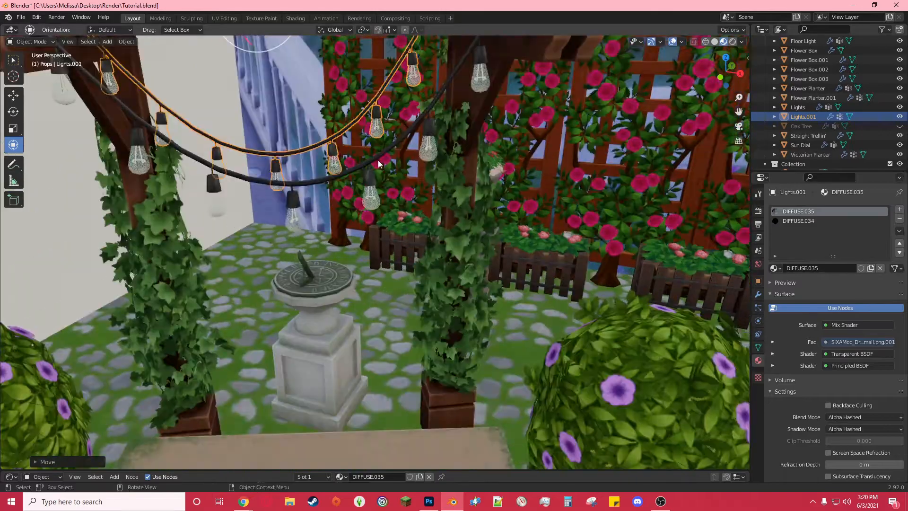
Step: Adjust the rear string lights' position and height so they hang under the arbor's inner beams
scroll(472, 265, down, 4)
click(568, 346)
middle_drag(567, 347, 560, 317)
middle_drag(103, 148, 116, 203)
click(802, 117)
drag(333, 321, 336, 310)
middle_drag(336, 310, 326, 265)
drag(313, 88, 316, 82)
middle_drag(373, 397, 381, 375)
click(381, 375)
middle_drag(184, 118, 191, 146)
click(803, 117)
click(240, 197)
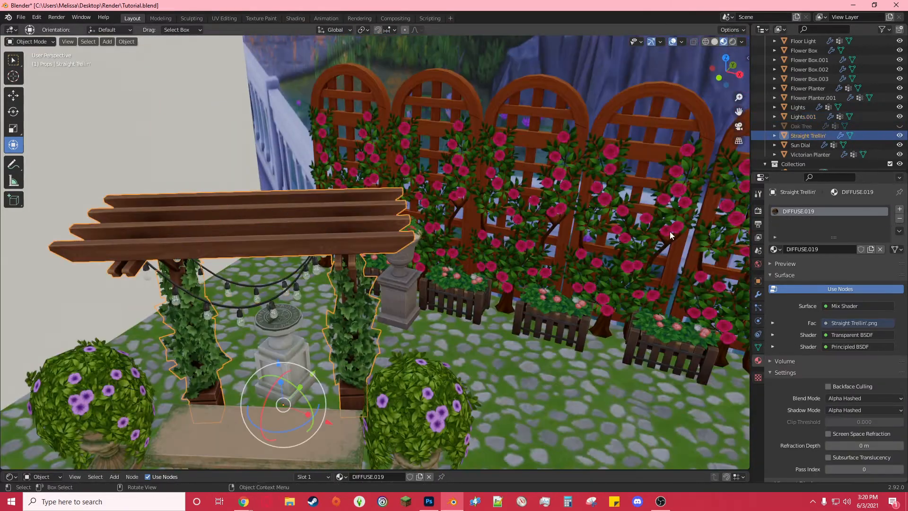
Step: Refine the placement and height of the string light strands just below the arbor's beams
click(803, 117)
drag(238, 179, 239, 184)
middle_drag(239, 184, 251, 151)
scroll(326, 142, down, 4)
drag(328, 90, 328, 85)
scroll(385, 184, up, 6)
scroll(384, 184, down, 4)
middle_drag(385, 184, 387, 198)
click(797, 107)
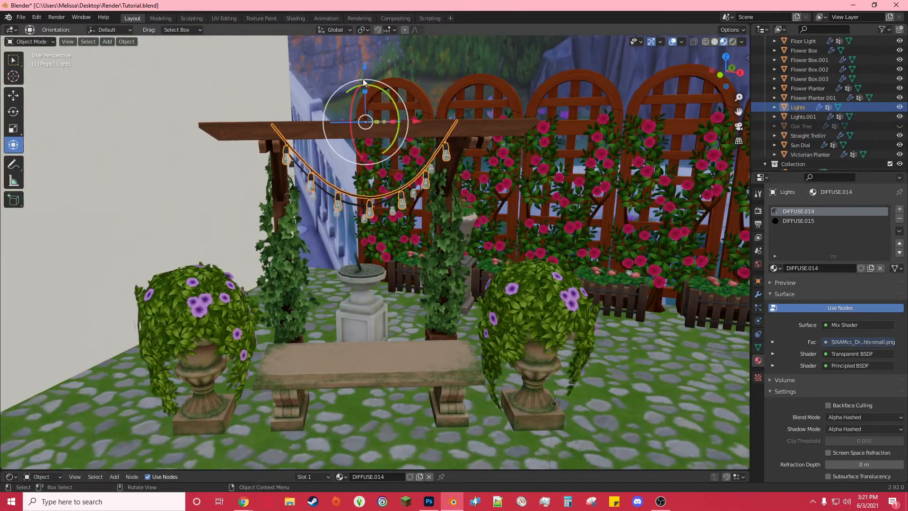
Step: Show the Oak Tree again and switch the viewport to rendered shading
click(899, 127)
scroll(458, 240, down, 5)
click(732, 42)
scroll(497, 332, up, 2)
mouse_move(498, 331)
shift+middle_down()
mouse_move(422, 339)
mouse_move(465, 379)
shift+middle_up()
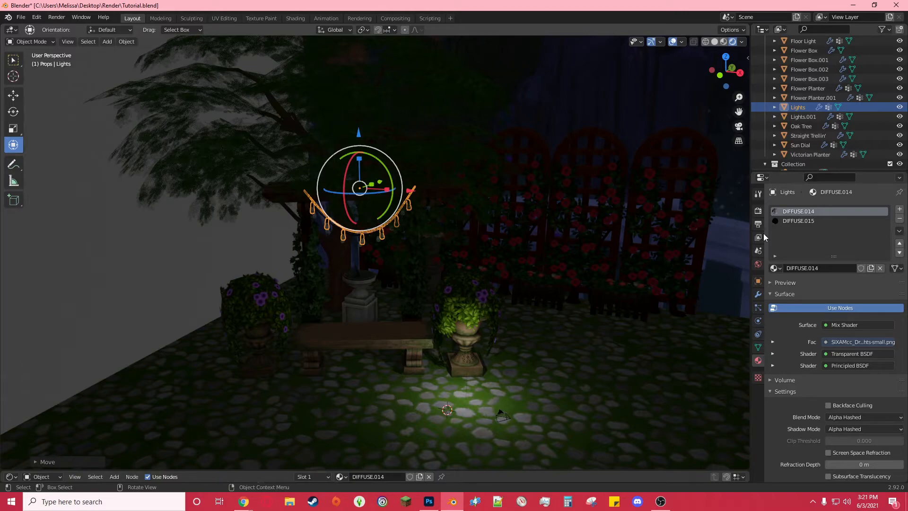
Step: Move the point light up among the string light bulbs under the arbor and set its power to 100 W
scroll(785, 99, up, 5)
click(765, 60)
click(796, 98)
click(13, 95)
drag(468, 316, 465, 156)
middle_drag(402, 235, 418, 230)
scroll(419, 231, up, 3)
drag(470, 140, 462, 190)
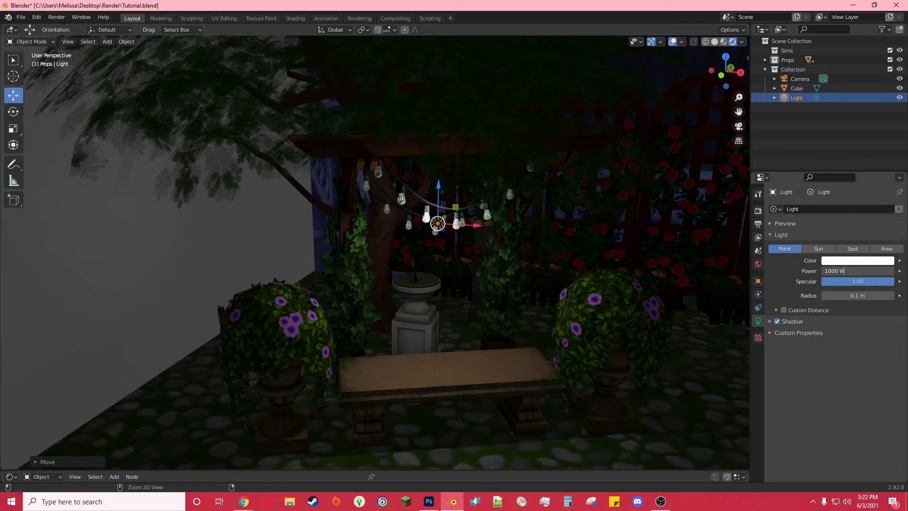
Step: Paste copies of the point light into Collection and hide the extra copies
click(793, 69)
key(ctrl+v)
drag(899, 154, 899, 114)
Step: Move the original point light sideways into a bulb of the front strand
click(796, 98)
scroll(547, 217, up, 4)
drag(501, 187, 435, 184)
Step: Hide the Oak Tree and the arbor to clear the view of the string lights
click(765, 60)
scroll(856, 150, down, 5)
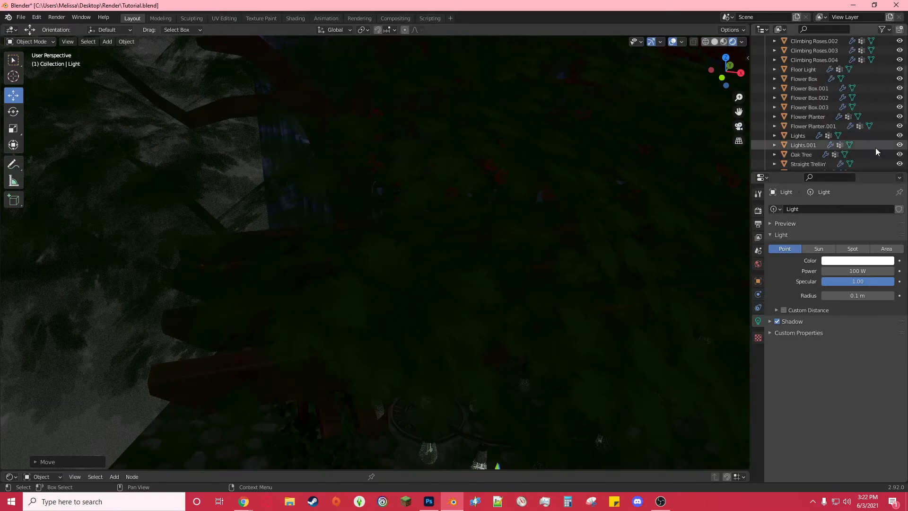
click(899, 155)
click(899, 164)
Step: Copy the point light and paste the duplicate into Collection
scroll(680, 228, down, 4)
drag(738, 112, 704, 85)
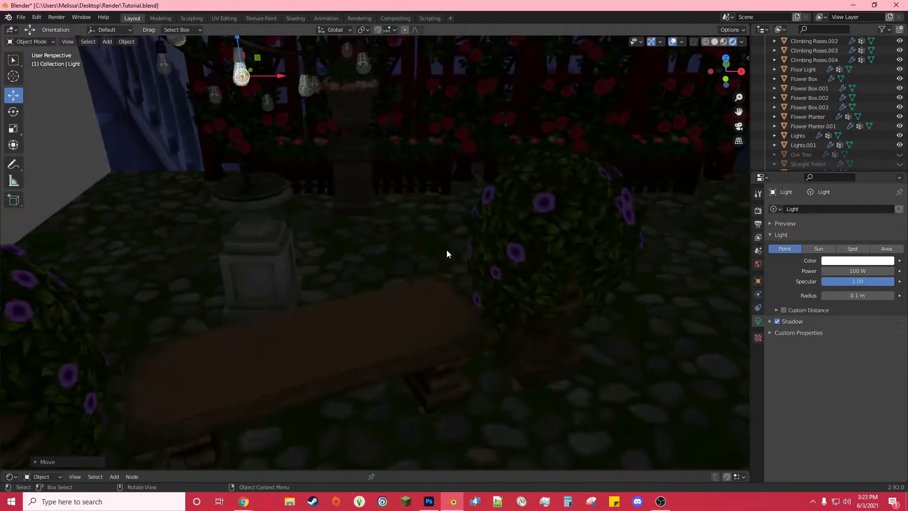
middle_drag(406, 237, 426, 331)
drag(739, 111, 752, 37)
middle_drag(391, 343, 385, 361)
scroll(802, 126, down, 5)
click(802, 125)
key(ctrl+c)
click(799, 99)
key(ctrl+v)
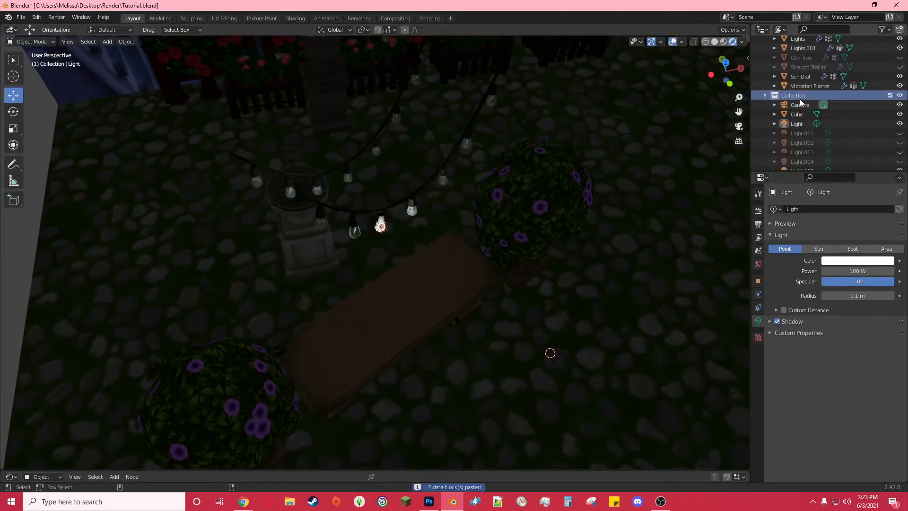
Step: Move a duplicated point light onto the bulb beside the first lit one on the front strand
scroll(798, 98, down, 2)
click(381, 226)
click(352, 231)
click(368, 215)
middle_drag(359, 237, 402, 227)
click(460, 302)
scroll(439, 252, up, 5)
drag(326, 149, 335, 173)
middle_drag(334, 173, 577, 223)
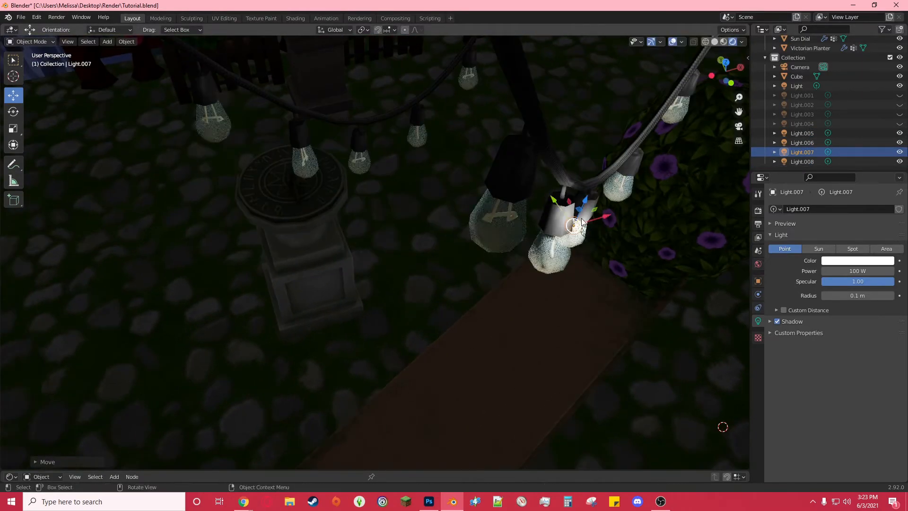
Step: Fine-tune the duplicated point lights so each sits inside its own neighbouring bulb on the front strand
middle_drag(560, 261, 274, 137)
drag(280, 123, 273, 124)
middle_drag(273, 124, 402, 274)
click(464, 165)
drag(400, 282, 393, 283)
click(472, 217)
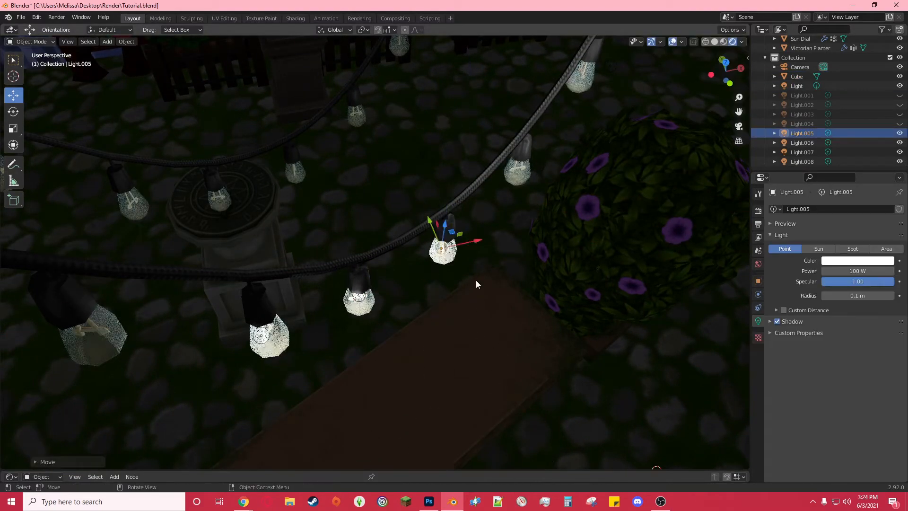
Step: Align another duplicated point light with the next bulb up the front strand and undo the last stray move
middle_drag(471, 216, 406, 184)
drag(413, 142, 413, 152)
middle_drag(412, 152, 461, 232)
click(452, 227)
click(504, 209)
drag(477, 200, 476, 184)
key(ctrl+z)
mouse_move(476, 184)
middle_down()
mouse_move(461, 263)
mouse_move(487, 188)
middle_up()
scroll(487, 187, down, 4)
Step: Duplicate the point light and place the copy inside the highest unlit bulb of the front strand
key(ctrl+c)
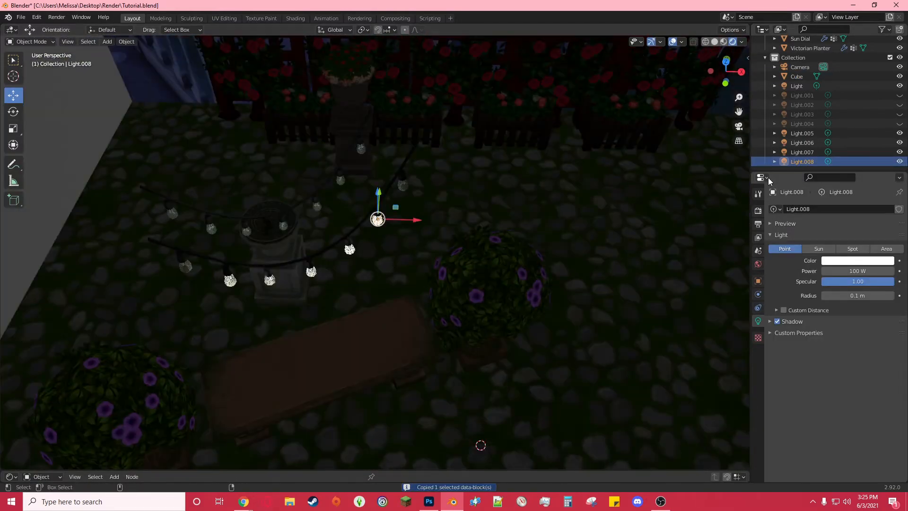
scroll(382, 219, up, 4)
drag(381, 142, 381, 32)
drag(420, 59, 495, 60)
shift+middle_drag(435, 182, 414, 314)
drag(420, 258, 419, 256)
middle_drag(419, 256, 390, 237)
scroll(390, 238, down, 5)
Step: Duplicate the point light again and place the copy in the last bulb at the front strand's opposite end
key(ctrl+c)
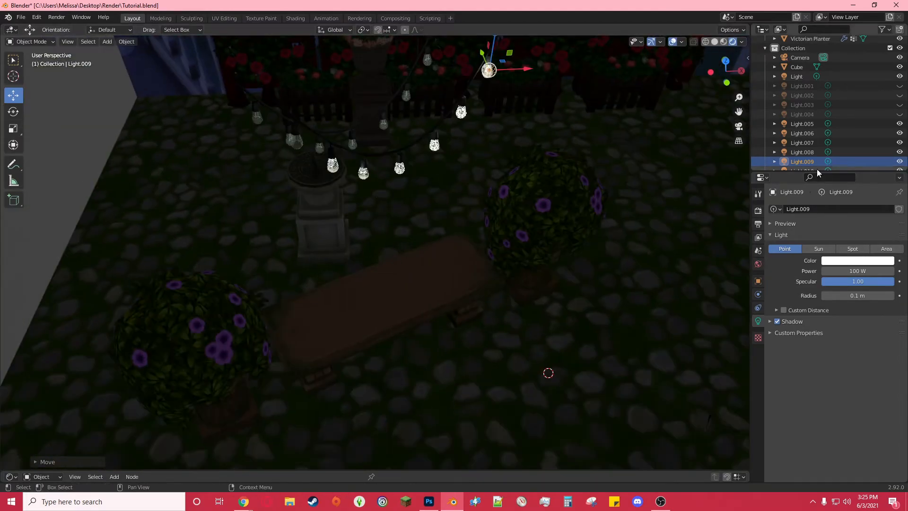
key(ctrl+v)
drag(388, 246, 393, 266)
scroll(360, 260, up, 4)
middle_drag(359, 260, 364, 139)
scroll(363, 250, down, 5)
middle_drag(363, 249, 423, 333)
scroll(541, 379, up, 4)
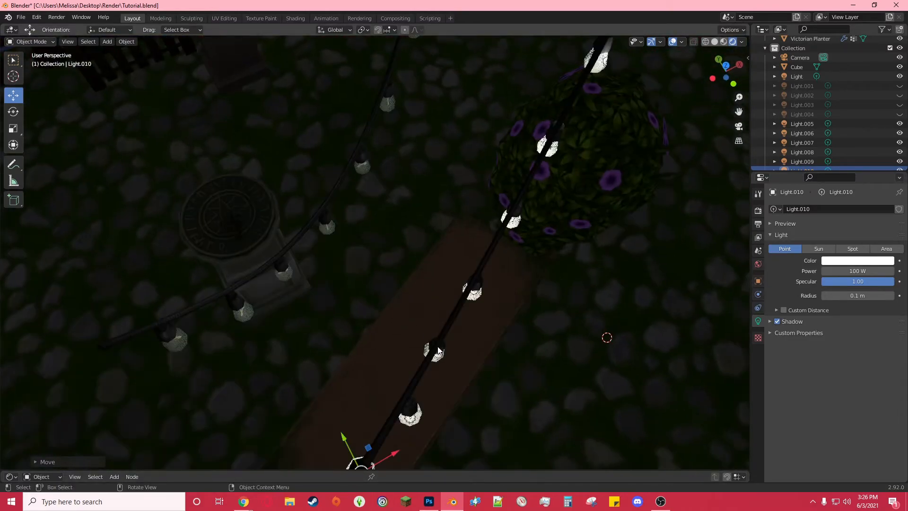
Step: Nudge the individual point lights so they are centred inside the bulbs of the front strand
mouse_move(478, 366)
middle_down()
mouse_move(472, 285)
mouse_move(476, 364)
middle_up()
click(396, 280)
drag(381, 246, 379, 242)
click(422, 355)
drag(460, 337, 376, 384)
middle_drag(532, 369, 548, 378)
Step: Move the front string lights object into Collection alongside its point lights
click(478, 289)
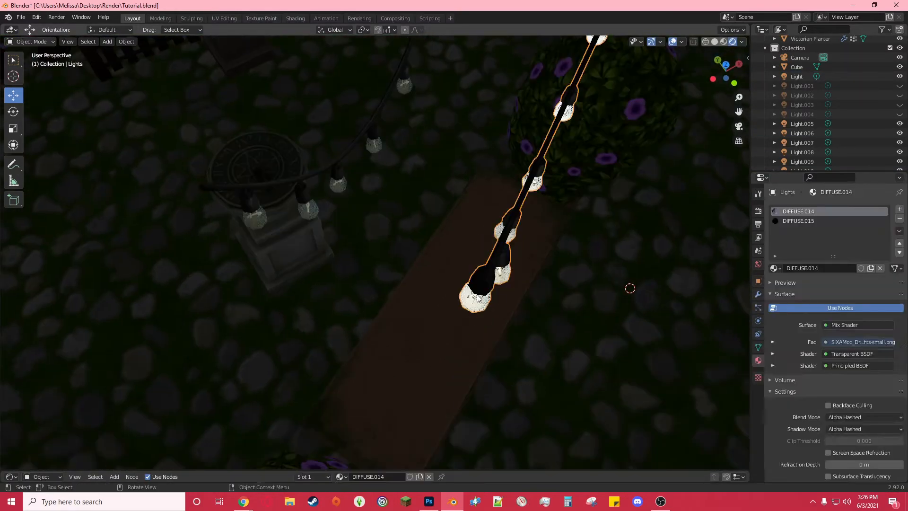
click(477, 288)
middle_drag(474, 227, 466, 217)
middle_drag(534, 284, 522, 284)
scroll(815, 86, up, 8)
click(799, 135)
scroll(806, 151, down, 8)
key(ctrl+z)
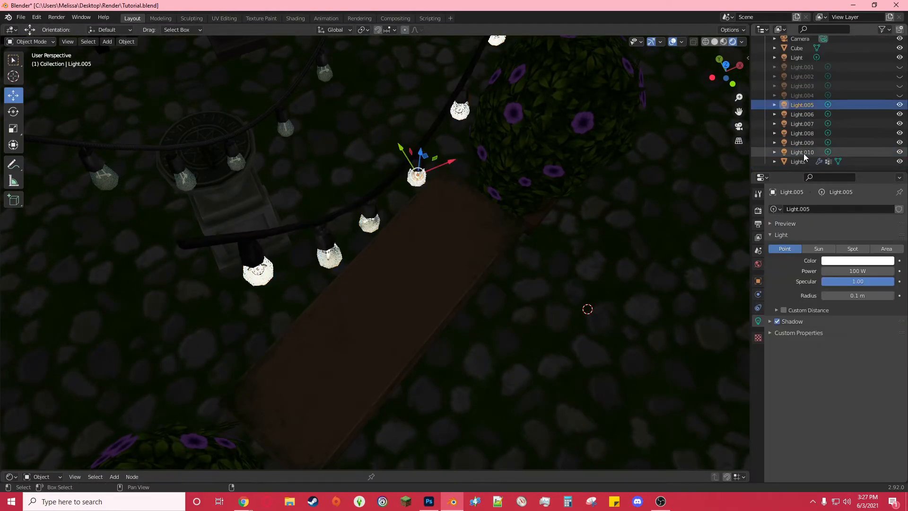
Step: Select Light.005 through Light.010 together with the front string lights and copy the set
shift+click(799, 162)
right_click(812, 120)
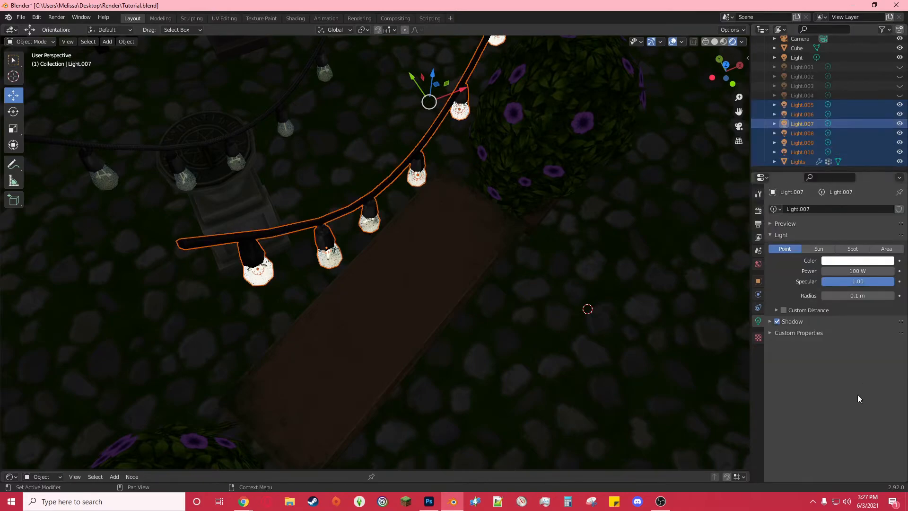
scroll(392, 175, down, 3)
drag(382, 161, 370, 140)
key(ctrl+z)
ctrl+click(807, 106)
key(Escape)
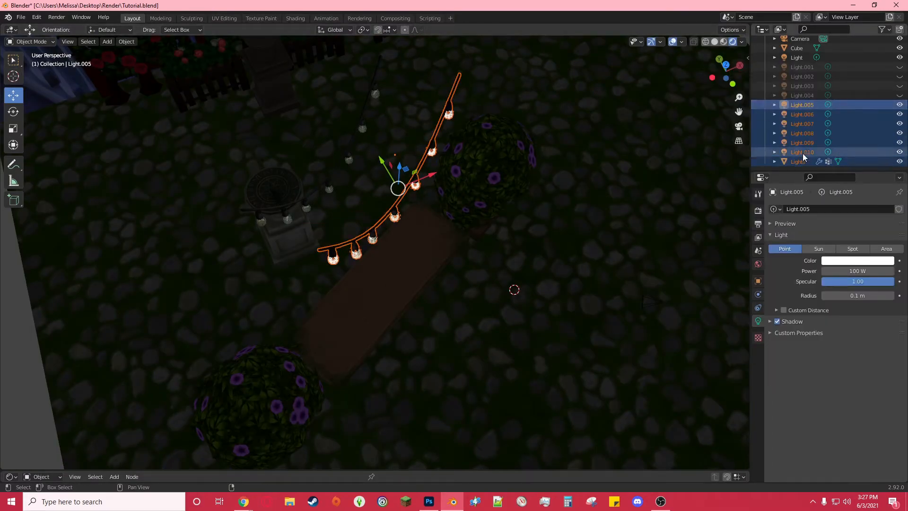
ctrl+click(800, 152)
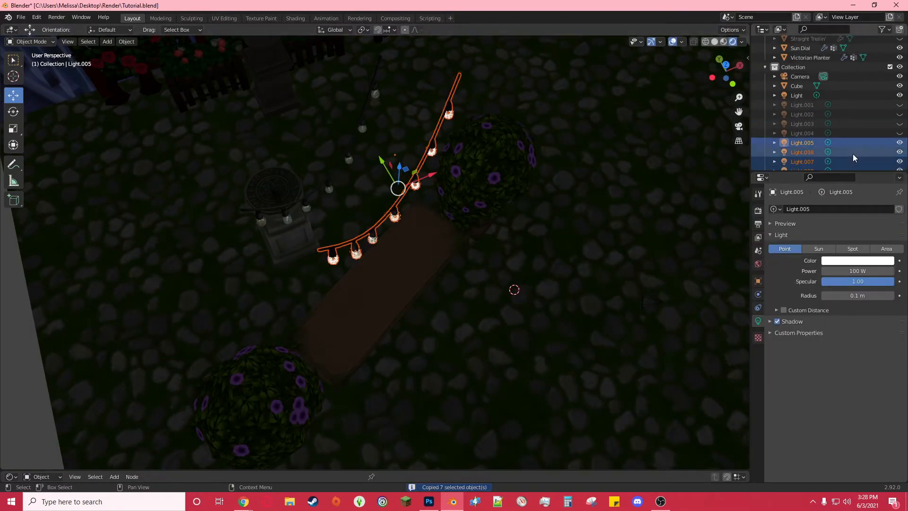
Step: Paste the copied strand and its lights into Collection 4 and move them back onto the rear strand
scroll(854, 157, down, 2)
click(803, 162)
key(ctrl+v)
scroll(804, 163, down, 4)
drag(381, 161, 302, 129)
middle_drag(302, 130, 341, 190)
drag(485, 235, 446, 258)
middle_drag(390, 250, 352, 189)
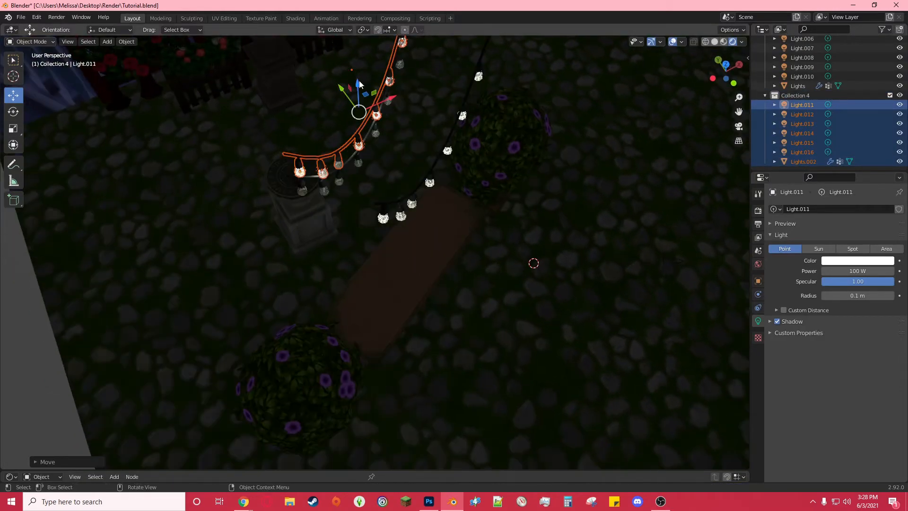
middle_drag(357, 97, 369, 142)
drag(376, 219, 399, 253)
Step: Delete the old unlit rear string lights
middle_drag(667, 213, 625, 178)
click(804, 133)
key(Delete)
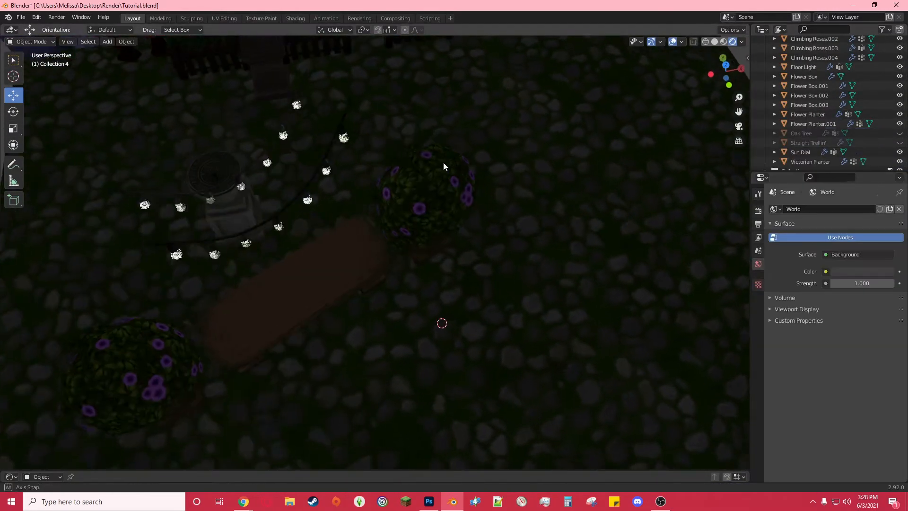
Step: Check the pasted rear strand's visibility and delete it together with its point lights in Collection 4
scroll(841, 142, down, 10)
click(841, 164)
middle_drag(340, 189, 368, 198)
click(899, 161)
click(899, 162)
click(804, 76)
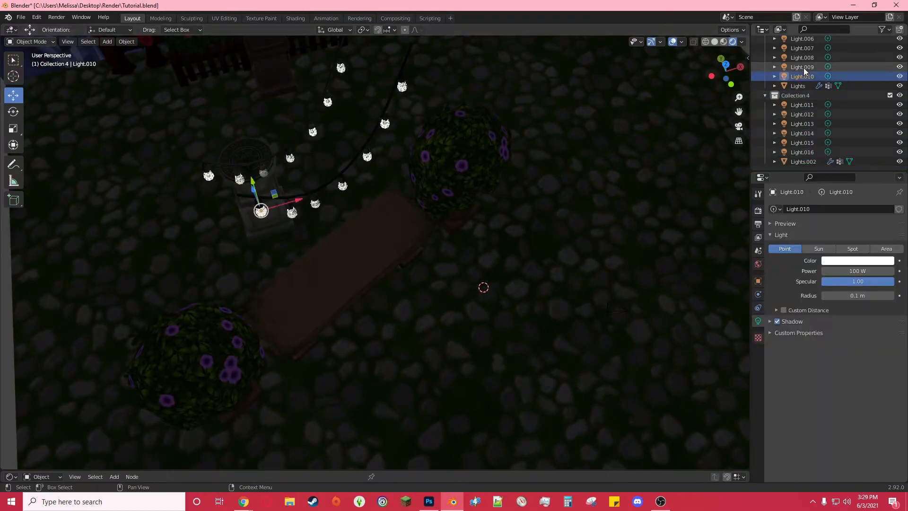
shift+click(806, 163)
key(Delete)
Step: Copy the front string lights with all seven of their point lights and paste the set into Collection 4
click(797, 115)
click(799, 143)
click(799, 152)
scroll(799, 153, up, 1)
scroll(379, 217, up, 3)
click(798, 67)
ctrl+click(798, 152)
key(ctrl+c)
click(799, 161)
key(ctrl+v)
Step: Show the arbor again and move the pasted strand with its lights back behind the front strand
click(801, 96)
shift+click(801, 162)
middle_drag(369, 184, 407, 234)
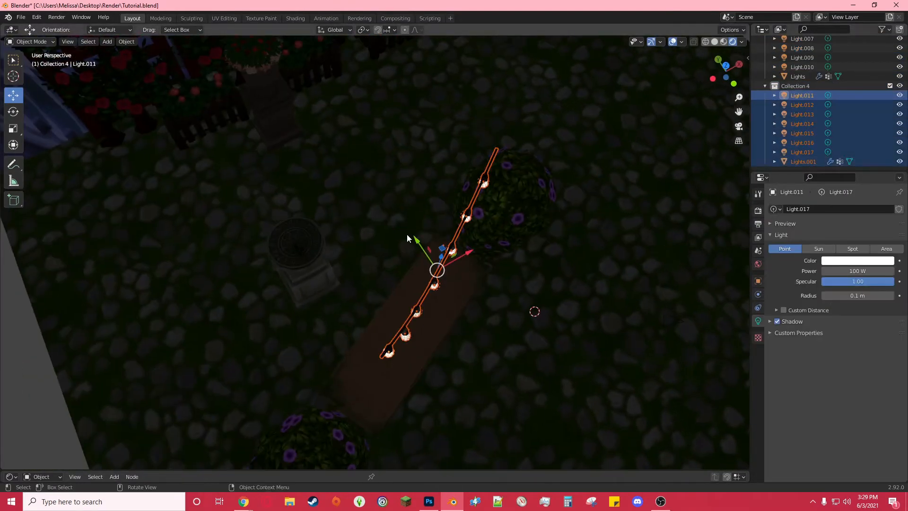
click(899, 67)
drag(417, 244, 353, 150)
middle_drag(359, 156, 382, 160)
drag(491, 171, 500, 186)
Step: Lower the pasted rear light strand together with its point lights slightly under the arbor
click(13, 145)
middle_drag(515, 245, 364, 156)
drag(277, 89, 276, 78)
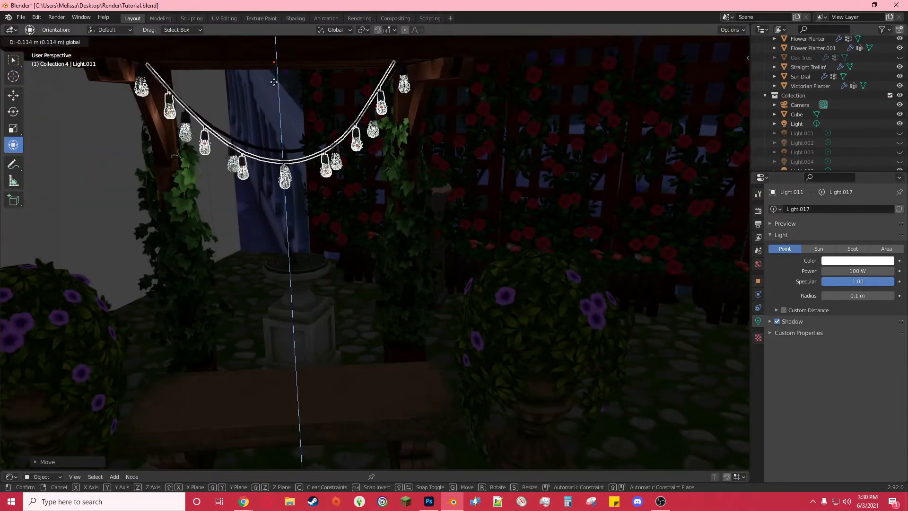
middle_drag(283, 95, 309, 74)
scroll(798, 123, up, 1)
Step: Set Light.001's power to 2000 W and reposition it near the arbor along the global Y axis
double_click(795, 97)
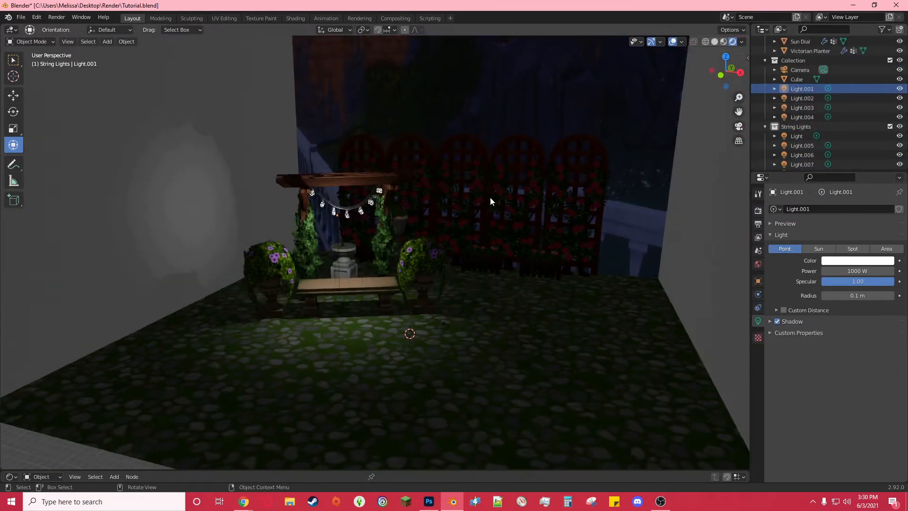
scroll(490, 196, up, 5)
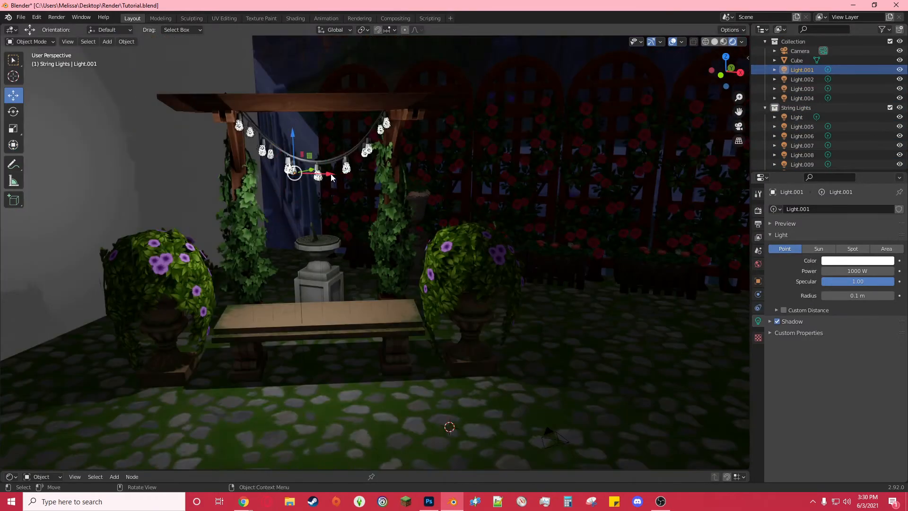
middle_drag(489, 197, 284, 170)
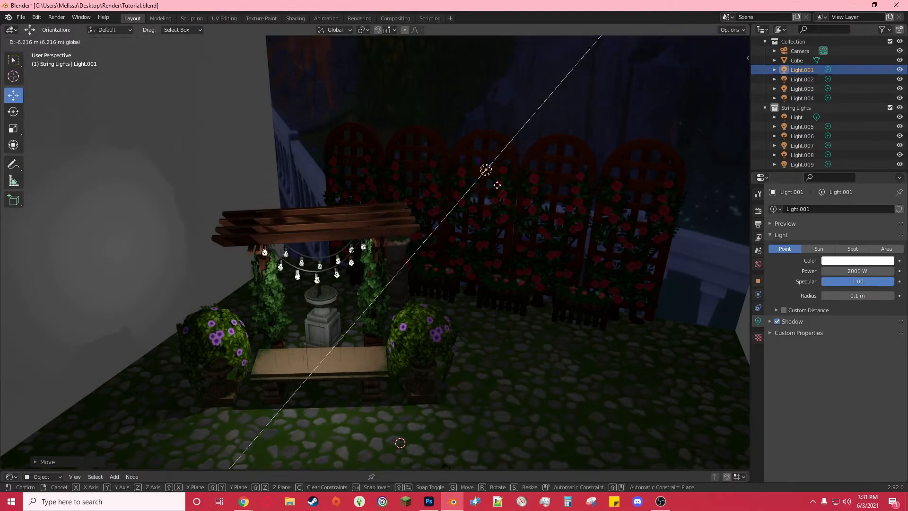
scroll(506, 238, up, 2)
key(g)
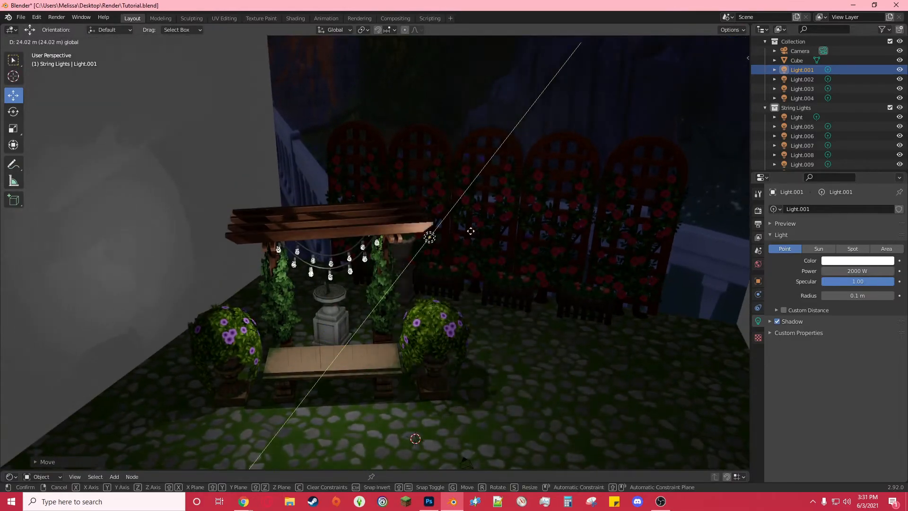
key(g)
Step: Move Light.002, near the garden's left wall, along the global Y axis
click(257, 190)
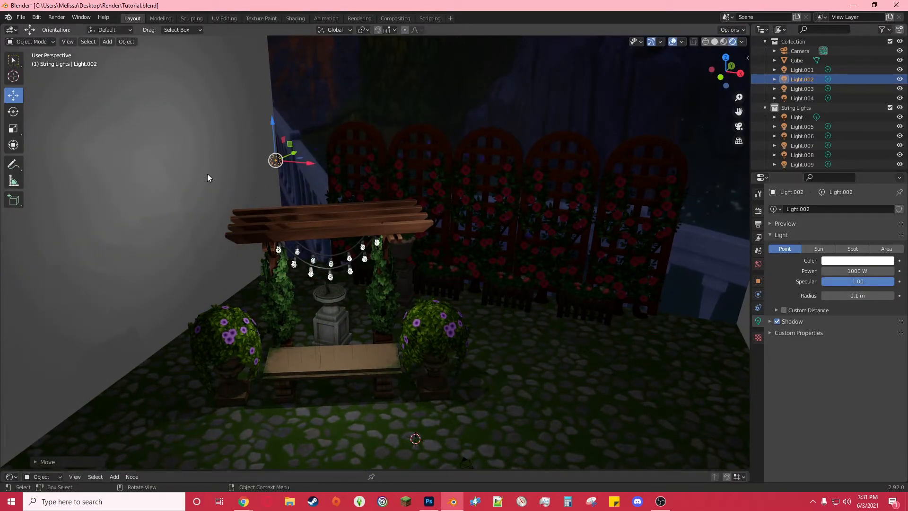
key(g)
key(y)
key(g)
key(y)
click(418, 342)
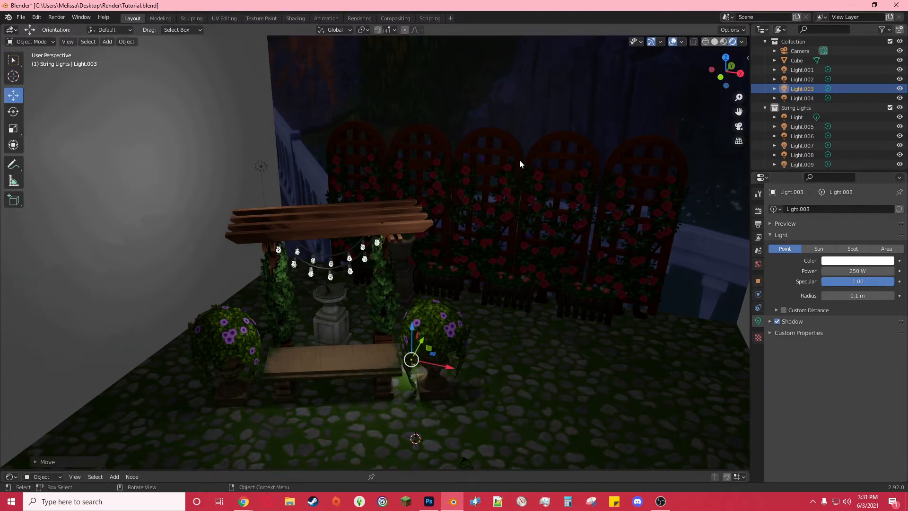
click(519, 163)
Step: Select the climbing rose trellises, flower boxes, planters and the room cube together and shift them left behind the arbor
scroll(773, 136, down, 5)
ctrl+click(817, 77)
scroll(823, 89, up, 2)
ctrl+click(823, 59)
scroll(818, 95, down, 2)
ctrl+click(805, 162)
scroll(805, 161, down, 3)
ctrl+click(797, 133)
click(13, 112)
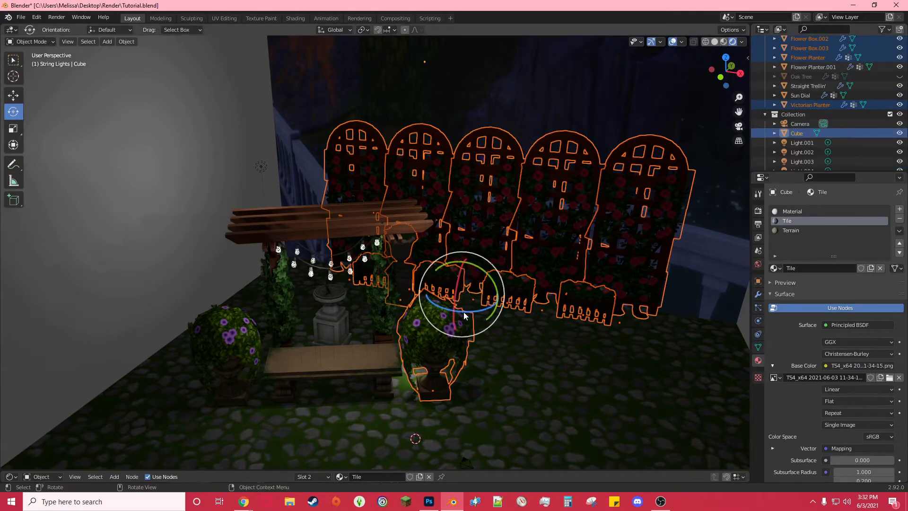
middle_drag(463, 316, 513, 314)
click(14, 95)
drag(522, 298, 473, 287)
drag(450, 257, 419, 285)
middle_drag(350, 331, 314, 297)
click(529, 326)
middle_drag(529, 326, 597, 330)
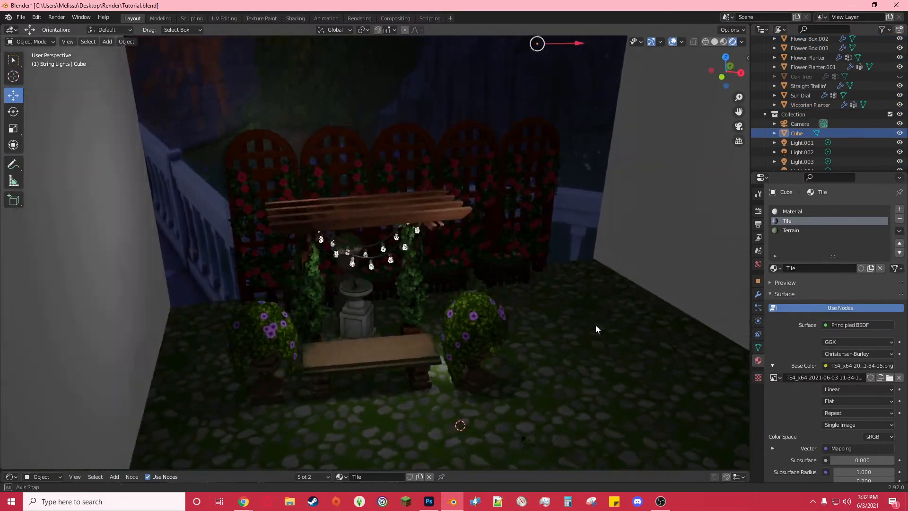
scroll(596, 330, down, 2)
key(ctrl+z)
drag(446, 282, 428, 280)
drag(397, 263, 449, 269)
key(ctrl+z)
key(ctrl+z)
scroll(804, 82, up, 1)
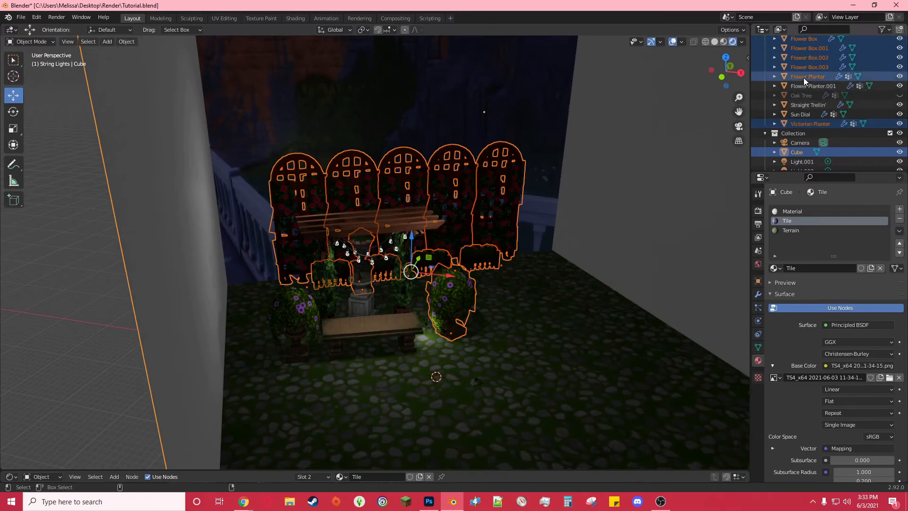
Step: Try to move the climbing roses, flower boxes, Victorian planter and room cube further left, leaving the Flower Planter out
click(801, 123)
ctrl+click(809, 67)
ctrl+click(811, 58)
ctrl+click(811, 48)
scroll(823, 88, up, 4)
ctrl+click(823, 115)
ctrl+click(820, 58)
scroll(802, 113, down, 6)
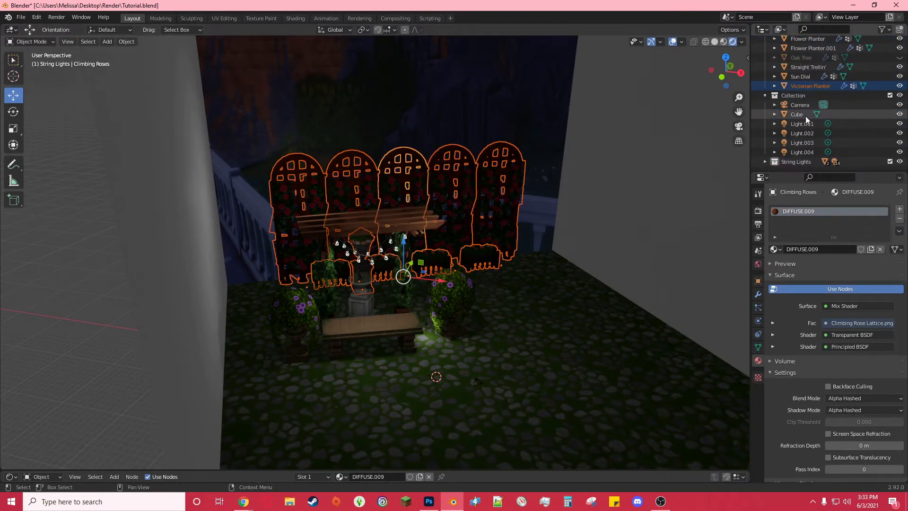
ctrl+click(802, 114)
click(13, 112)
click(13, 95)
scroll(421, 324, up, 4)
drag(447, 269, 314, 264)
scroll(851, 113, up, 3)
Step: Show the Oak Tree, move it to the left end of the arbor and turn it slightly
click(899, 114)
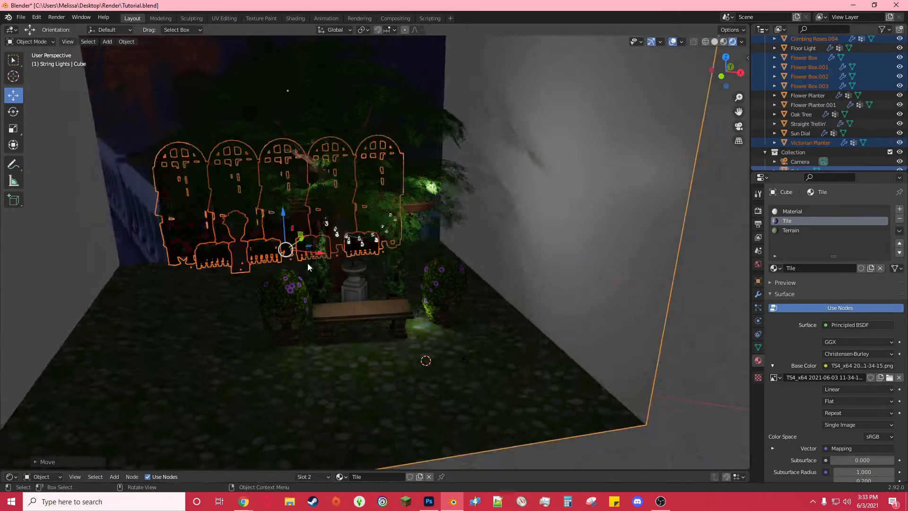
key(ctrl+z)
click(325, 129)
drag(379, 284, 310, 279)
click(13, 111)
drag(296, 314, 264, 318)
click(13, 95)
mouse_move(258, 272)
mouse_down()
mouse_move(239, 285)
mouse_move(256, 269)
mouse_up()
click(415, 325)
drag(432, 315, 442, 337)
Step: Collapse the Props collection and nudge Light.002 beside the oak tree
scroll(804, 104, up, 3)
click(765, 60)
click(804, 98)
middle_drag(435, 274, 421, 302)
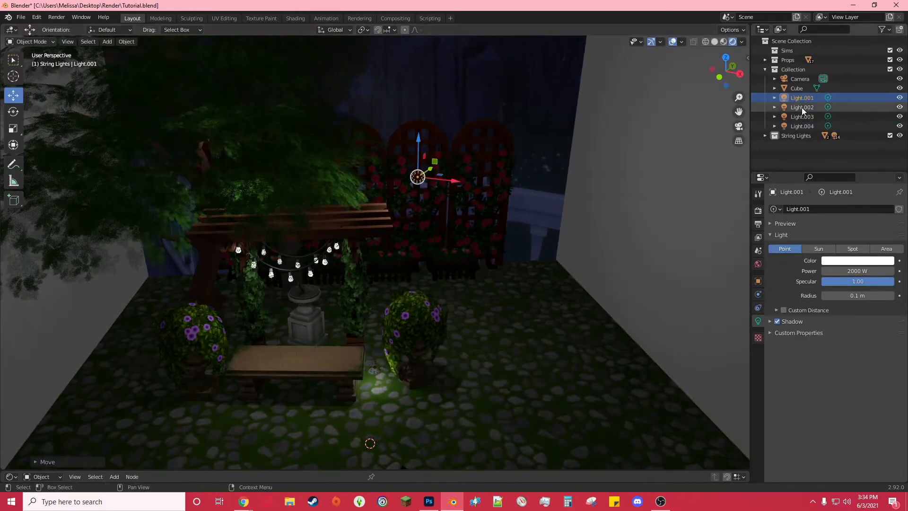
drag(189, 174, 190, 178)
Step: Move Light.004 left and up to sit above the oak tree near the left wall
click(801, 127)
drag(265, 279, 206, 263)
drag(168, 217, 165, 189)
middle_drag(166, 189, 201, 219)
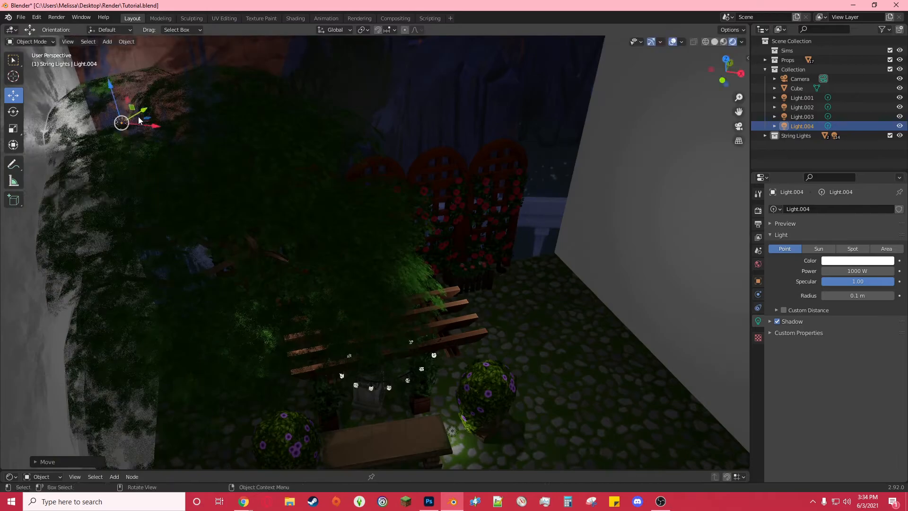
key(Return)
middle_drag(359, 283, 341, 246)
Step: Move Light.002 left and forward so it lights the front of the oak tree's foliage
click(233, 326)
click(801, 99)
click(801, 108)
middle_drag(283, 227, 293, 236)
drag(212, 218, 189, 216)
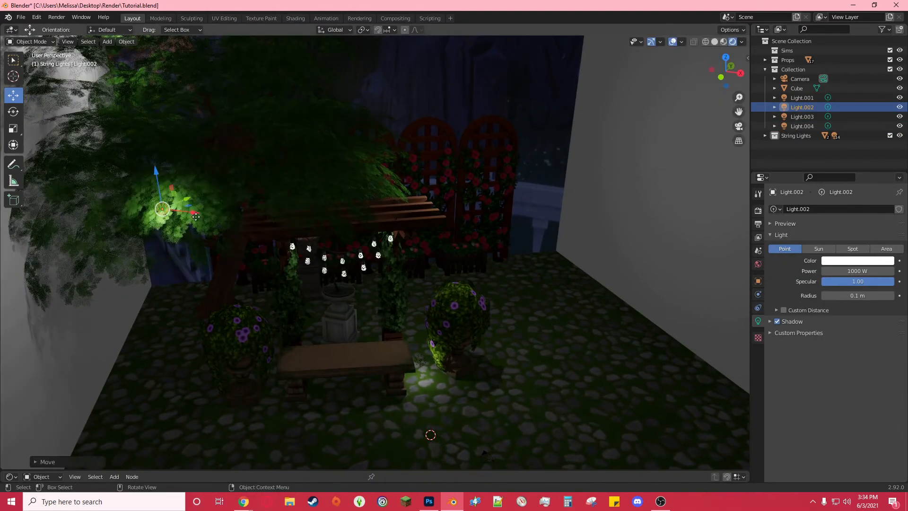
drag(277, 263, 246, 288)
mouse_move(251, 284)
middle_down()
mouse_move(251, 238)
mouse_move(257, 289)
middle_up()
Step: Rotate the bench slightly in front of the arbor
click(397, 402)
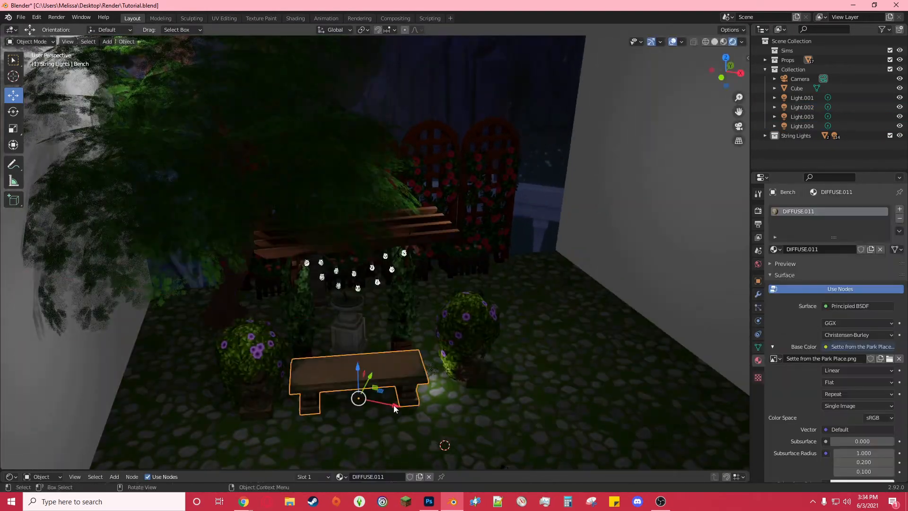
scroll(550, 154, up, 2)
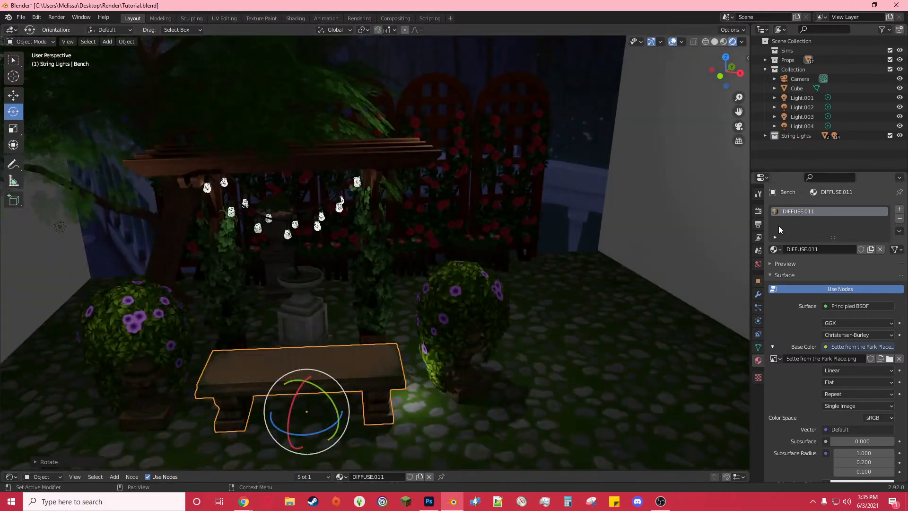
Step: Set the power of Light.001 and Light.002 to 2500 W each and shift Light.002 further left
click(802, 98)
click(857, 271)
text(2500)
key(Return)
click(801, 108)
click(857, 270)
text(2500)
click(13, 95)
drag(96, 216, 66, 225)
Step: Pick a new light color for Light.002 and paste the same color onto Light.001
click(857, 261)
click(850, 175)
click(873, 213)
click(802, 98)
click(857, 260)
key(ctrl+v)
click(857, 260)
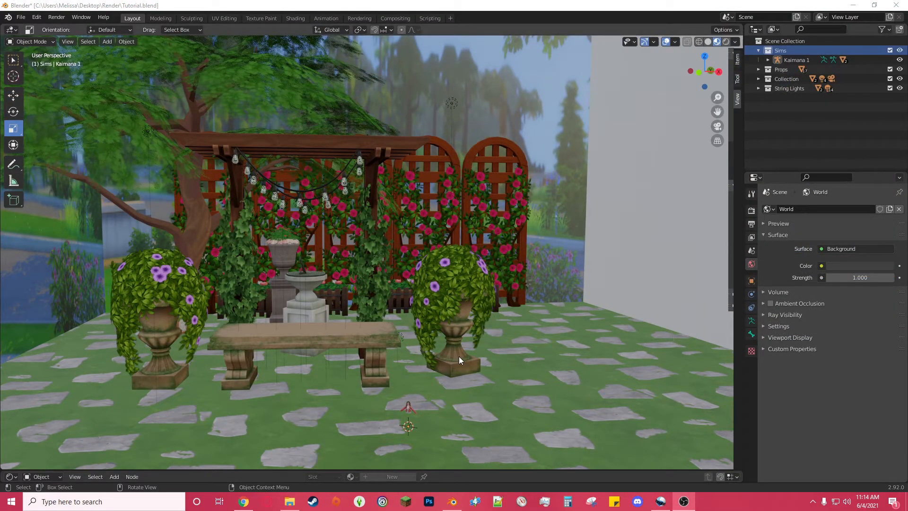
Step: Import the second Sim's Collada (.dae) file into the Sims collection
middle_drag(350, 367, 388, 373)
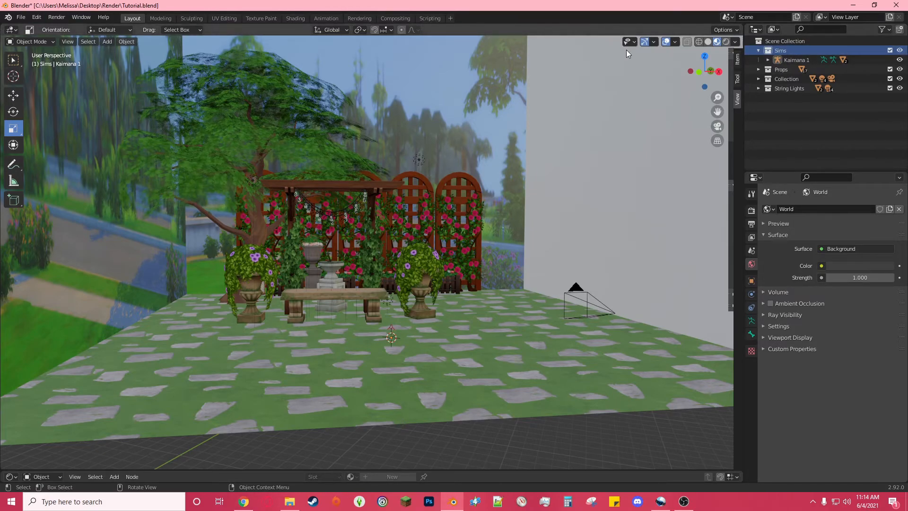
click(21, 17)
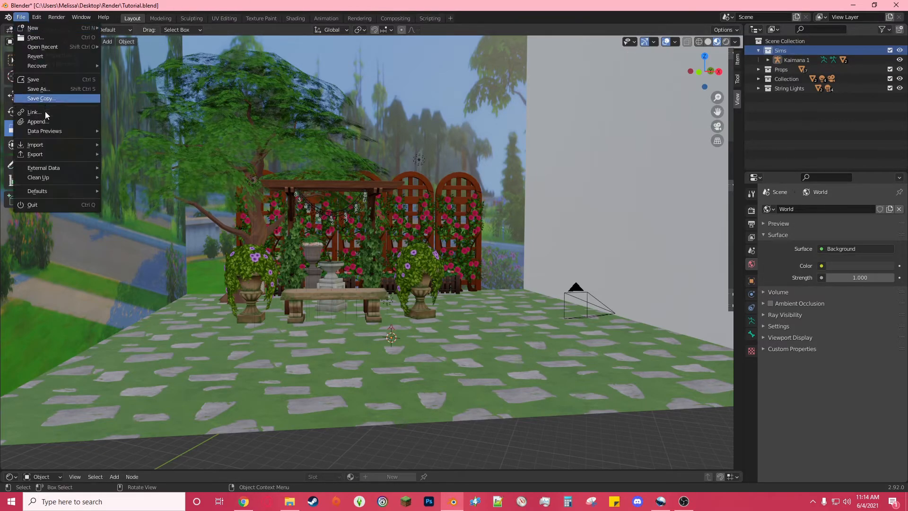
mouse_move(64, 144)
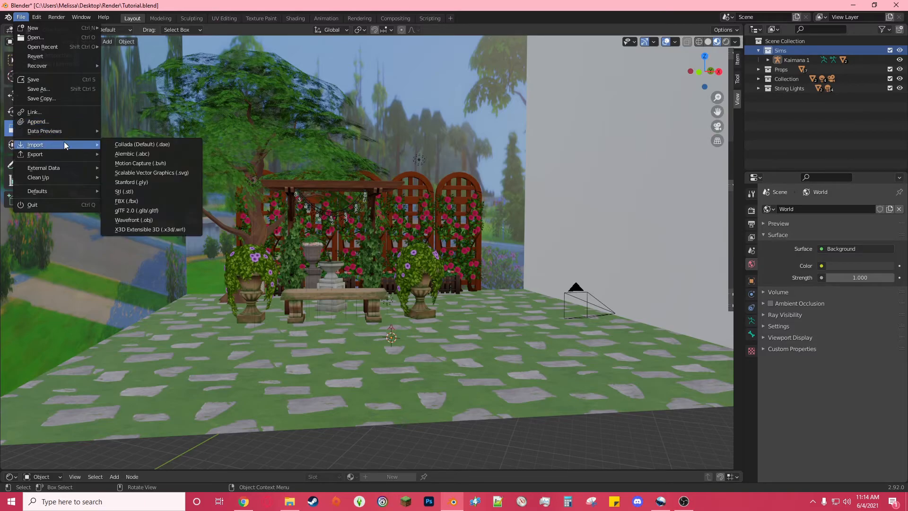
click(126, 144)
click(361, 171)
double_click(360, 171)
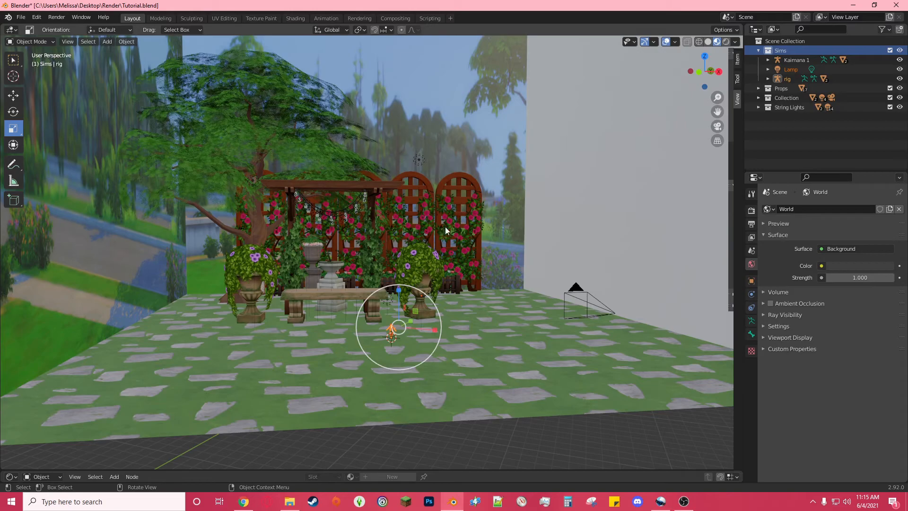
Step: Delete the Lamp that came in with the imported Sim
click(807, 135)
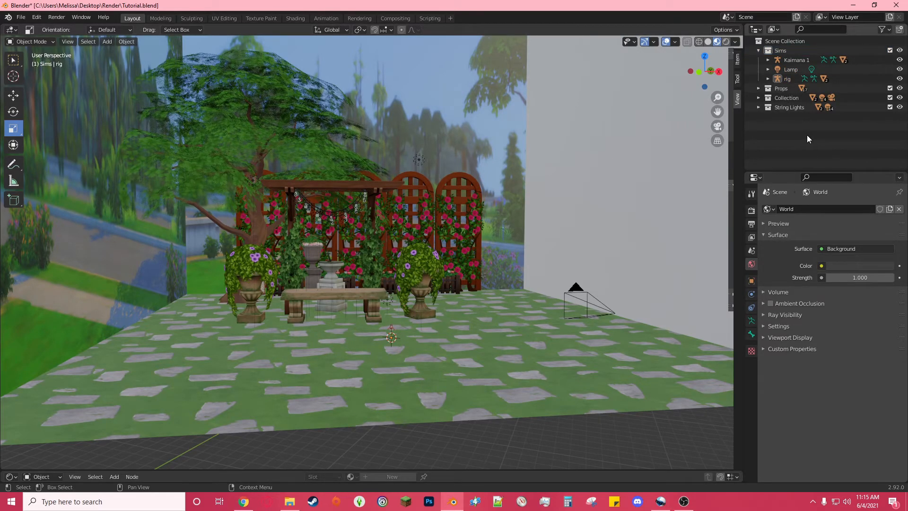
click(793, 70)
key(Delete)
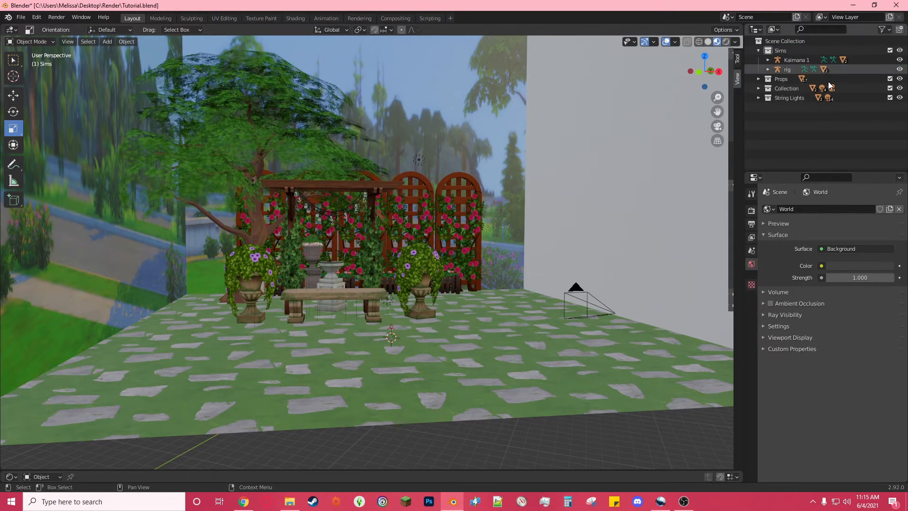
Step: Rename the imported rig as Kaimana 2
click(788, 70)
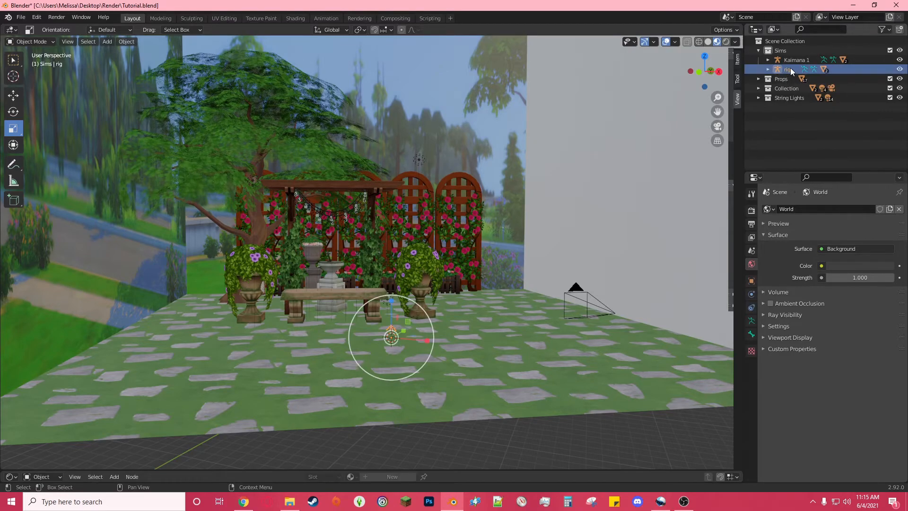
double_click(789, 68)
text(Kaimana)
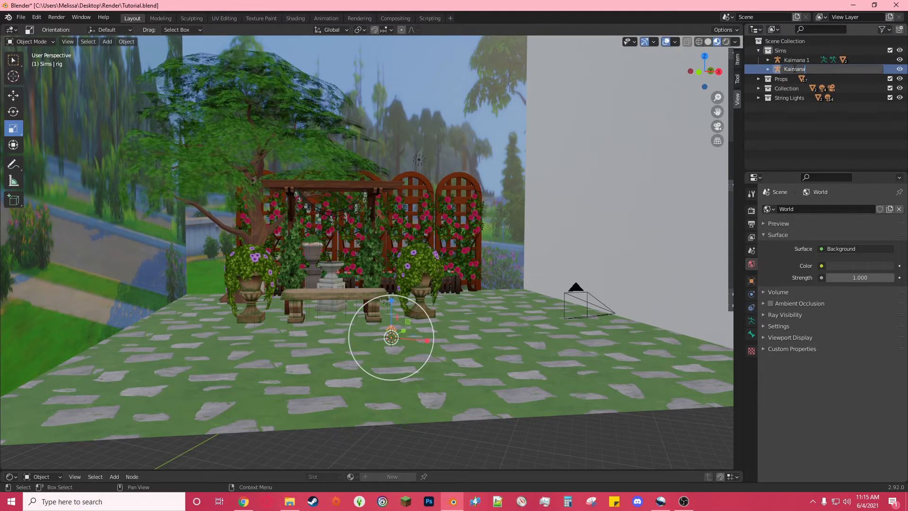
text( 2)
key(Return)
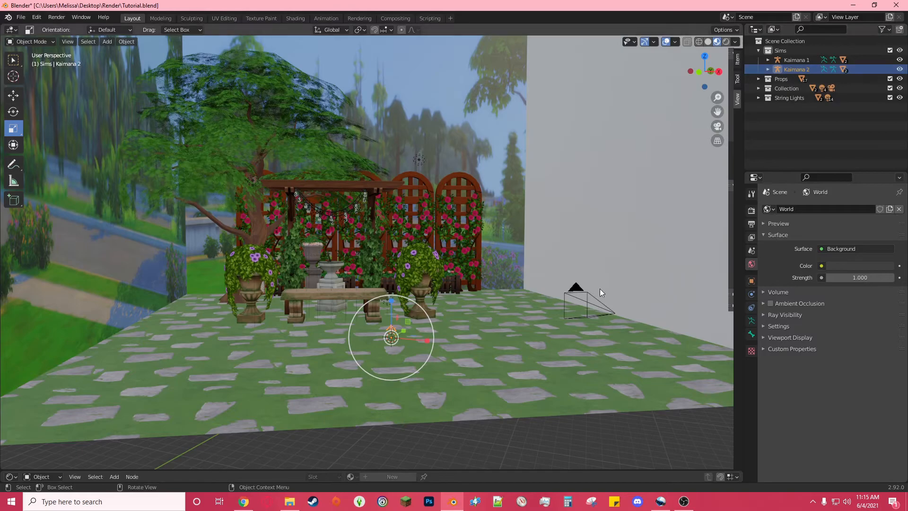
Step: Select Kaimana 1 along with Kaimana 2 and scale both Sims up to life size relative to the bench
scroll(416, 345, up, 5)
mouse_move(483, 382)
middle_down()
mouse_move(484, 361)
mouse_move(484, 381)
middle_up()
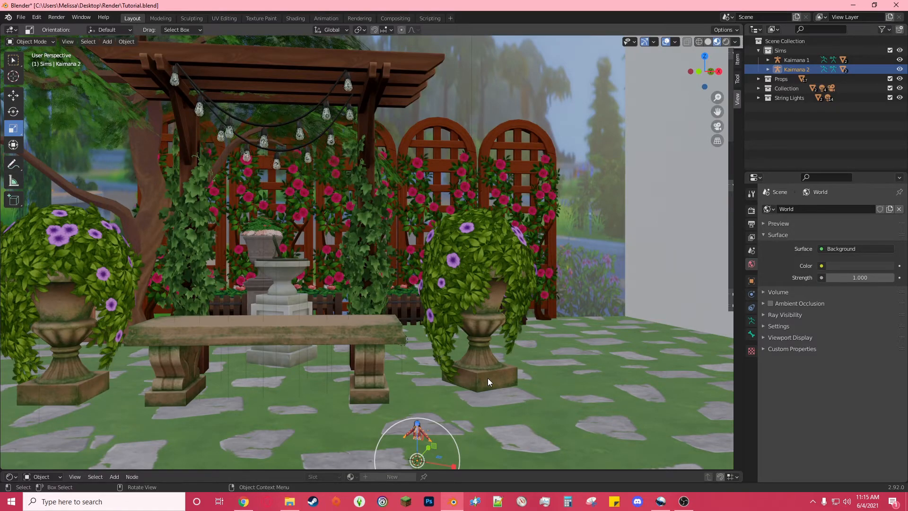
ctrl+click(795, 60)
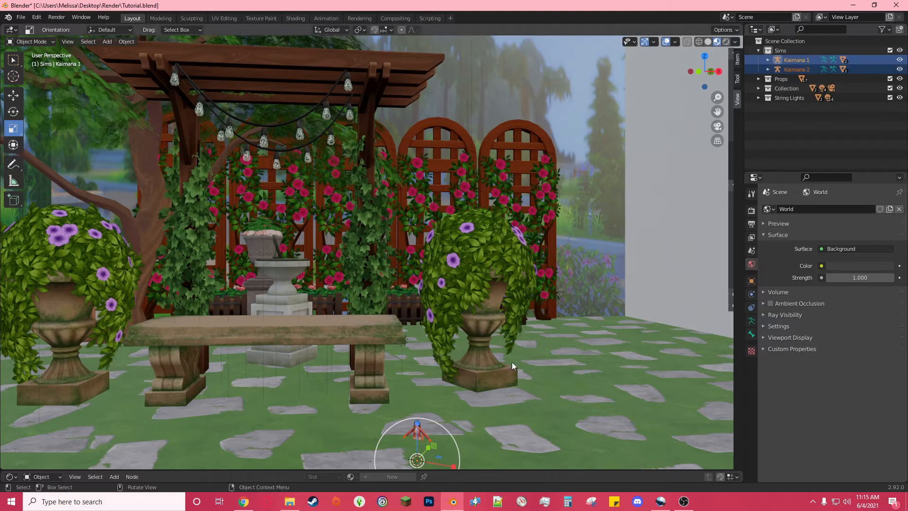
drag(457, 449, 351, 447)
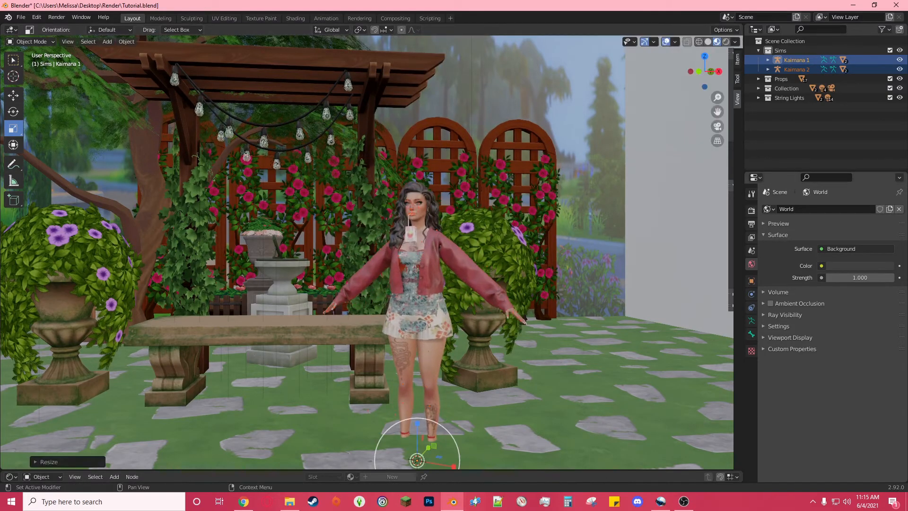
scroll(611, 189, down, 6)
middle_drag(611, 189, 611, 208)
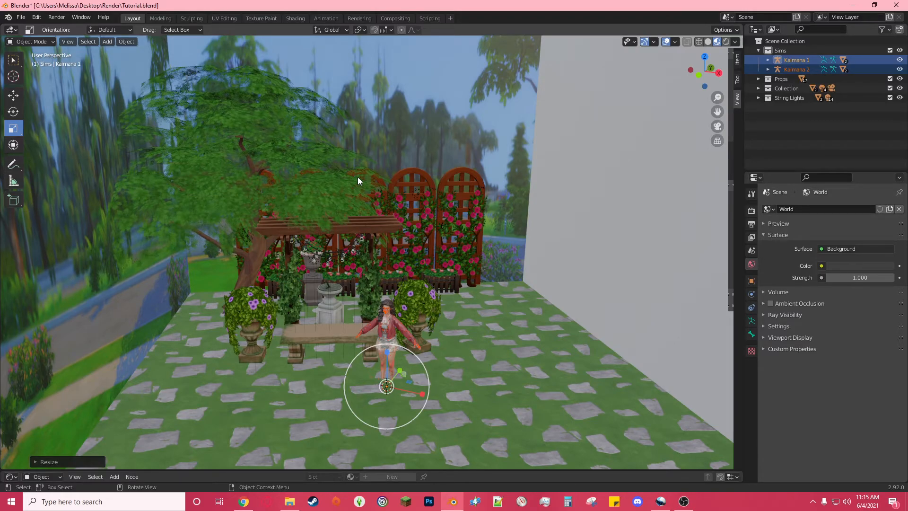
Step: Raise both Sims along the Z axis until their feet stand on the stone floor
middle_drag(458, 361, 460, 339)
scroll(462, 347, up, 5)
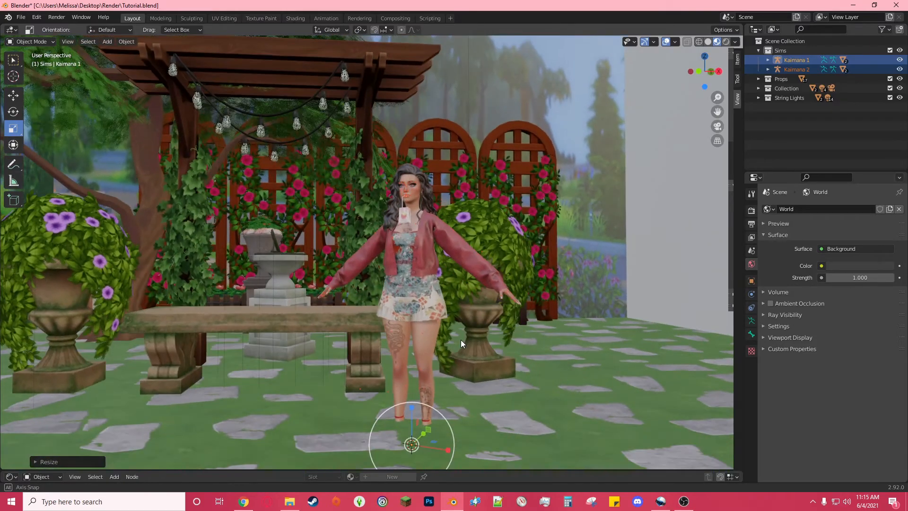
click(13, 95)
drag(410, 410, 410, 361)
middle_drag(456, 383, 472, 379)
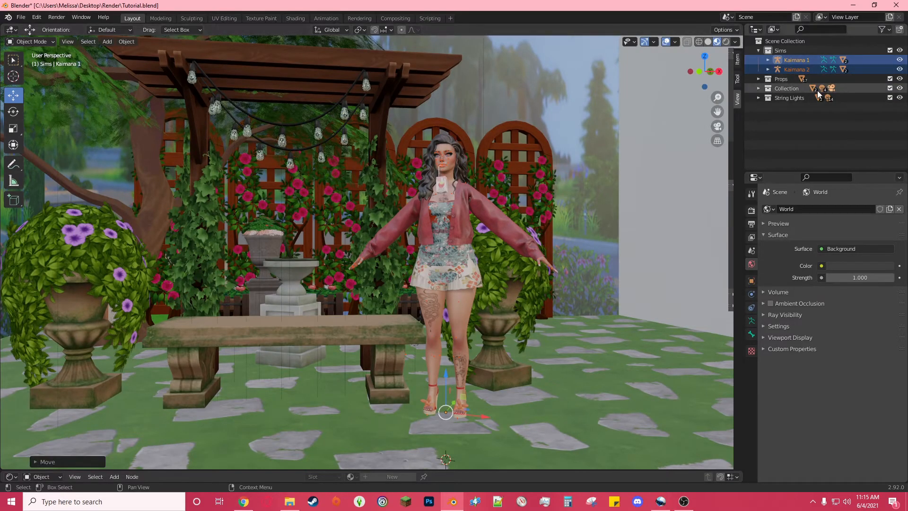
Step: Move only Kaimana 2 sideways to the right, well clear of Kaimana 1
click(796, 70)
scroll(527, 280, down, 4)
scroll(450, 335, down, 6)
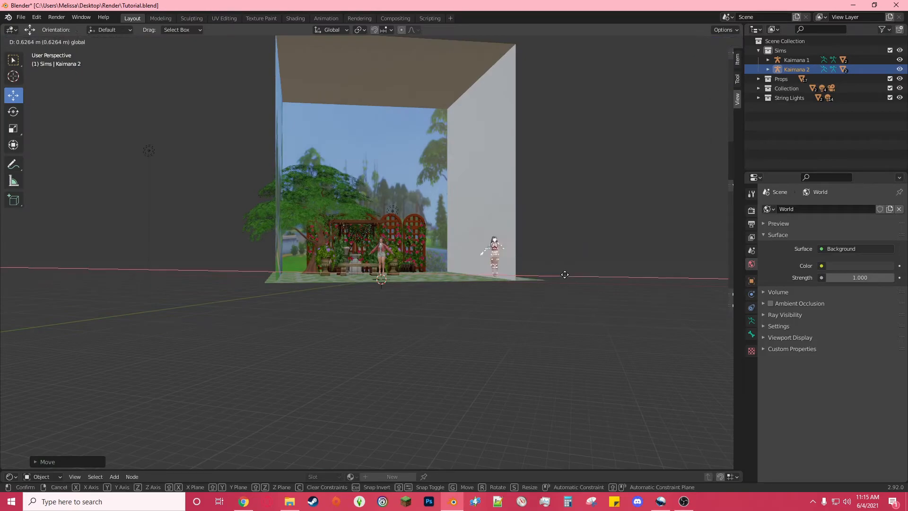
scroll(447, 282, up, 10)
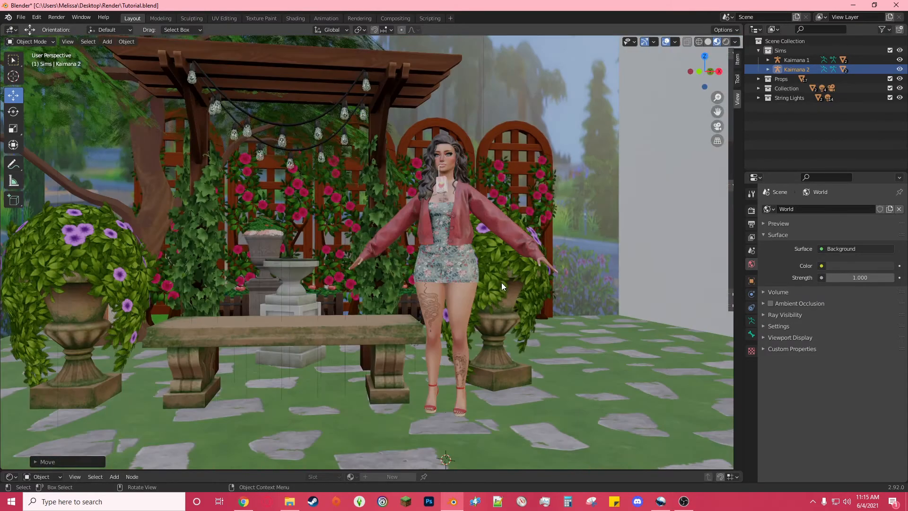
Step: For Kaimana 1's KaimanaEstes mesh, link the Specular texture's colour to the Principled BSDF's Specular input and set Roughness to 1.000
middle_drag(501, 282, 692, 219)
click(768, 60)
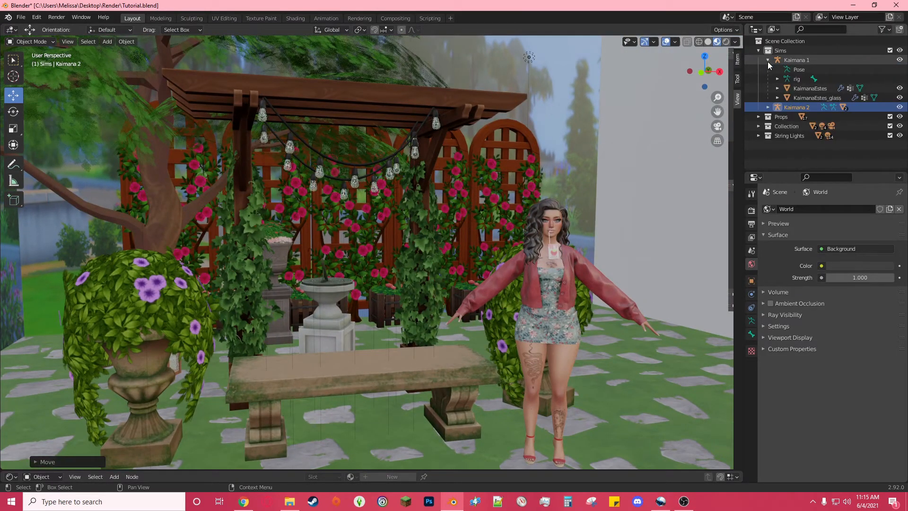
click(811, 89)
drag(498, 470, 502, 174)
middle_drag(327, 409, 334, 346)
click(308, 469)
drag(305, 472, 472, 326)
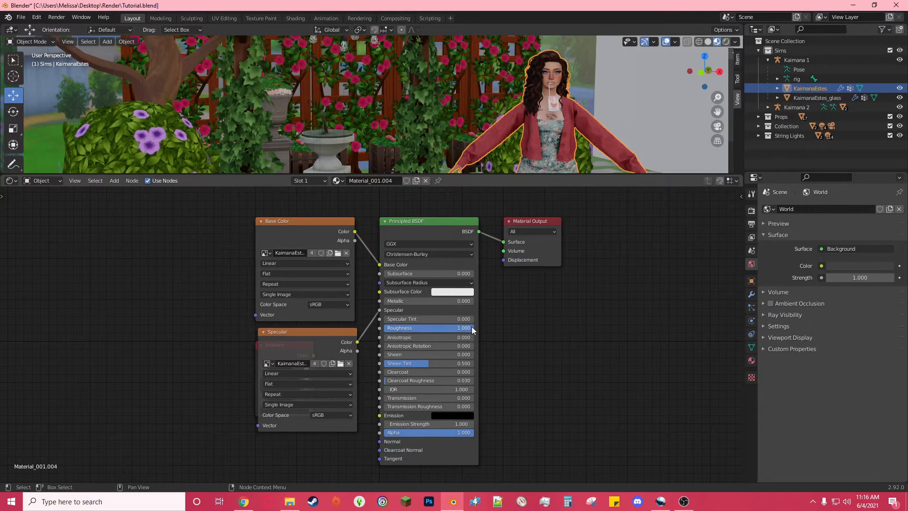
Step: On the KaimanaEstes_glass material, move the Specular texture up, link its colour to the Specular input and set Roughness to 1.000
click(816, 100)
middle_drag(314, 467, 331, 404)
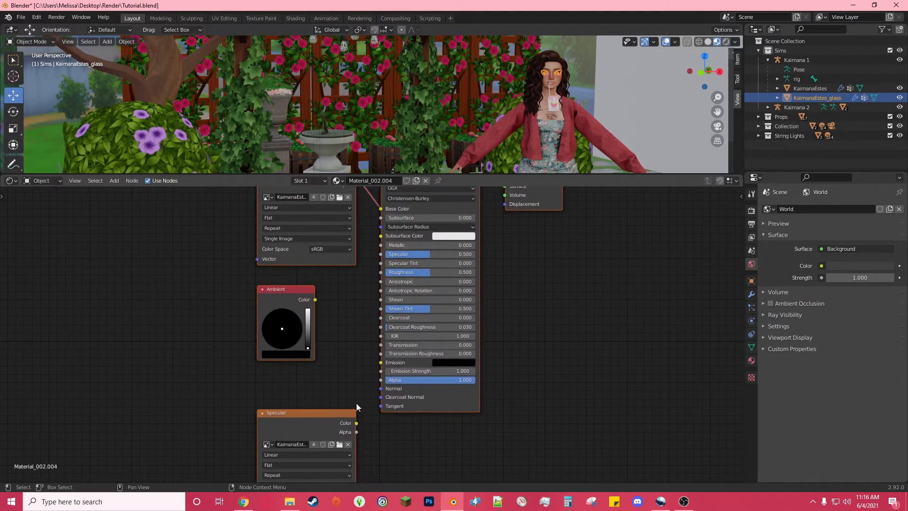
drag(301, 412, 297, 282)
drag(349, 291, 473, 272)
middle_drag(524, 267, 457, 369)
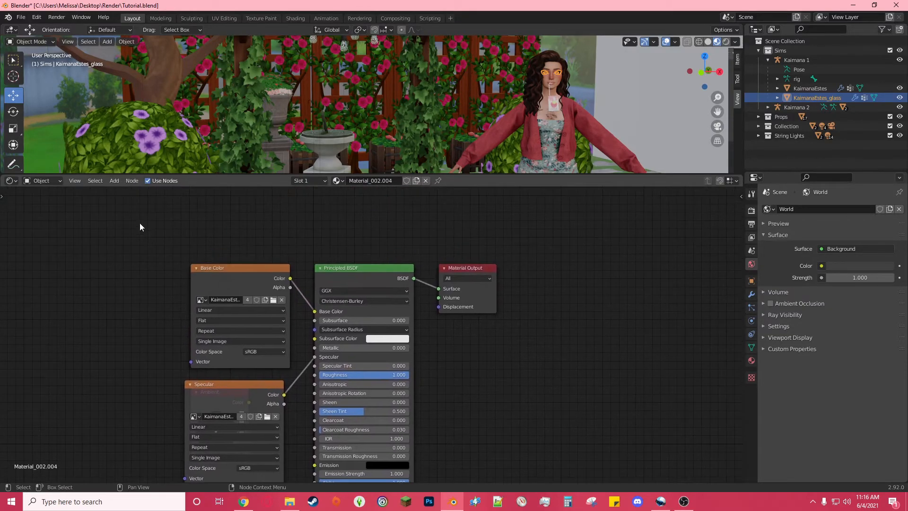
Step: Insert a Mix Shader between the glass material's Principled BSDF and Material Output
click(114, 181)
mouse_move(128, 224)
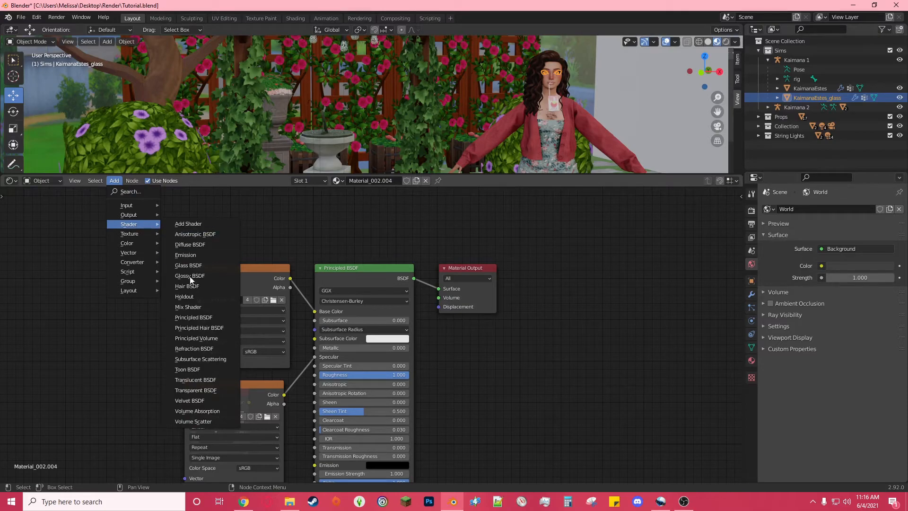
click(191, 308)
click(475, 288)
Step: Add a Transparent BSDF feeding the Mix Shader's first Shader input and link the Base Color texture's Alpha to its Fac
click(115, 180)
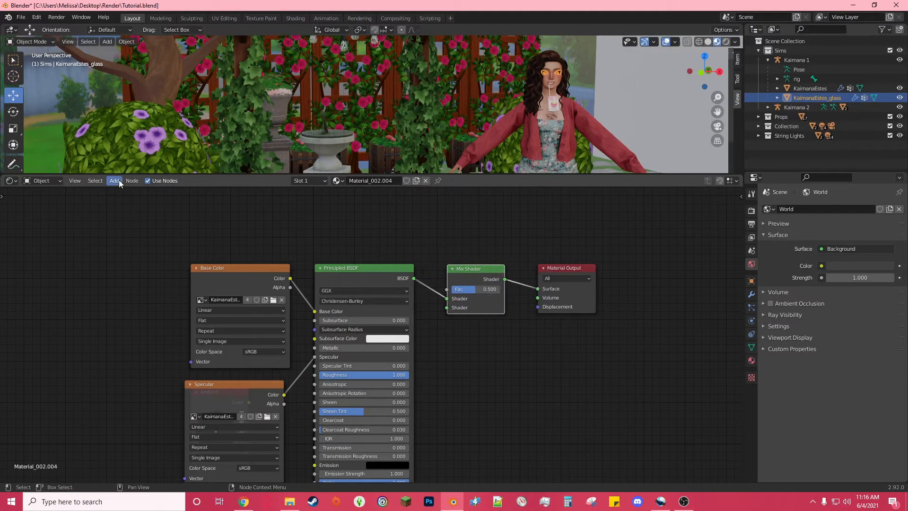
mouse_move(143, 222)
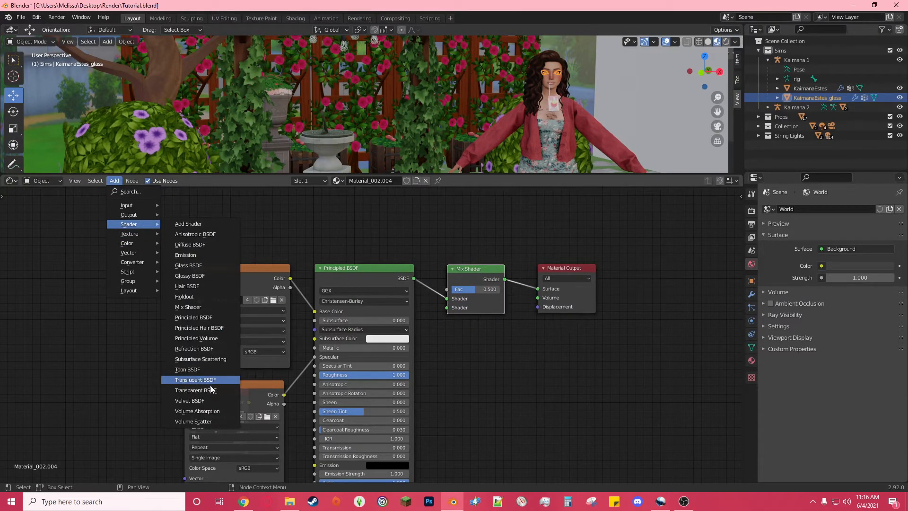
click(173, 390)
click(344, 199)
drag(400, 224, 448, 299)
drag(290, 287, 447, 288)
Step: Set the glass material's Blend Mode and Shadow Mode to Alpha Hashed
click(751, 360)
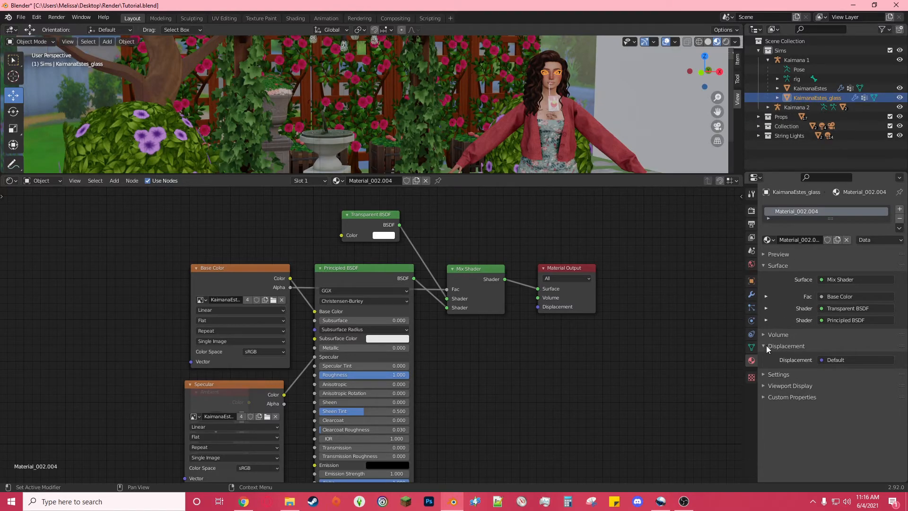
click(763, 374)
click(772, 374)
click(765, 386)
click(869, 458)
click(854, 462)
click(850, 472)
click(847, 431)
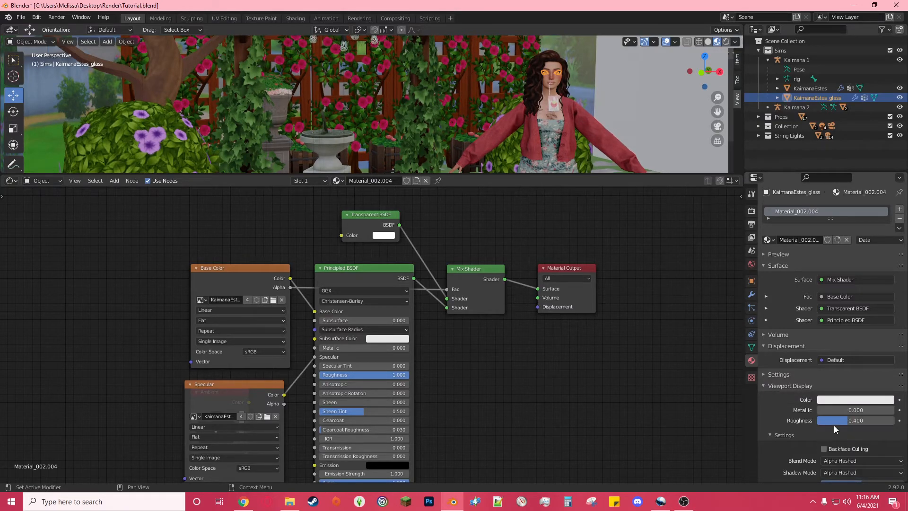
scroll(535, 236, up, 1)
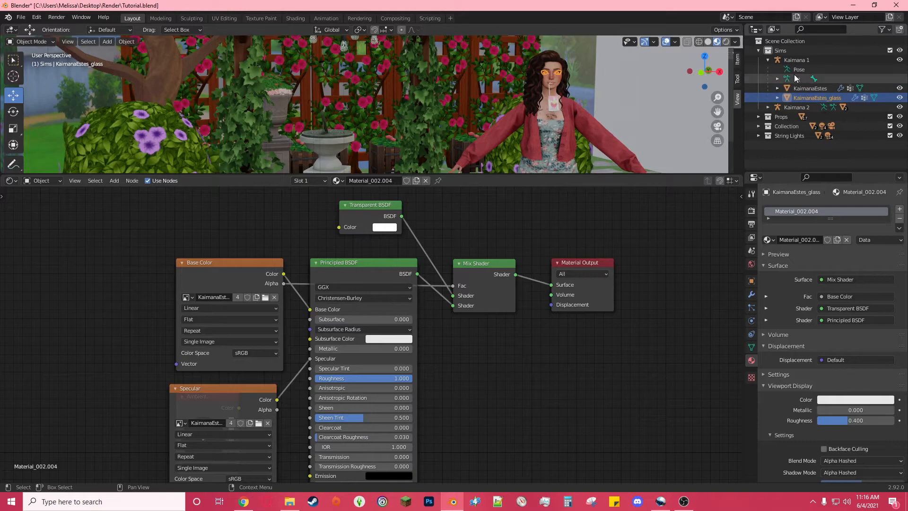
Step: Select the Kaimana 1 rig, collapse its contents in the outliner and shrink the shader editor to enlarge the 3D viewport
click(789, 60)
click(767, 60)
drag(607, 174, 598, 451)
middle_drag(724, 168, 674, 211)
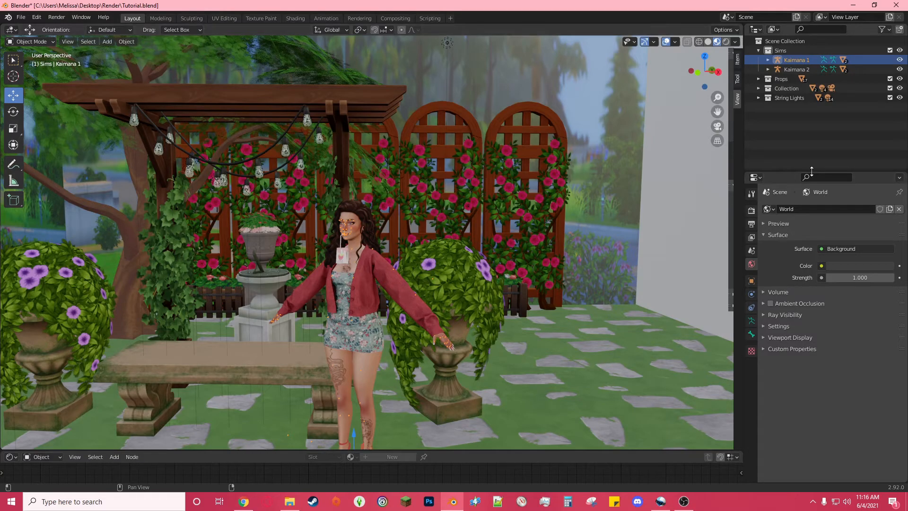
Step: Review the Cycles sampling, denoising, light path and performance settings, along with the Cycles render devices in the system preferences
click(752, 210)
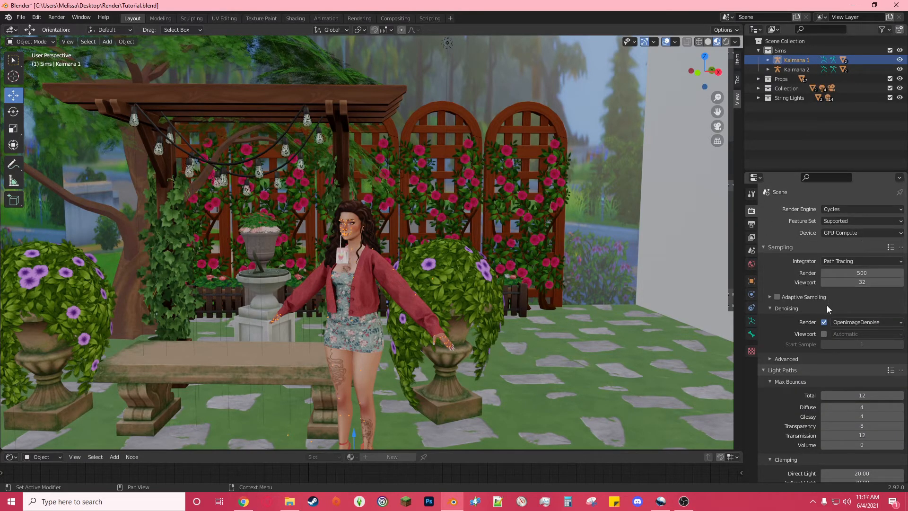
click(21, 17)
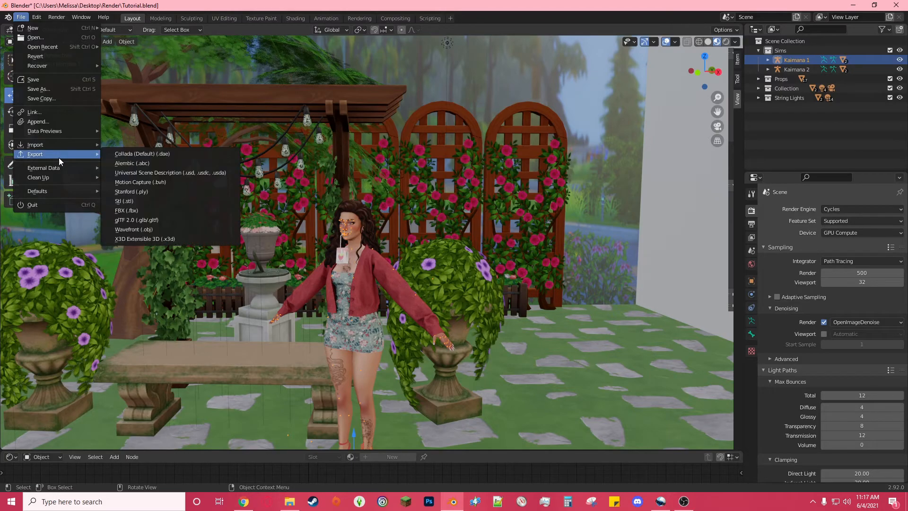
mouse_move(38, 18)
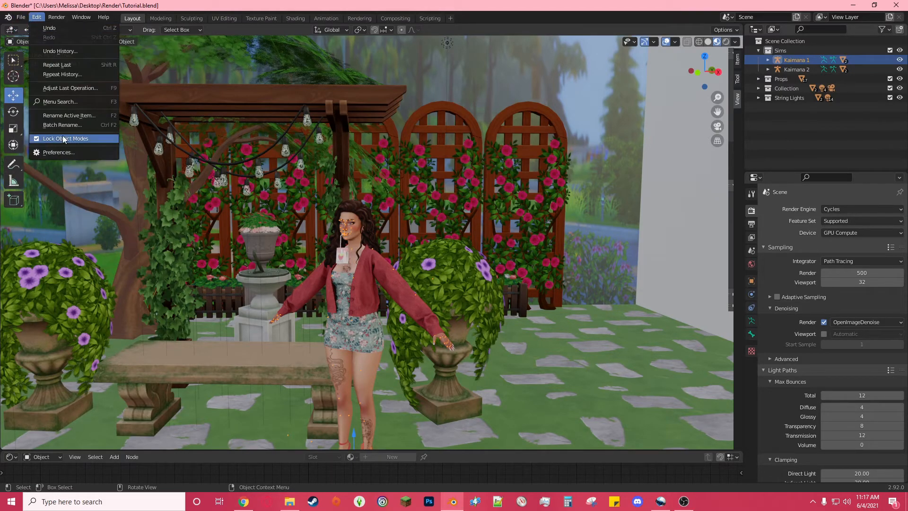
click(65, 153)
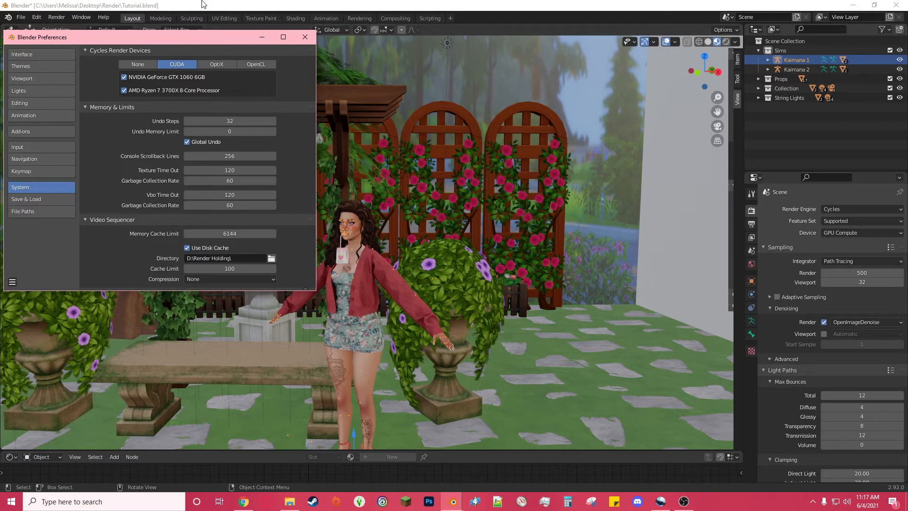
click(304, 37)
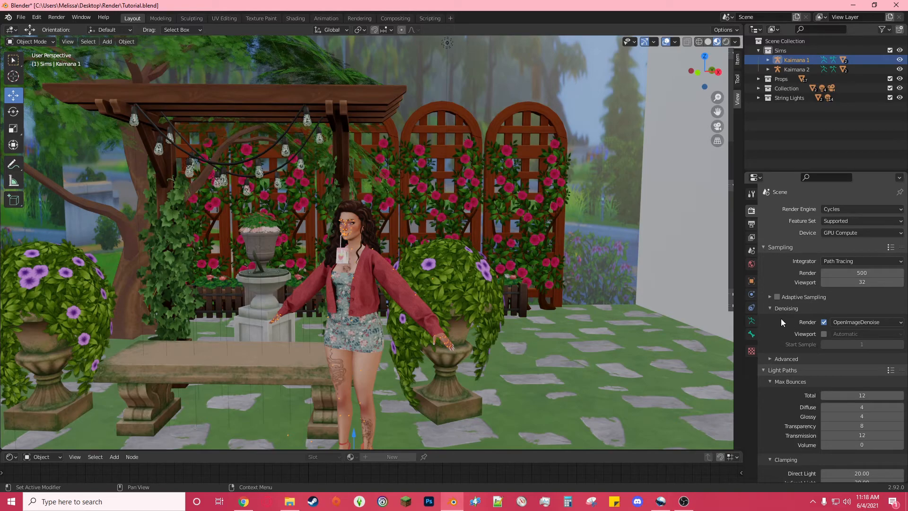
scroll(779, 316, down, 7)
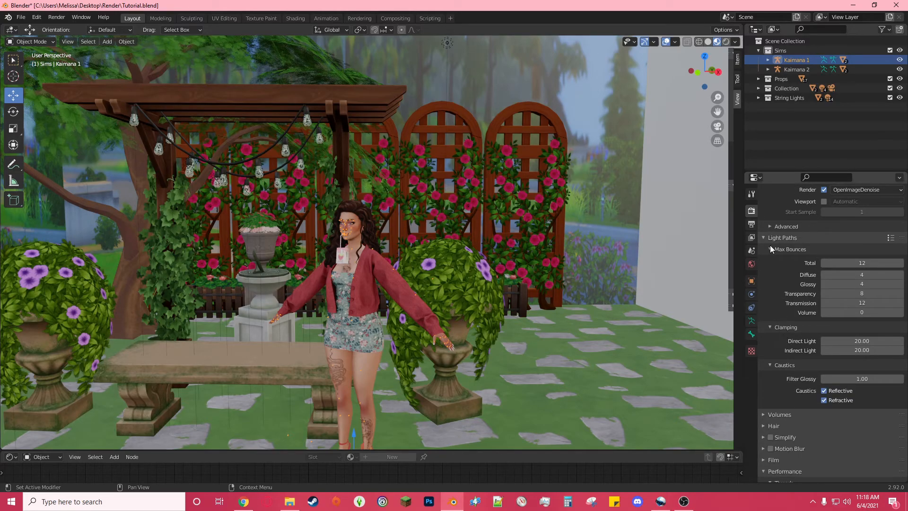
click(765, 238)
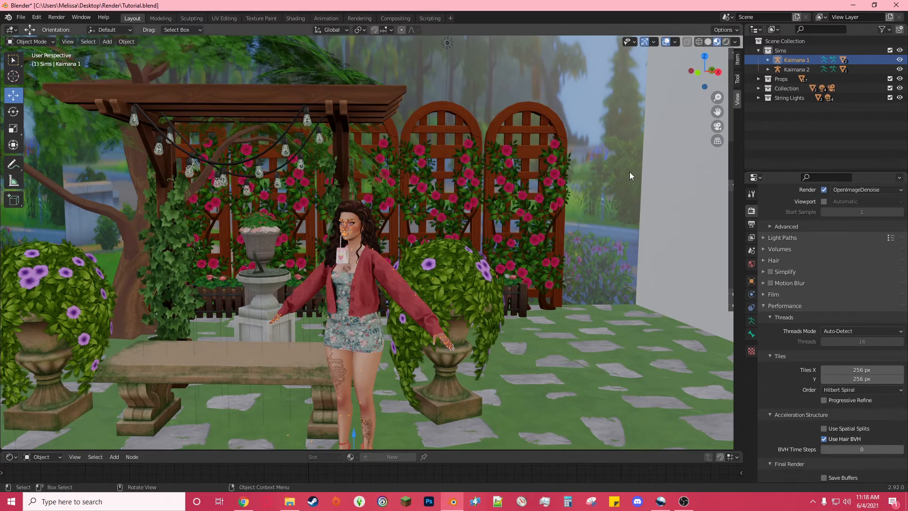
Step: Start a test render from the camera view with the current tile size, watch the first tiles and stop it
click(717, 127)
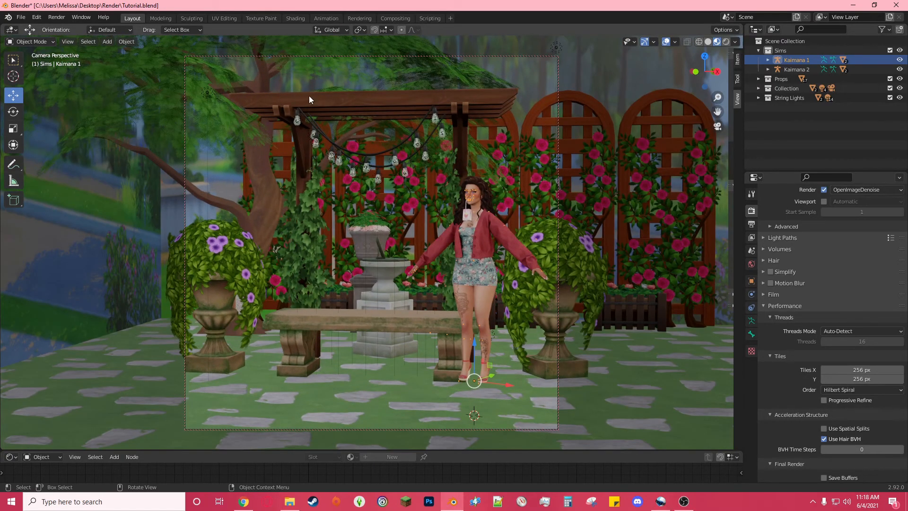
key(F12)
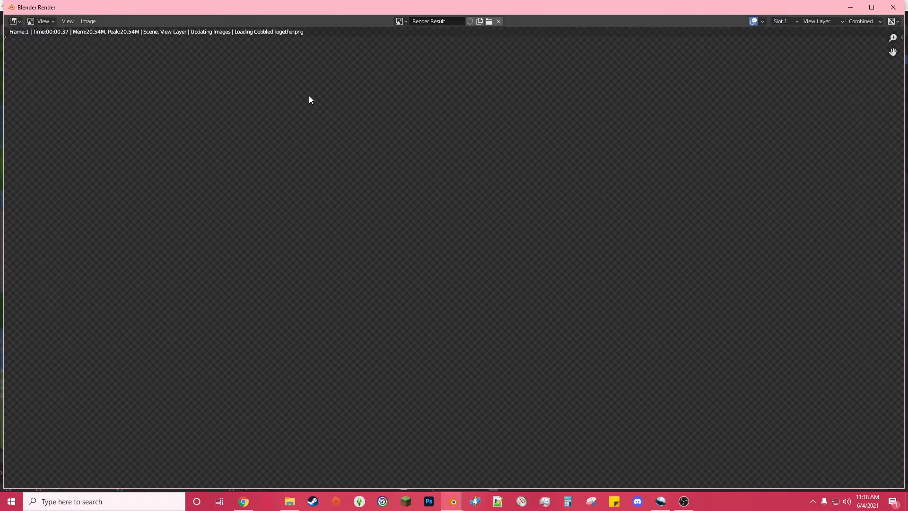
scroll(492, 242, down, 2)
scroll(526, 169, up, 1)
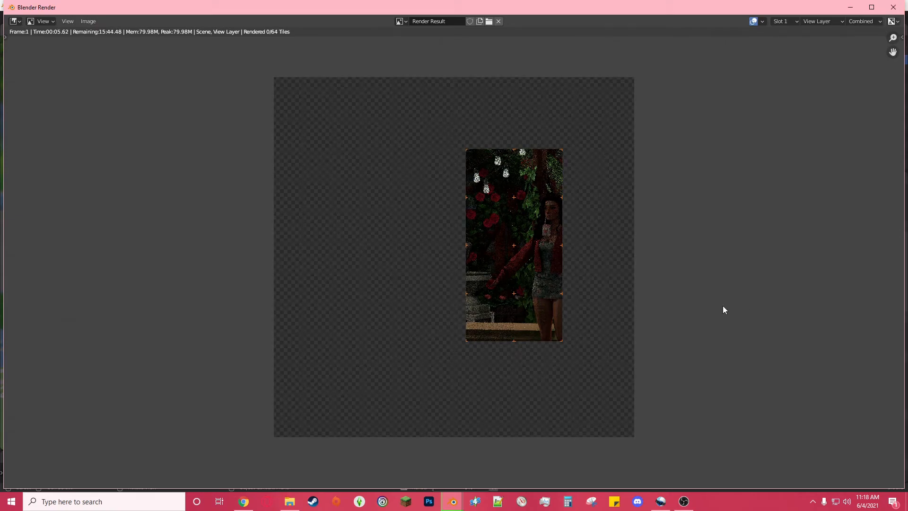
key(Escape)
Step: Set the render tile size to 64 px in both X and Y, test-render the scene again and close the render window
click(858, 370)
text(64)
key(Return)
click(861, 379)
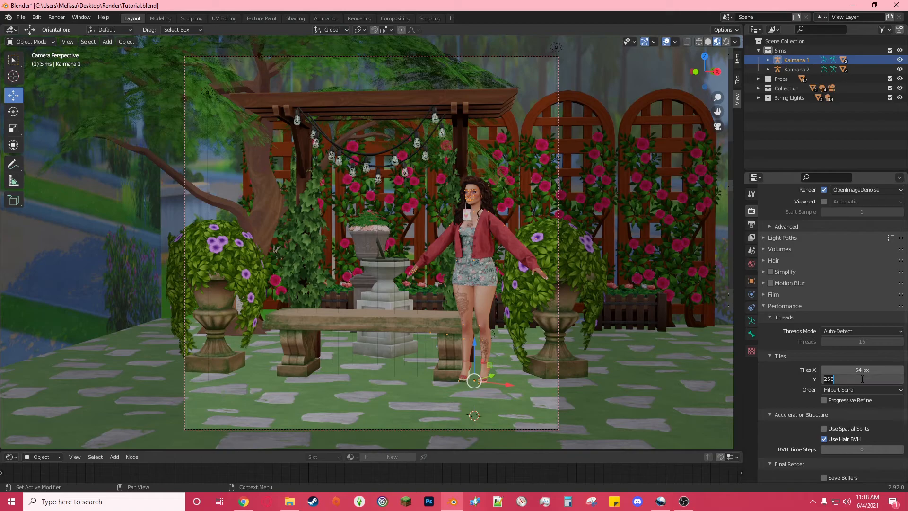
text(64)
key(Return)
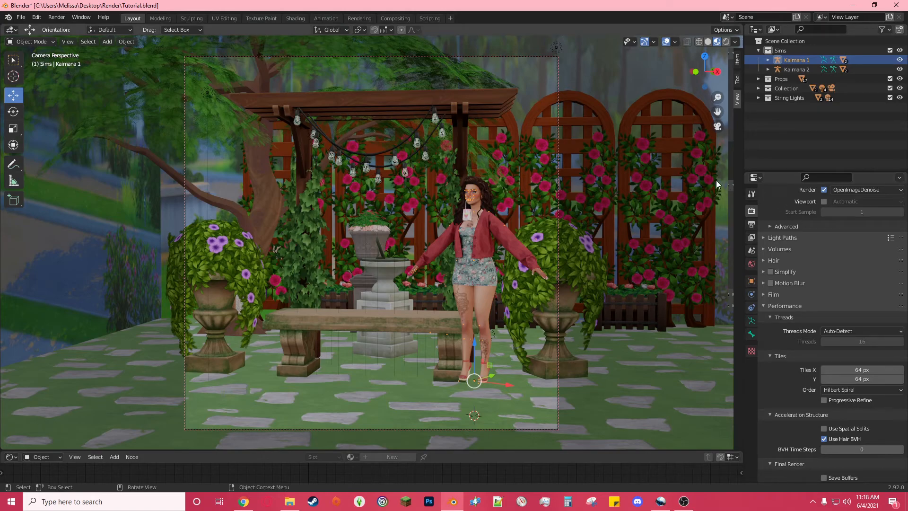
key(F12)
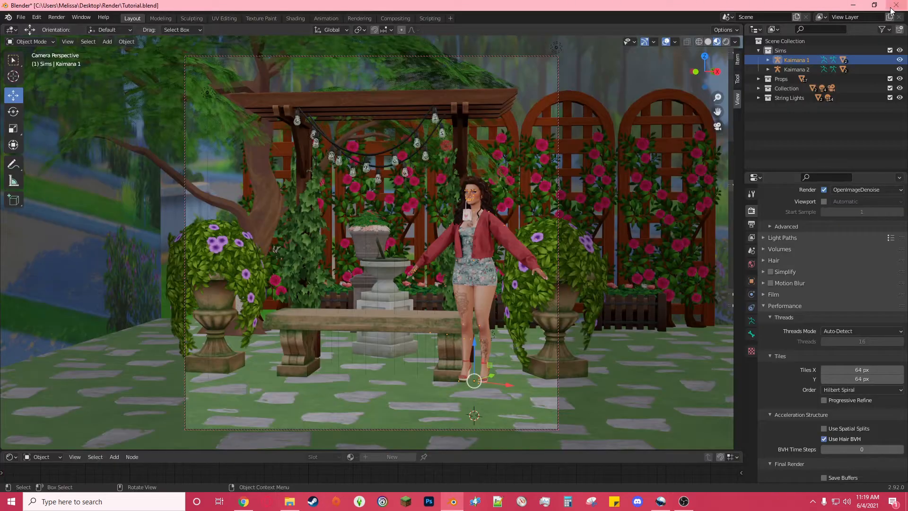
click(893, 7)
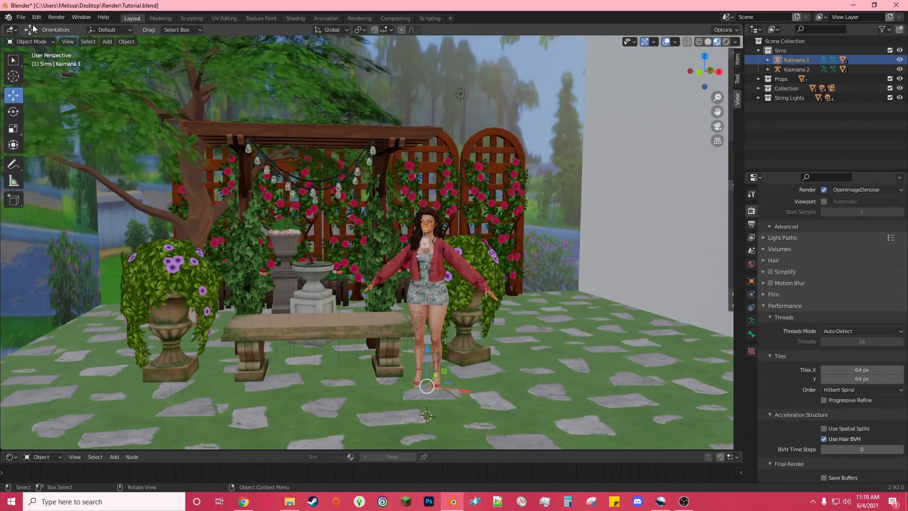
Step: Append the HoneysSims4 pose pack action set_2 from Juice Box F001.blend
click(20, 17)
click(46, 124)
double_click(357, 214)
double_click(356, 274)
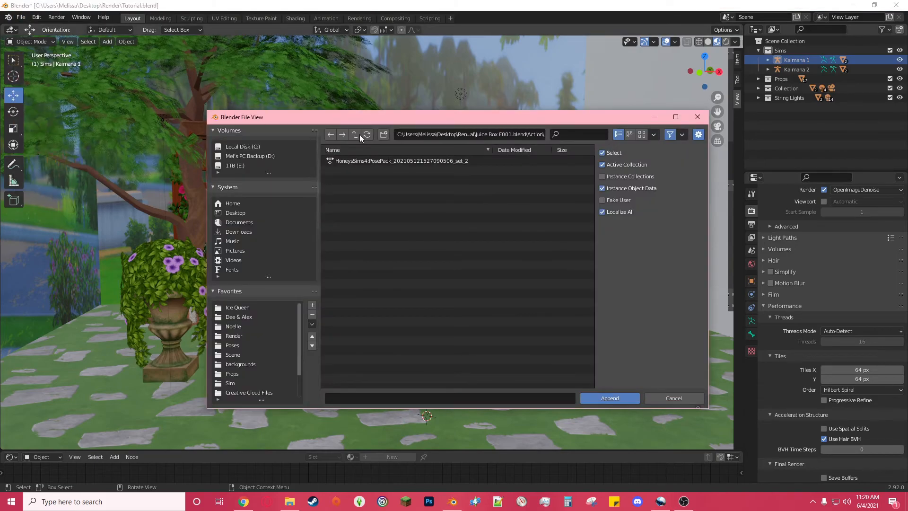
double_click(359, 161)
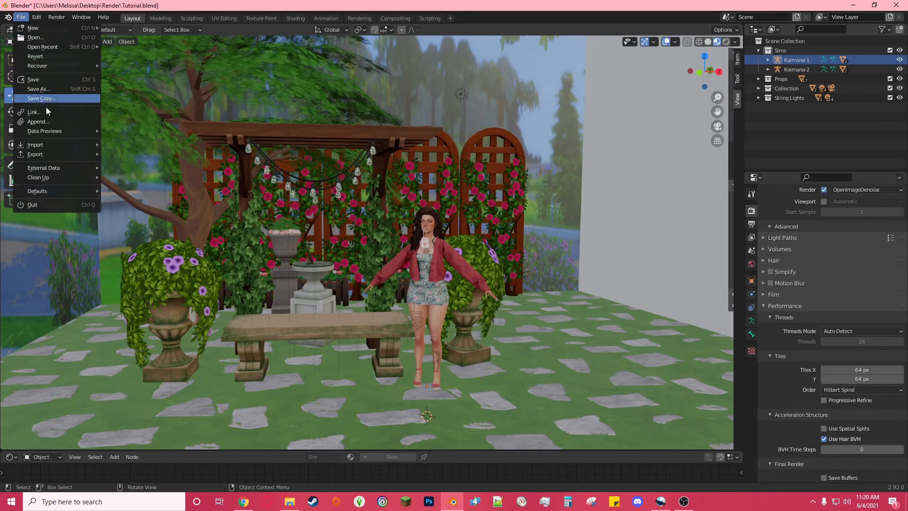
Step: Append further pose actions from the Juice Box blend files, including F003, F005 and F006
click(41, 127)
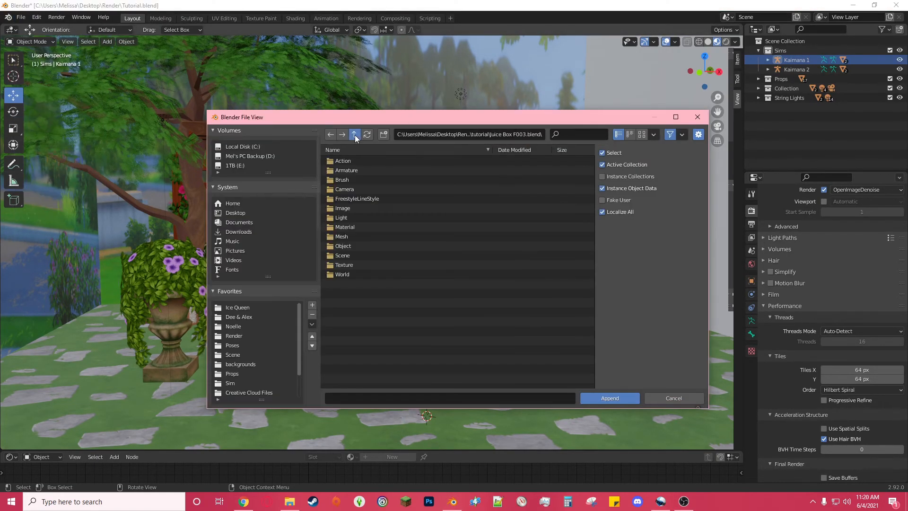
double_click(358, 161)
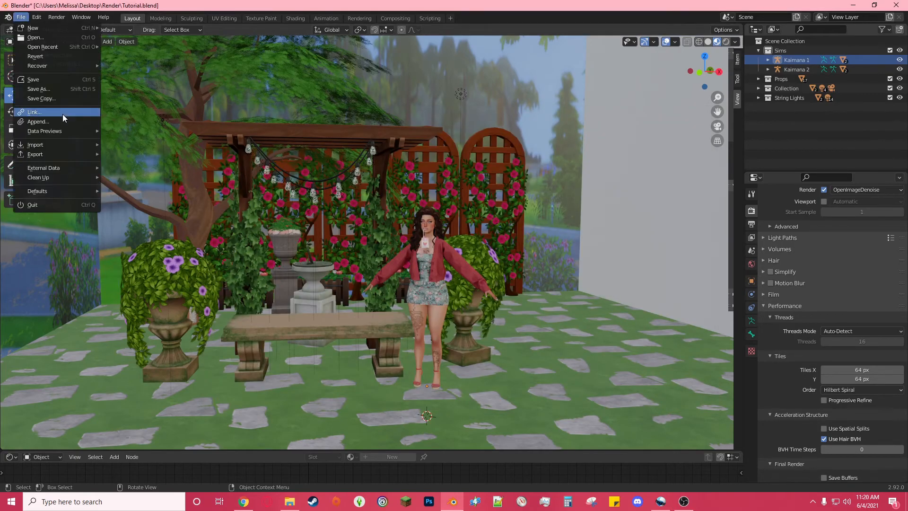
click(63, 112)
click(354, 135)
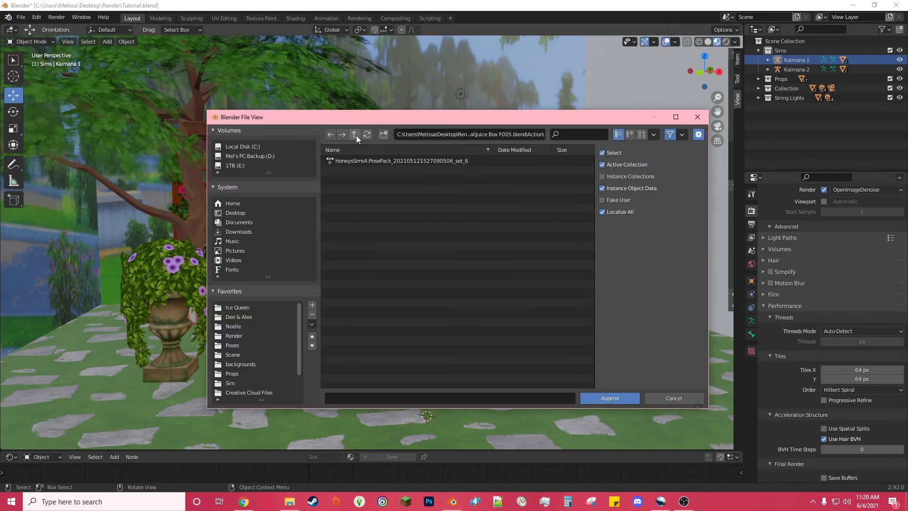
click(355, 134)
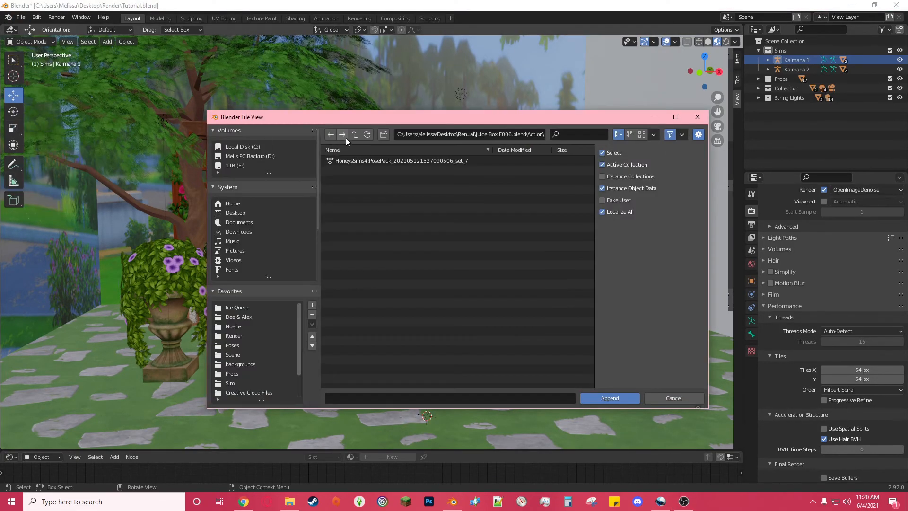
click(353, 135)
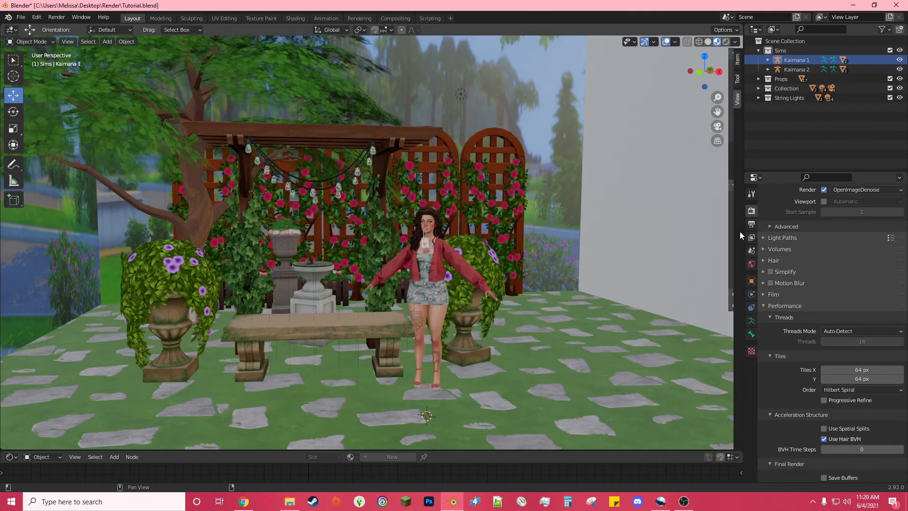
Step: Assign the HoneysSims4 set_2 pose library to the Kaimana 1 rig and apply its F0 Pose
click(823, 59)
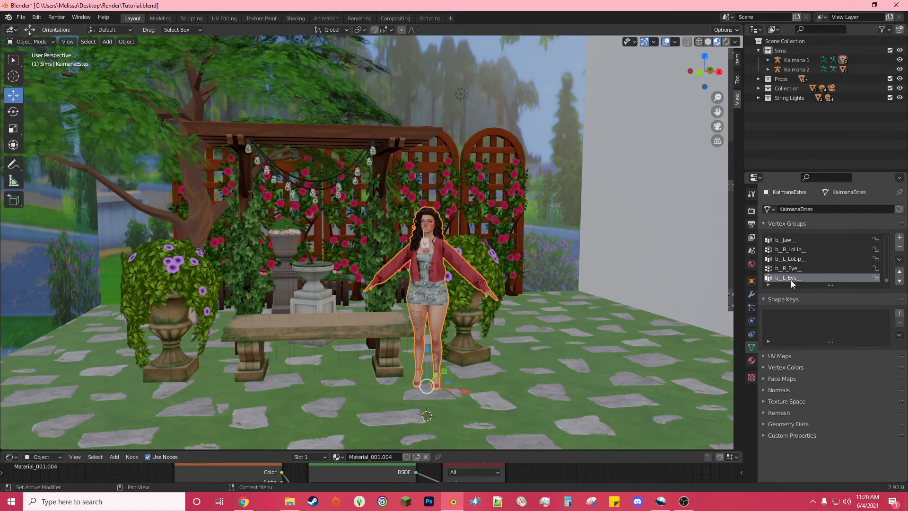
scroll(543, 344, up, 4)
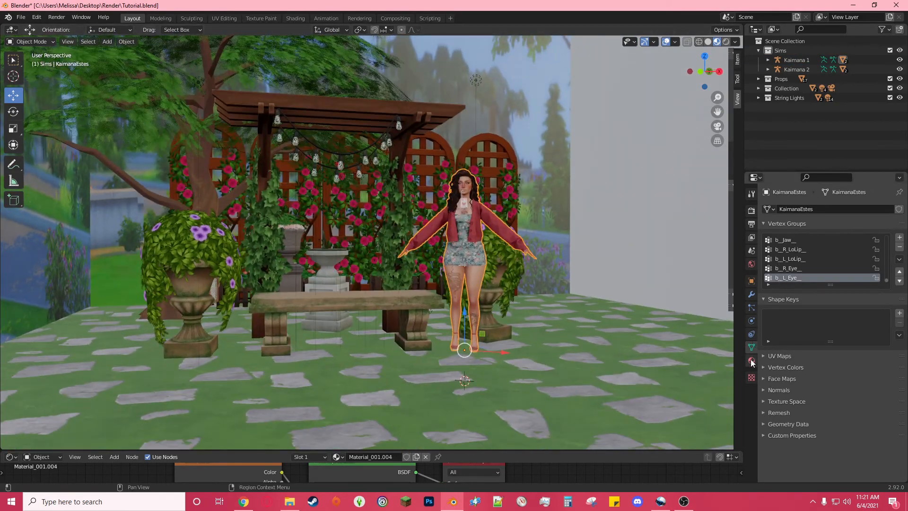
click(796, 59)
click(769, 308)
click(886, 326)
click(899, 338)
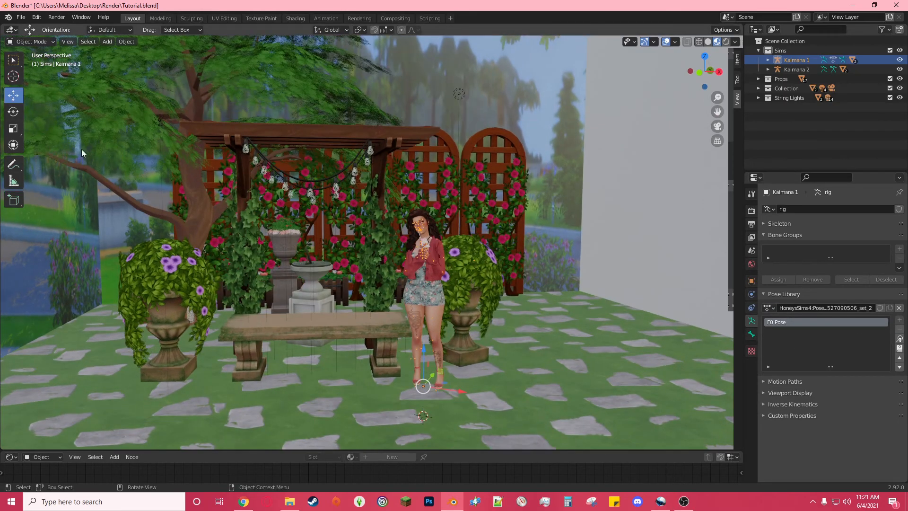
Step: Move the Kaimana 1 rig to stand in front of the stone bench and look through the scene camera
click(13, 129)
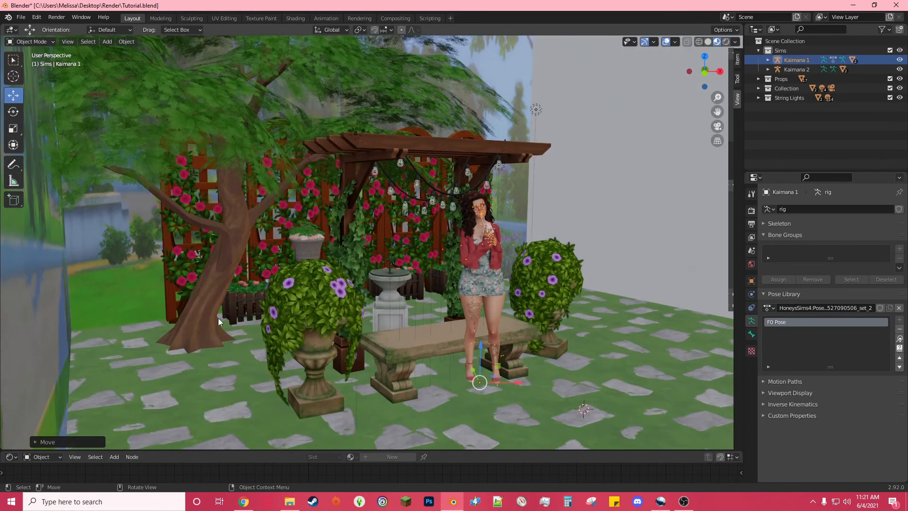
click(13, 95)
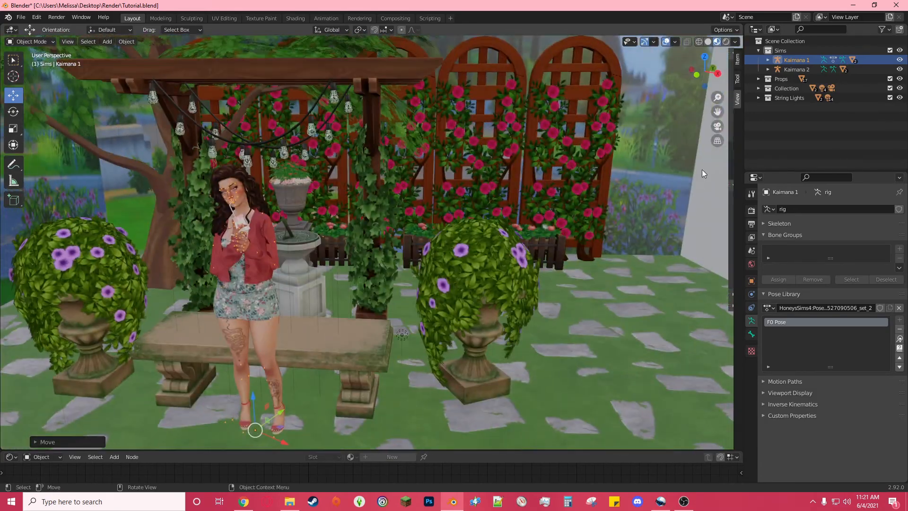
click(717, 126)
click(757, 89)
click(797, 98)
click(796, 60)
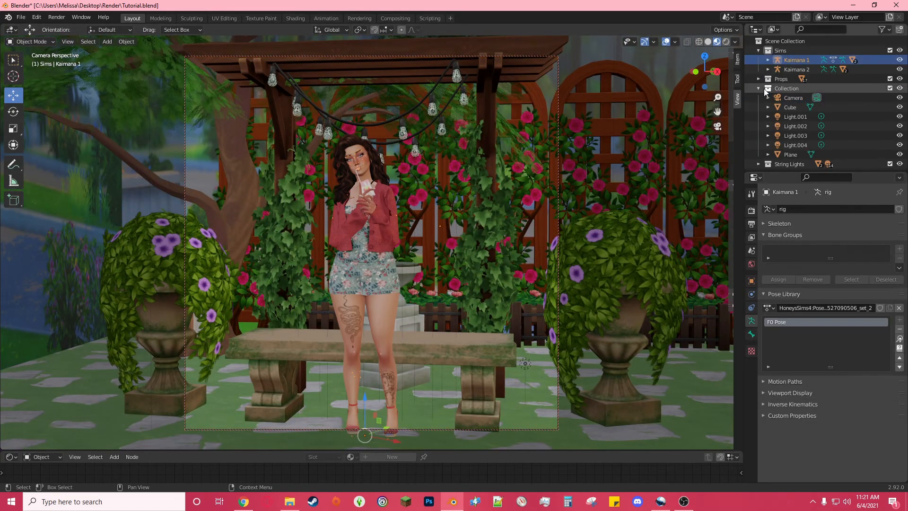
Step: Frame the camera on Kaimana 1 from the thighs up beneath the string lights and preview the shot in rendered shading
click(758, 88)
scroll(467, 245, up, 5)
scroll(467, 245, down, 3)
drag(717, 112, 695, 231)
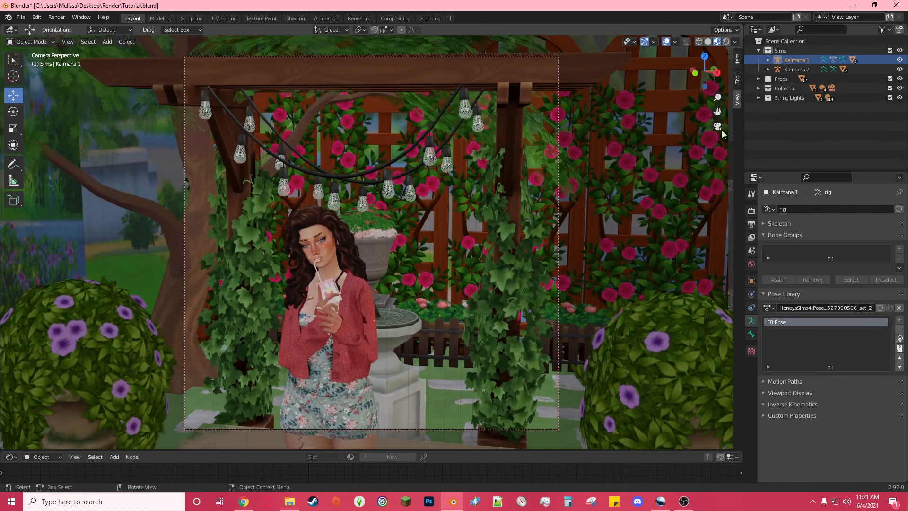
scroll(549, 247, up, 3)
middle_drag(549, 247, 567, 243)
mouse_move(717, 111)
mouse_down()
mouse_move(714, 193)
mouse_move(526, 124)
mouse_up()
click(725, 42)
click(751, 210)
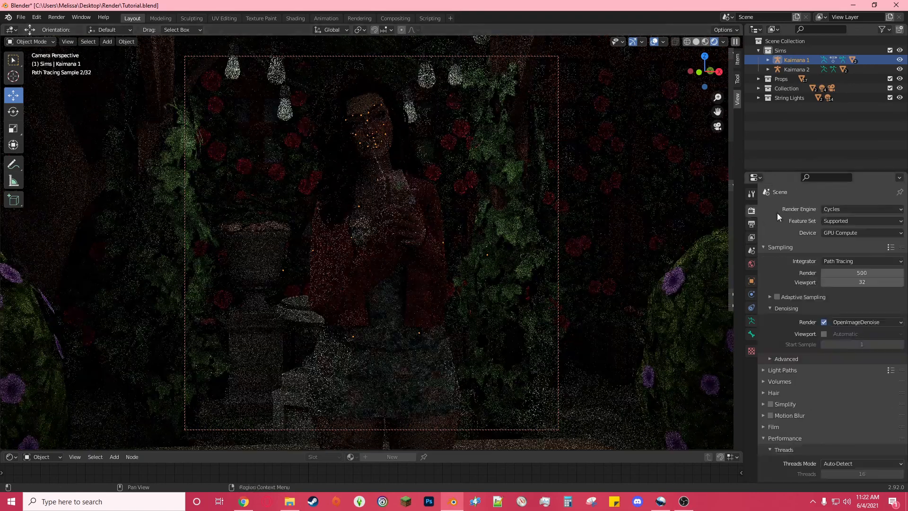
Step: Reposition Light.002 to light Kaimana 1 better and preview the camera view with the Cycles render engine
click(718, 127)
click(759, 88)
click(795, 117)
click(795, 126)
middle_drag(339, 209, 349, 209)
drag(265, 224, 390, 269)
drag(361, 229, 361, 215)
drag(391, 254, 401, 255)
click(717, 126)
click(846, 209)
click(833, 248)
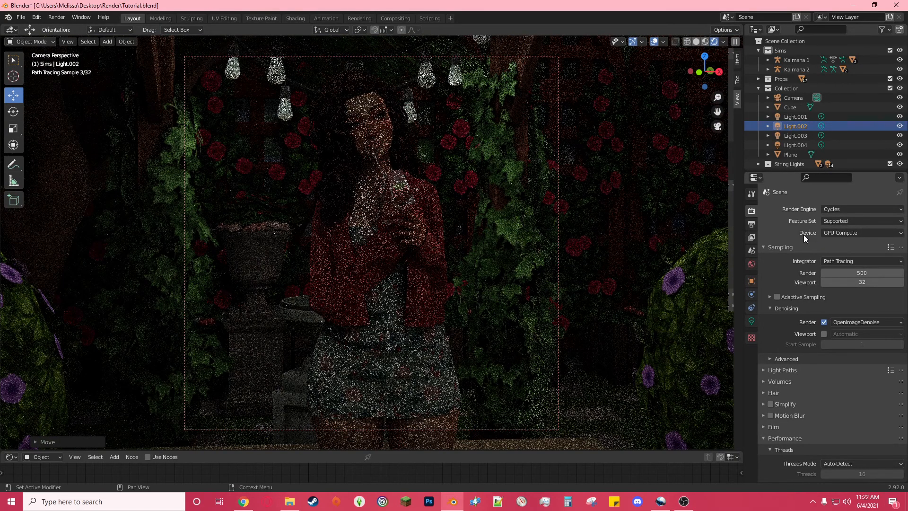
Step: Set the power of the Light.002 point light to 3000 W
click(858, 273)
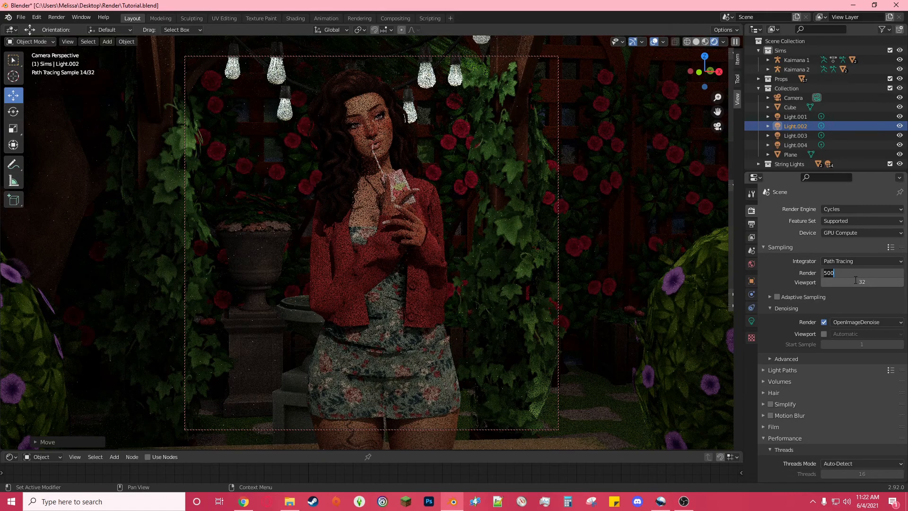
key(Return)
click(751, 320)
click(858, 270)
text(3000)
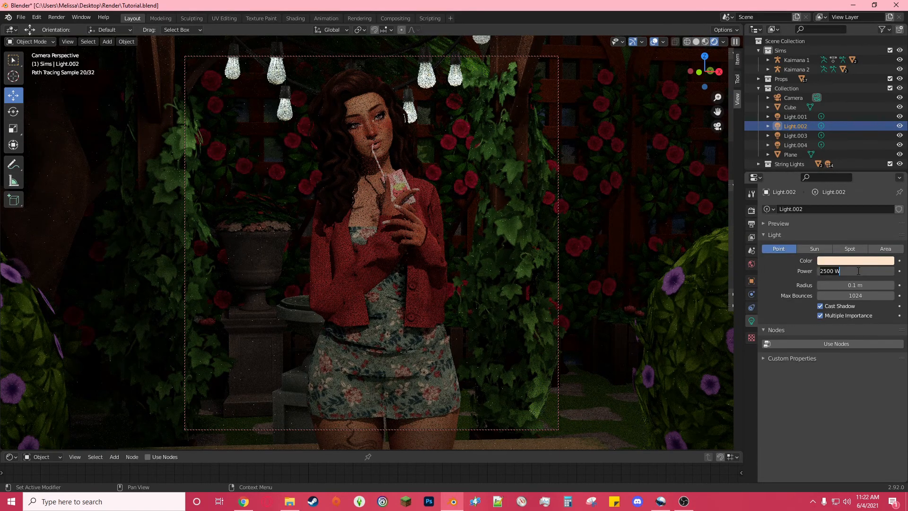
key(Return)
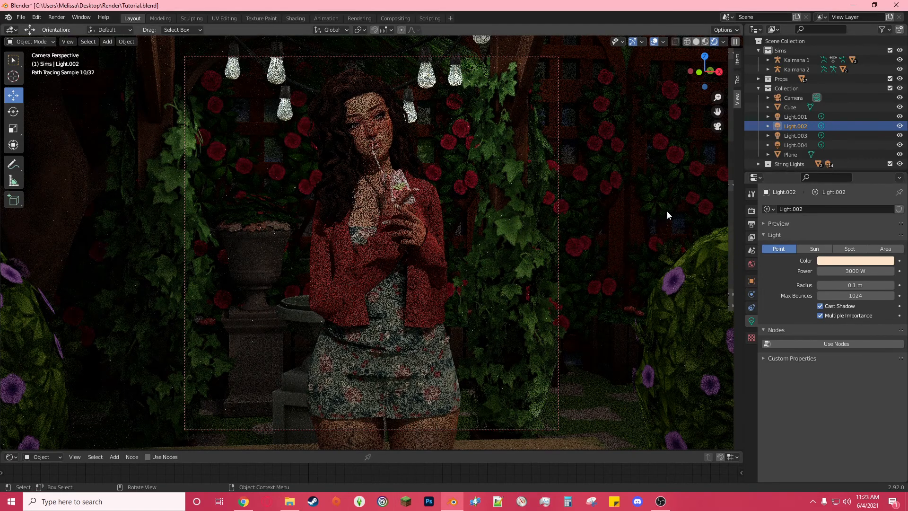
Step: Switch the render engine from Eevee to Cycles and set the render samples to 2000
click(751, 211)
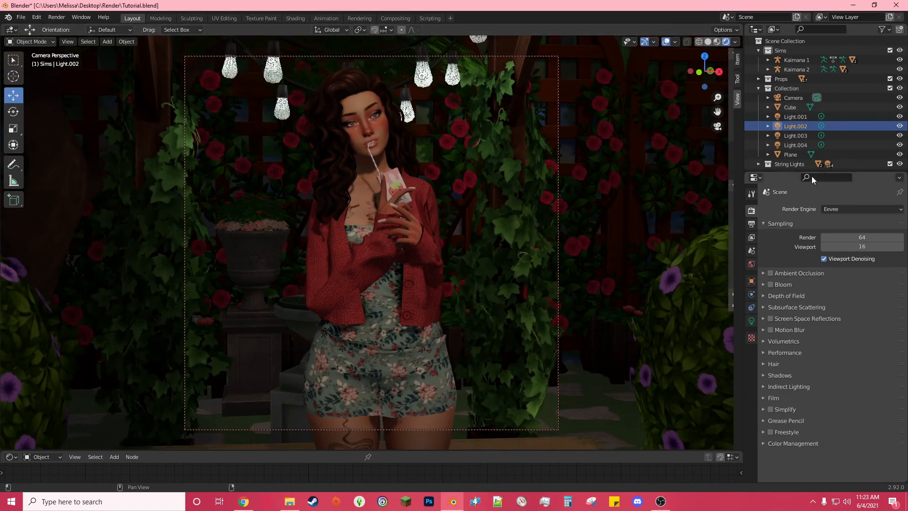
click(852, 210)
click(844, 238)
double_click(866, 273)
text(2000)
key(Return)
scroll(840, 458, down, 2)
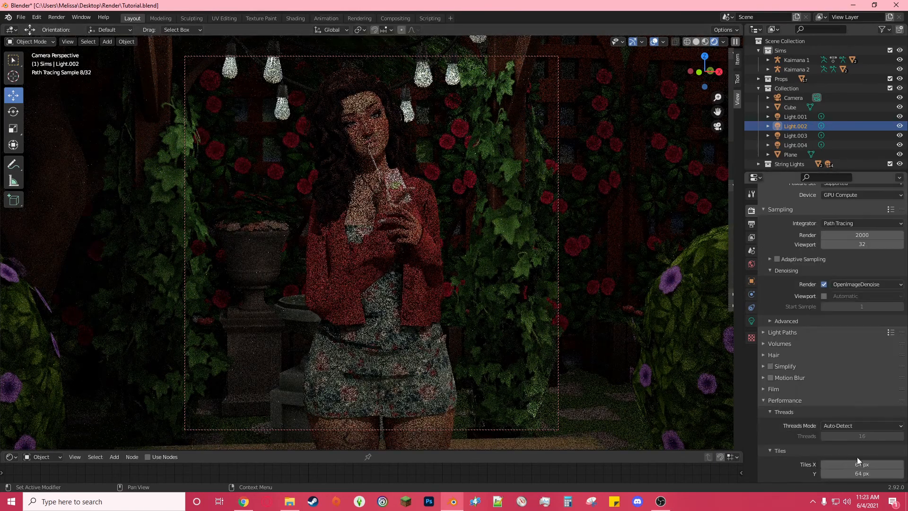